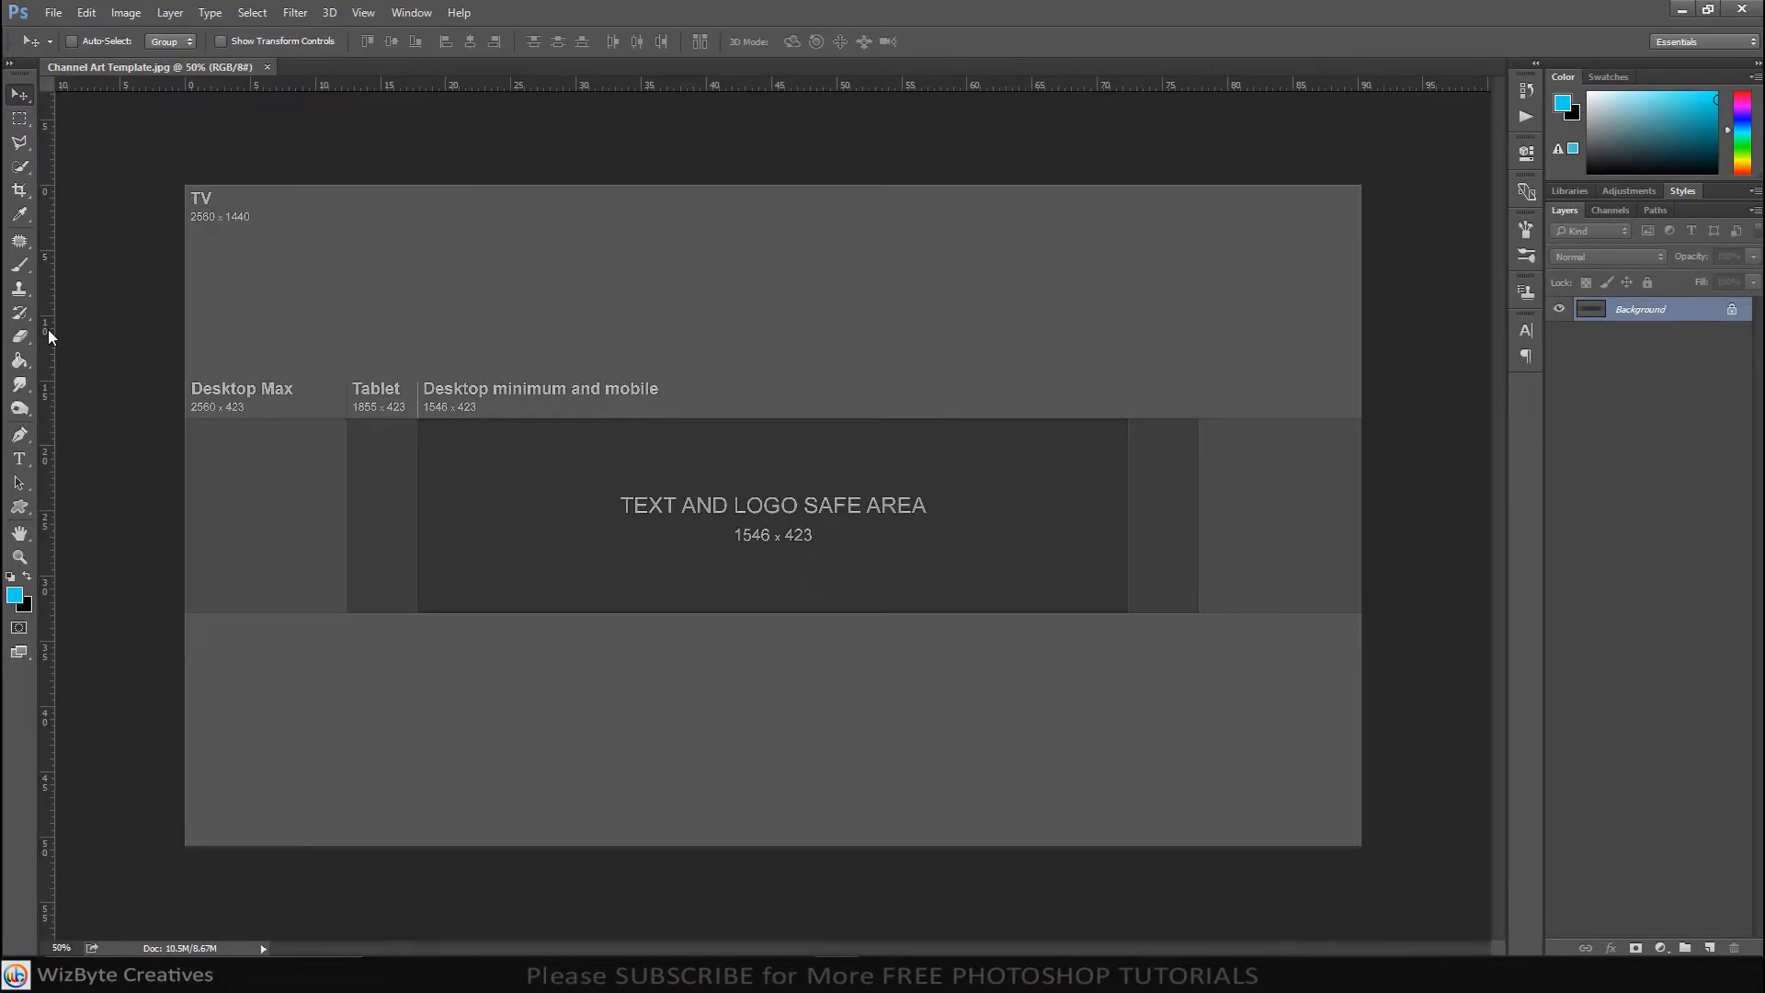
# Place vertical guides at the template's centre and the side edges of the safe and tablet areas, plus horizontal guides along the safe area's upper and lower edges.
pyautogui.moveTo(48, 329); pyautogui.dragTo(772, 462)
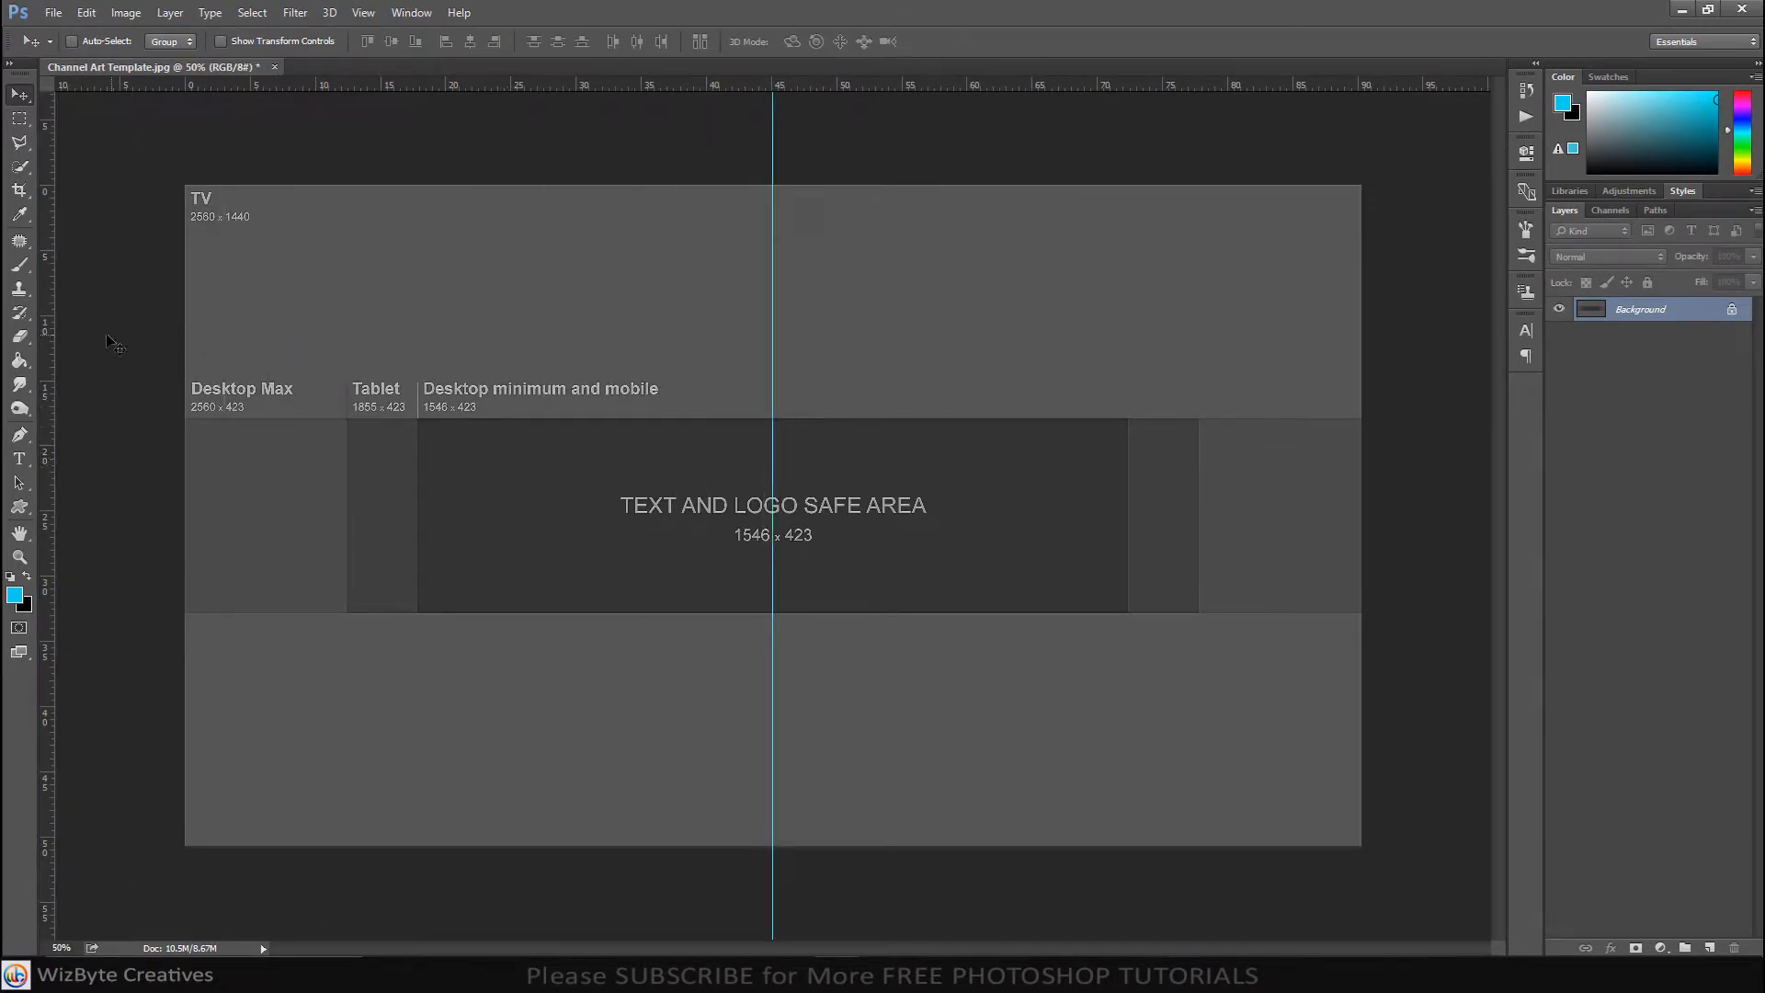
pyautogui.moveTo(48, 329); pyautogui.dragTo(1200, 565)
pyautogui.moveTo(48, 440); pyautogui.dragTo(1128, 598)
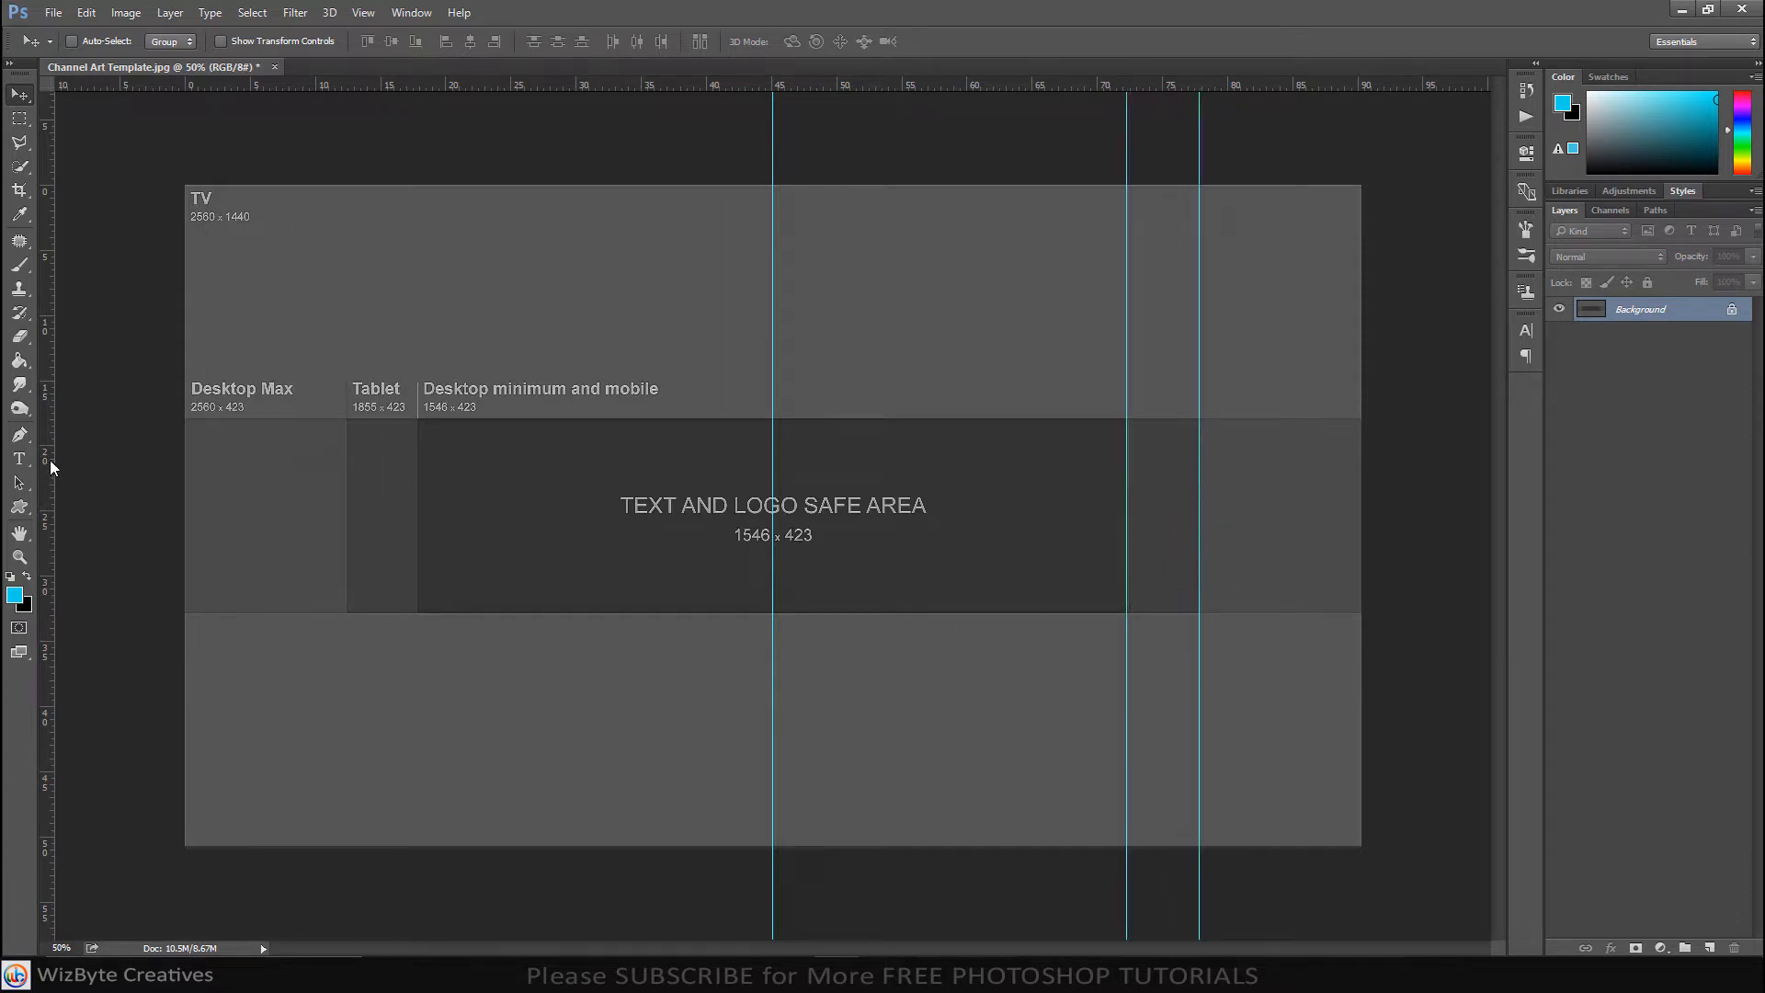
pyautogui.moveTo(51, 467); pyautogui.dragTo(417, 524)
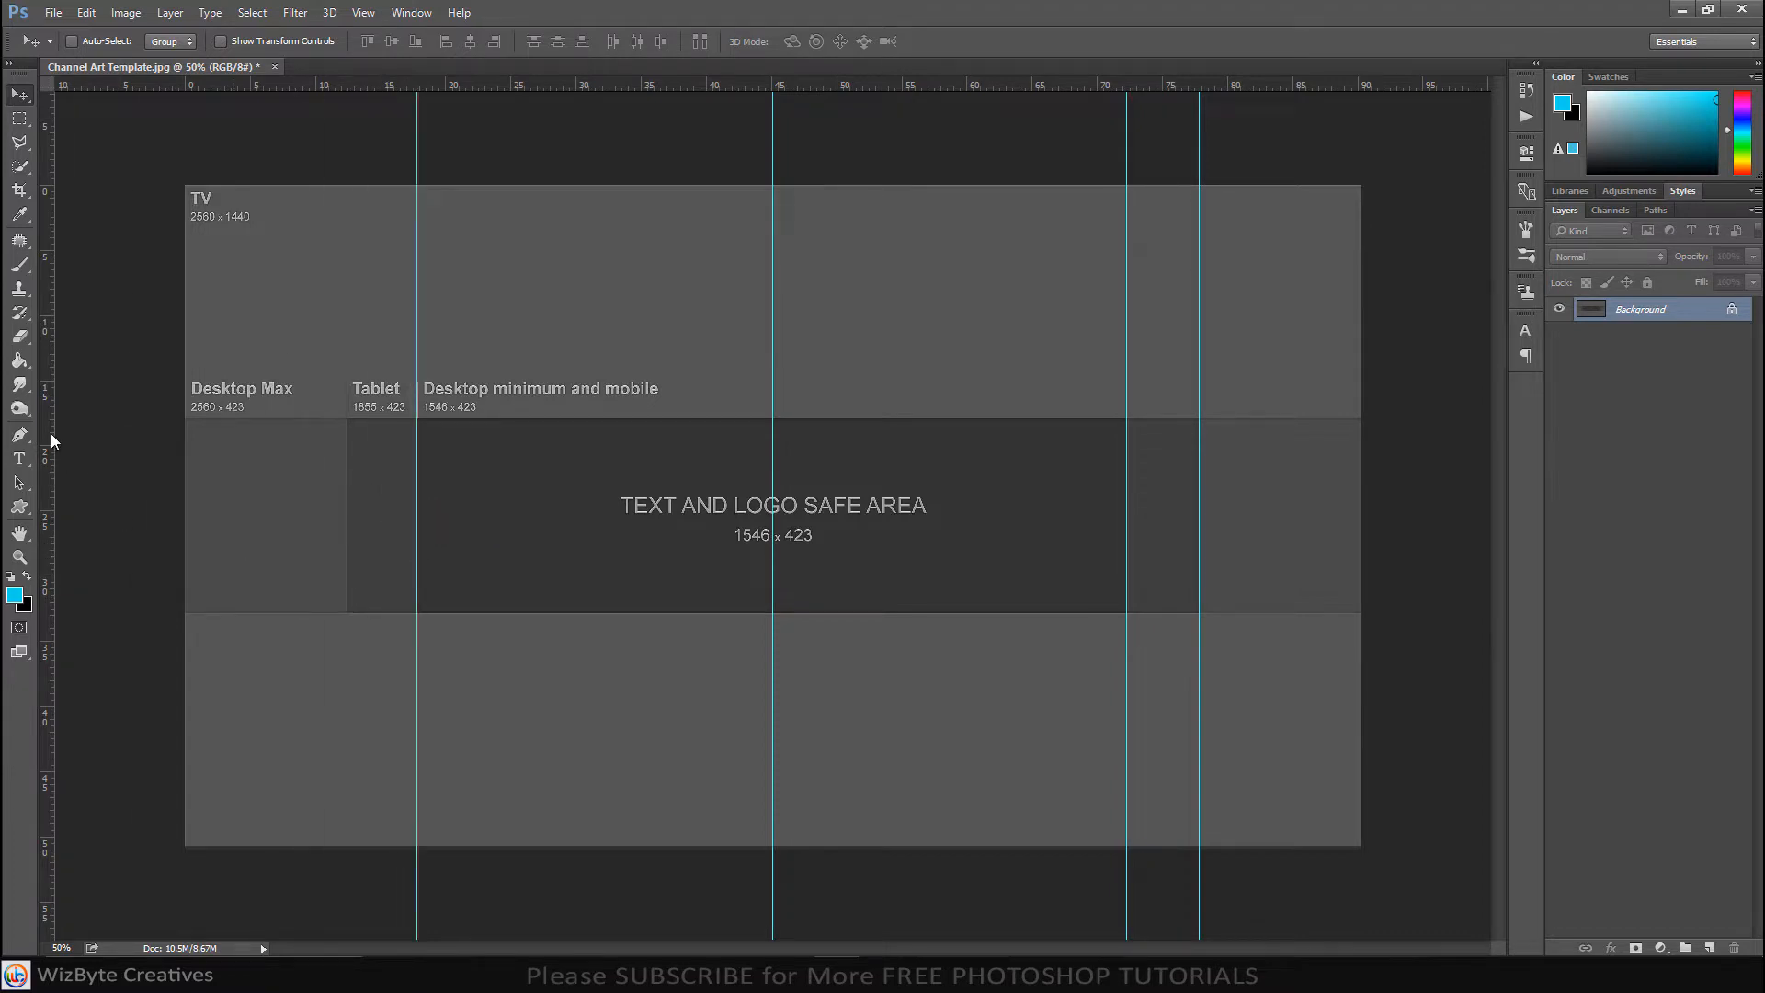
pyautogui.moveTo(53, 441); pyautogui.dragTo(346, 551)
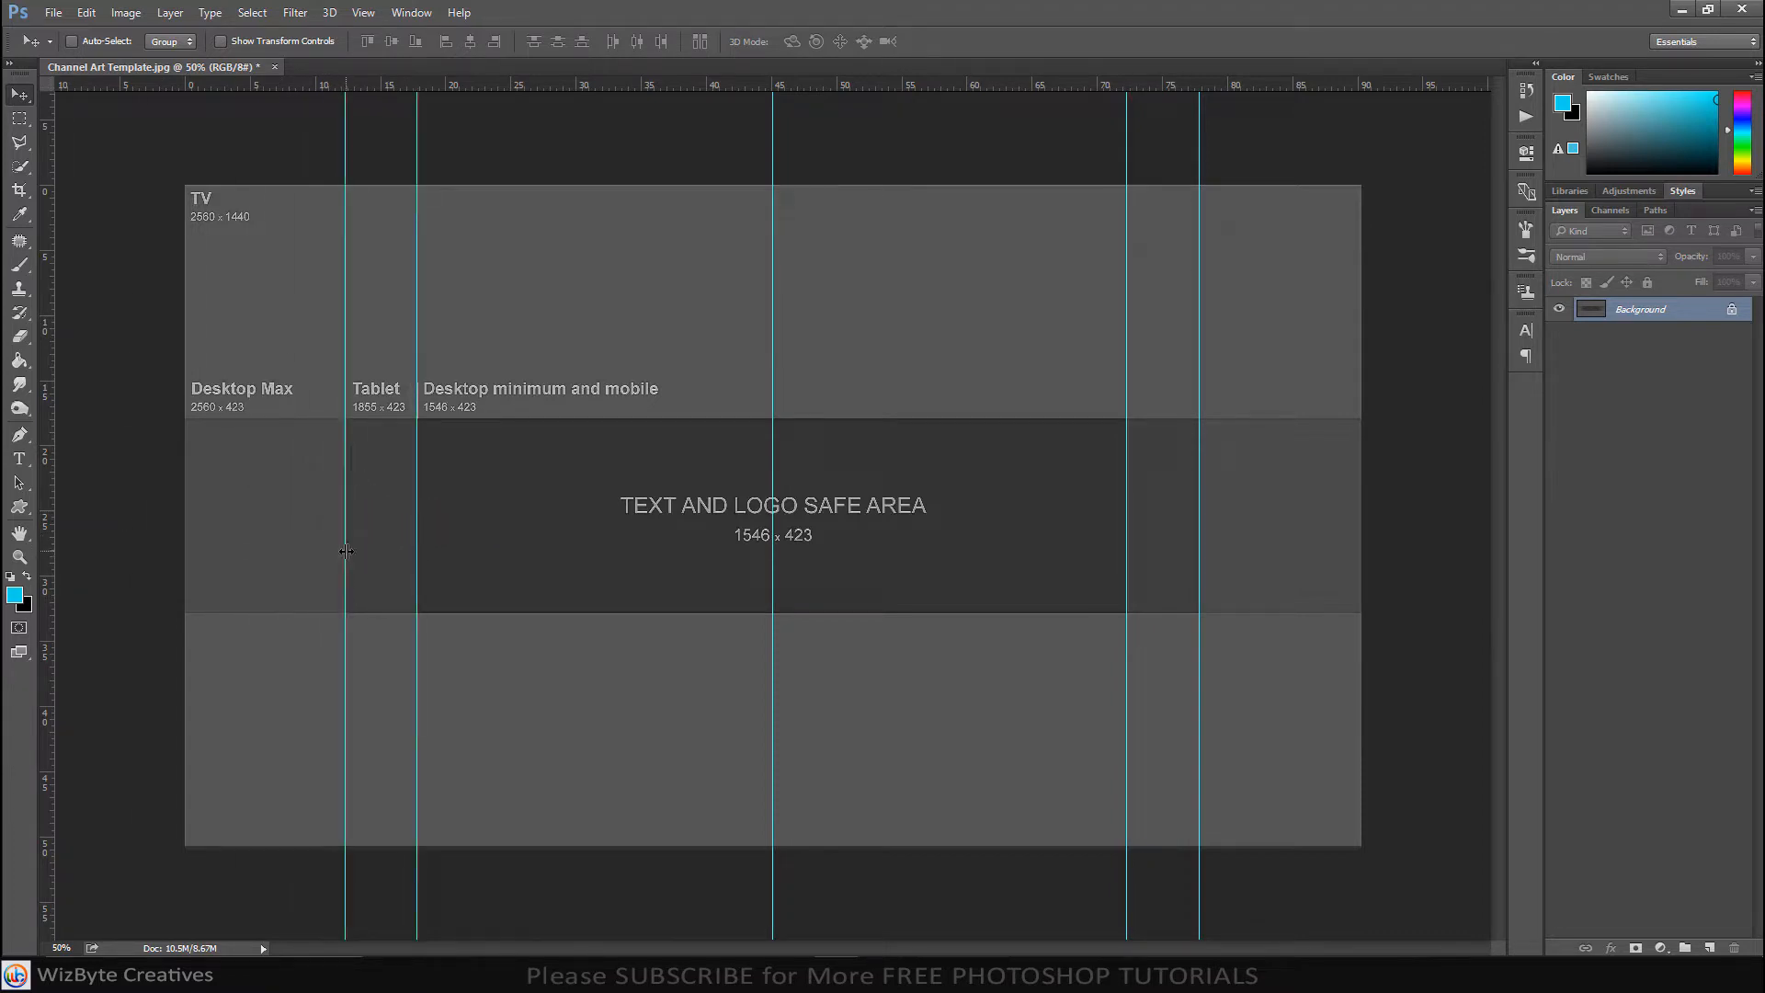
pyautogui.moveTo(637, 85); pyautogui.dragTo(673, 614)
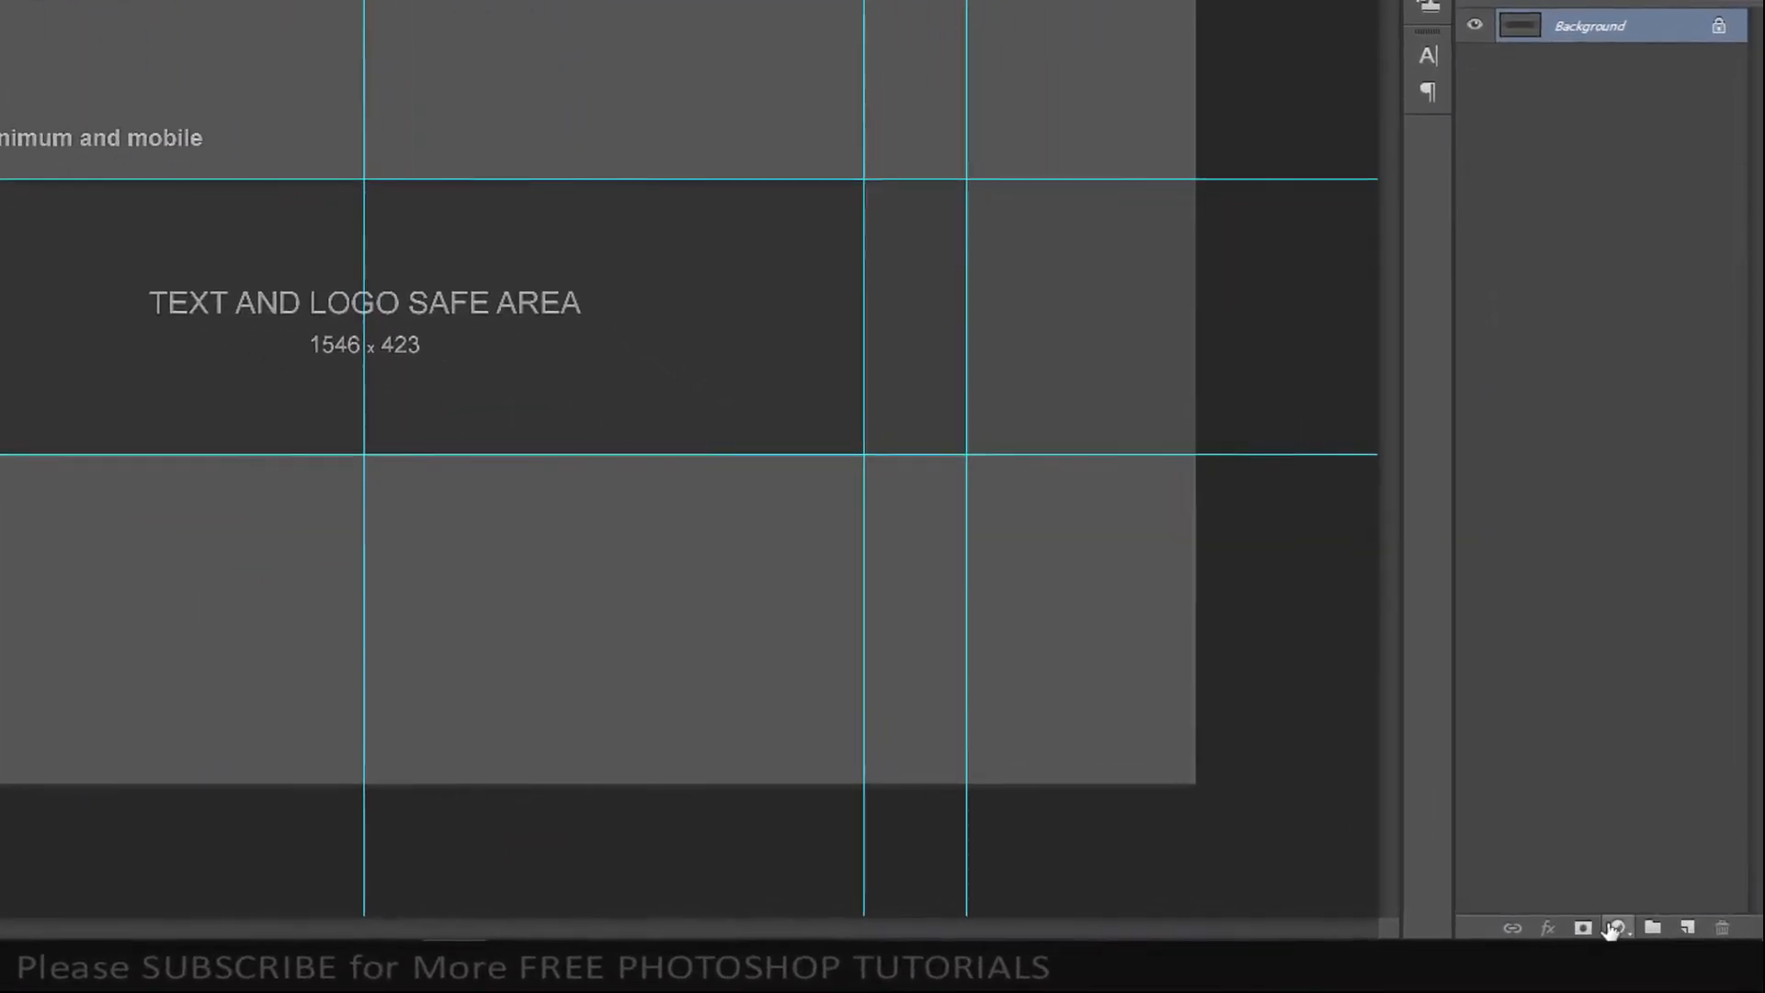
# Add a gradient fill layer above the template and base its gradient on the Black, White preset.
pyautogui.click(1661, 948)
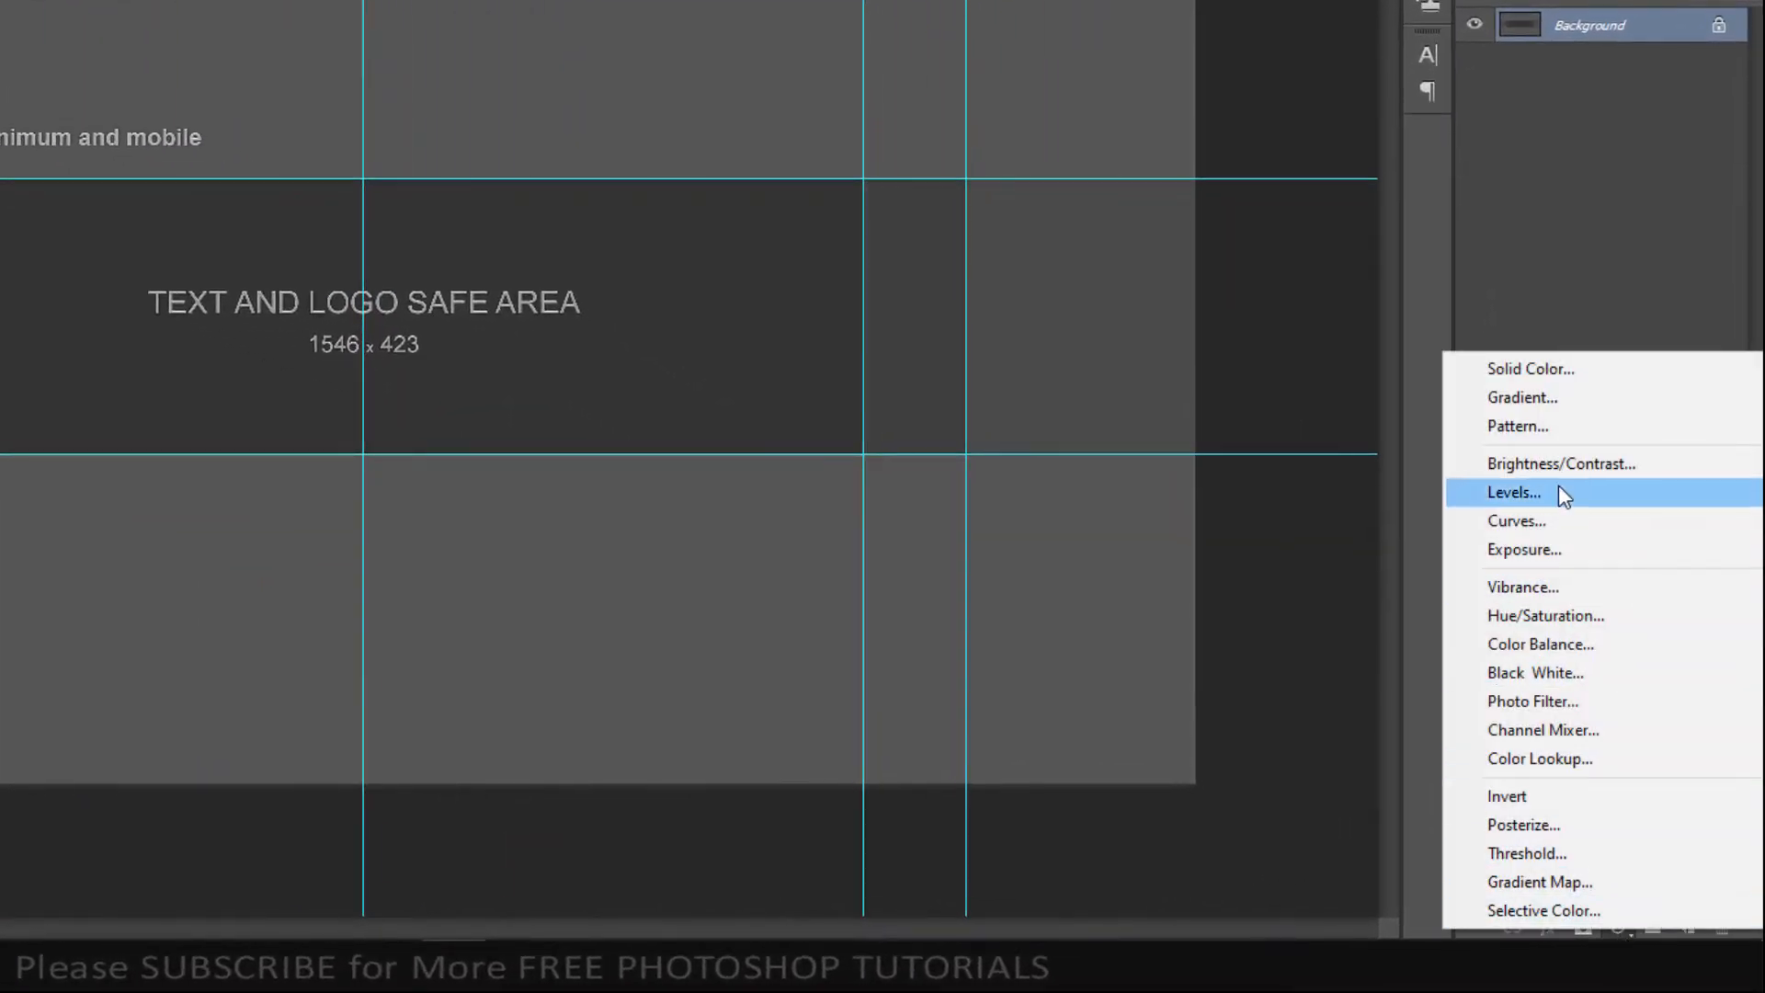
pyautogui.click(1548, 408)
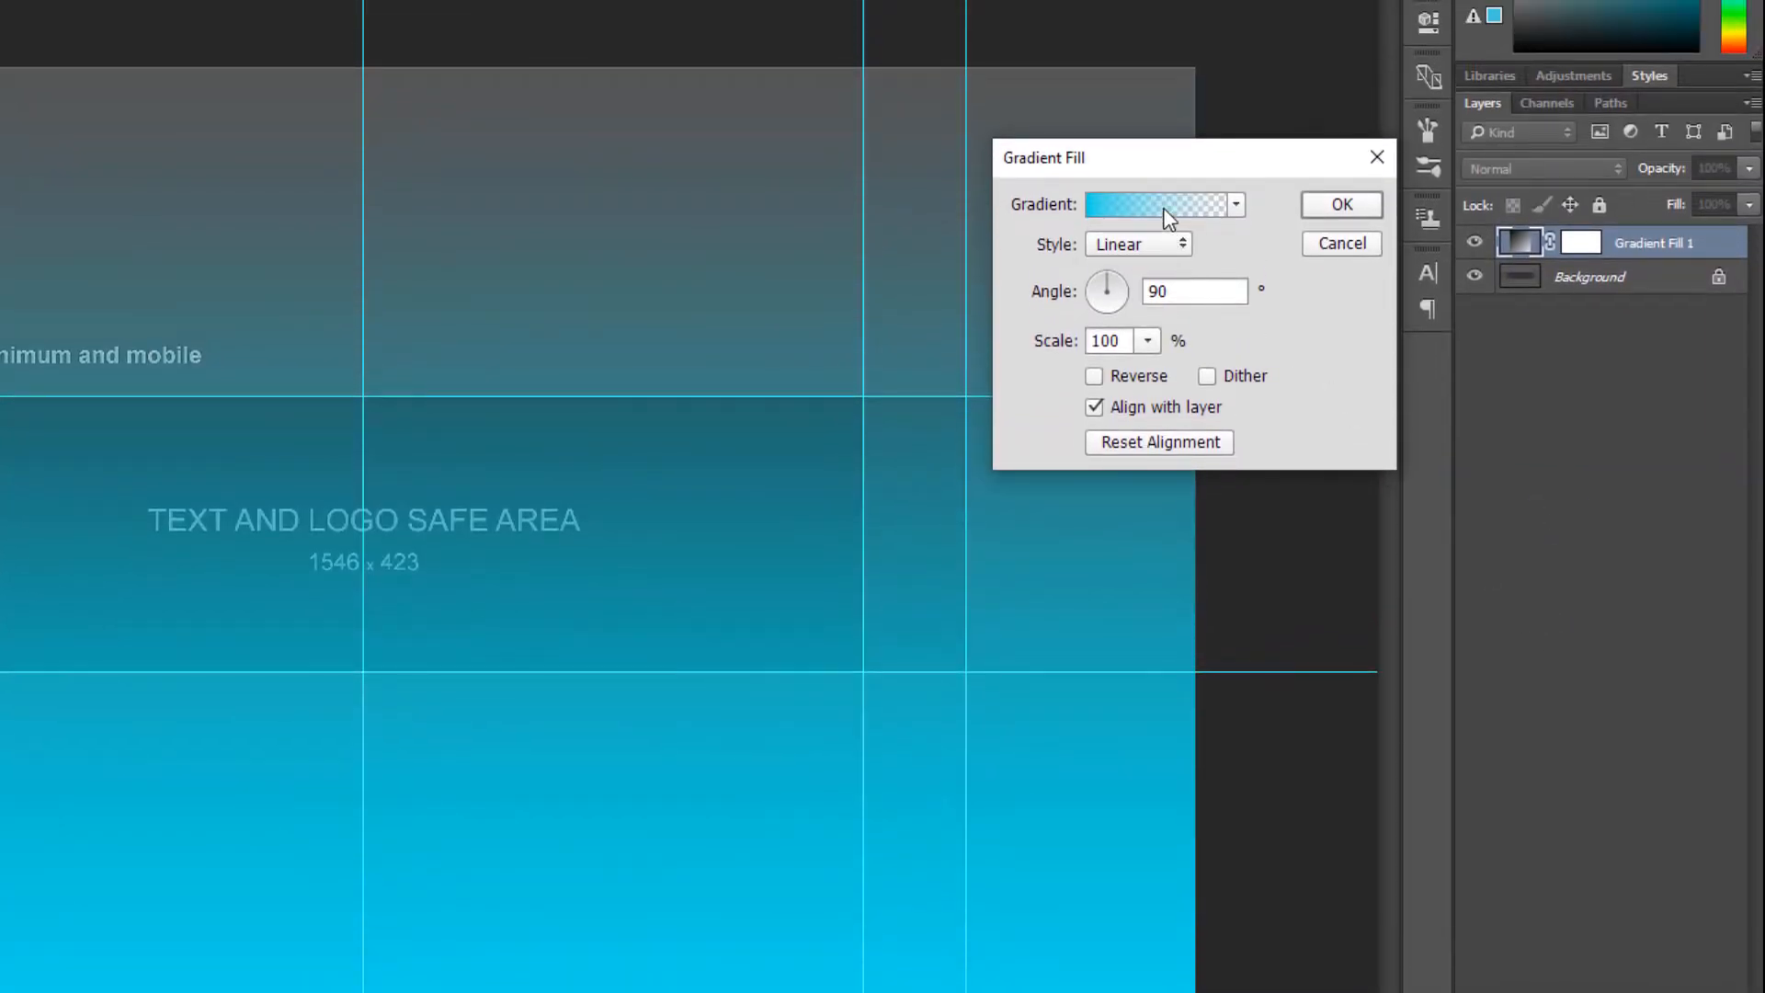
pyautogui.click(1166, 214)
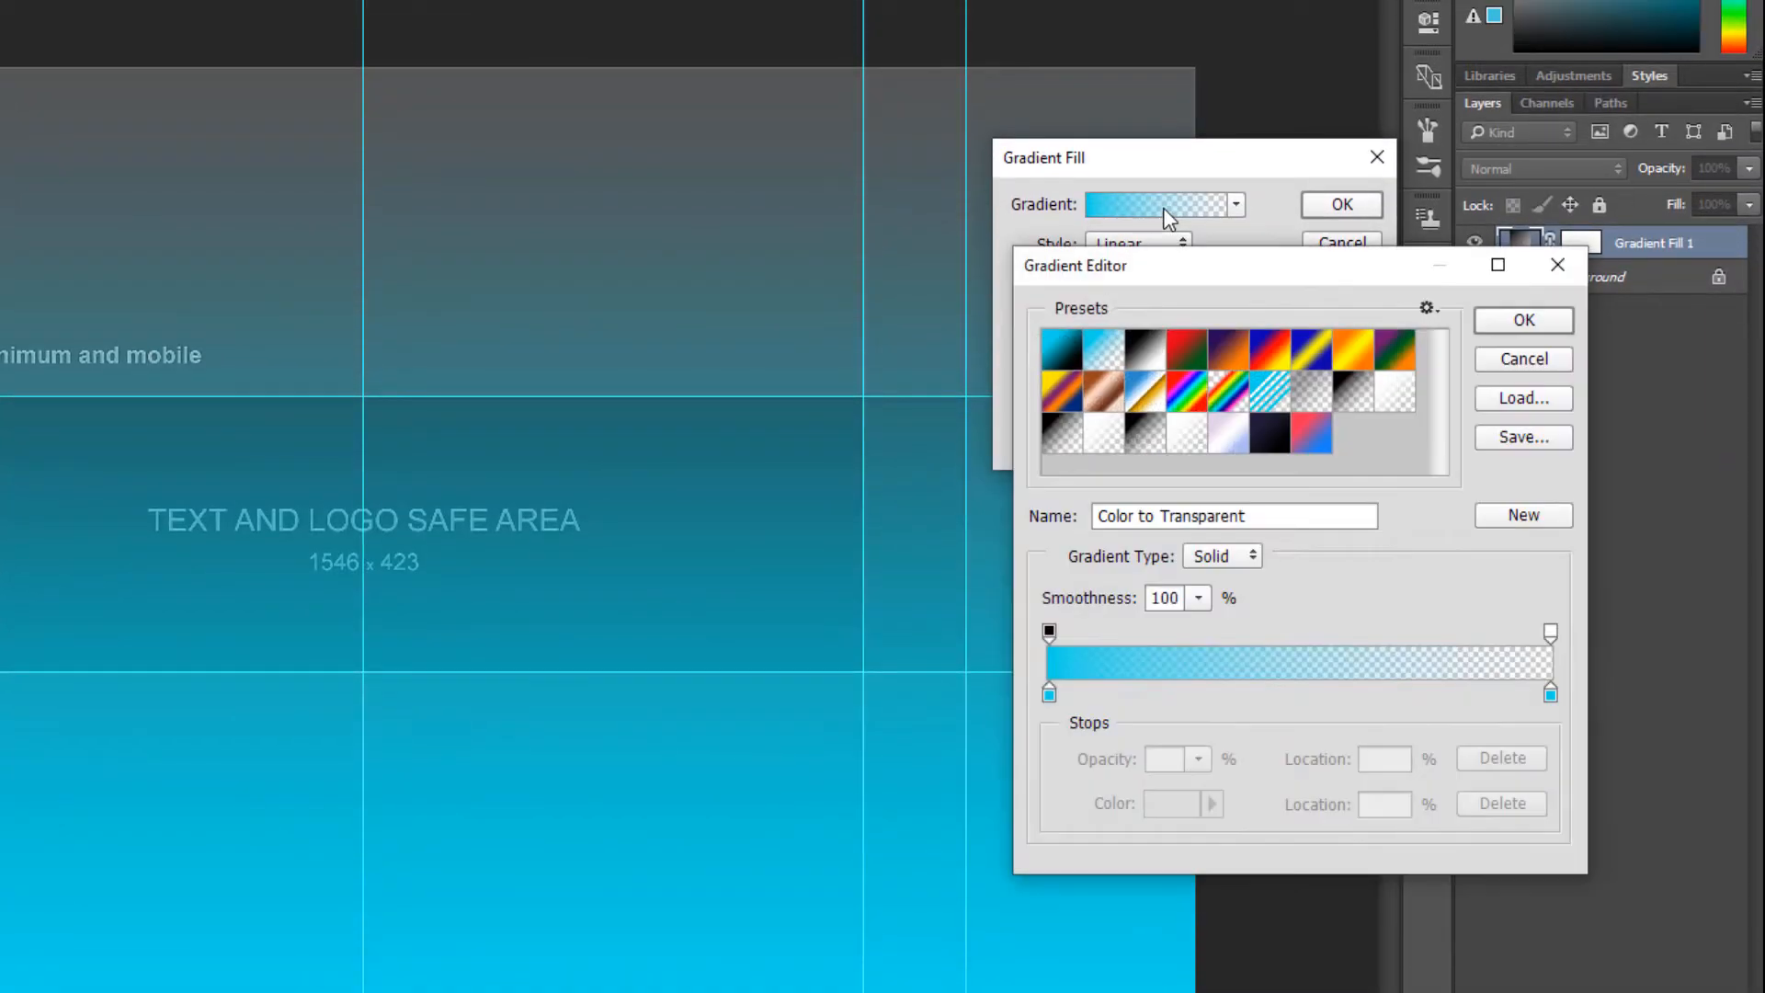
pyautogui.click(1147, 349)
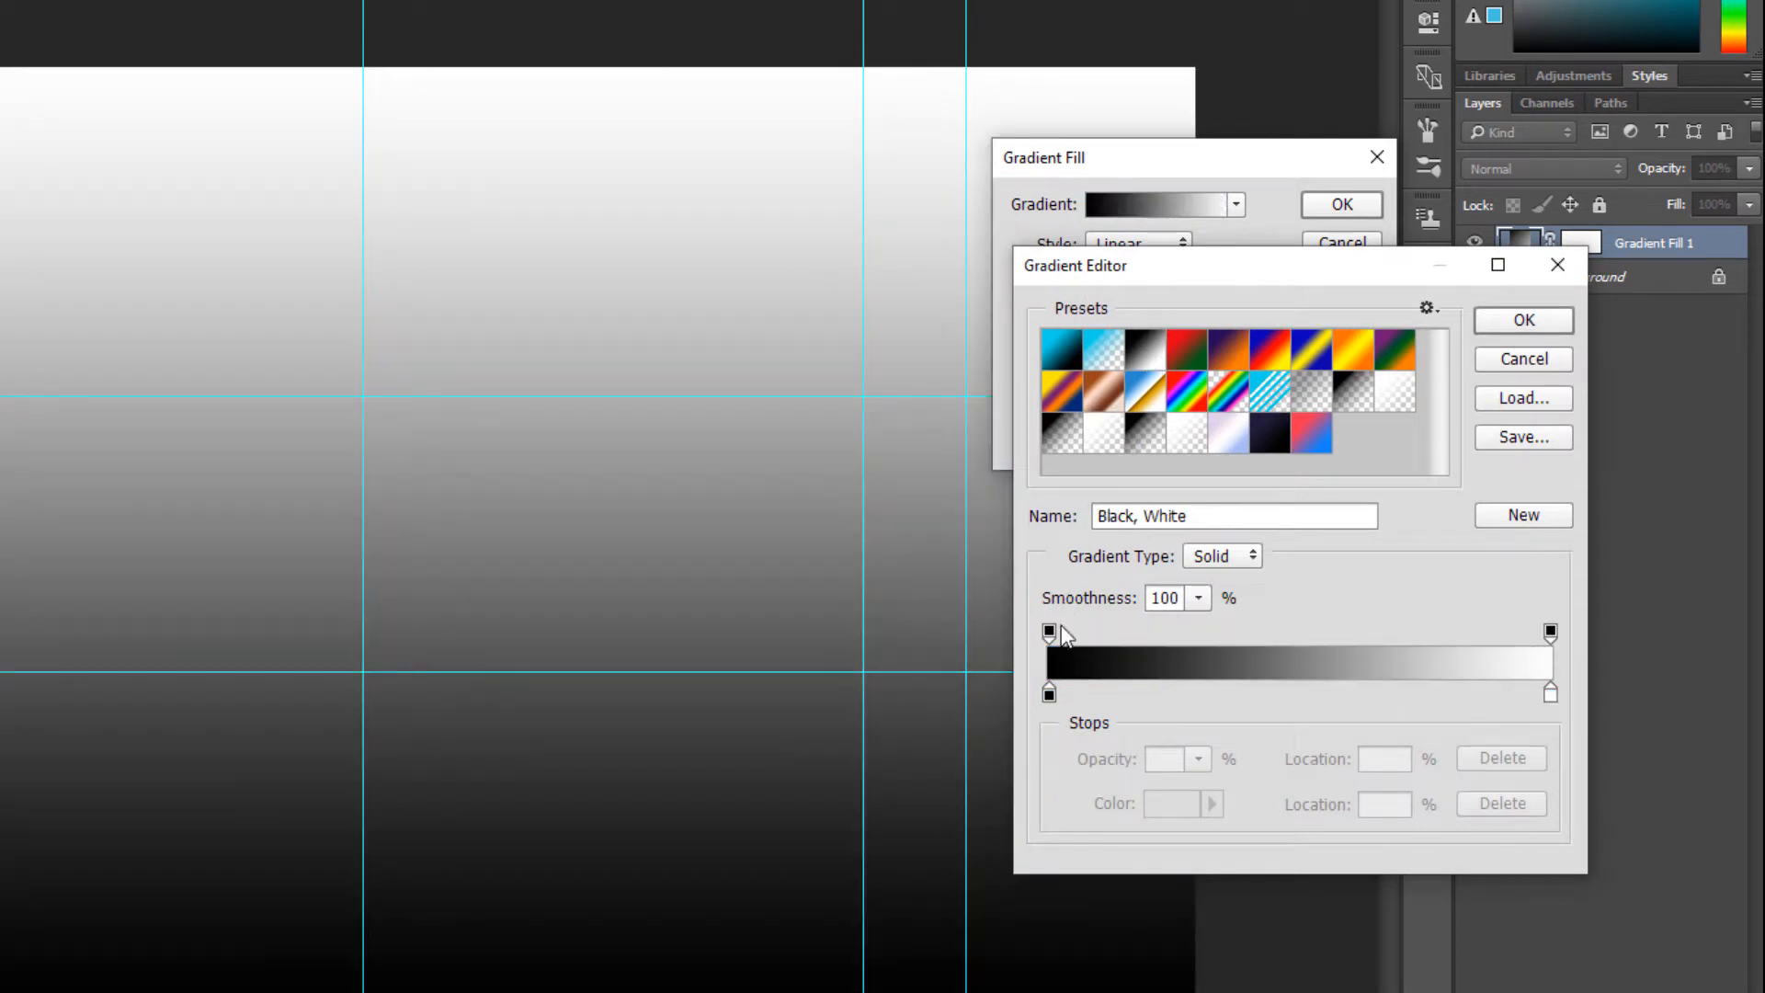
# Set the gradient's starting colour stop at 0% to purple #a600e5.
pyautogui.click(1050, 695)
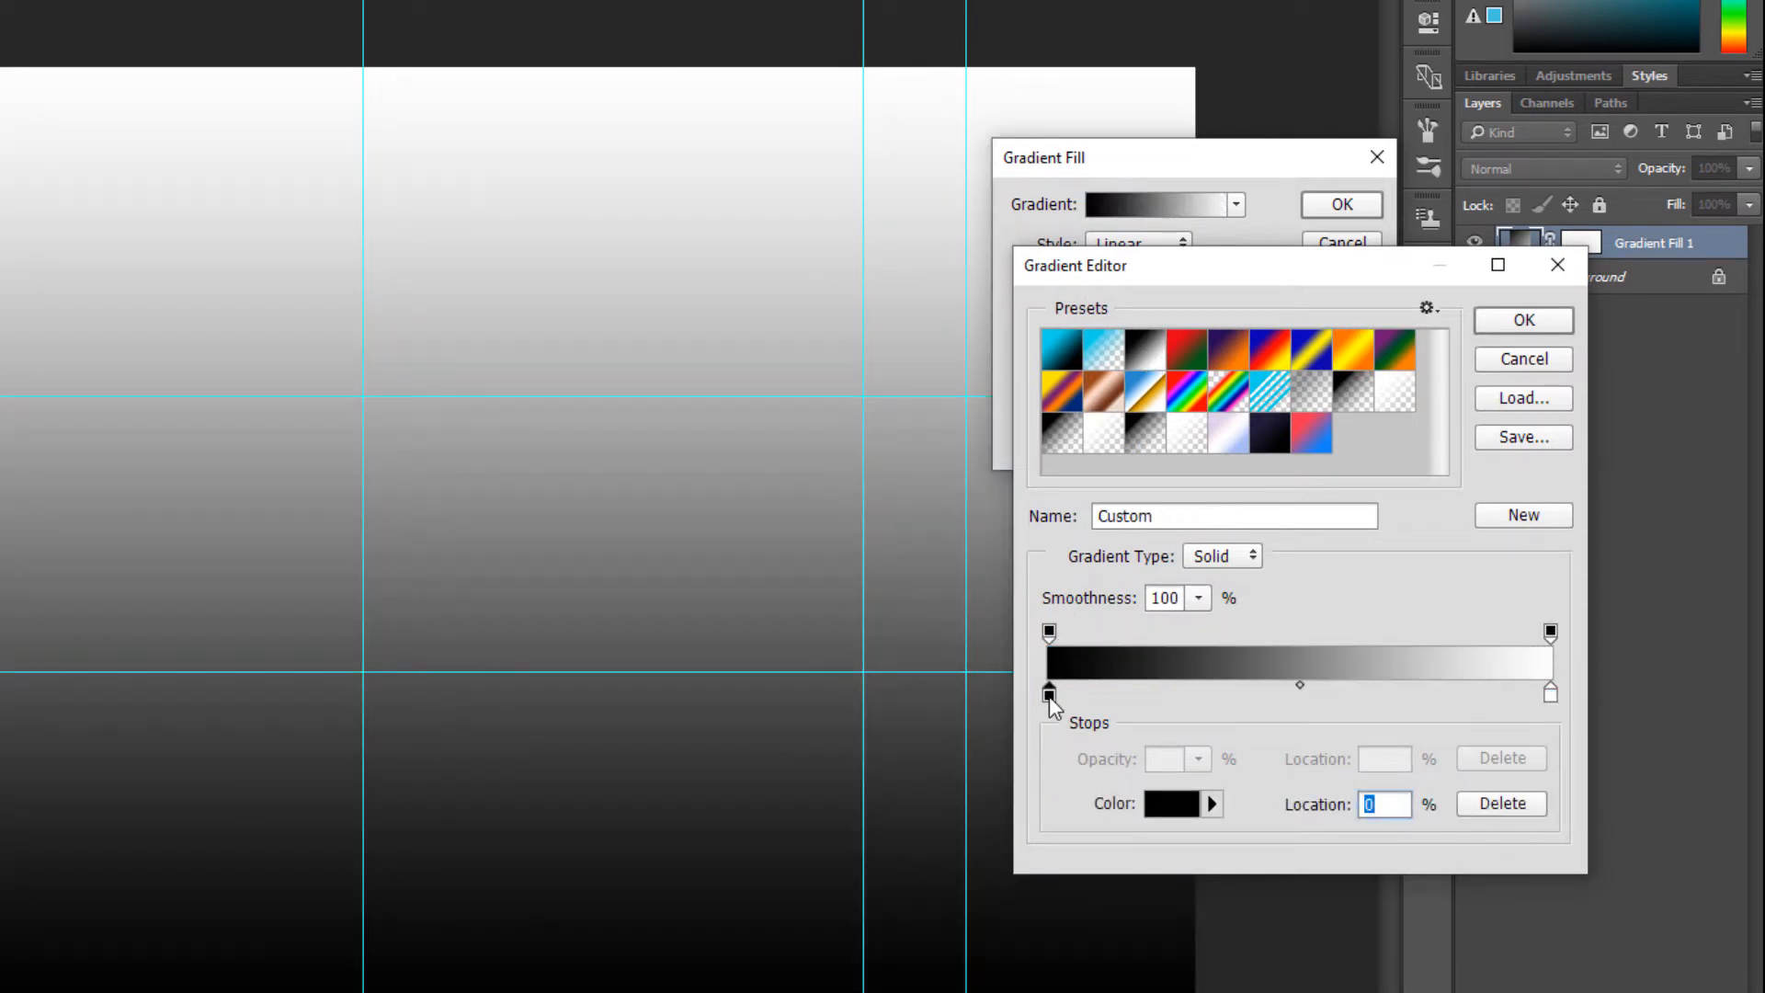
pyautogui.click(1177, 807)
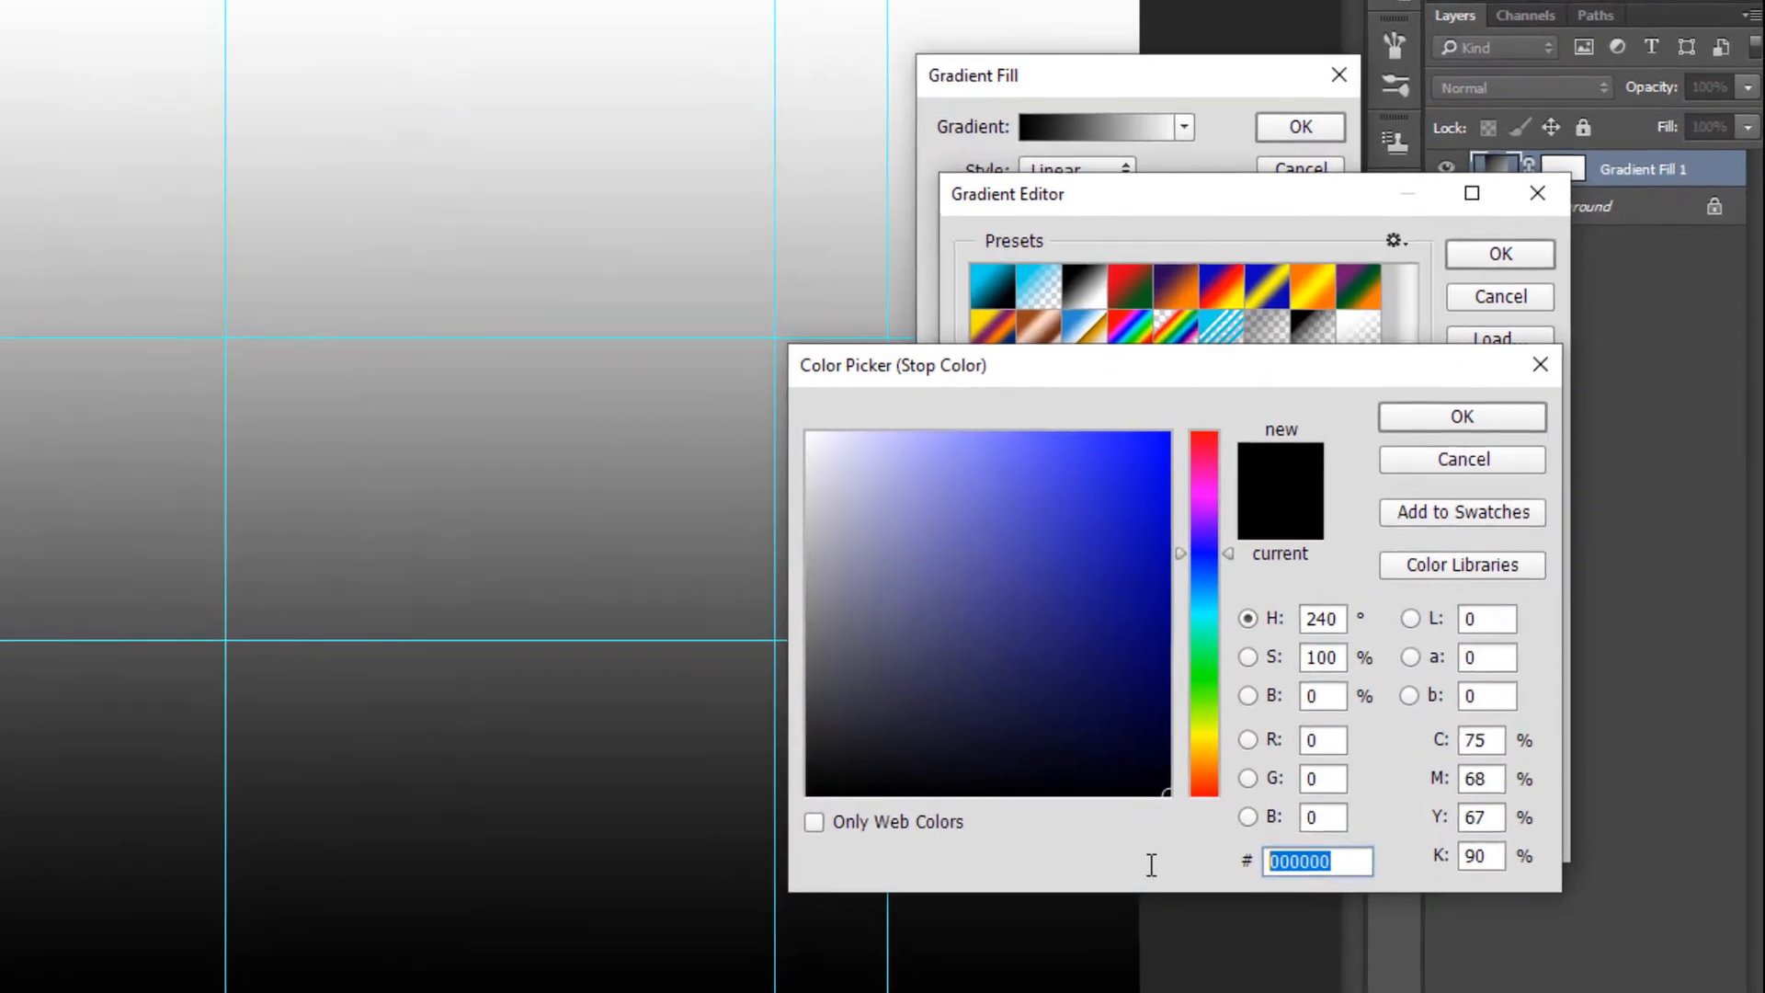
pyautogui.write('a600')
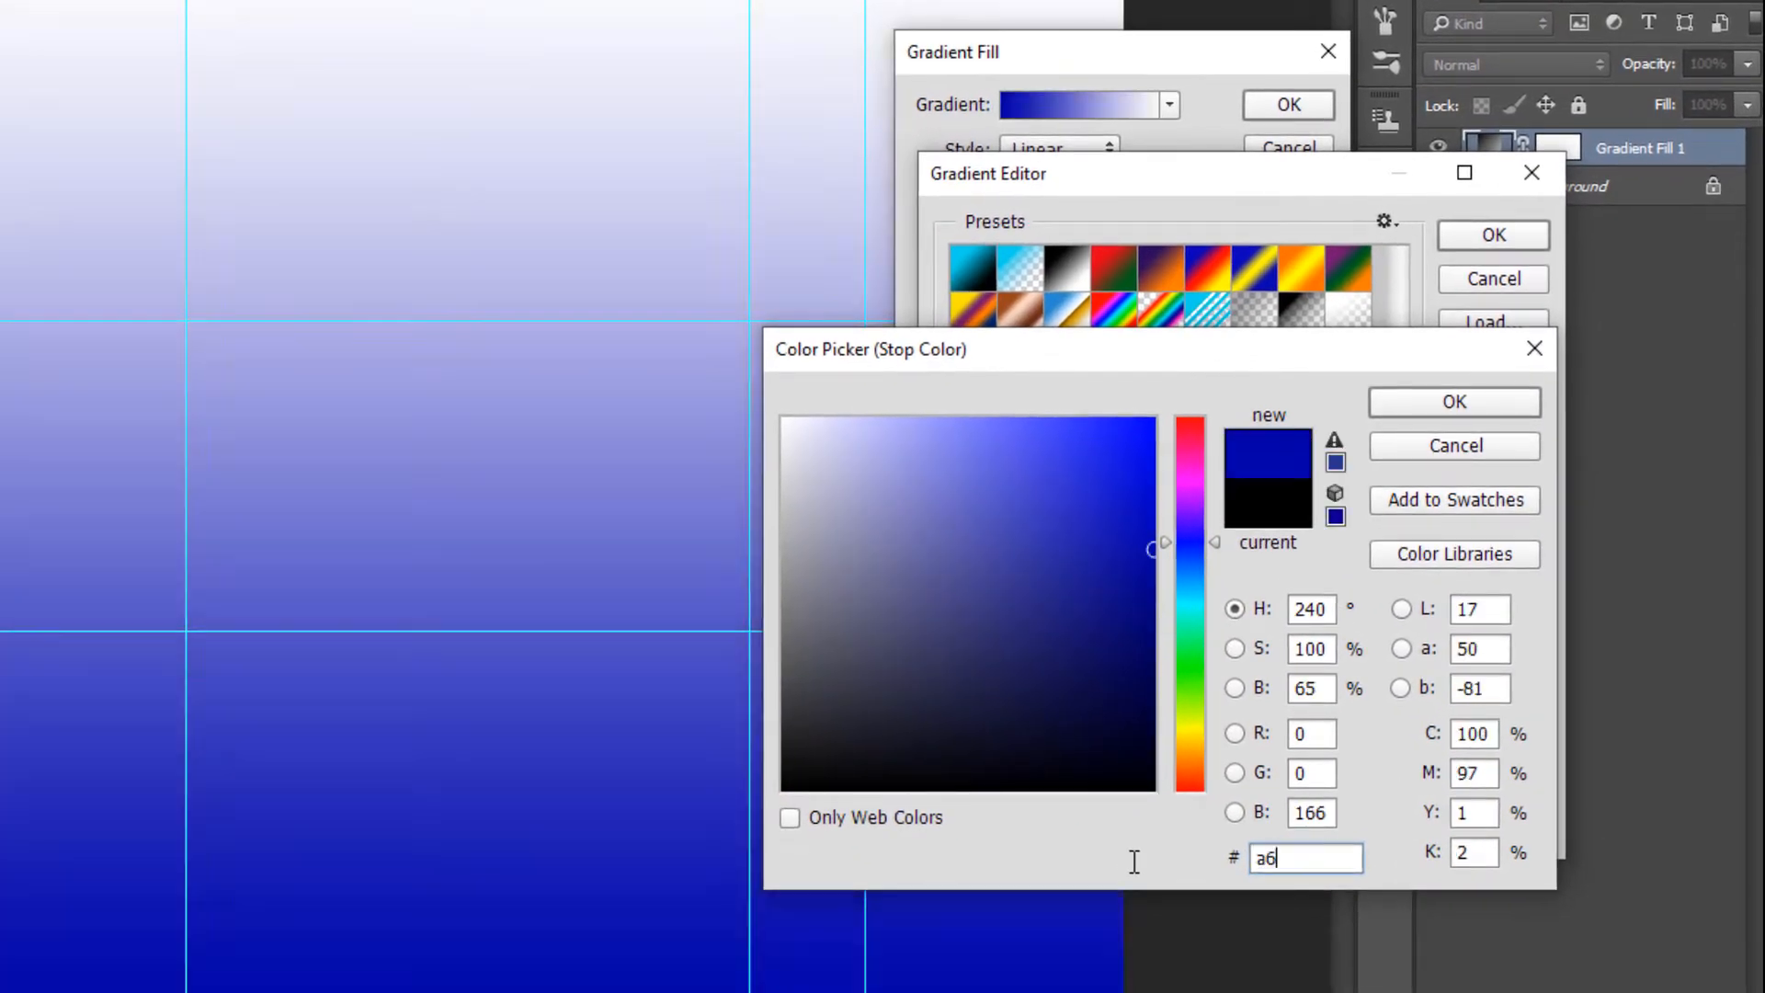
pyautogui.write('e5')
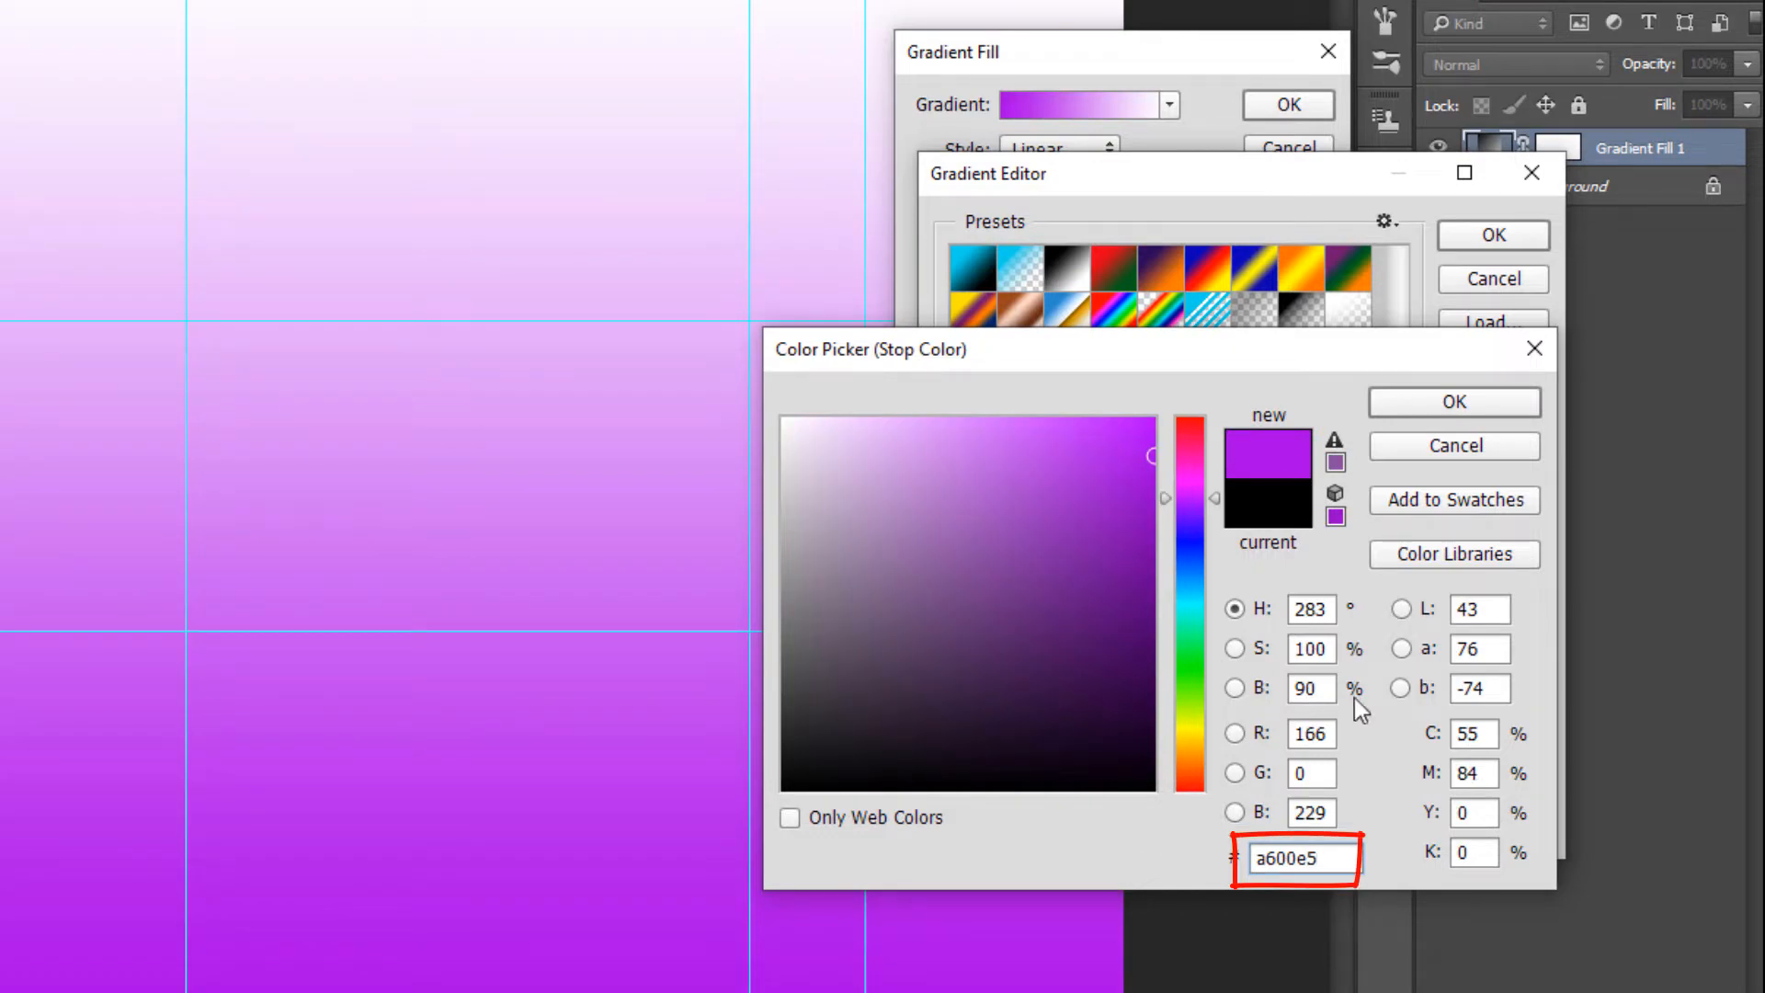
pyautogui.click(1482, 410)
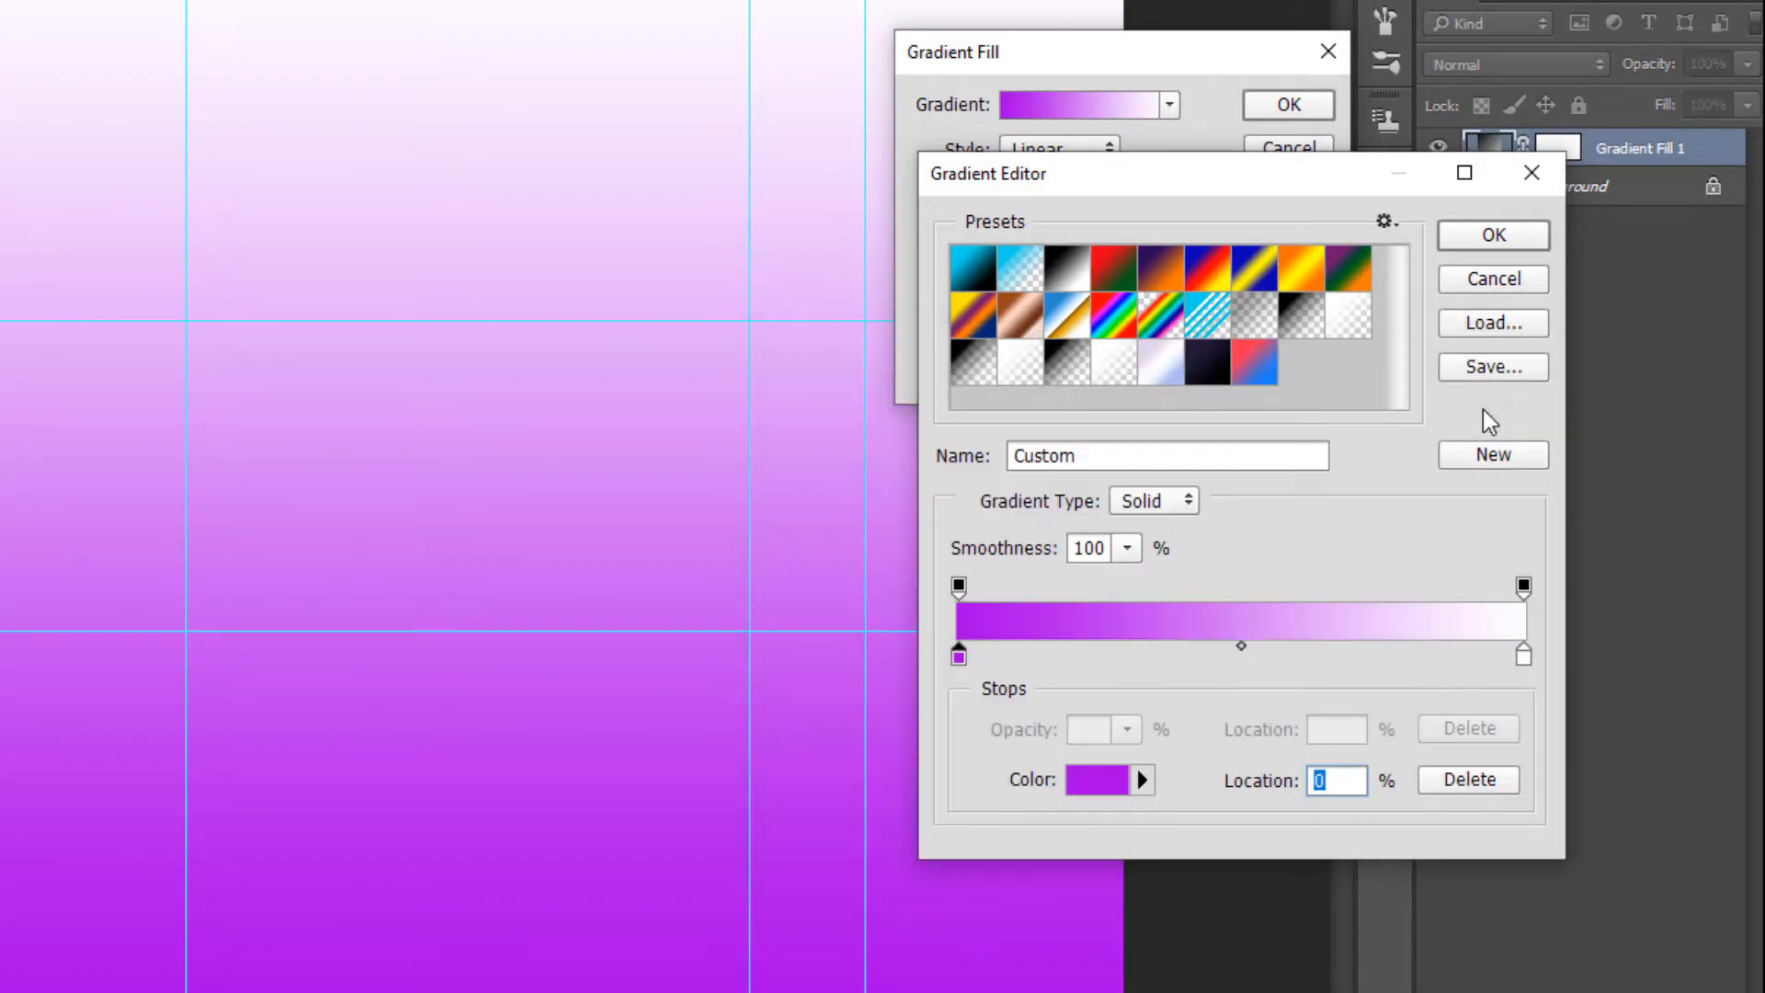
# Set the gradient's end colour stop at 100% to pink #ff13ec and accept the edited gradient.
pyautogui.click(1524, 655)
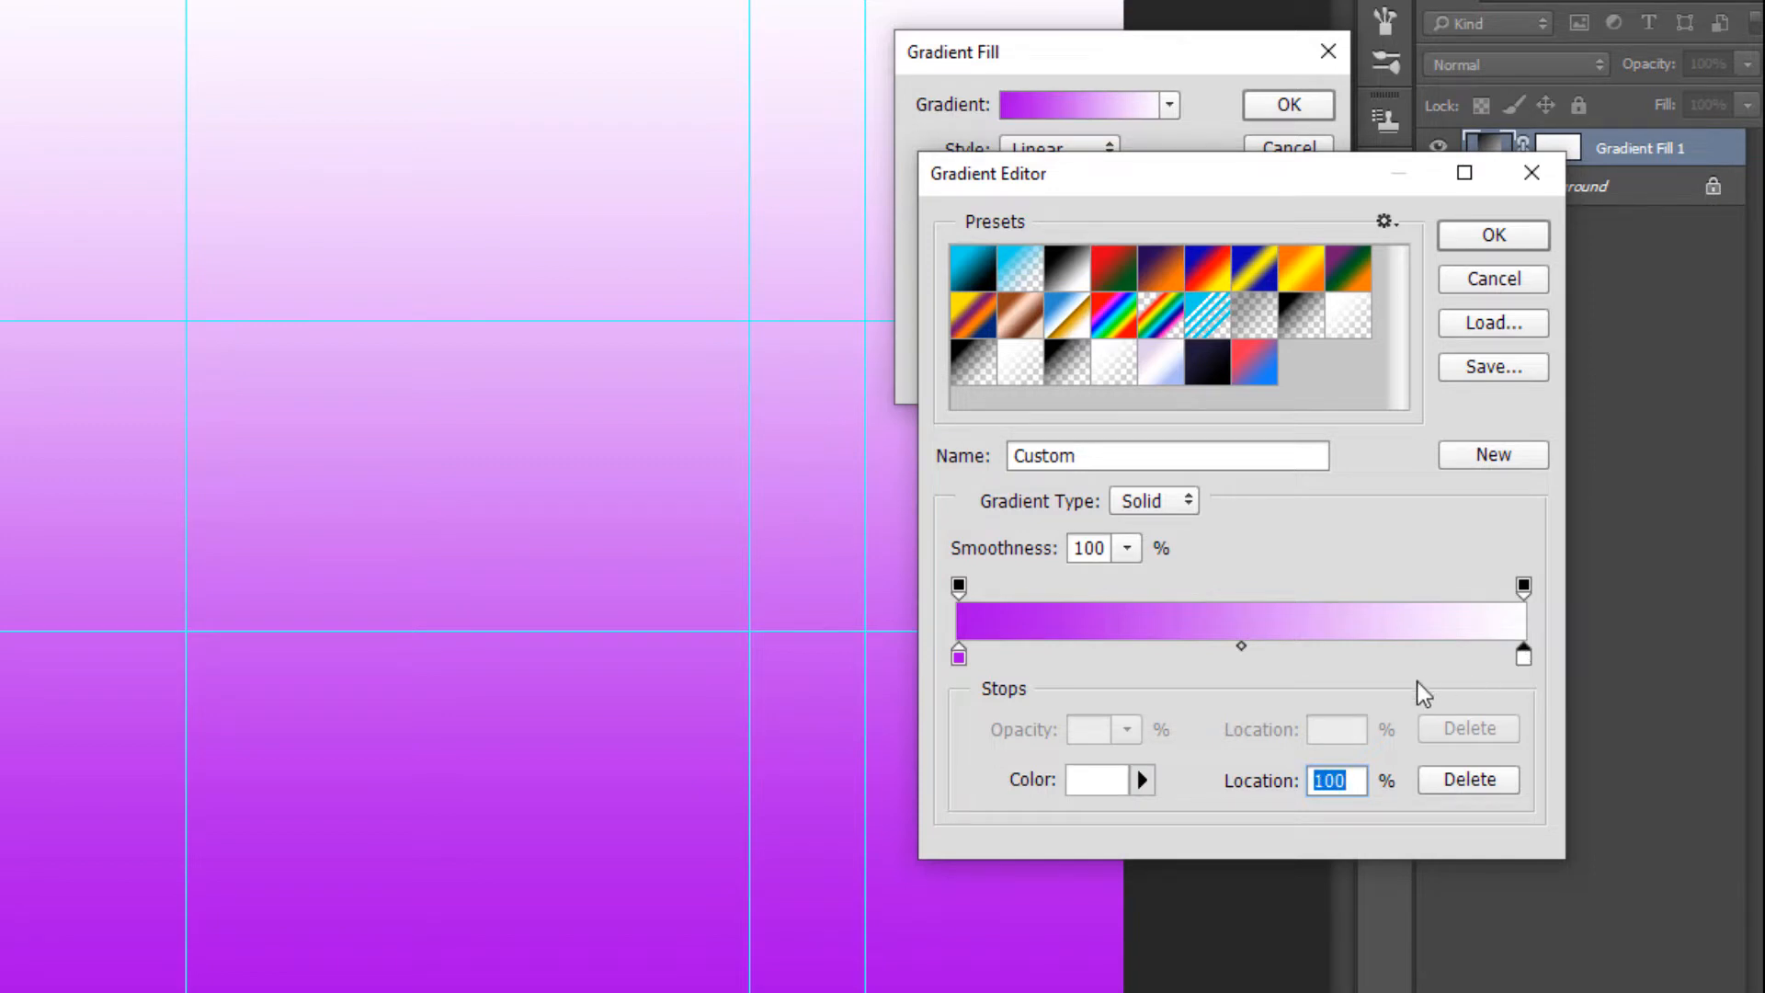
pyautogui.click(1107, 787)
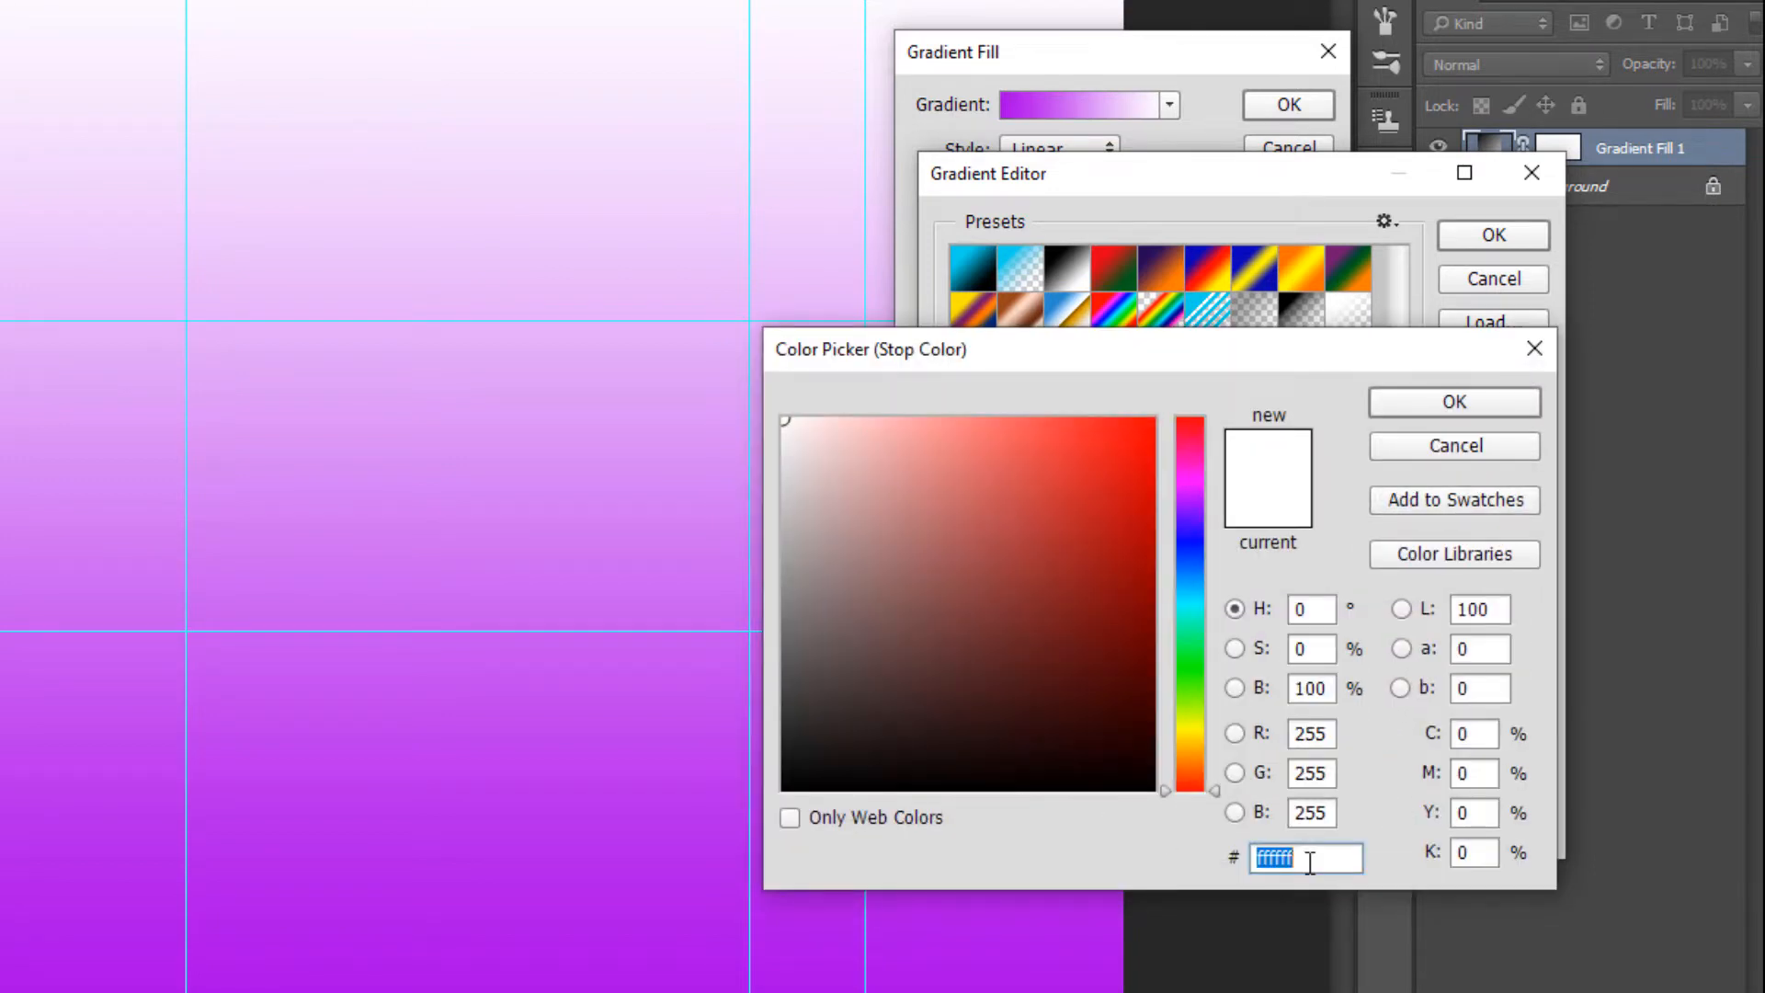
pyautogui.write('ff1')
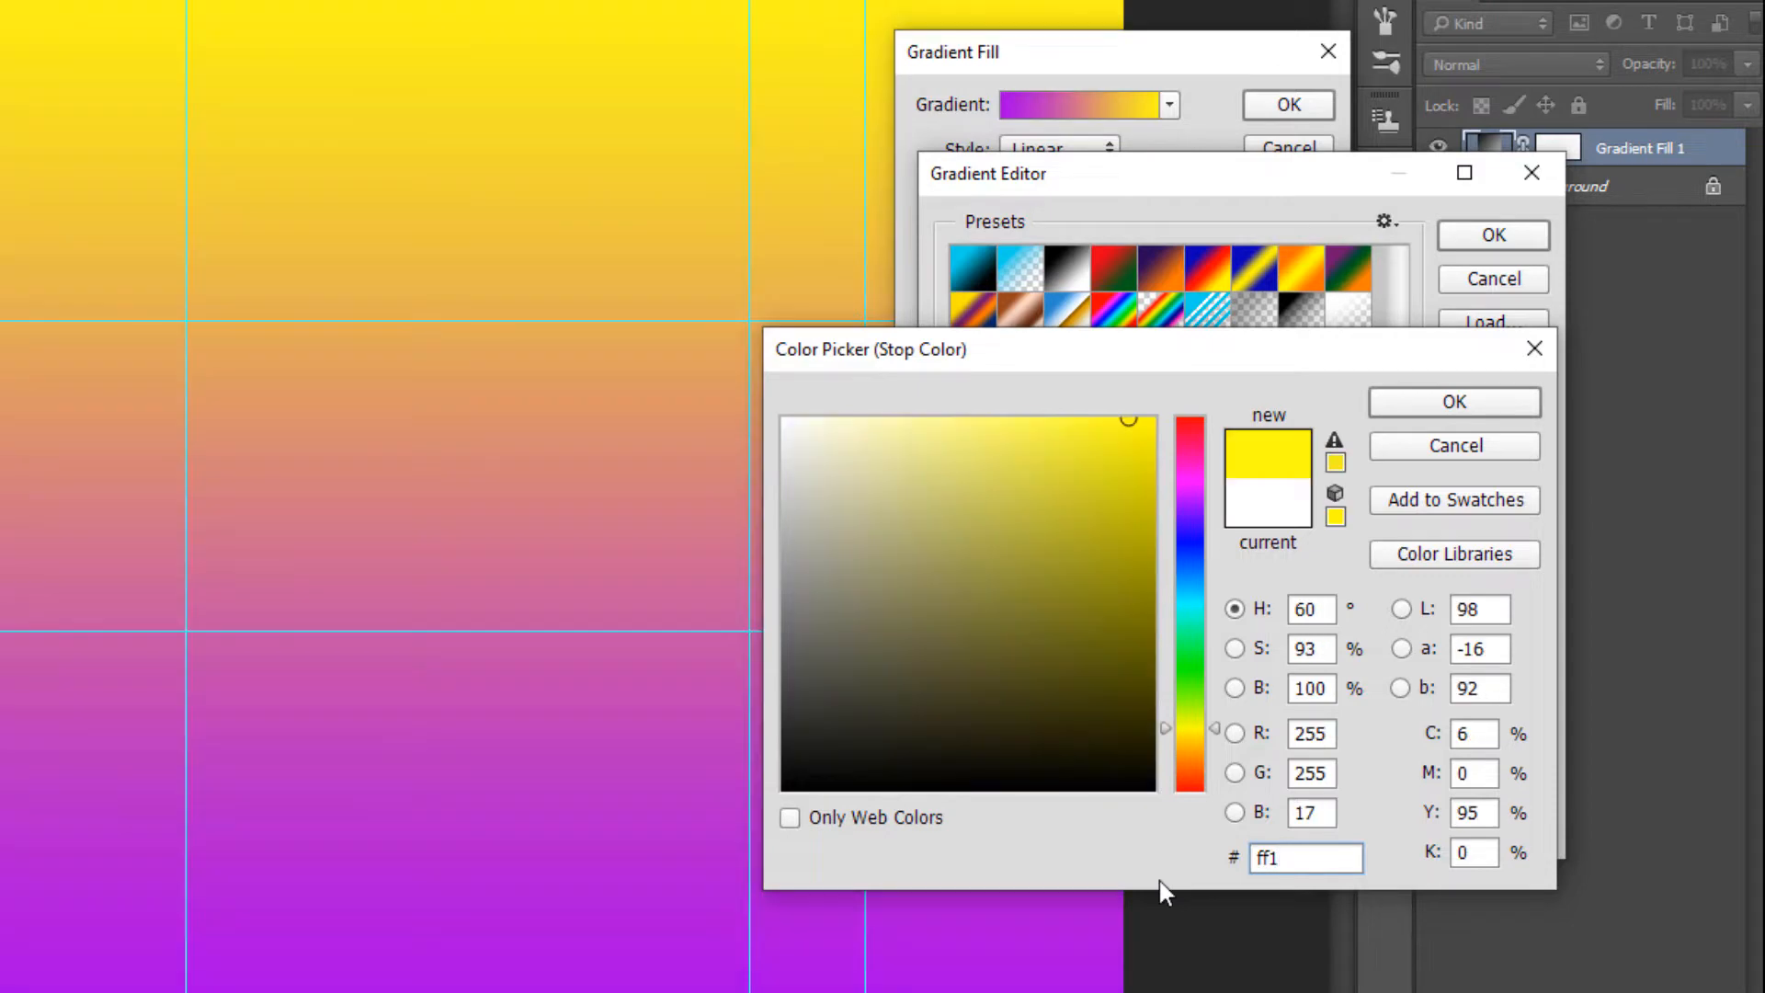
pyautogui.write('3ec')
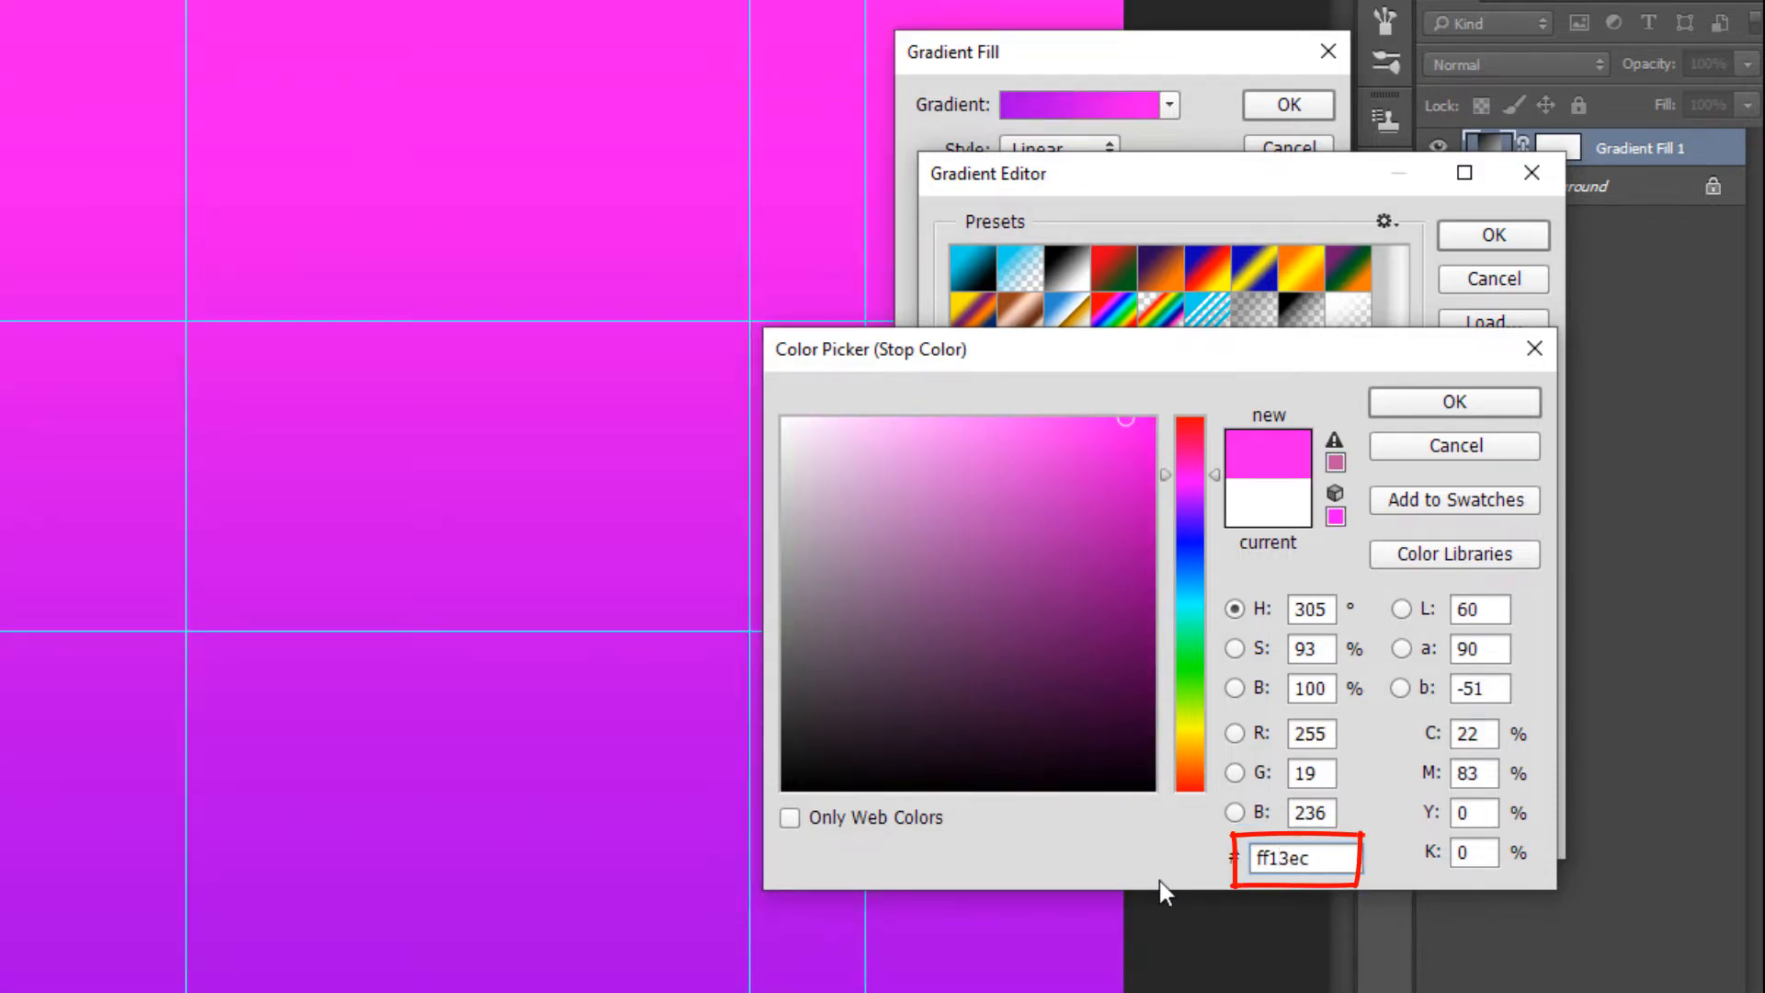
pyautogui.click(1486, 406)
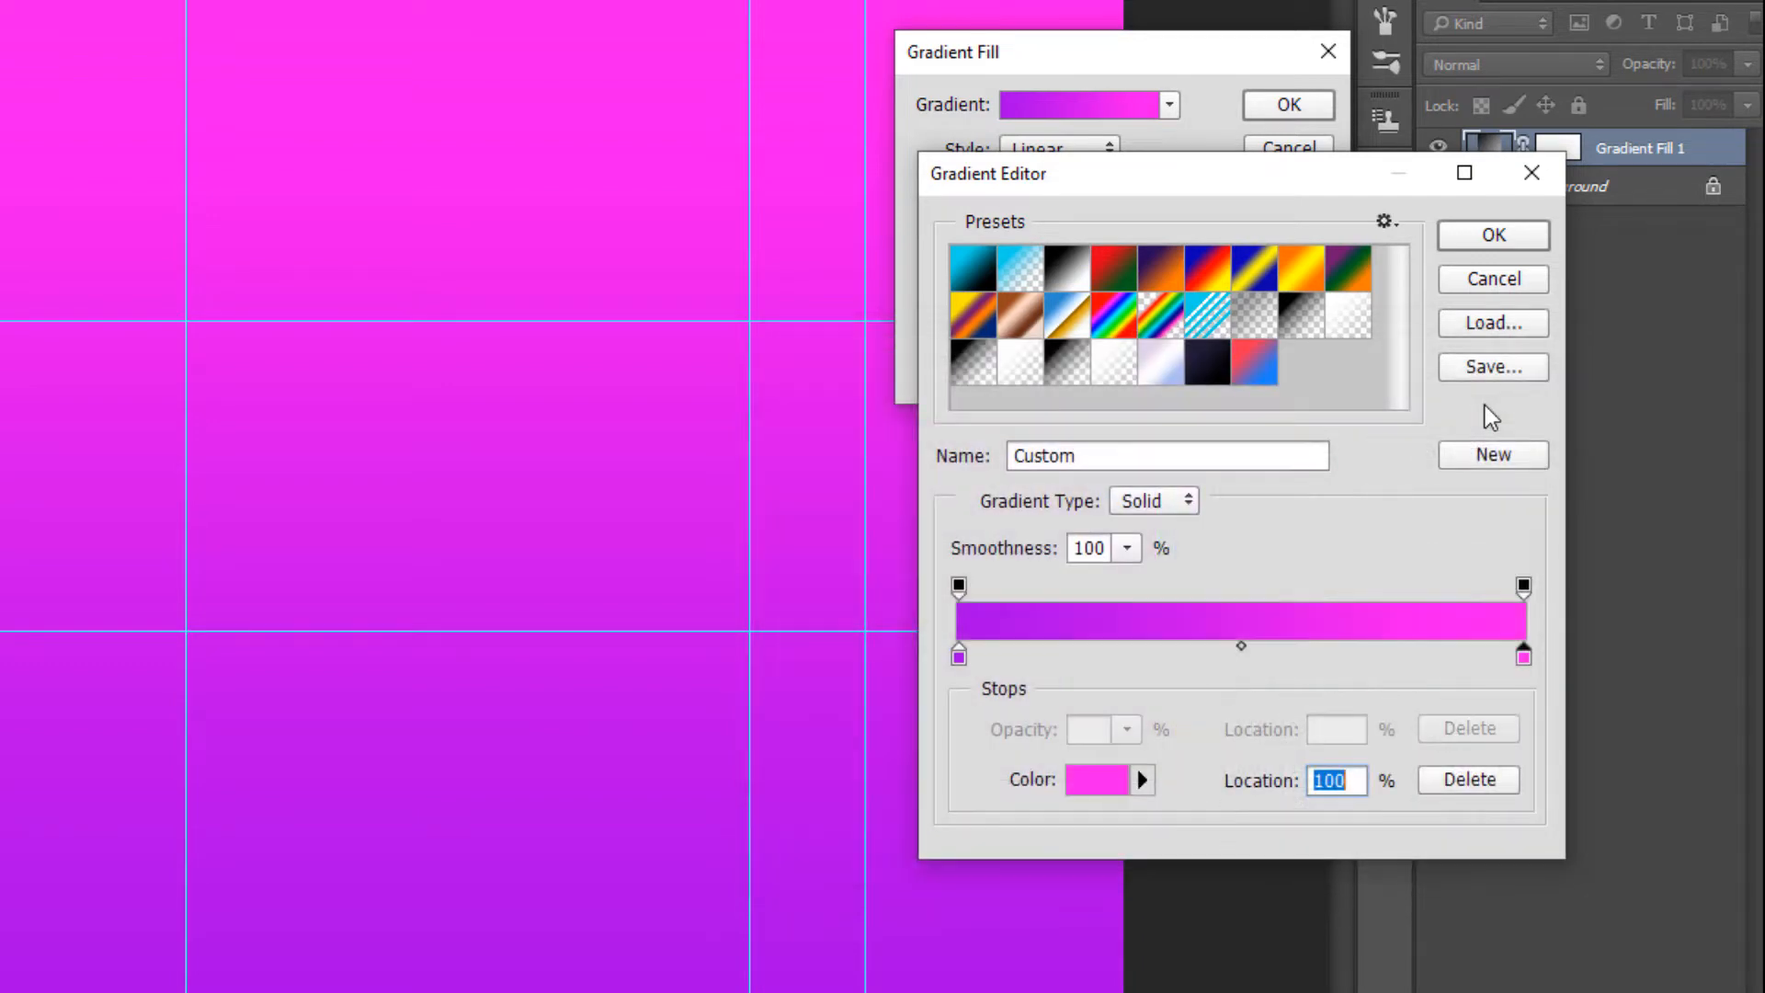
pyautogui.click(1508, 242)
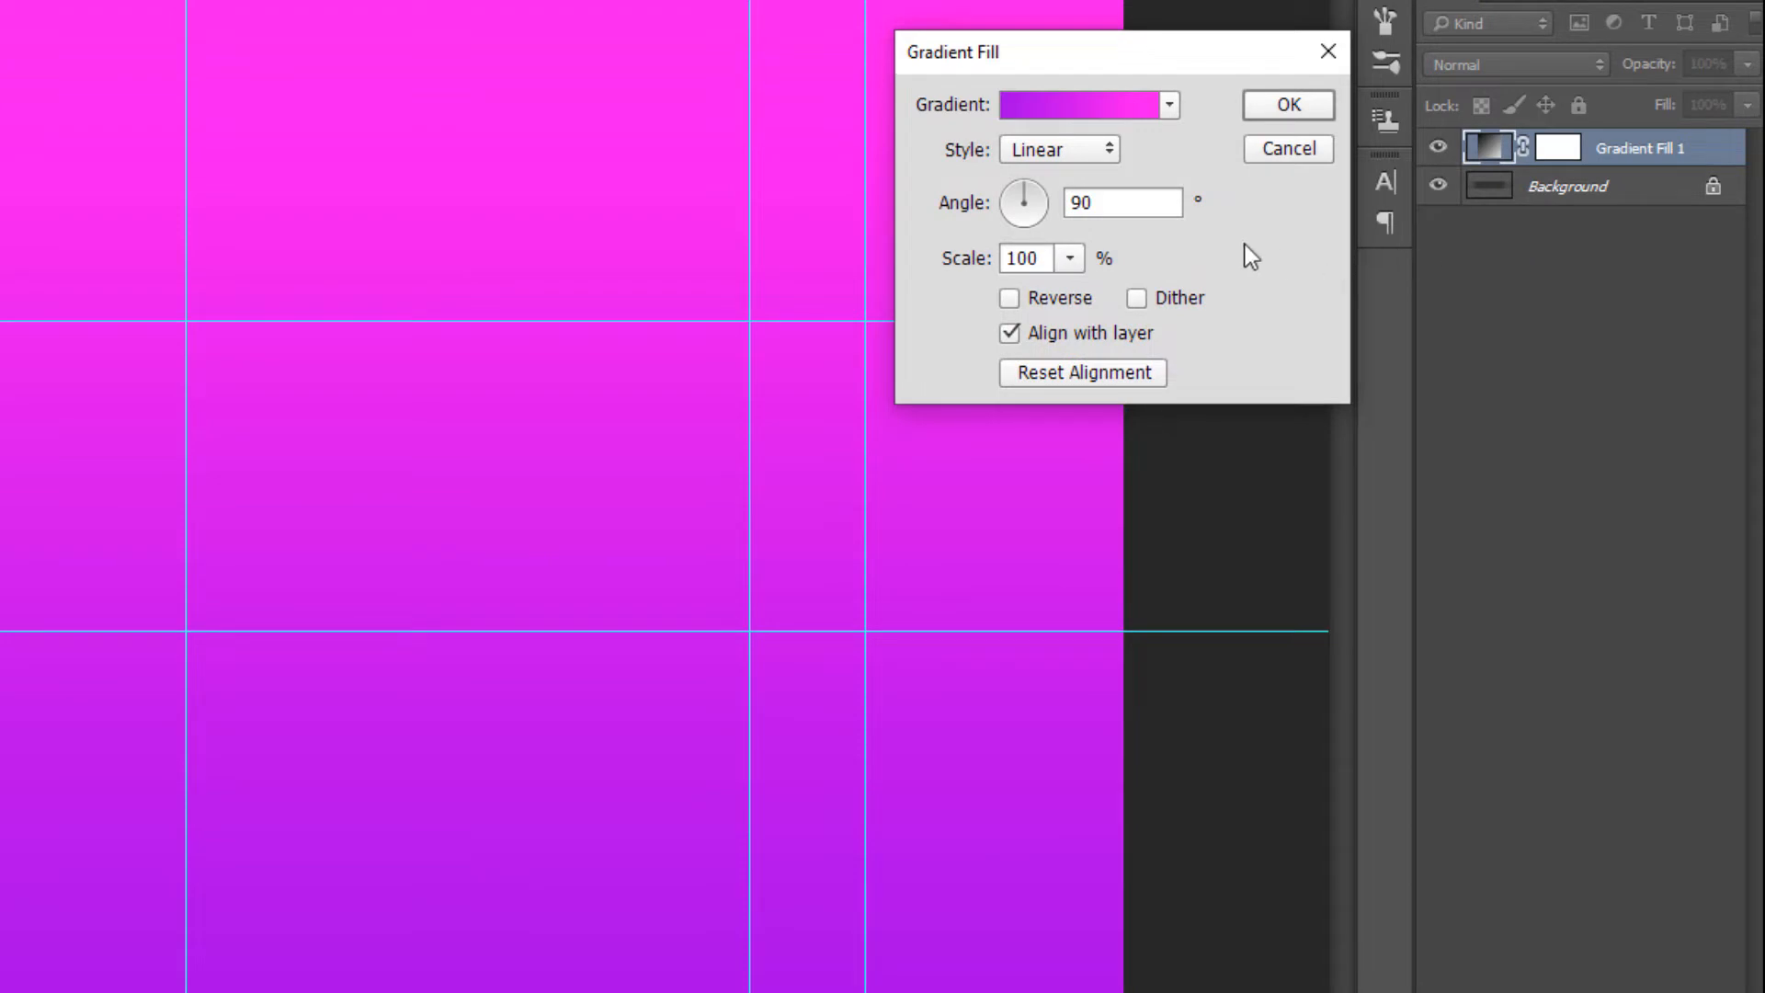
# Make the gradient fill Radial at 200% scale with Reverse enabled, and apply it.
pyautogui.click(1102, 152)
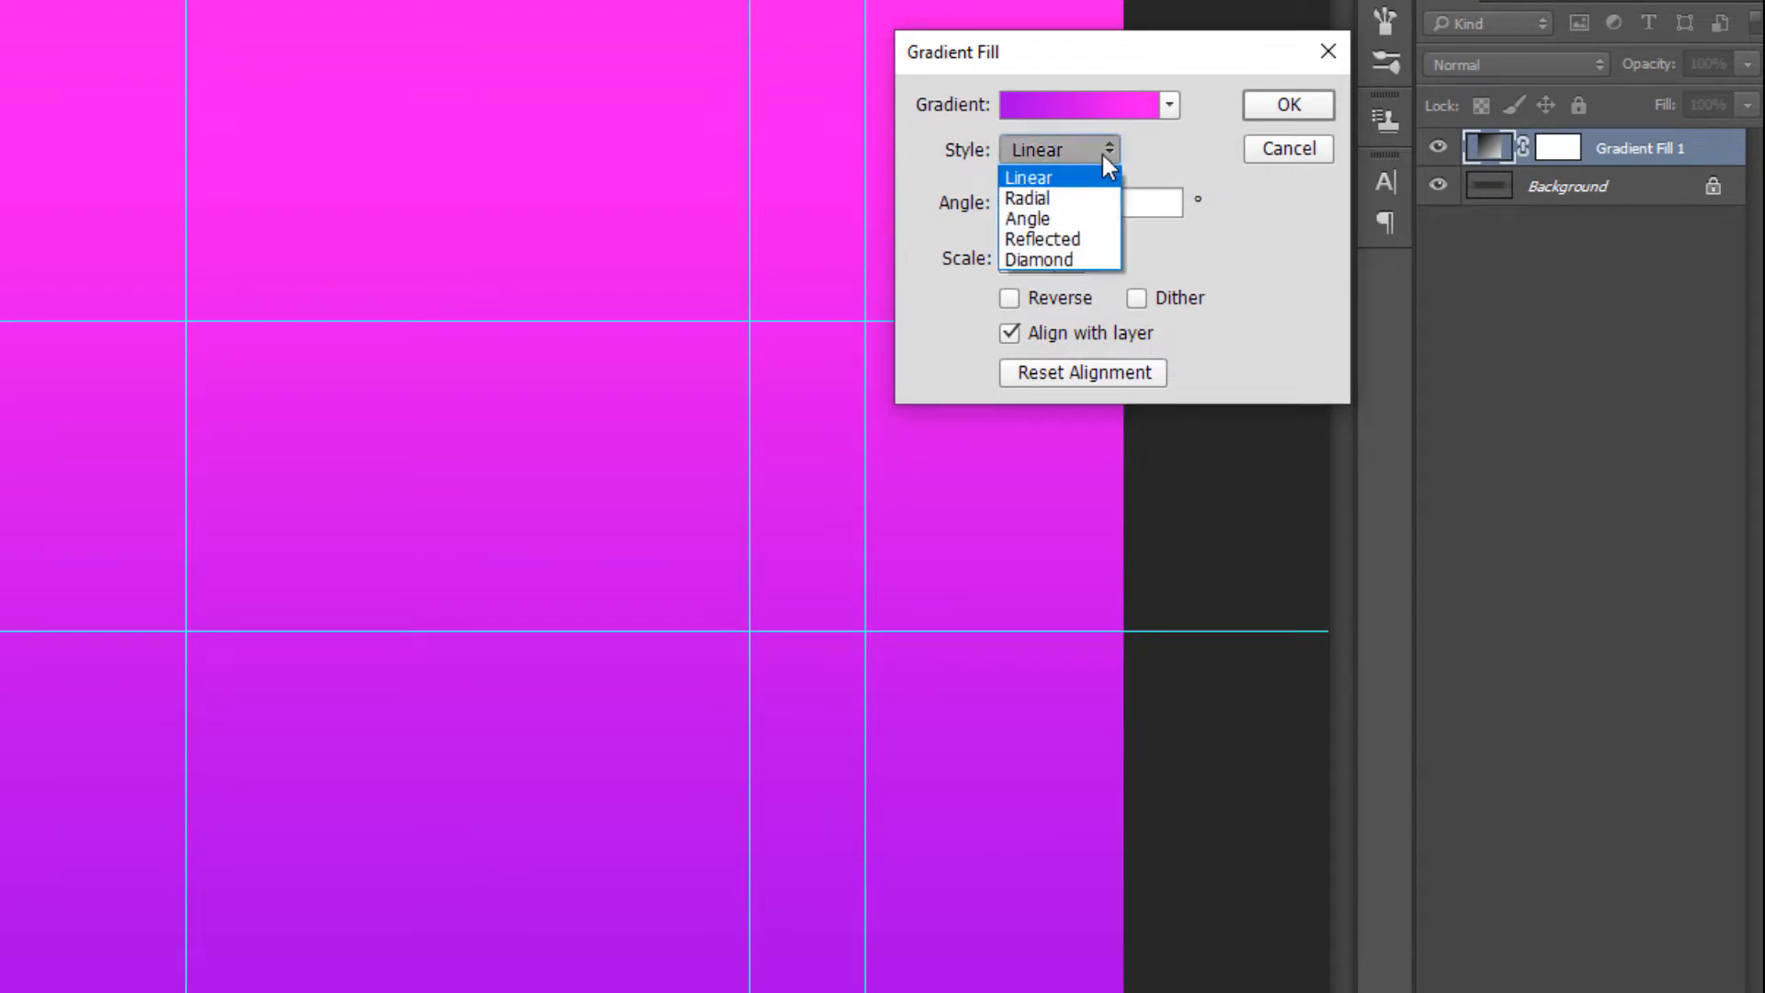
pyautogui.click(1057, 196)
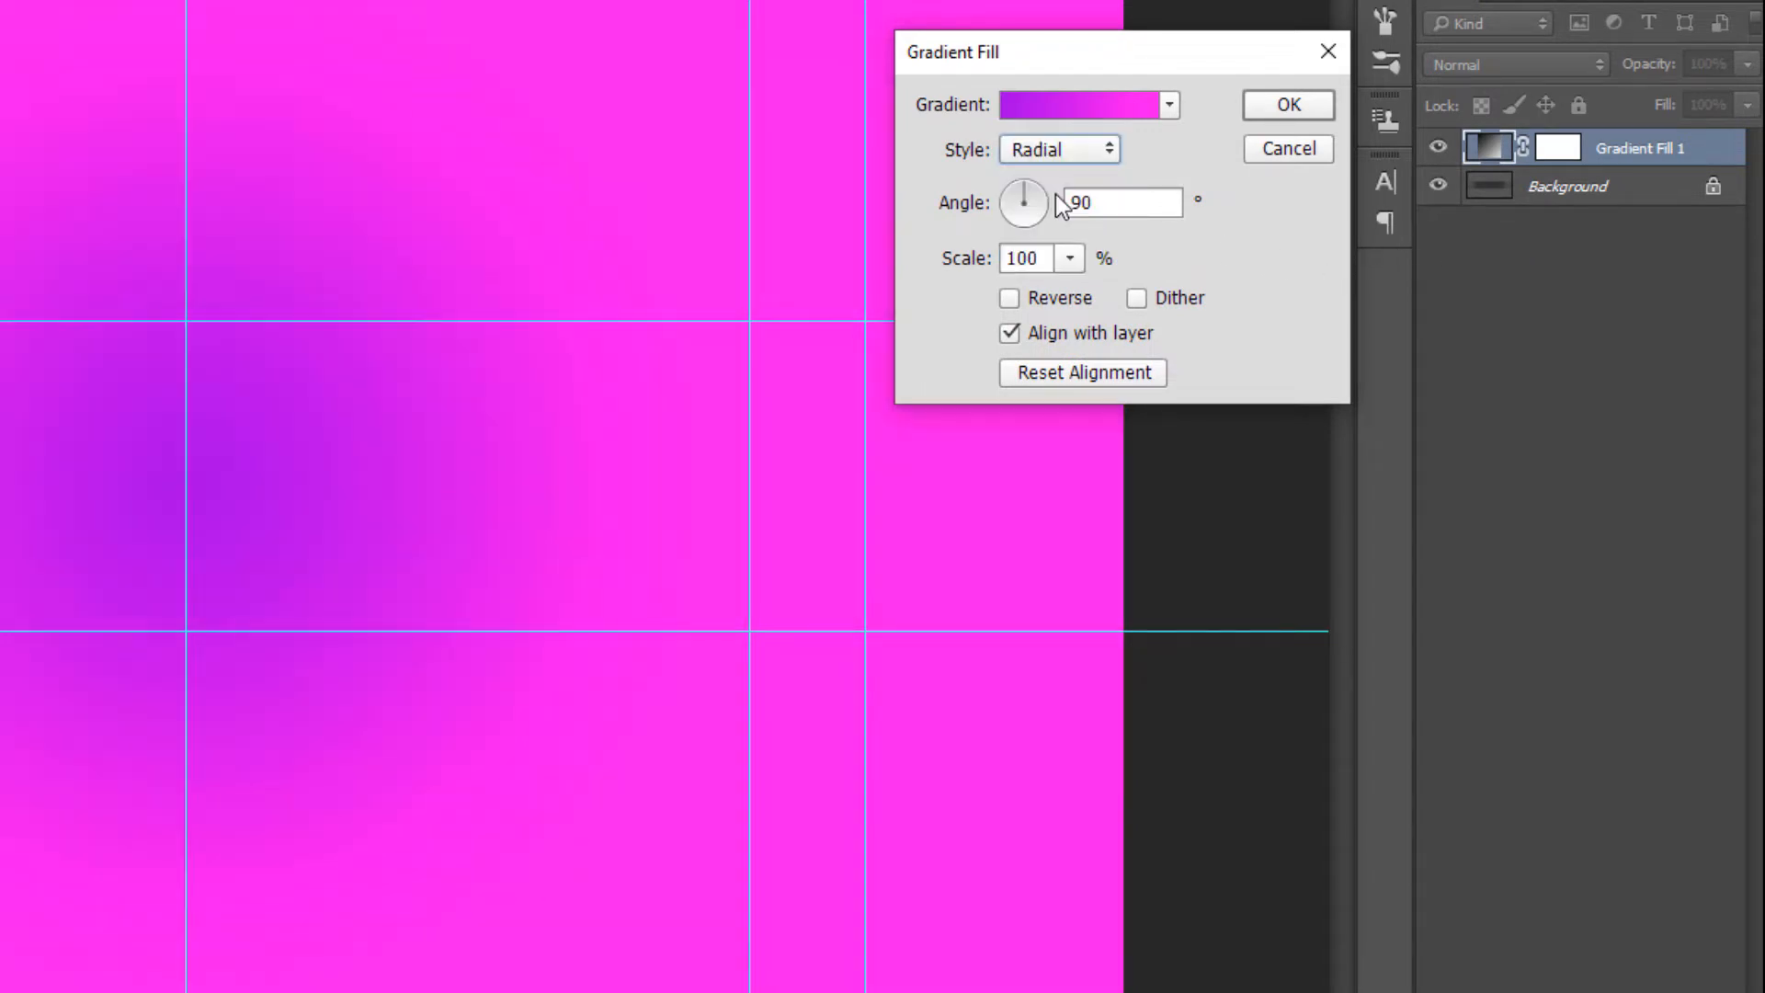
pyautogui.click(1060, 264)
pyautogui.click(965, 267)
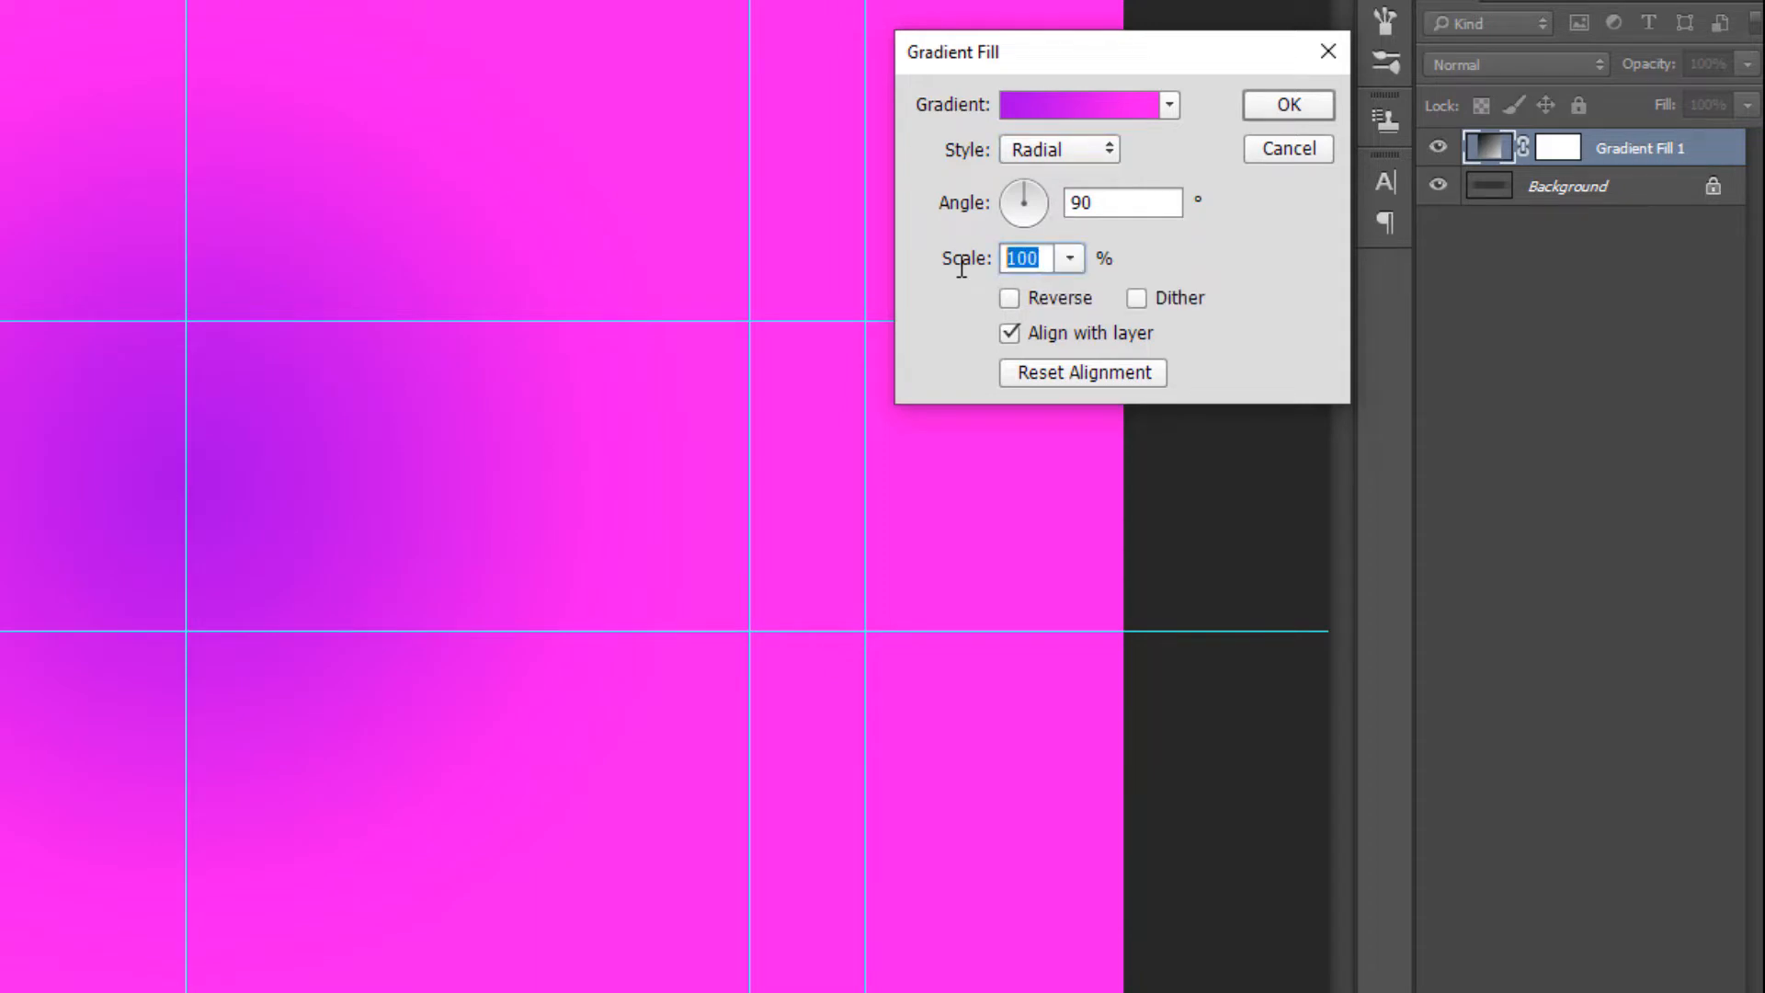
pyautogui.press('BackSpace')
pyautogui.write('200')
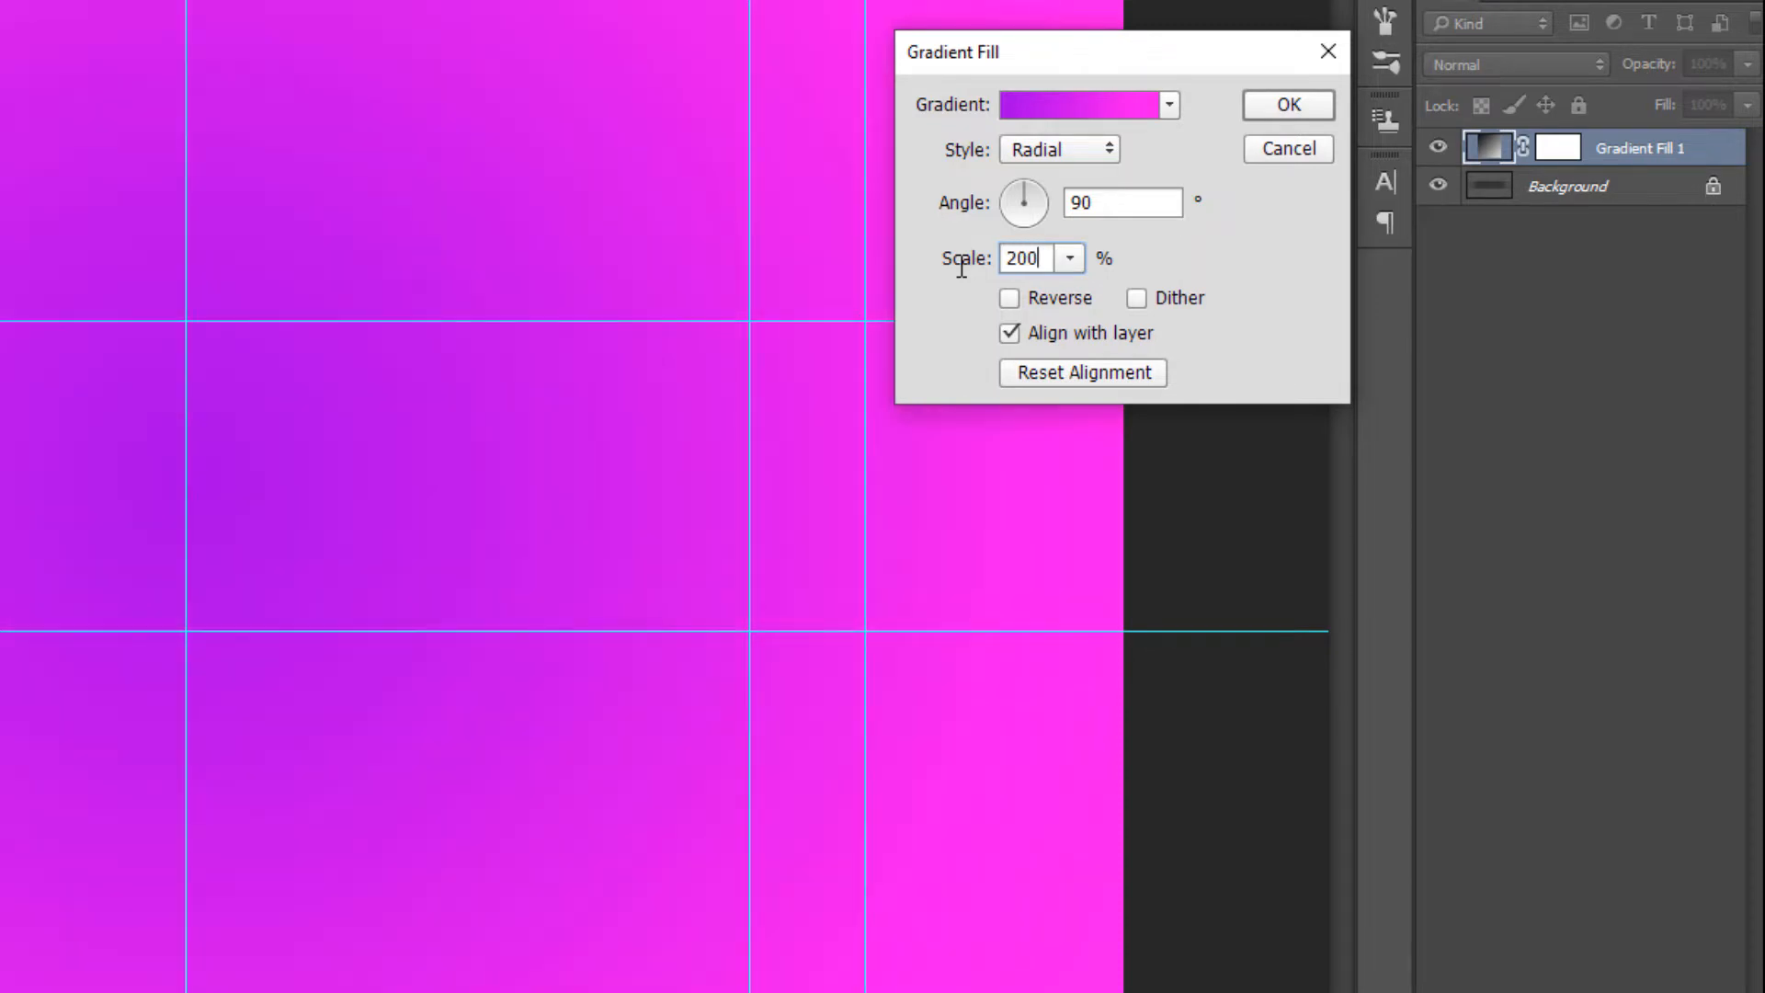
pyautogui.click(1014, 301)
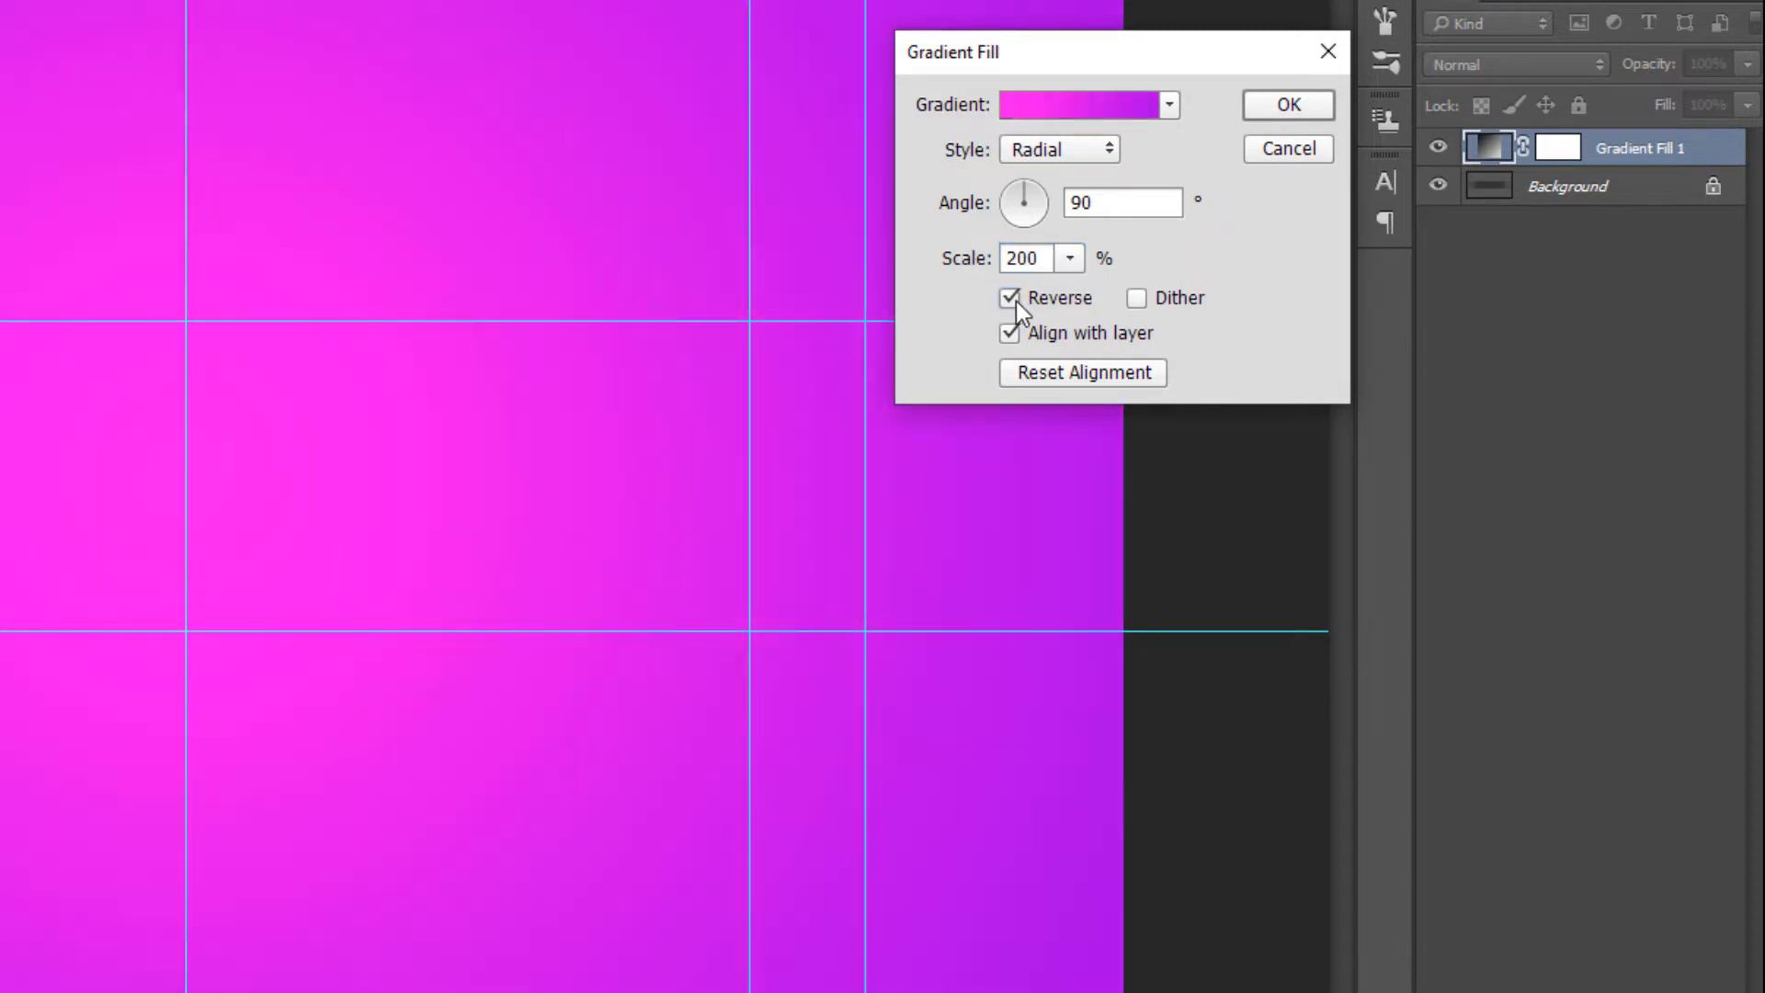
pyautogui.click(1296, 108)
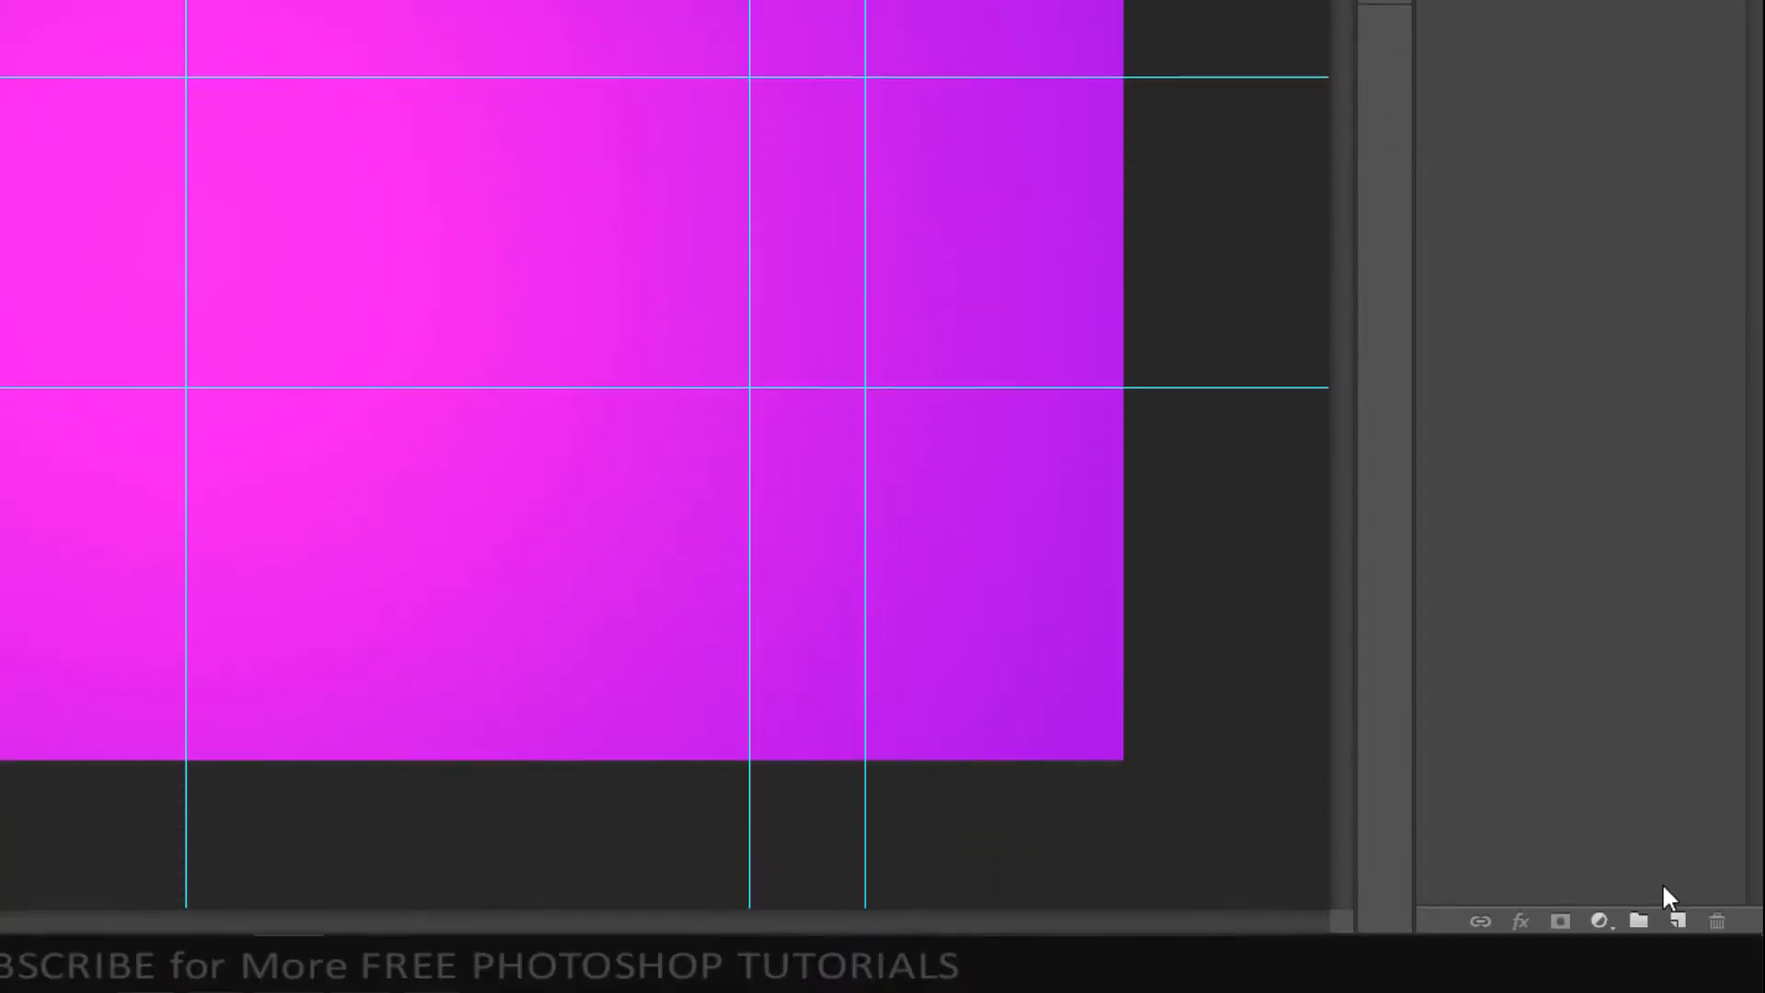
# Create a new empty layer above the gradient fill and set the foreground colour to #00d4e9.
pyautogui.click(1678, 921)
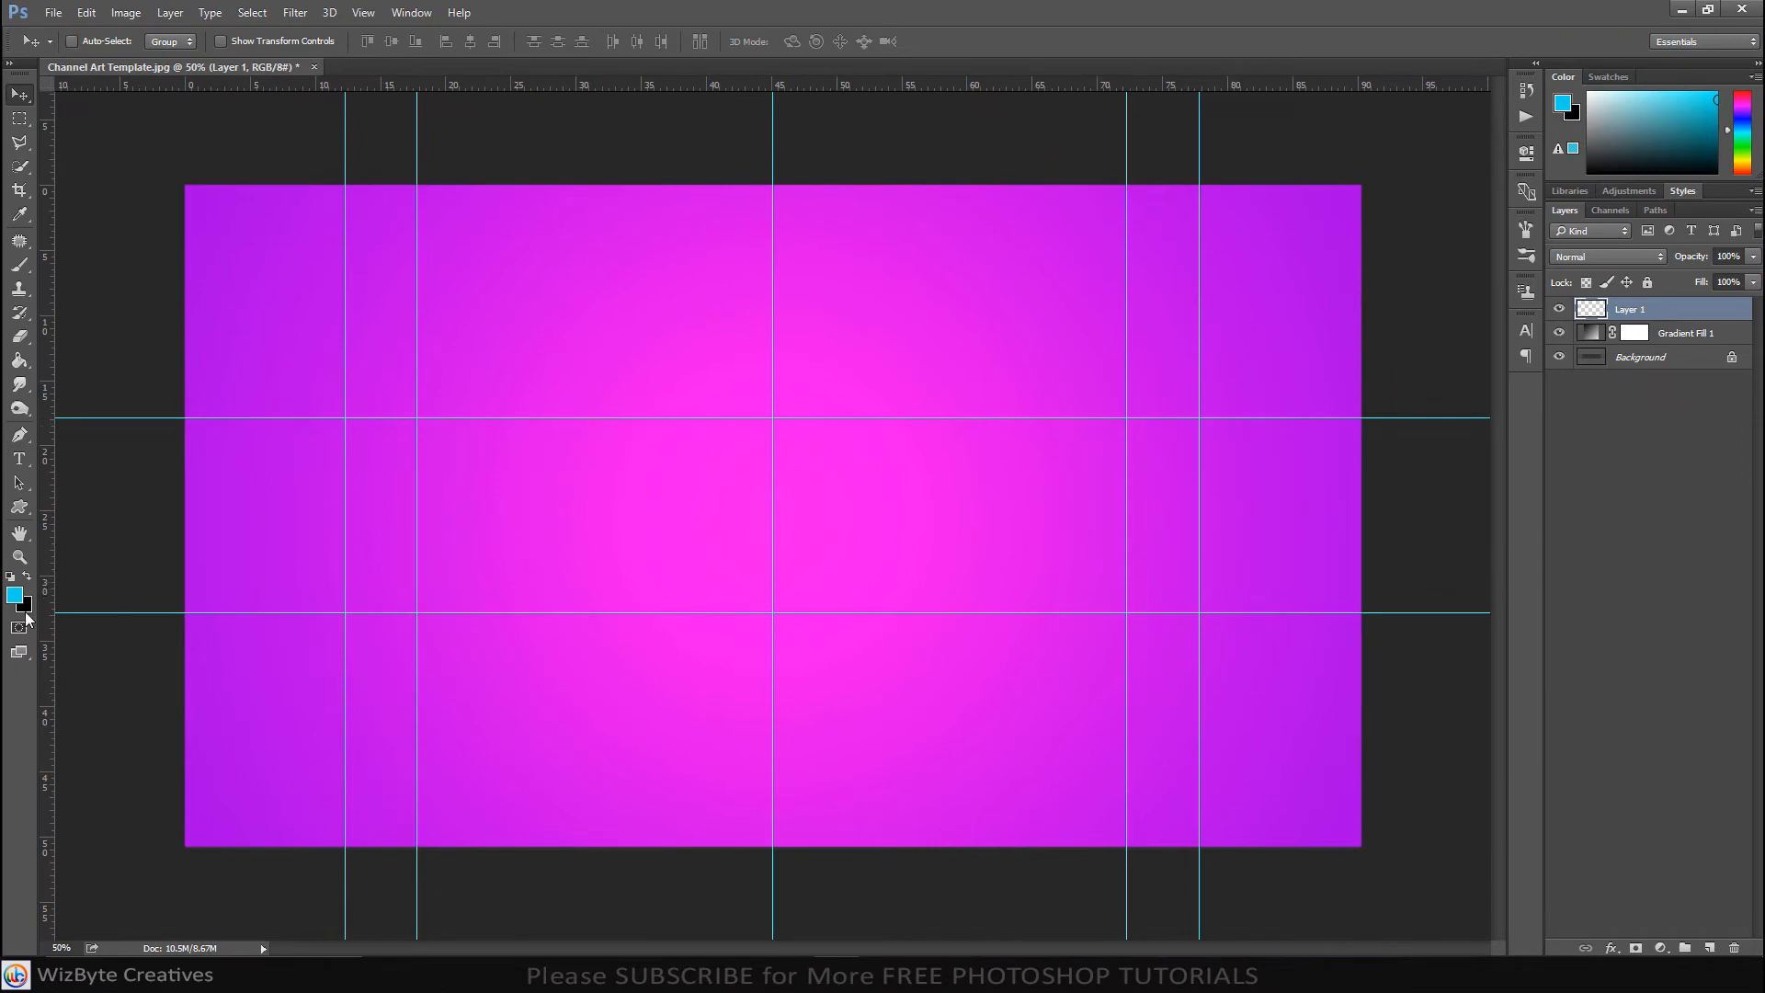
pyautogui.click(14, 596)
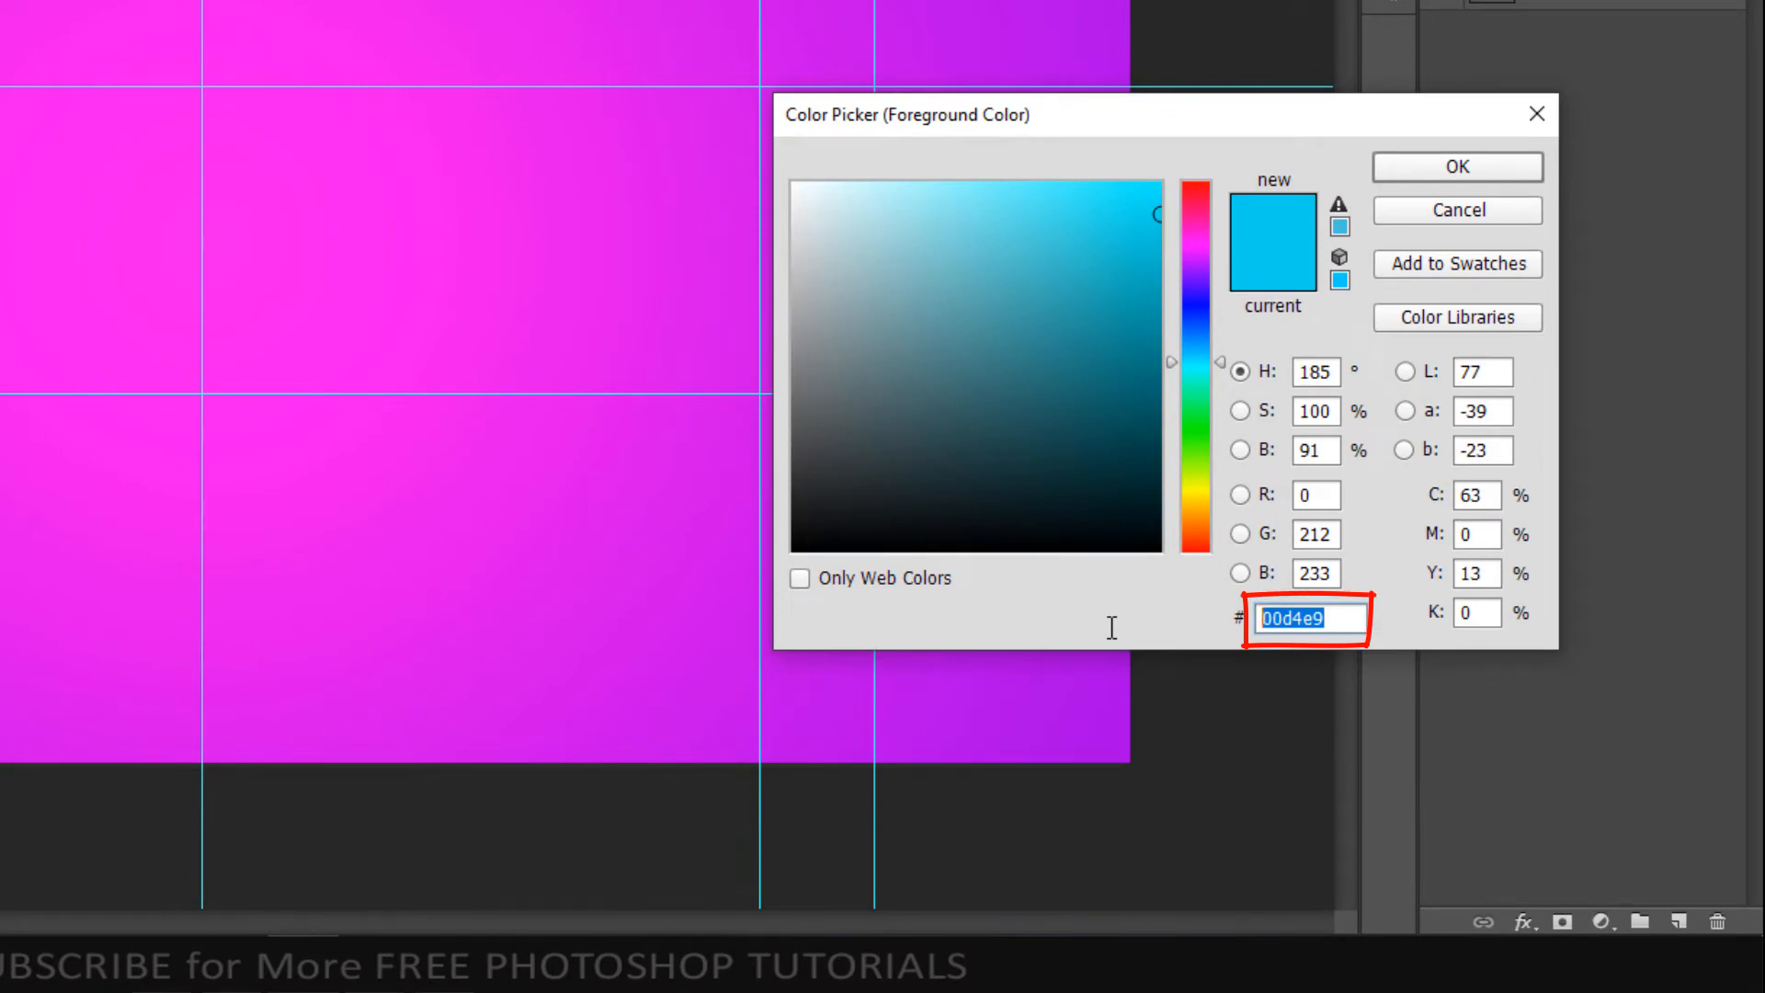
pyautogui.click(1457, 167)
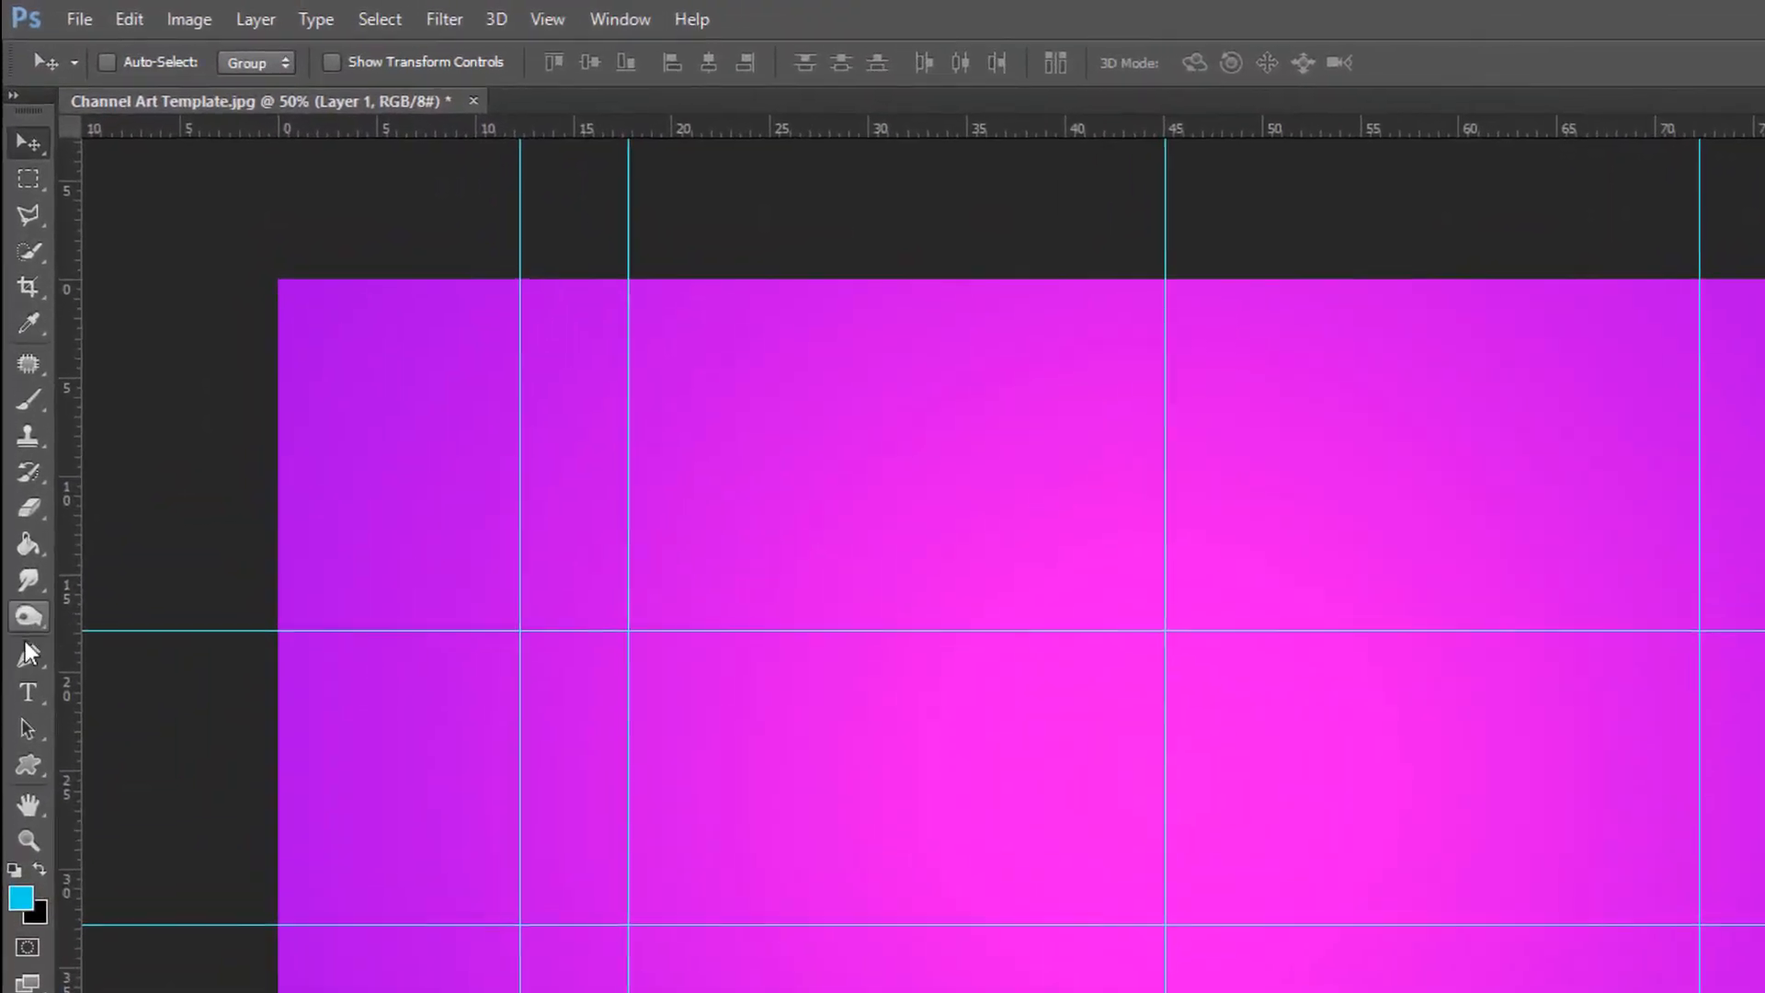
# Draw a closed wavy path with the Pen tool over the canvas's lower-left corner, extending past its left and bottom edges.
pyautogui.rightClick(33, 660)
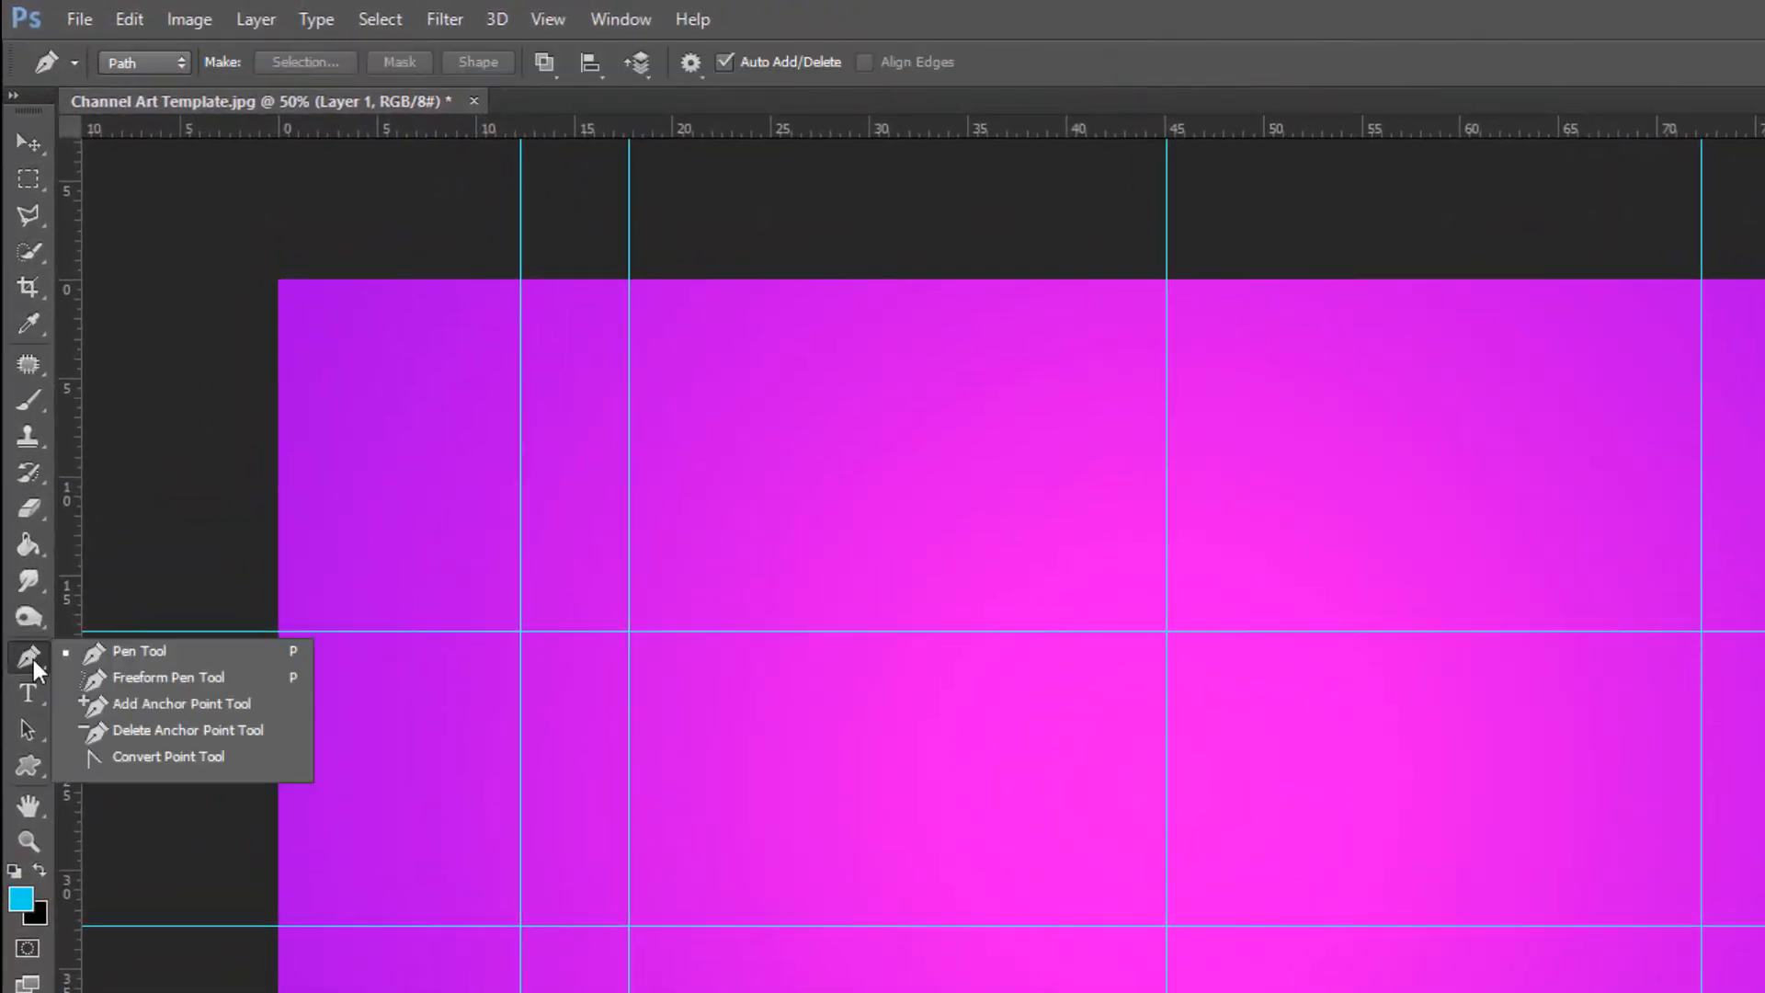
pyautogui.click(173, 651)
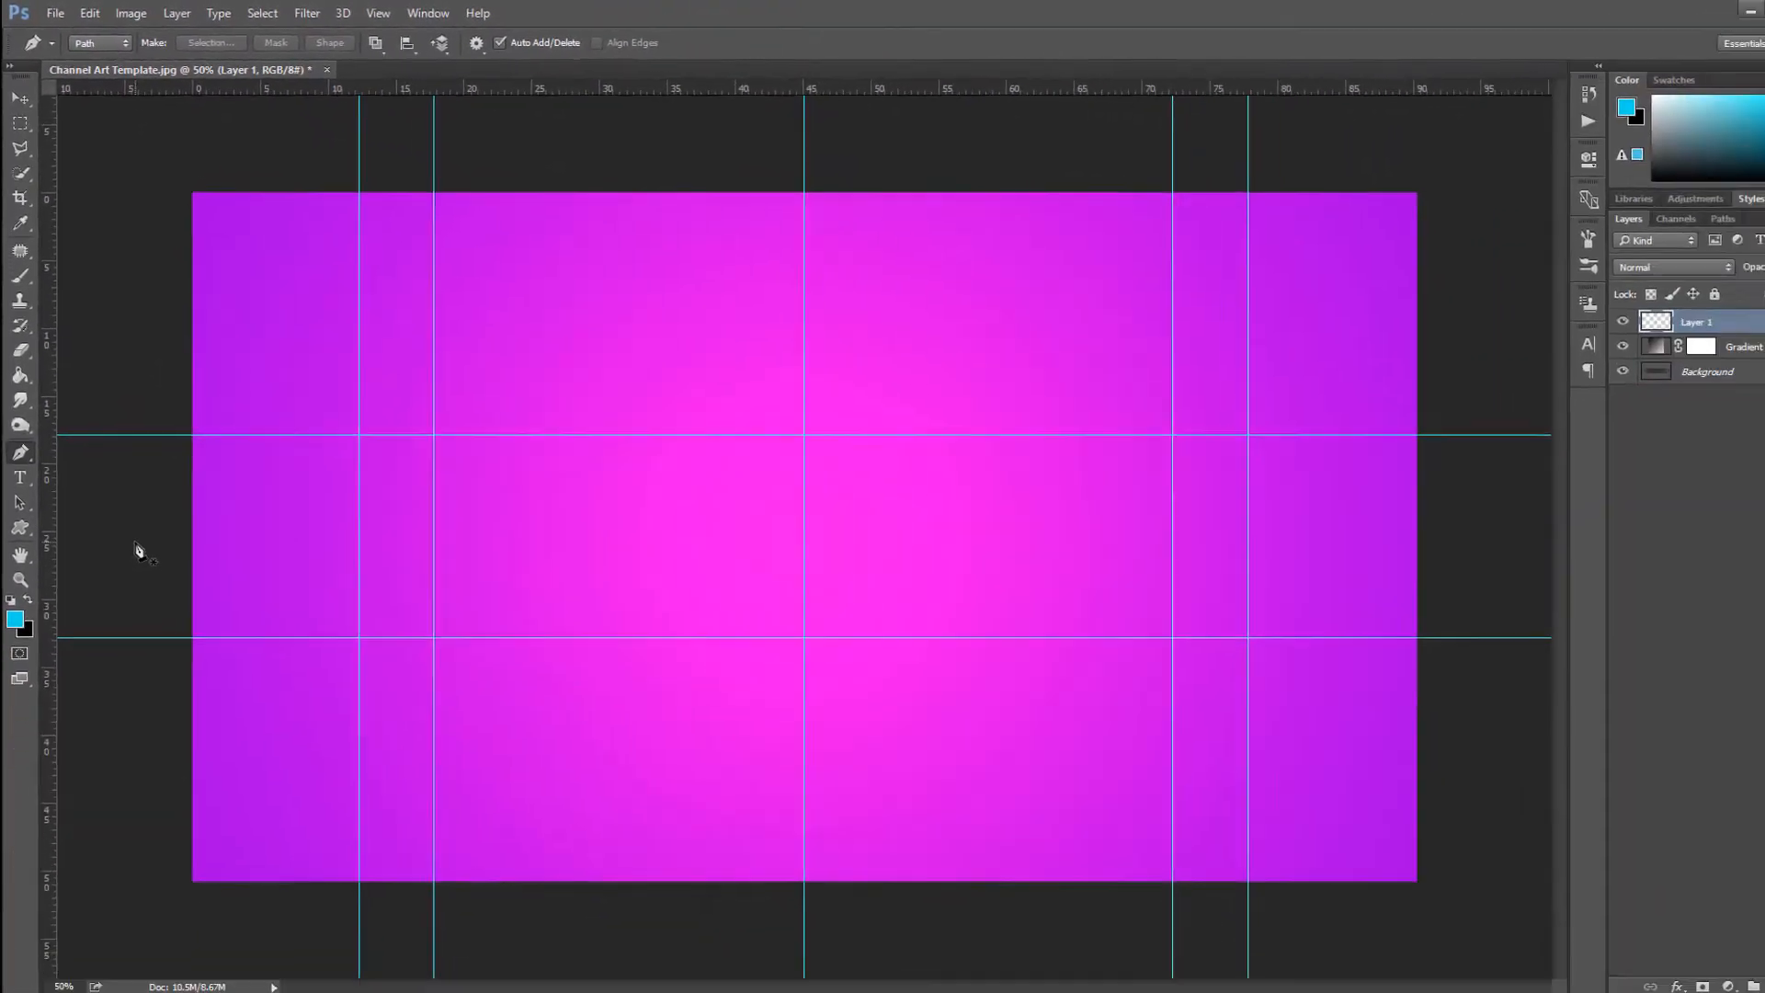
pyautogui.click(187, 756)
pyautogui.moveTo(440, 739); pyautogui.dragTo(500, 705)
pyautogui.moveTo(470, 540); pyautogui.dragTo(629, 614)
pyautogui.click(634, 892)
pyautogui.click(152, 883)
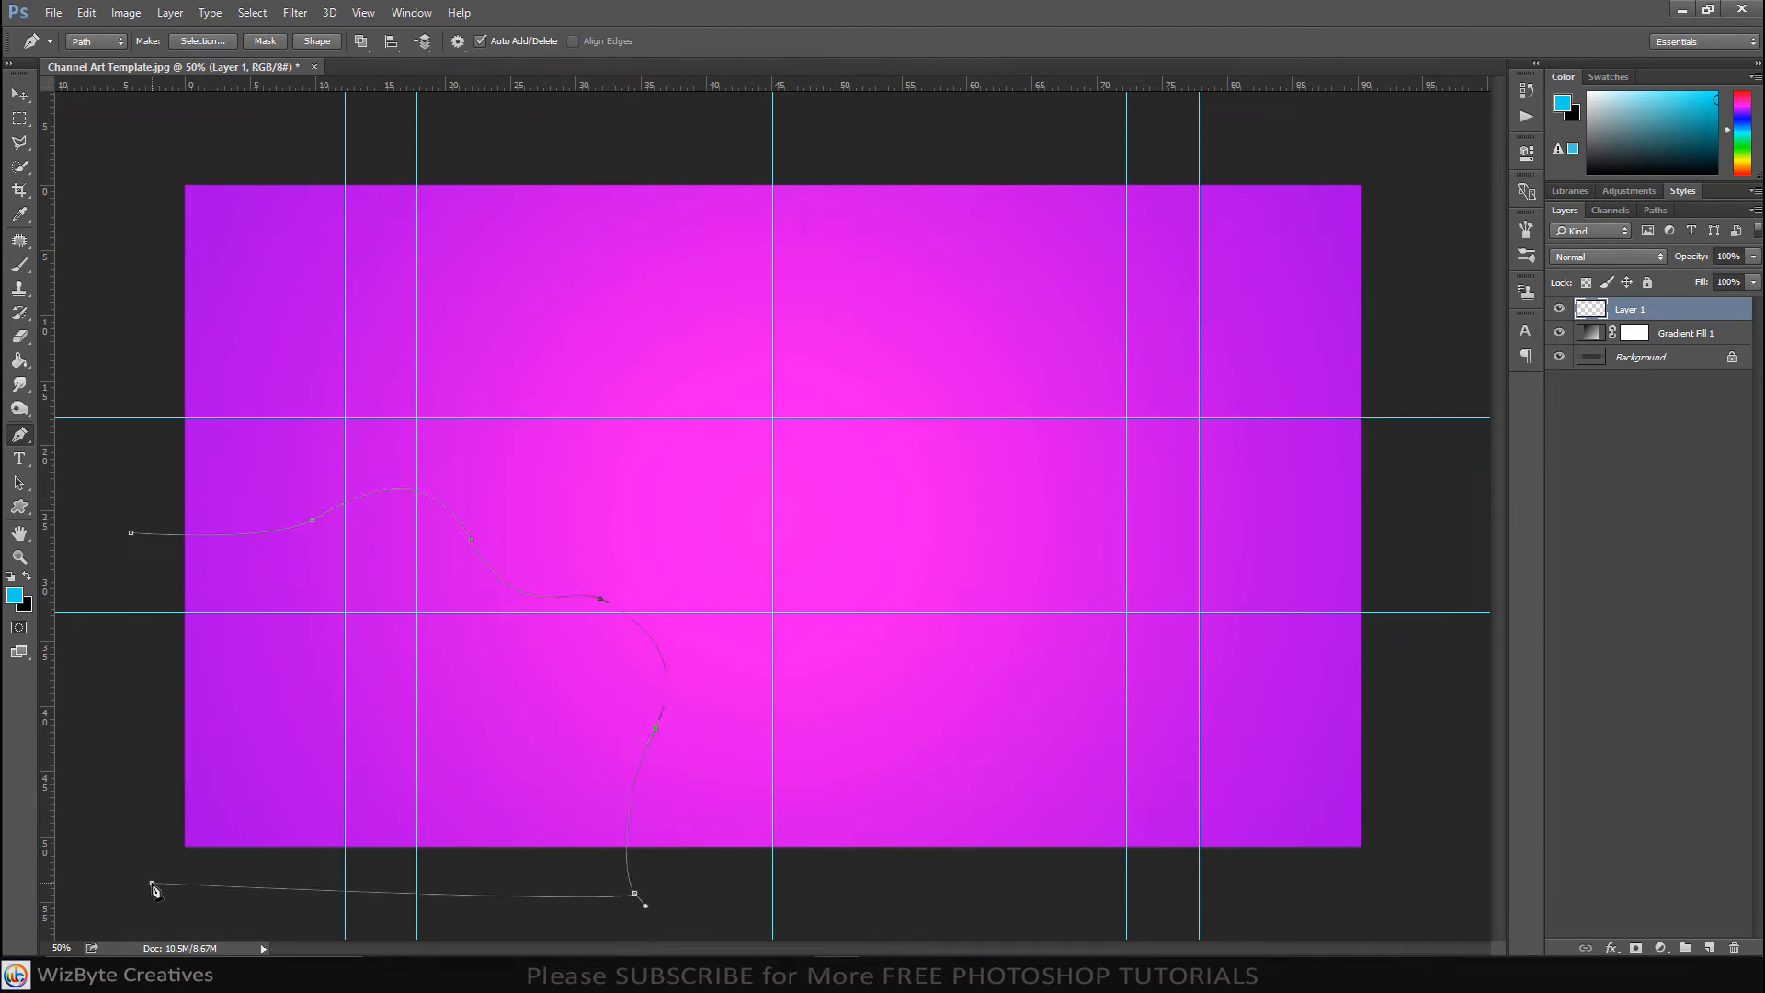
pyautogui.click(130, 533)
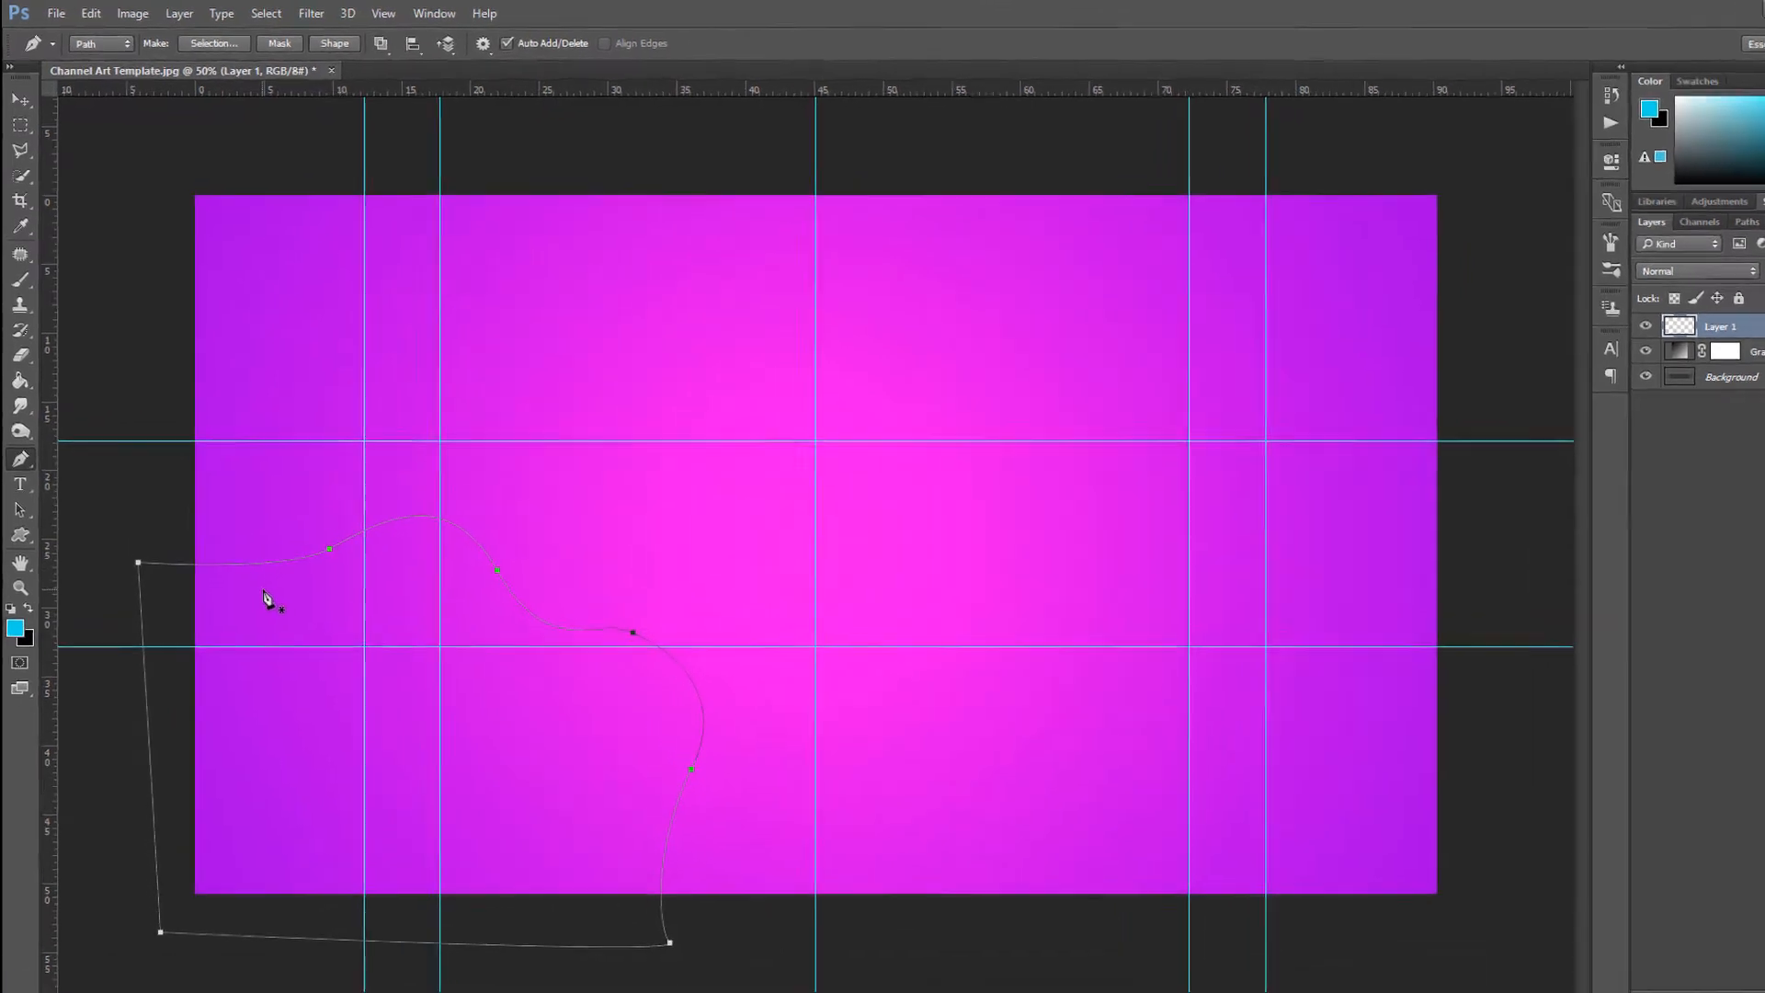
# Fill the closed lower-left path with the foreground colour at 100% opacity in Normal mode, and delete the path.
pyautogui.rightClick(247, 555)
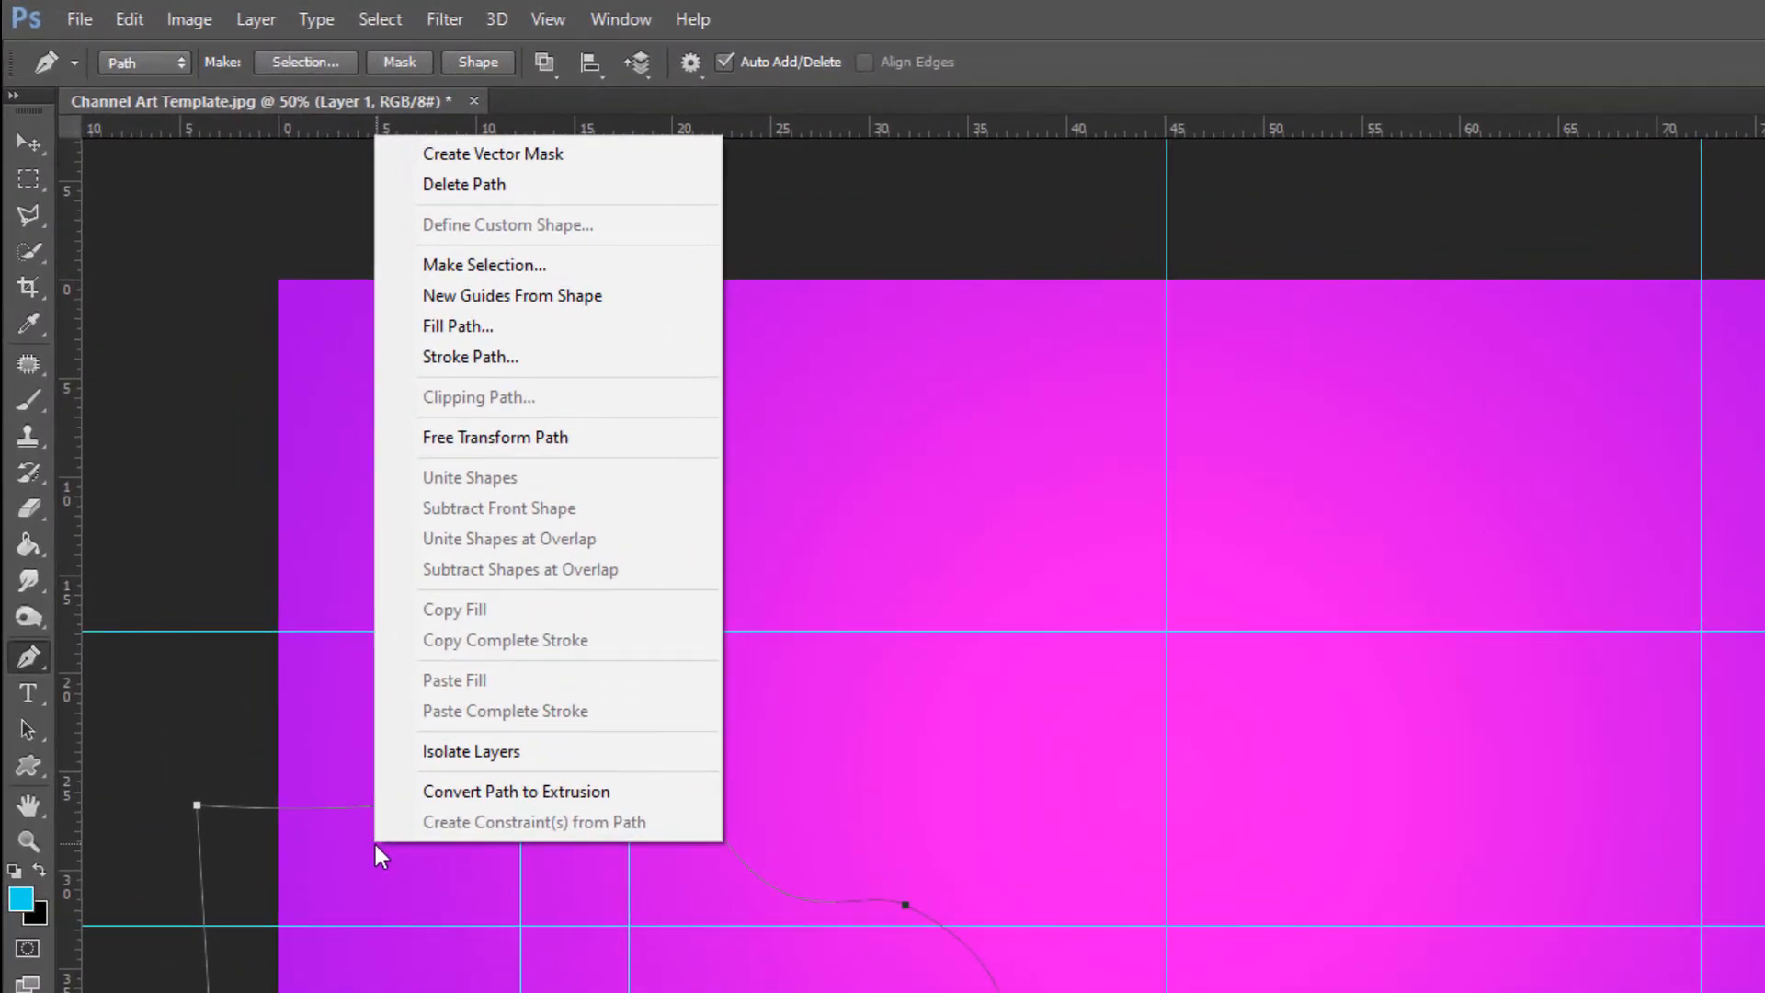
pyautogui.click(511, 333)
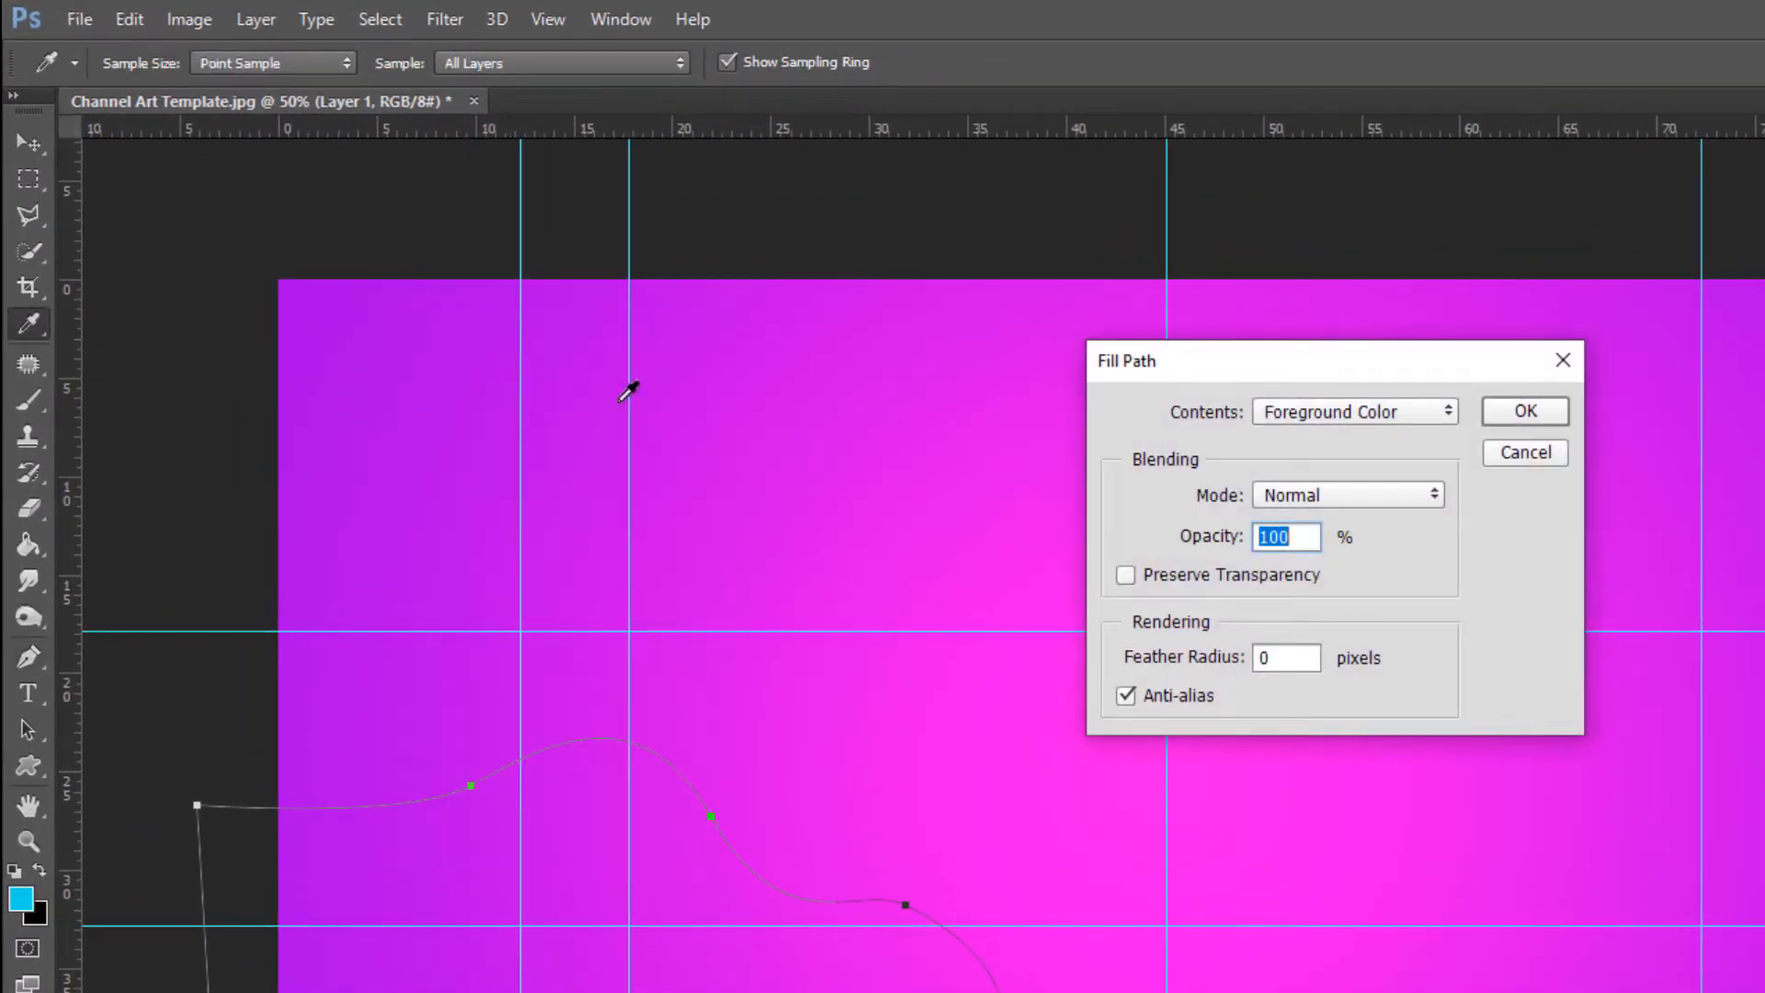
pyautogui.click(1550, 410)
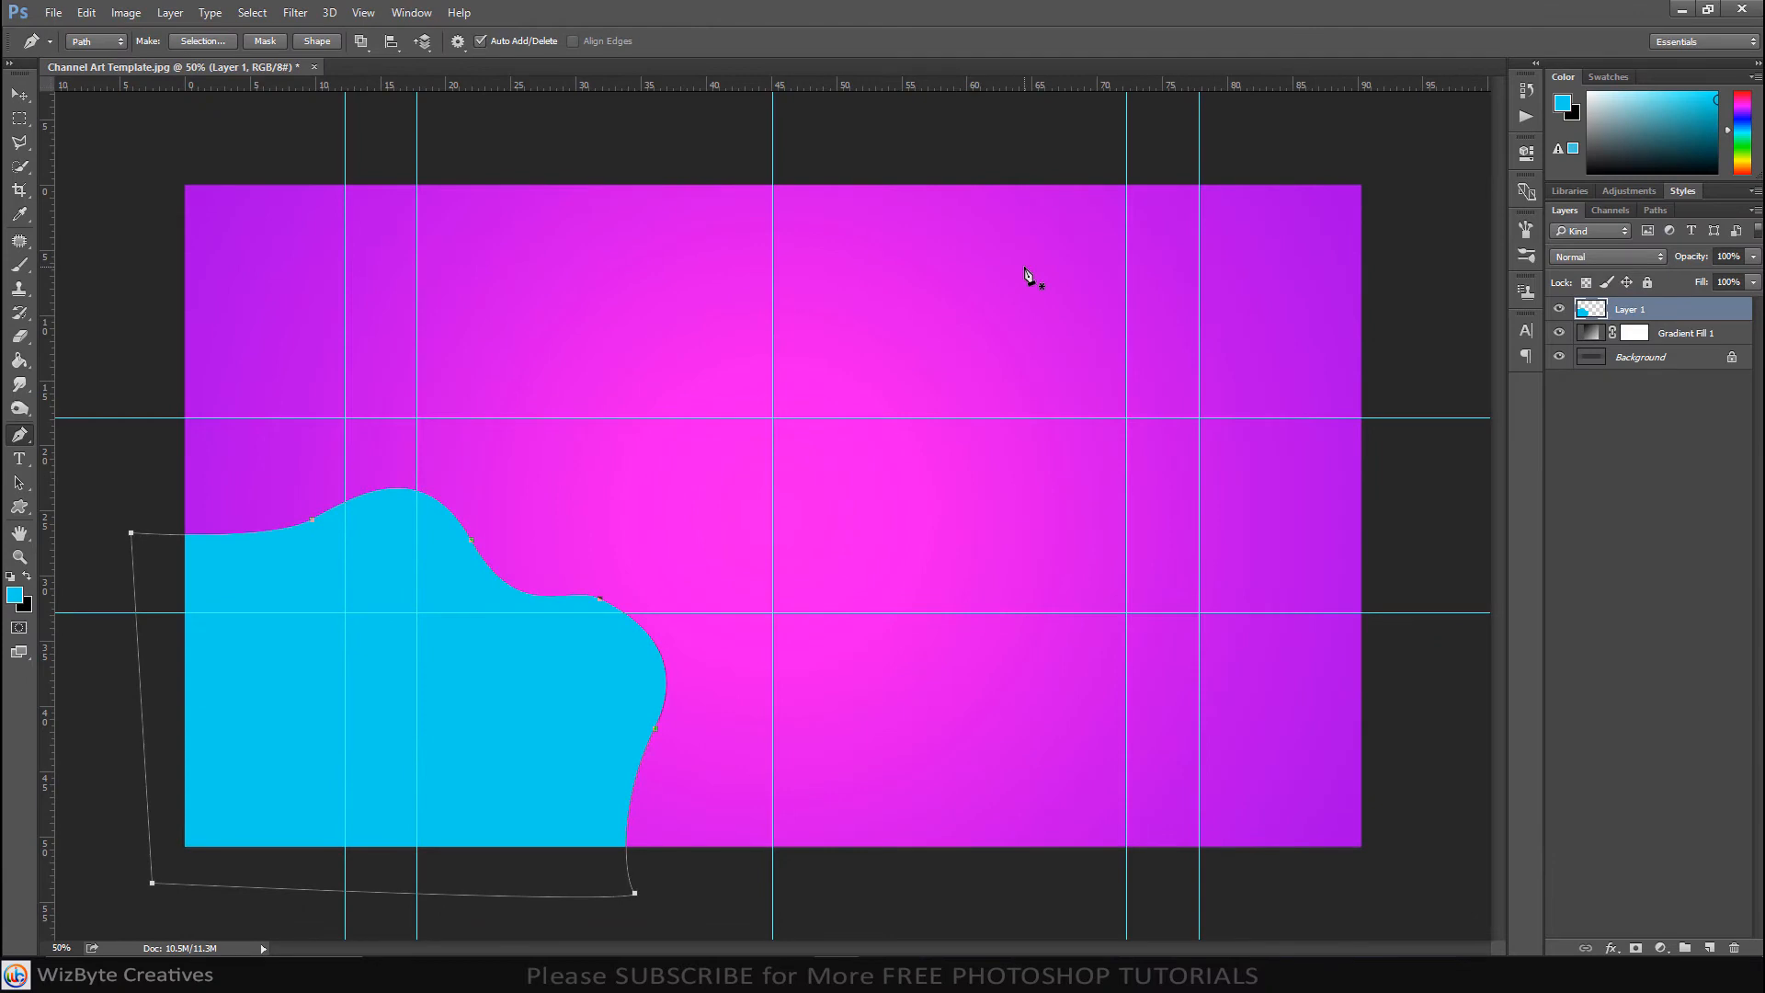
pyautogui.press('Delete')
pyautogui.press('Delete')
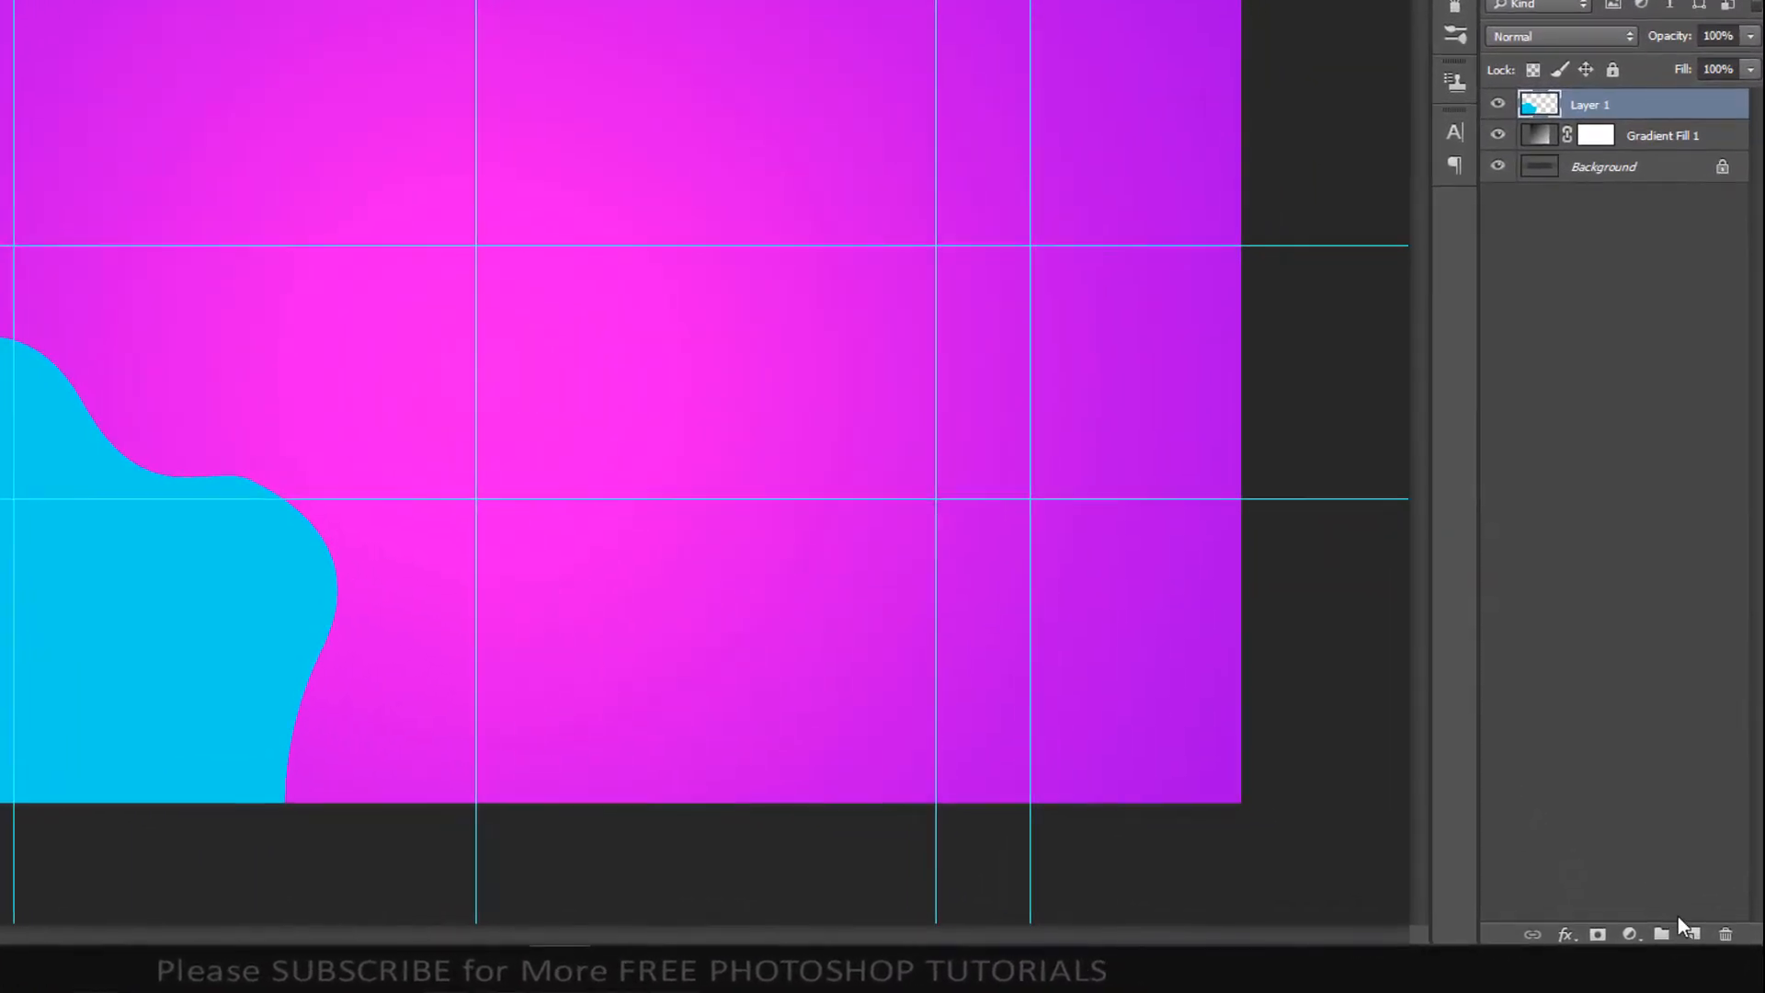
# Create a new empty layer above the blue shape and set the foreground colour to #cced06.
pyautogui.click(1695, 934)
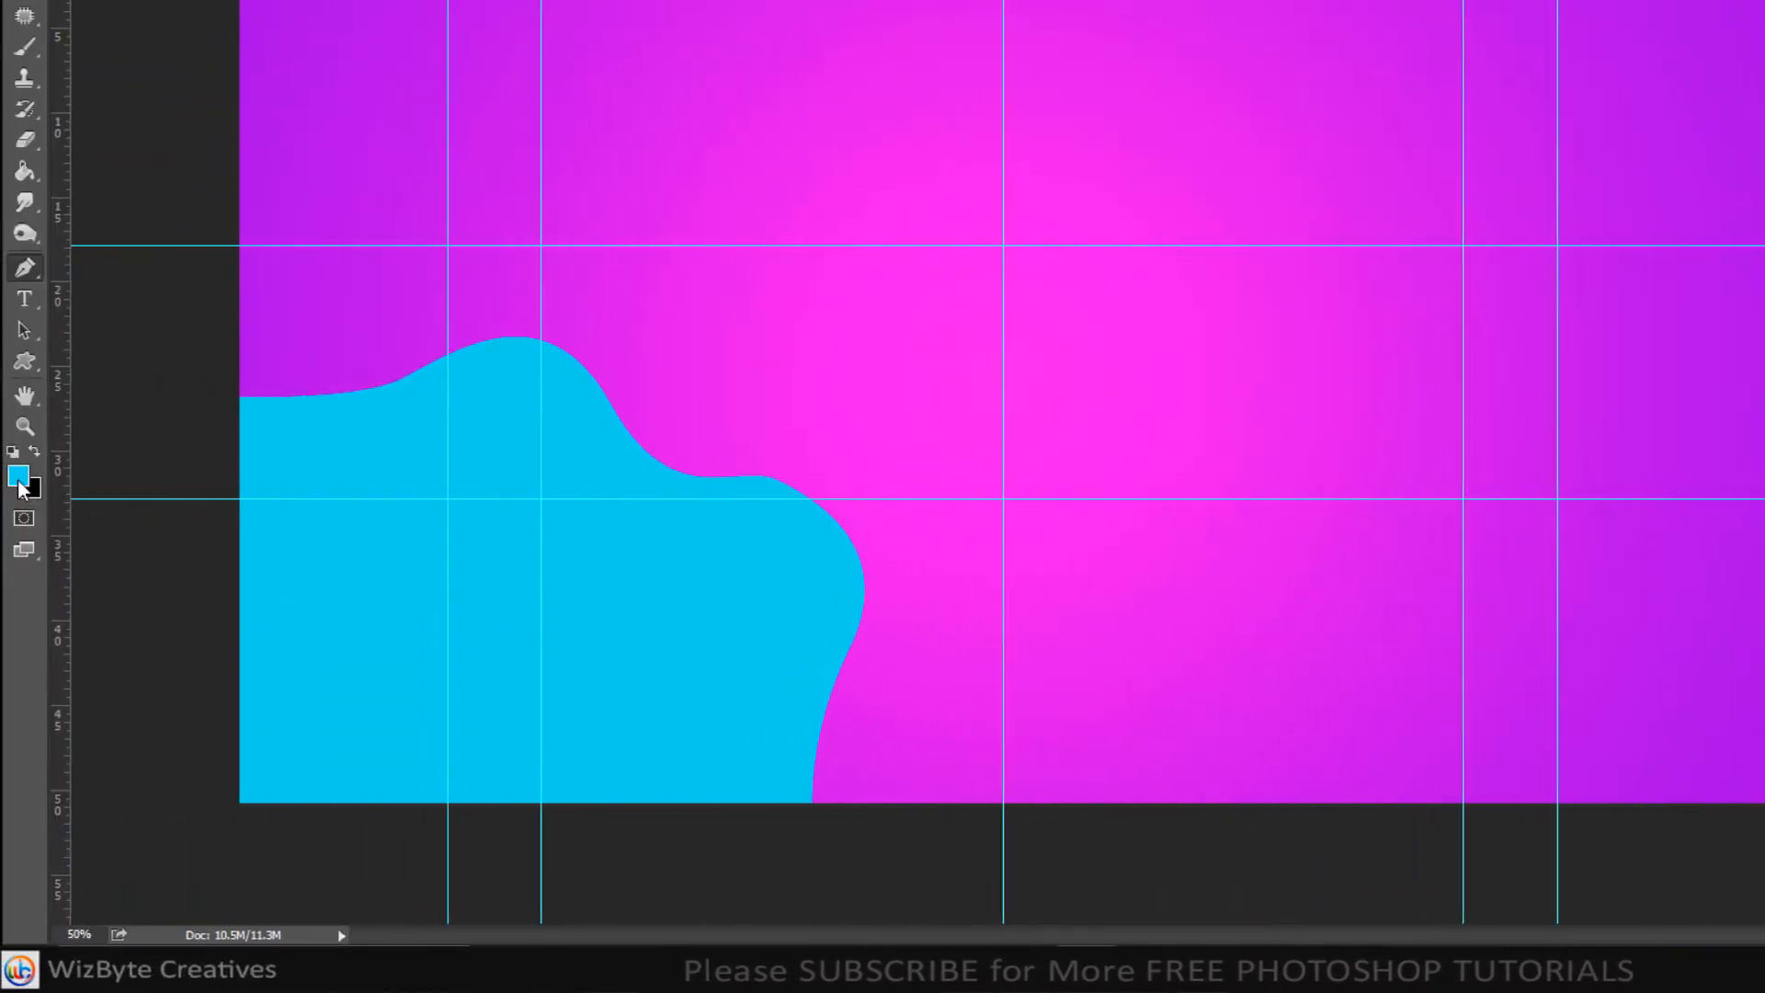
pyautogui.click(19, 481)
pyautogui.moveTo(1741, 268); pyautogui.dragTo(1173, 117)
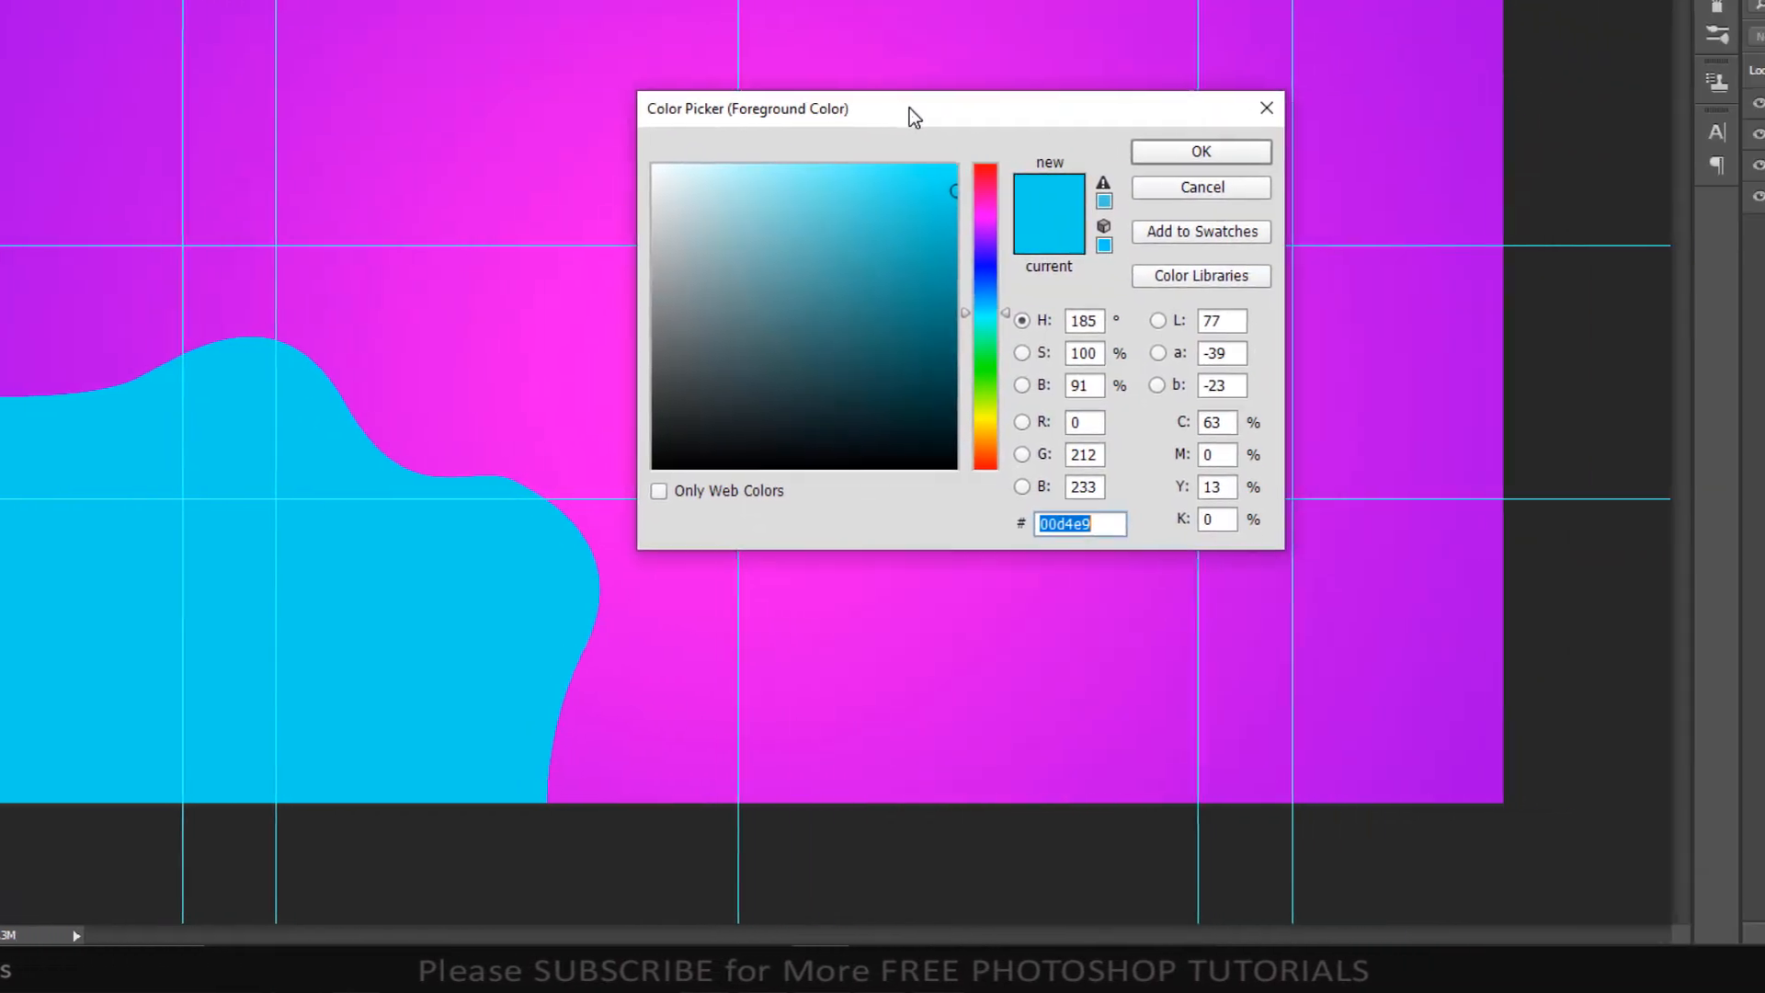
pyautogui.moveTo(913, 117); pyautogui.dragTo(880, 105)
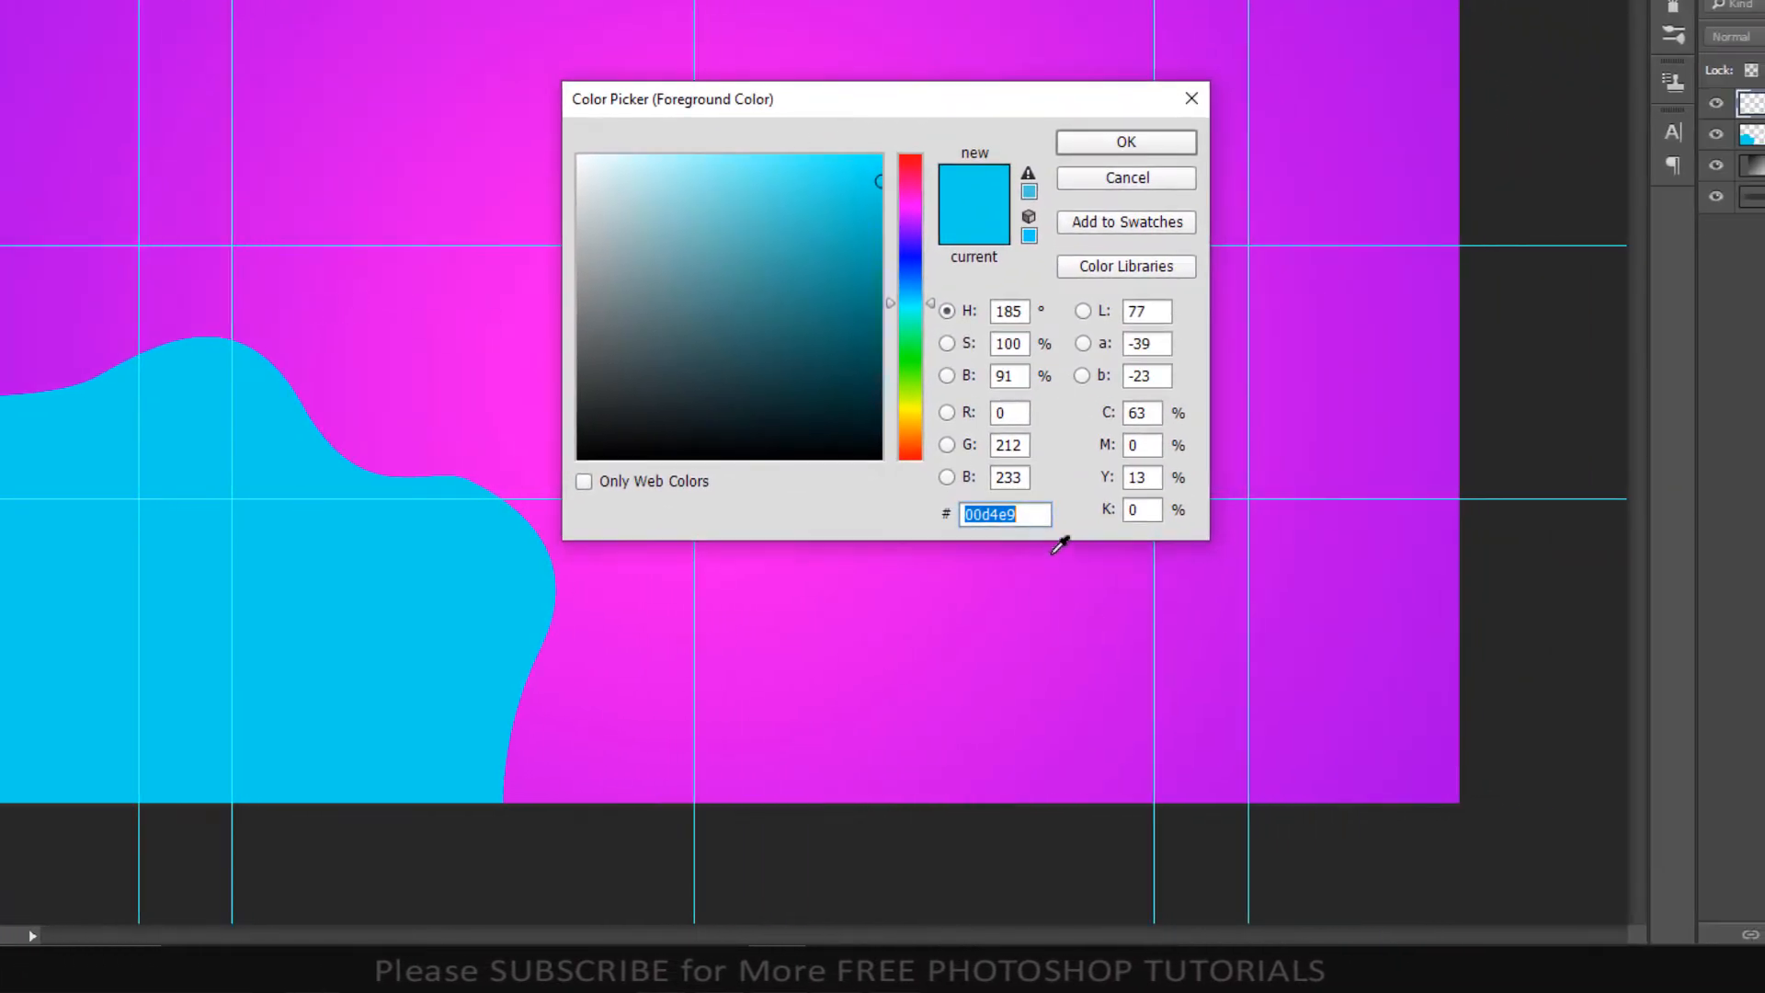
pyautogui.write('cce')
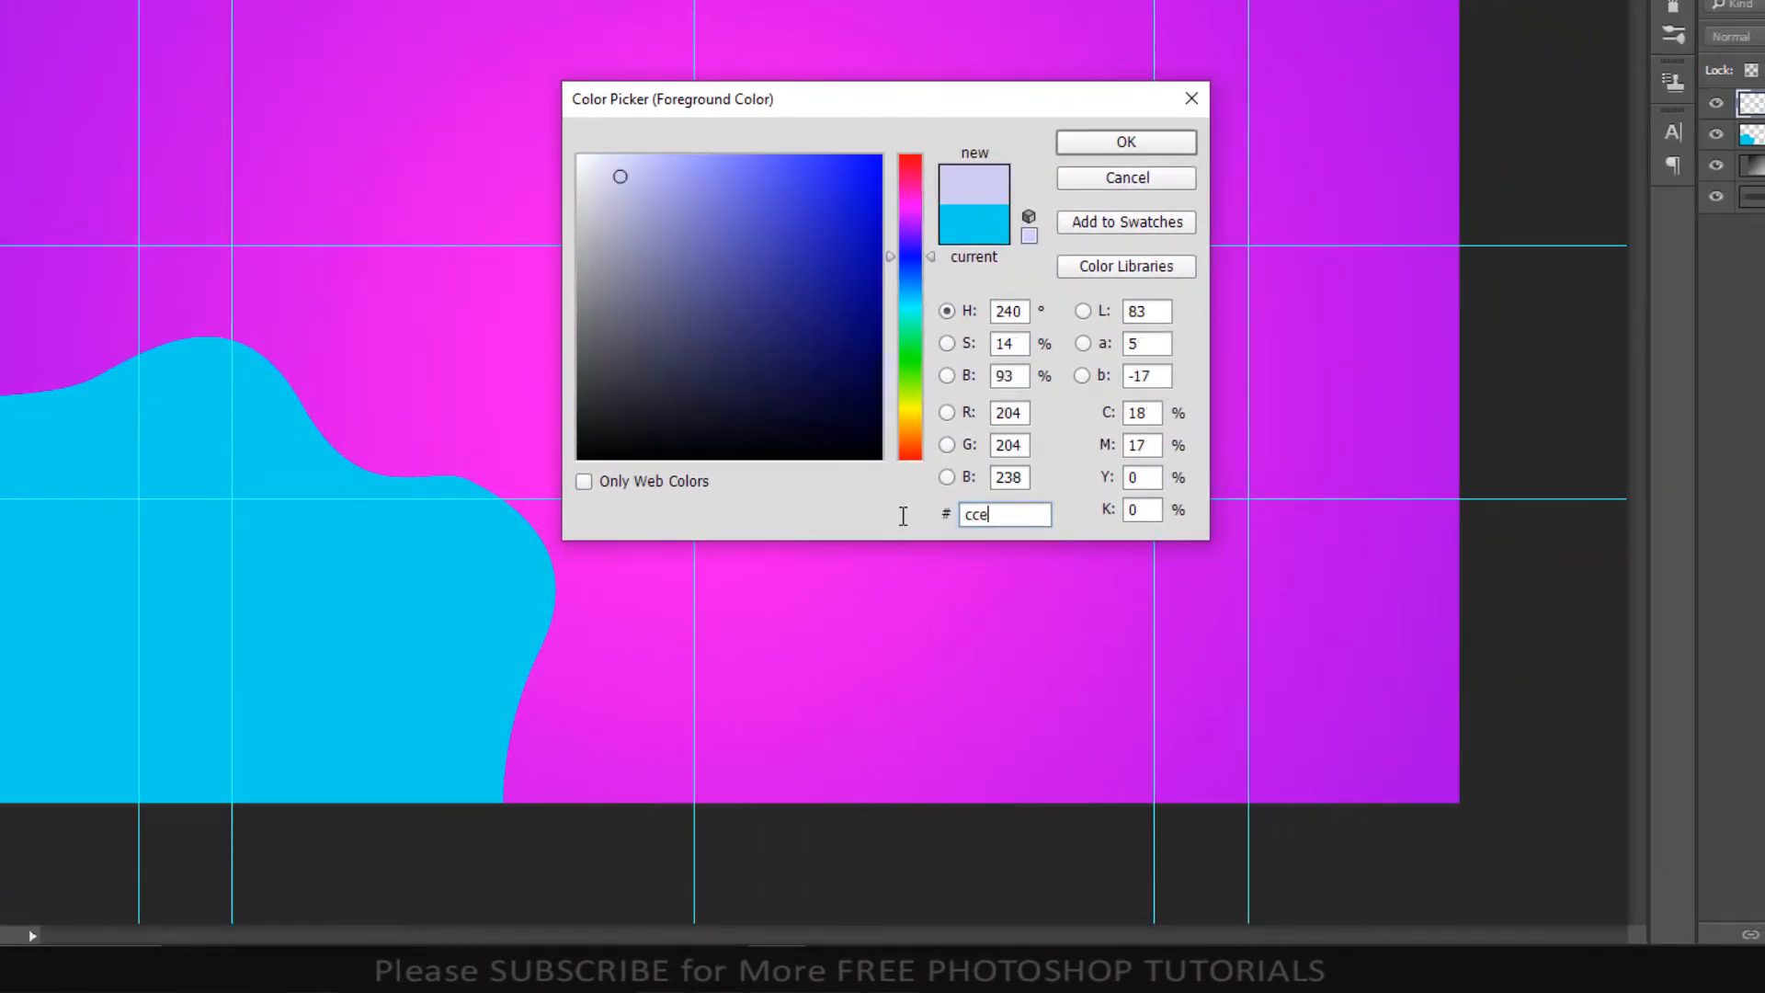
pyautogui.write('d')
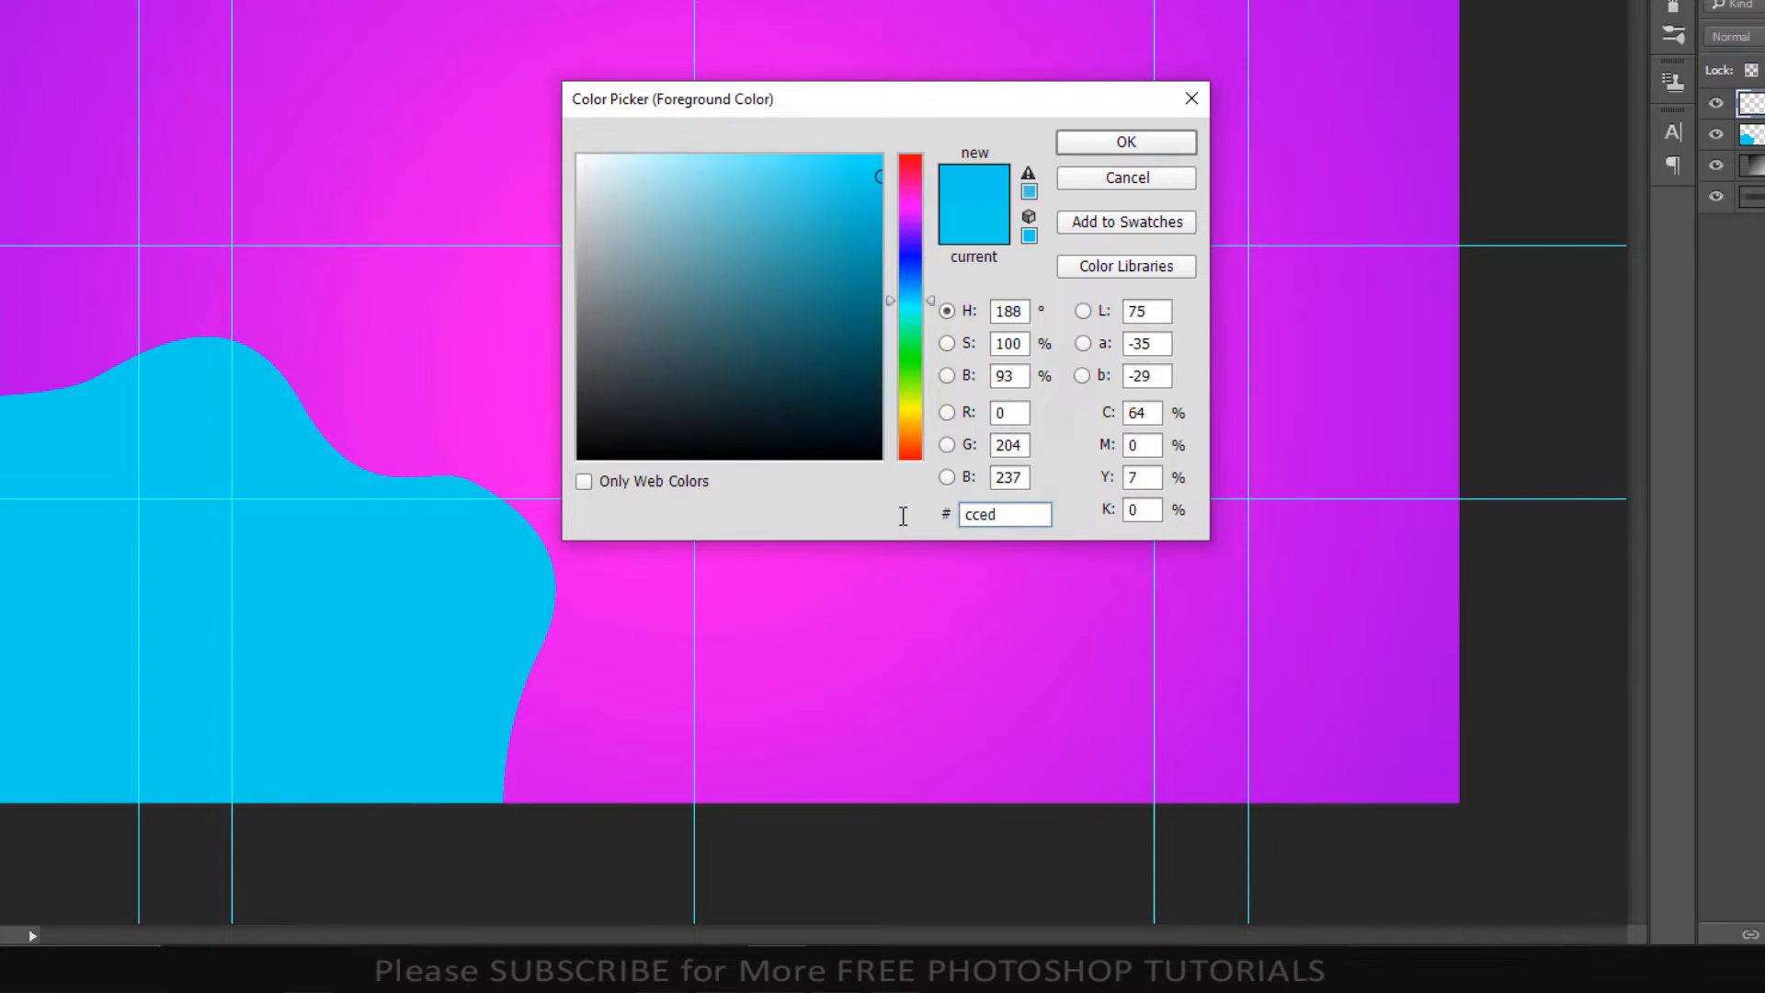
pyautogui.write('06')
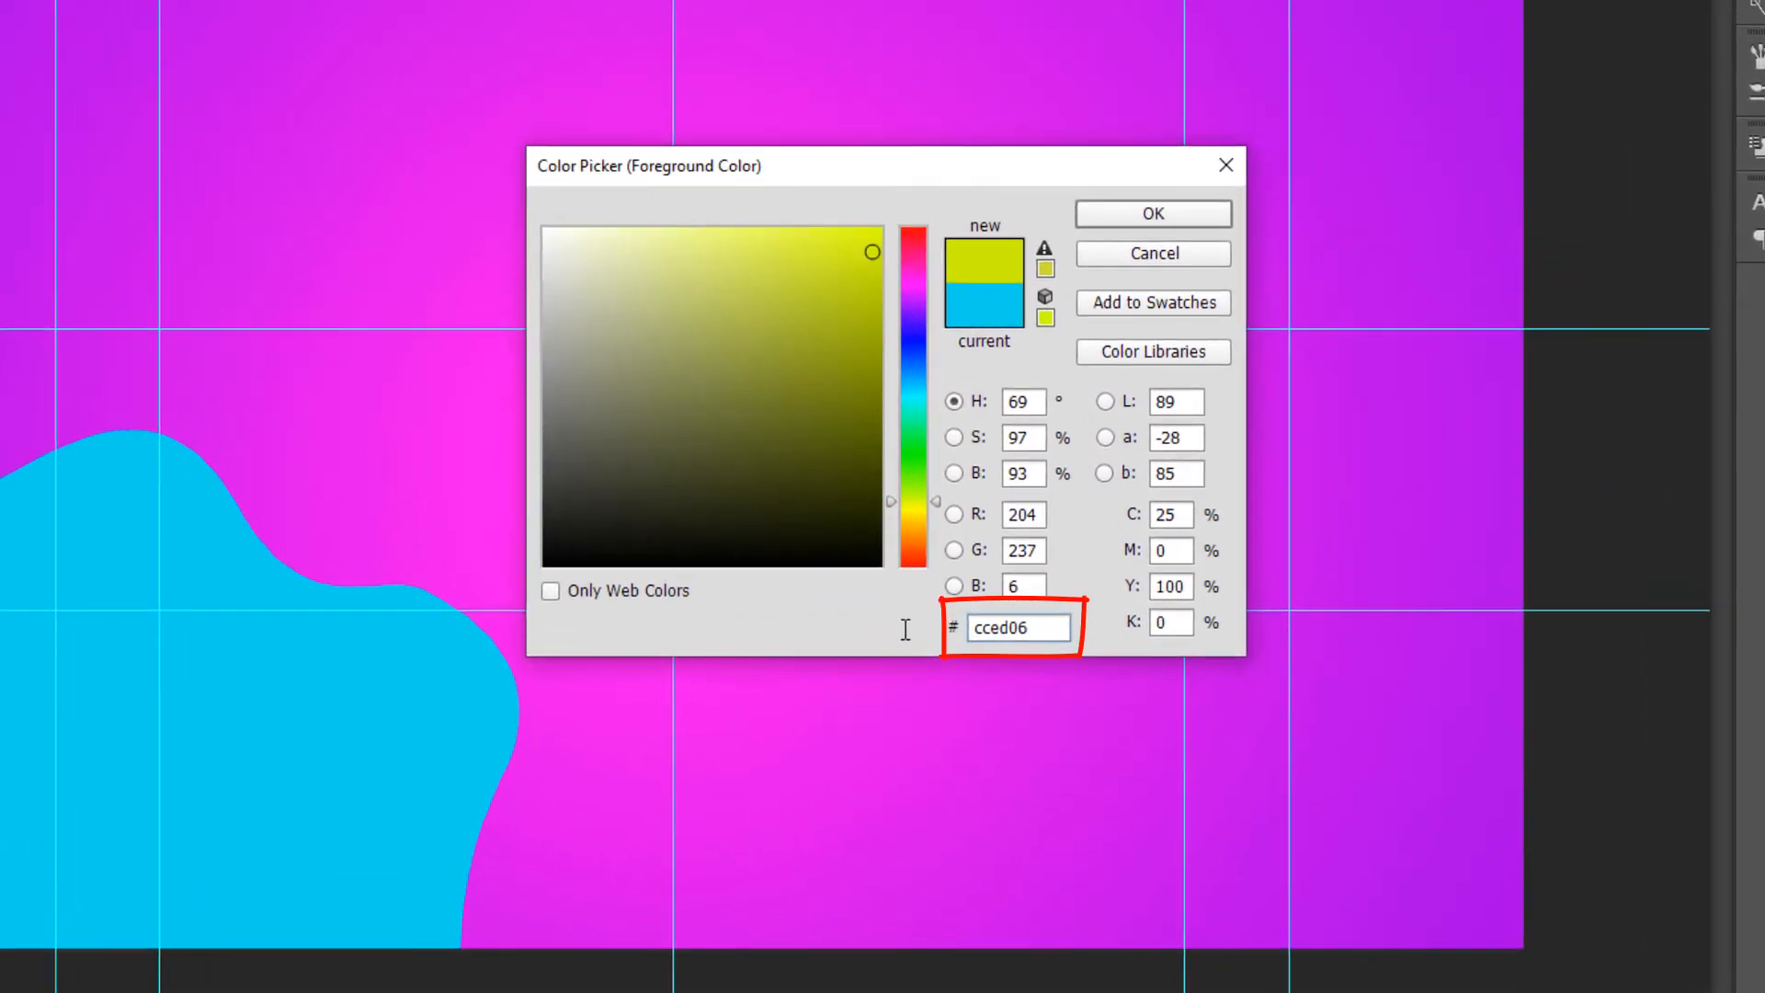
pyautogui.click(1121, 218)
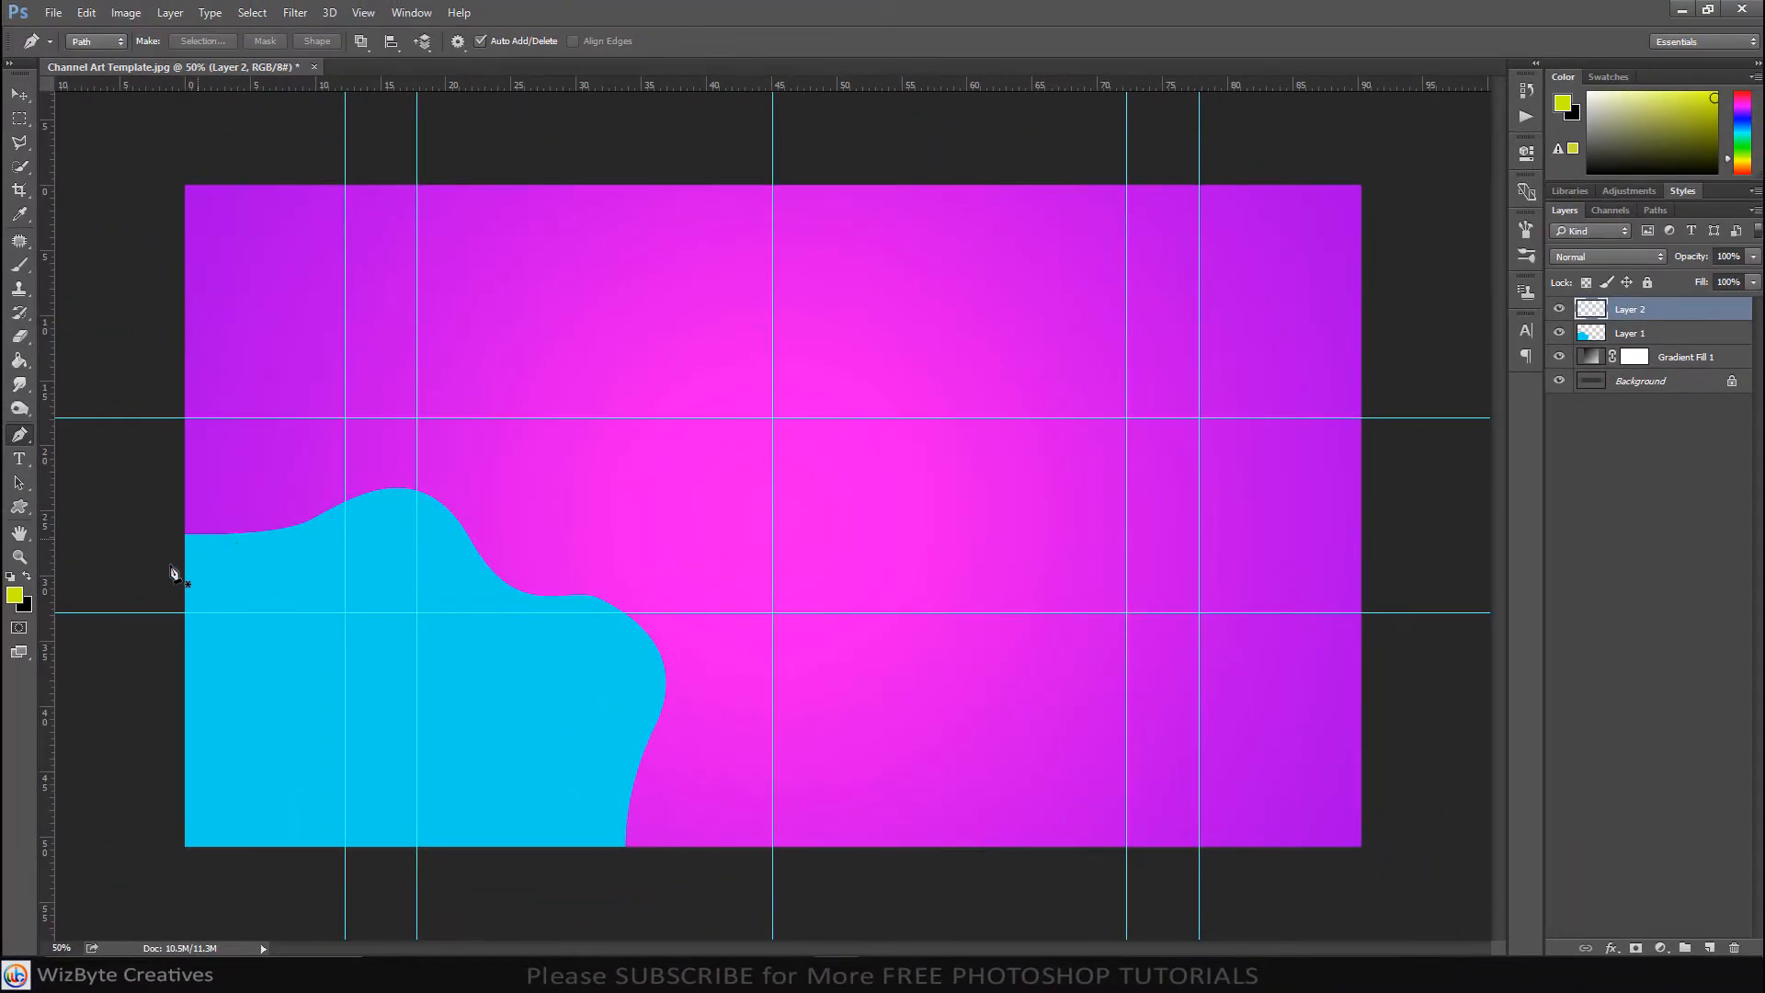
# Draw a closed wavy path with the Pen tool from beyond the canvas's left edge across its middle, descending to the lower right below the bottom edge.
pyautogui.click(161, 543)
pyautogui.moveTo(362, 564); pyautogui.dragTo(393, 565)
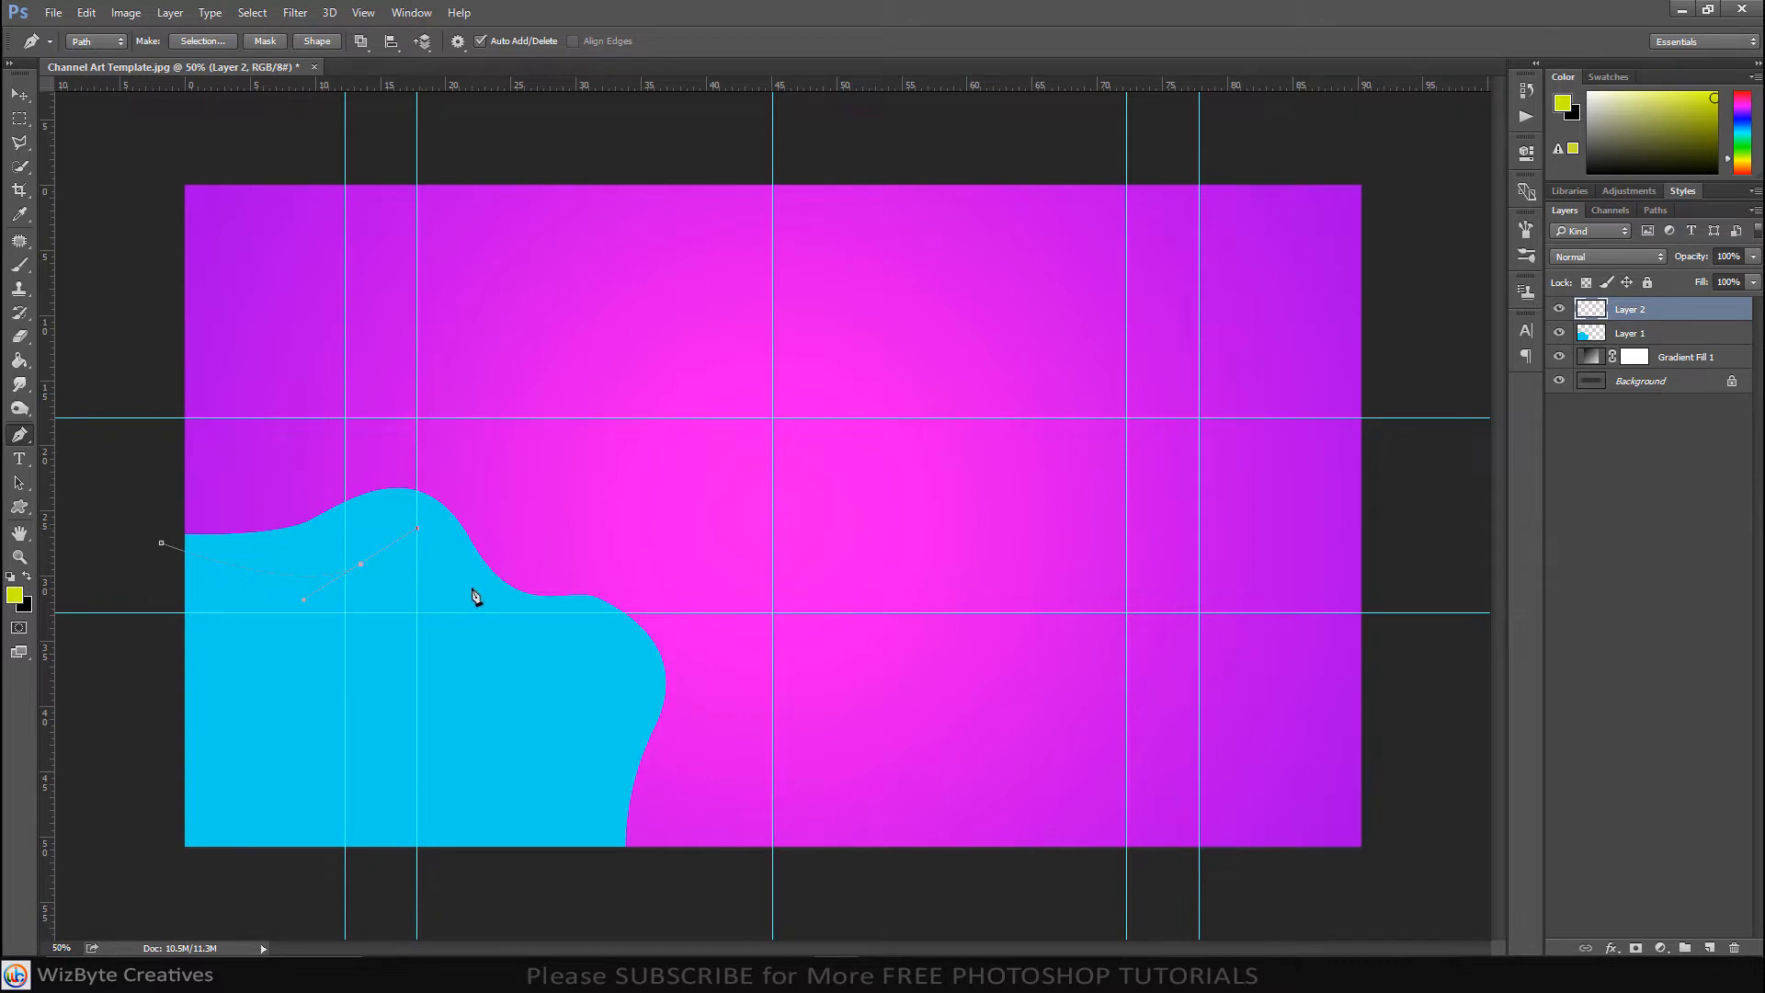
pyautogui.moveTo(469, 590); pyautogui.dragTo(488, 625)
pyautogui.scroll(1, 465, 596)
pyautogui.scroll(-1, 451, 597)
pyautogui.scroll(1, 465, 592)
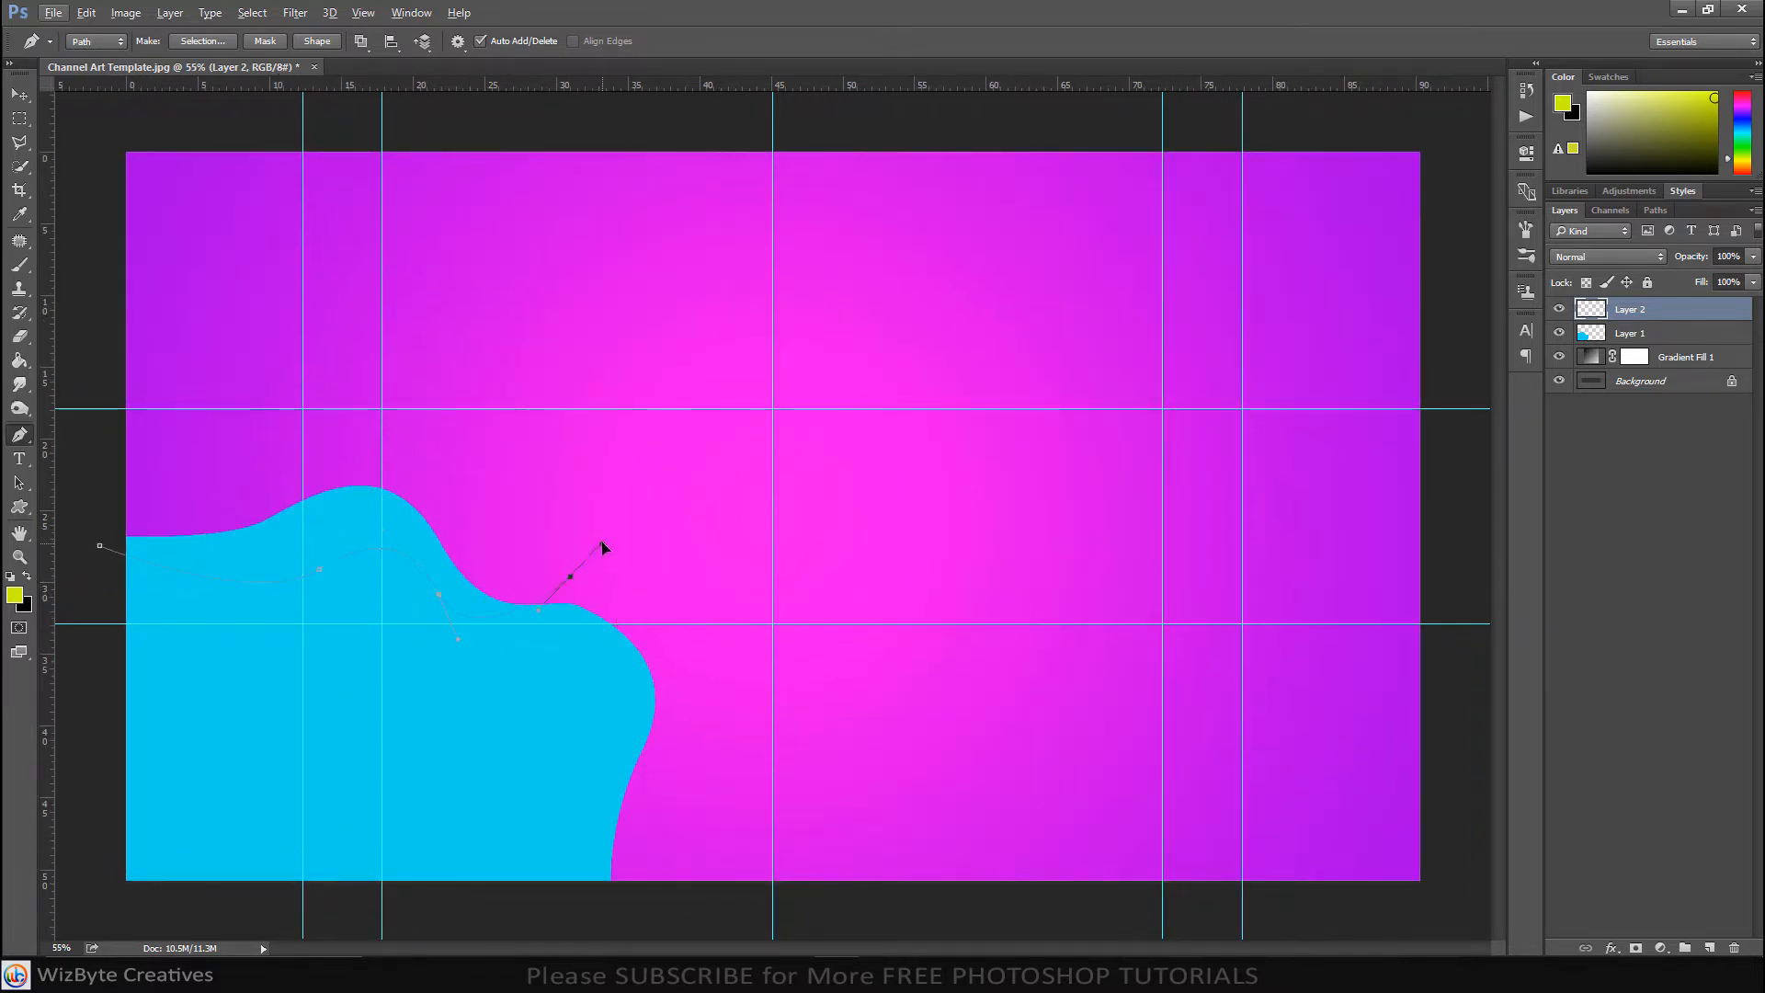
pyautogui.moveTo(654, 593); pyautogui.dragTo(673, 634)
pyautogui.moveTo(706, 606); pyautogui.dragTo(727, 598)
pyautogui.moveTo(801, 711); pyautogui.dragTo(804, 715)
pyautogui.moveTo(889, 609); pyautogui.dragTo(965, 624)
pyautogui.hotkey('ctrl', 'z')
pyautogui.moveTo(1224, 905); pyautogui.dragTo(1123, 909)
pyautogui.click(103, 916)
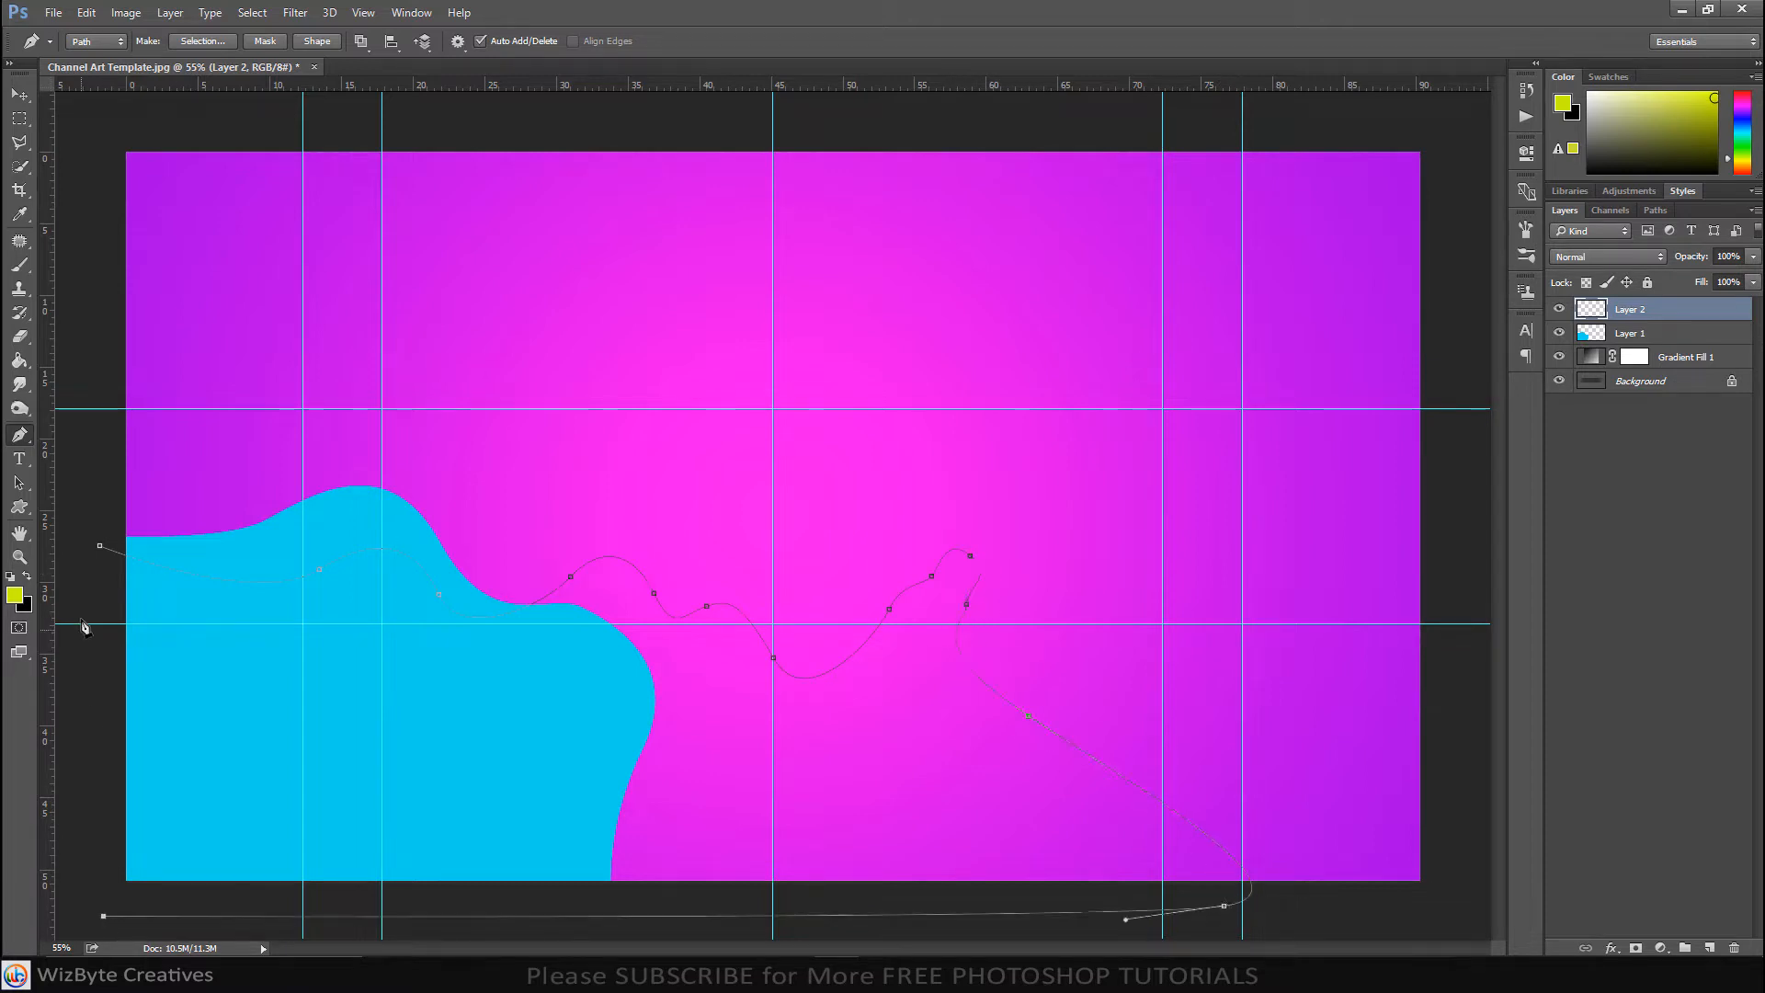
pyautogui.click(100, 546)
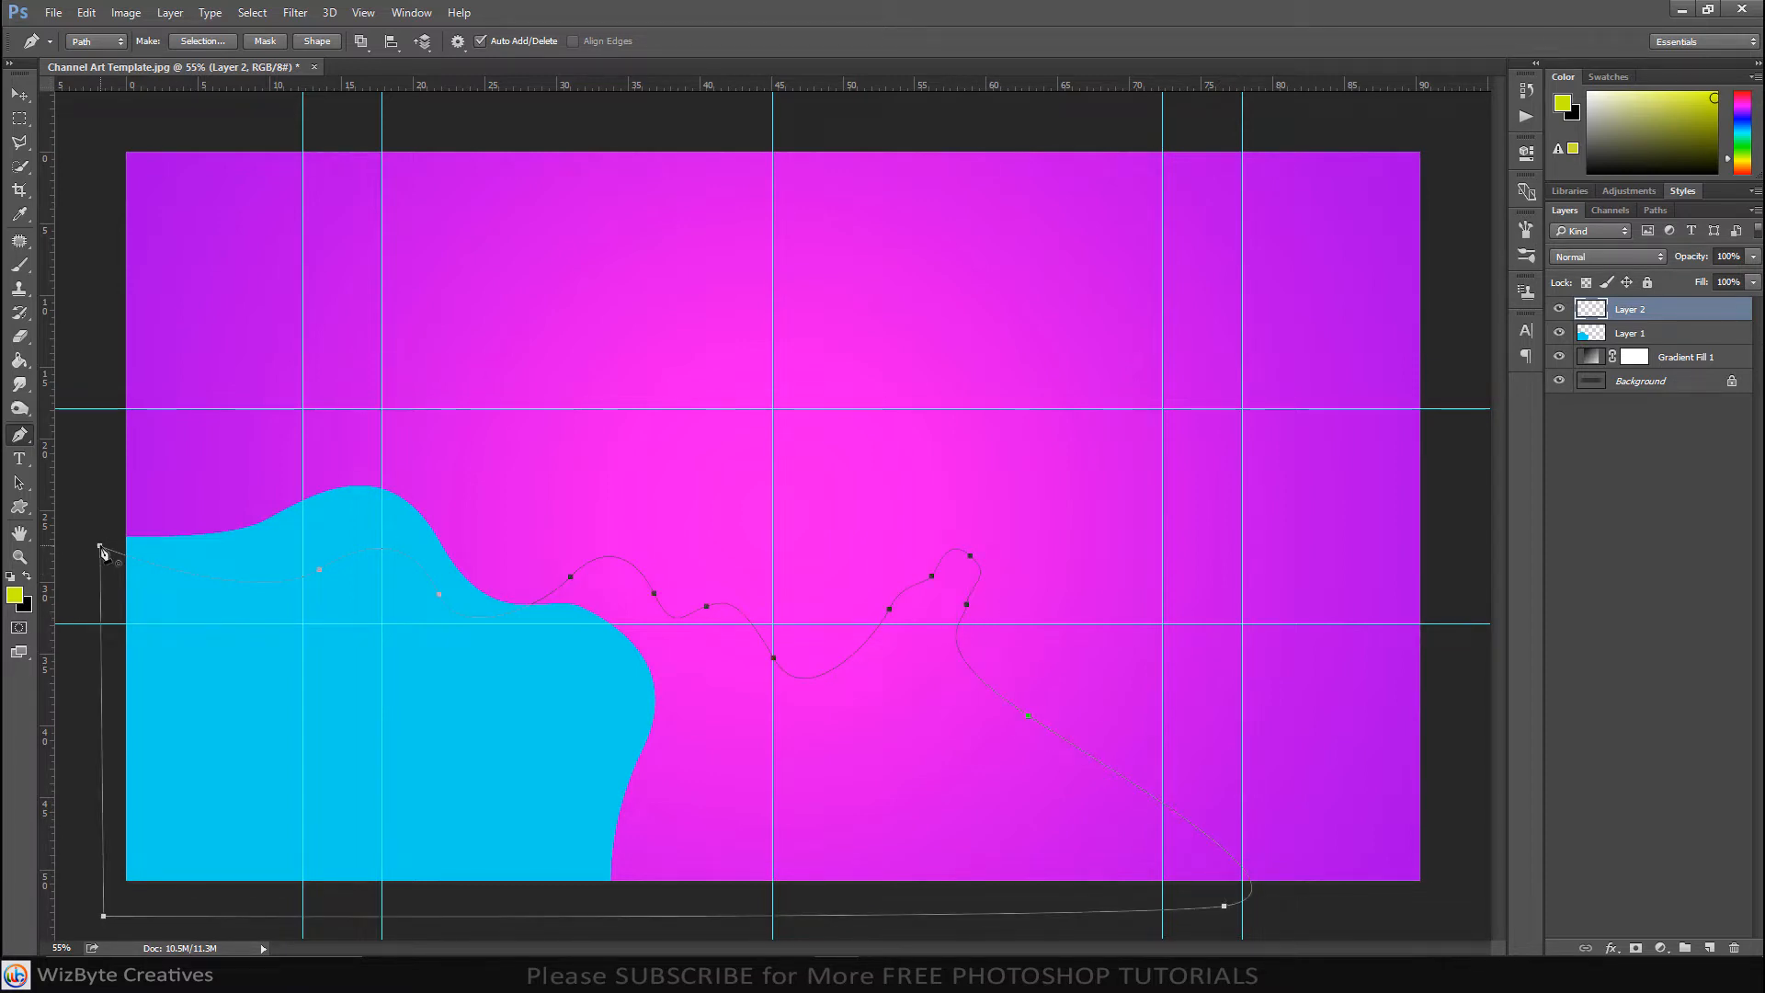
# Fill the wide wavy path with the yellow-green foreground colour at 100% opacity and delete the path.
pyautogui.rightClick(260, 687)
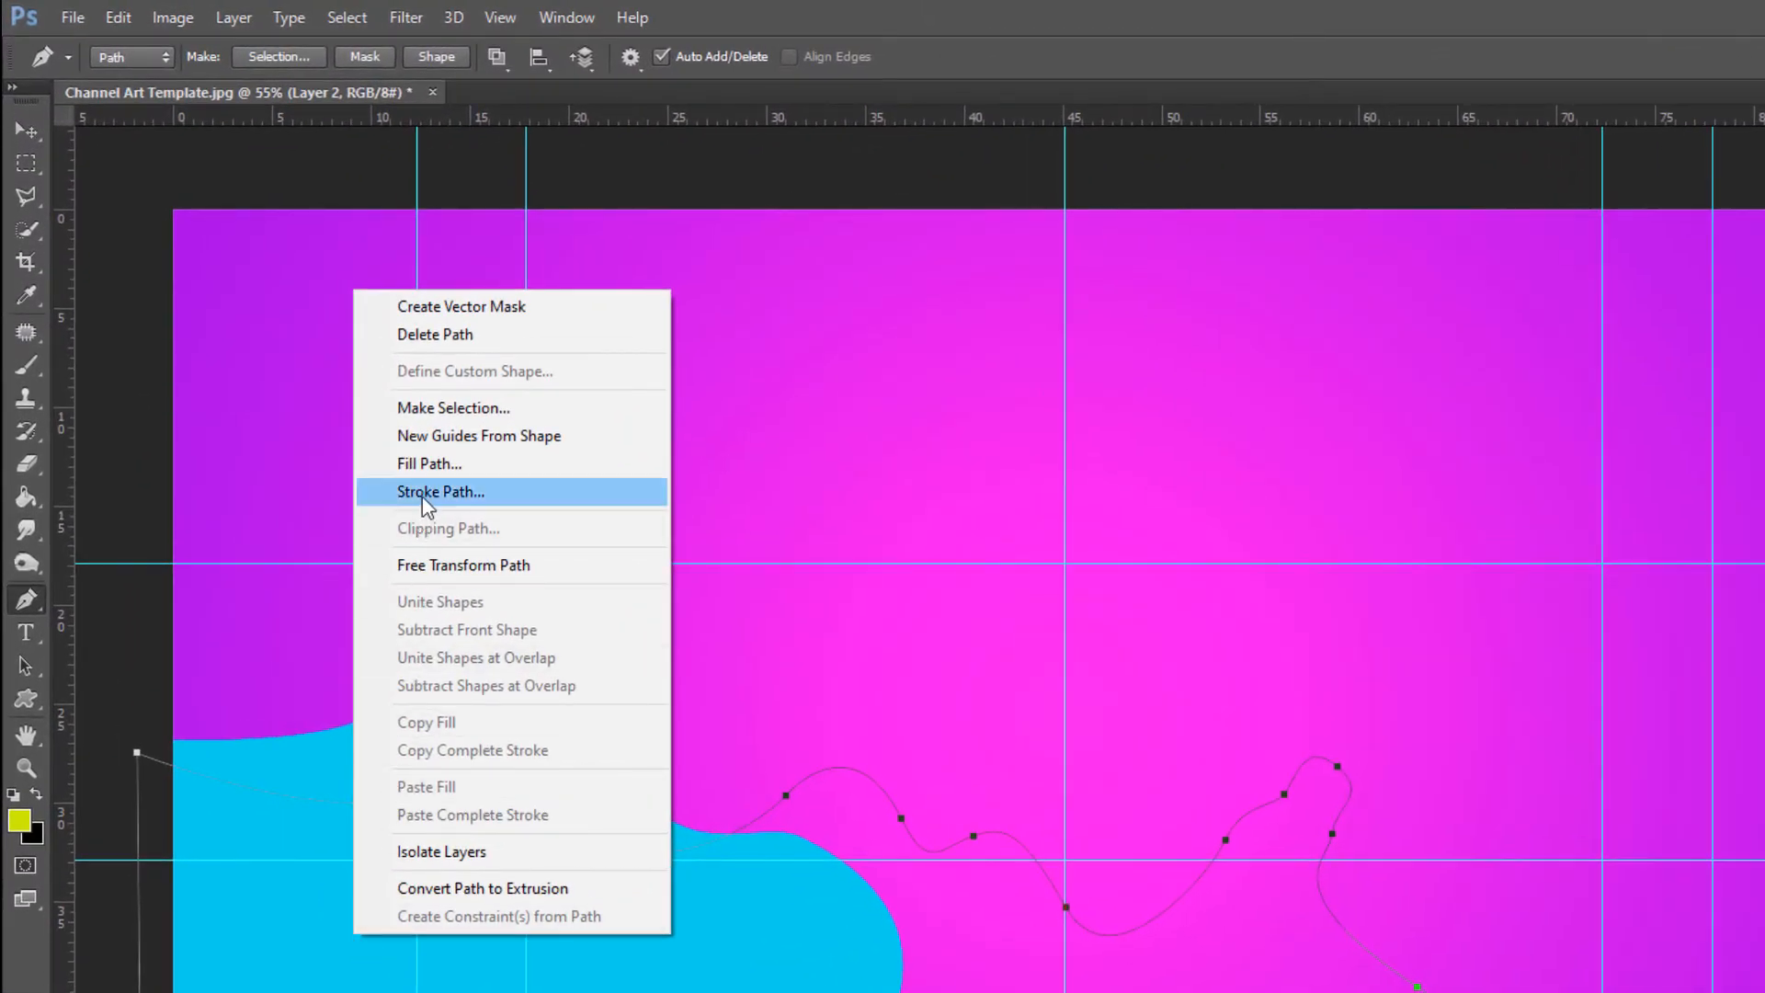
pyautogui.click(430, 465)
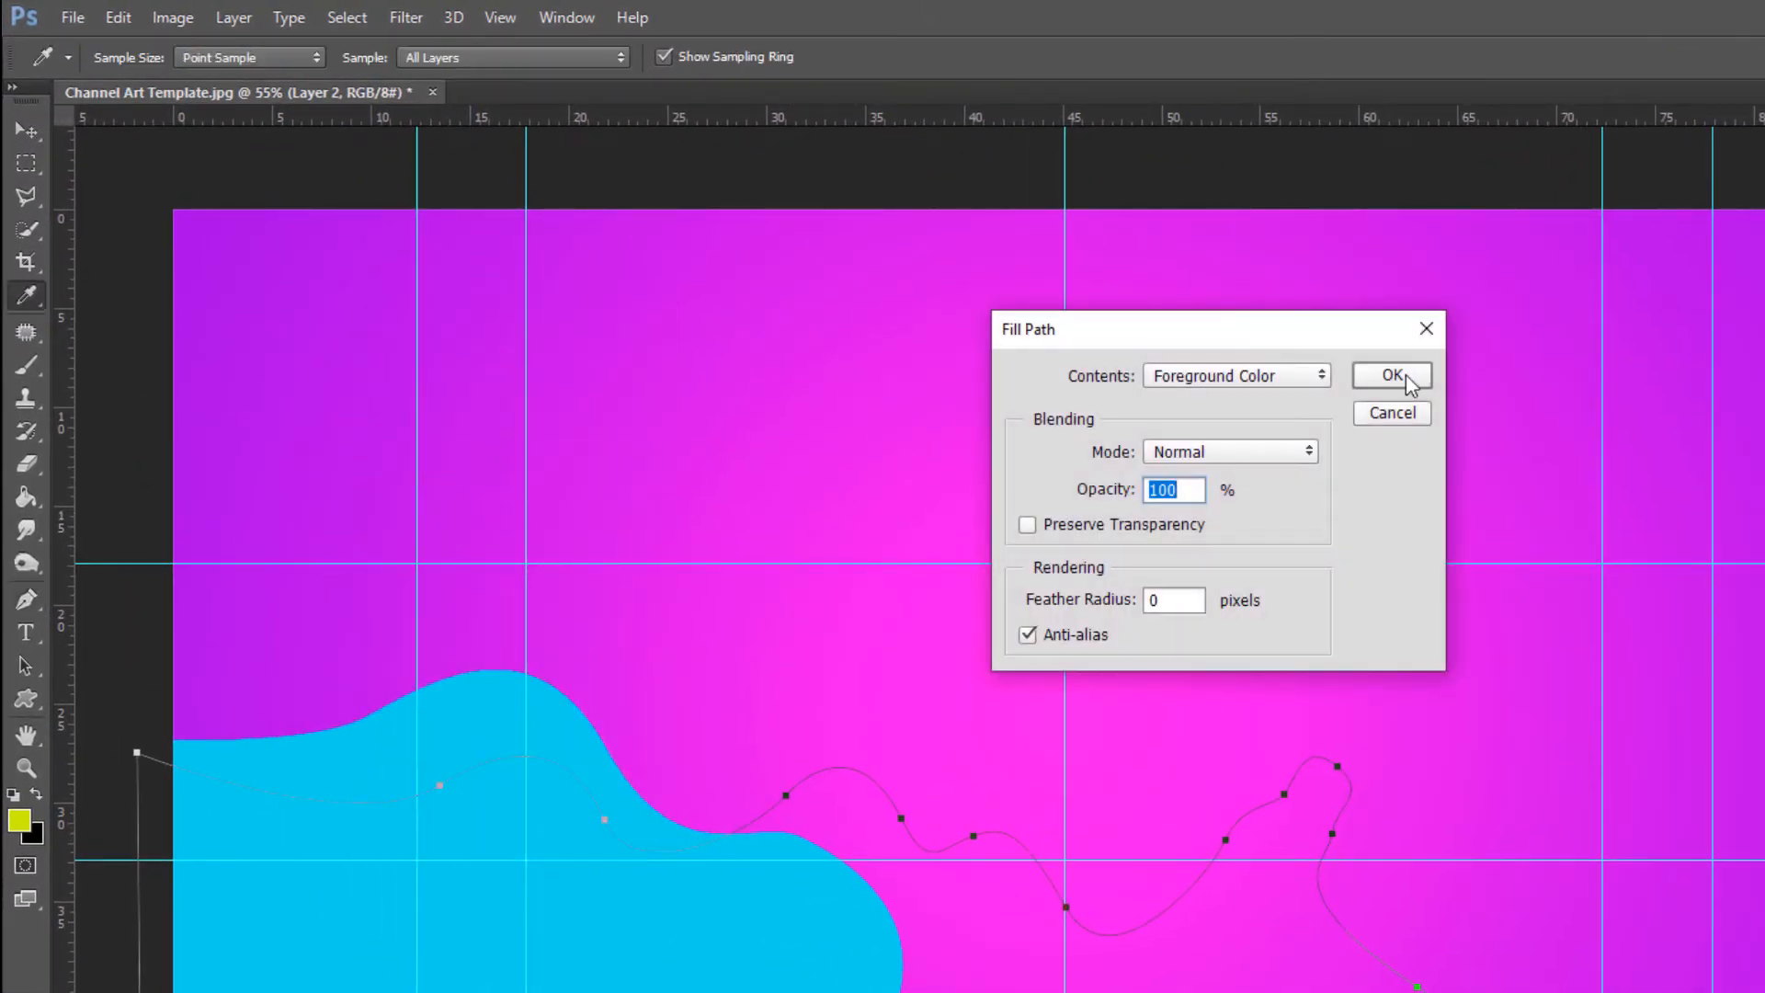
pyautogui.click(1393, 375)
pyautogui.press('Delete')
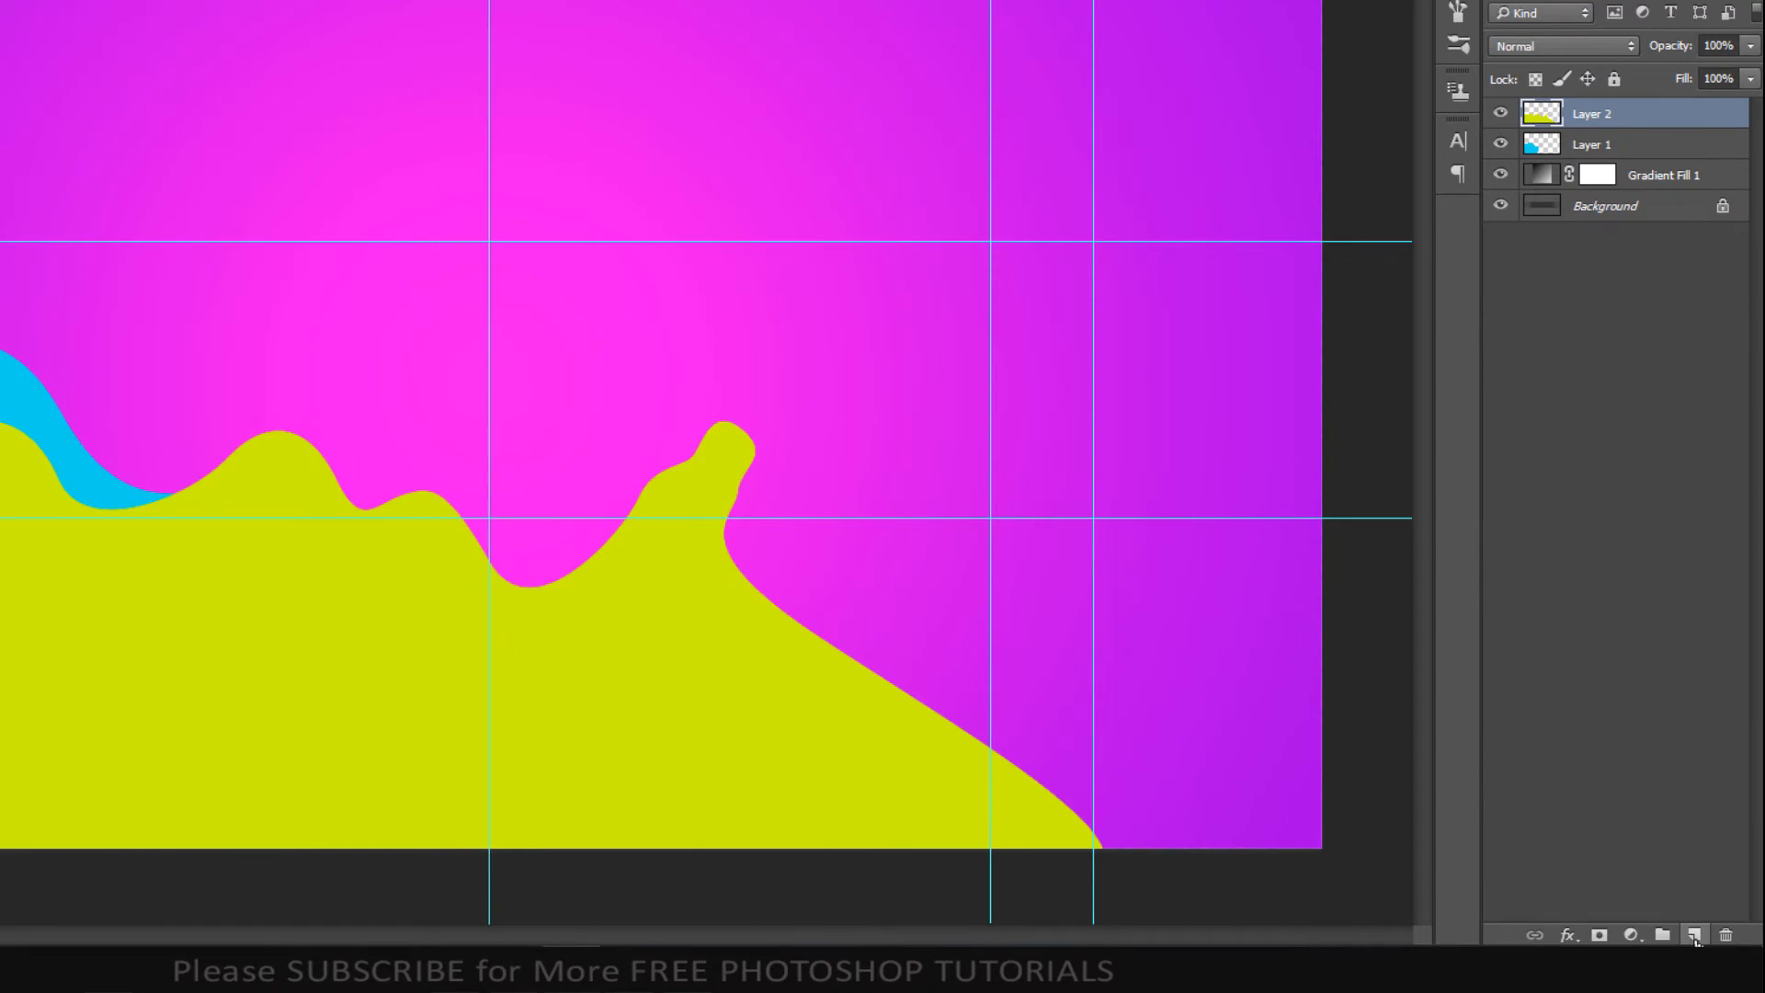
# Create a new empty layer above the yellow-green shape and set the foreground colour to #ff4fd3.
pyautogui.click(1694, 936)
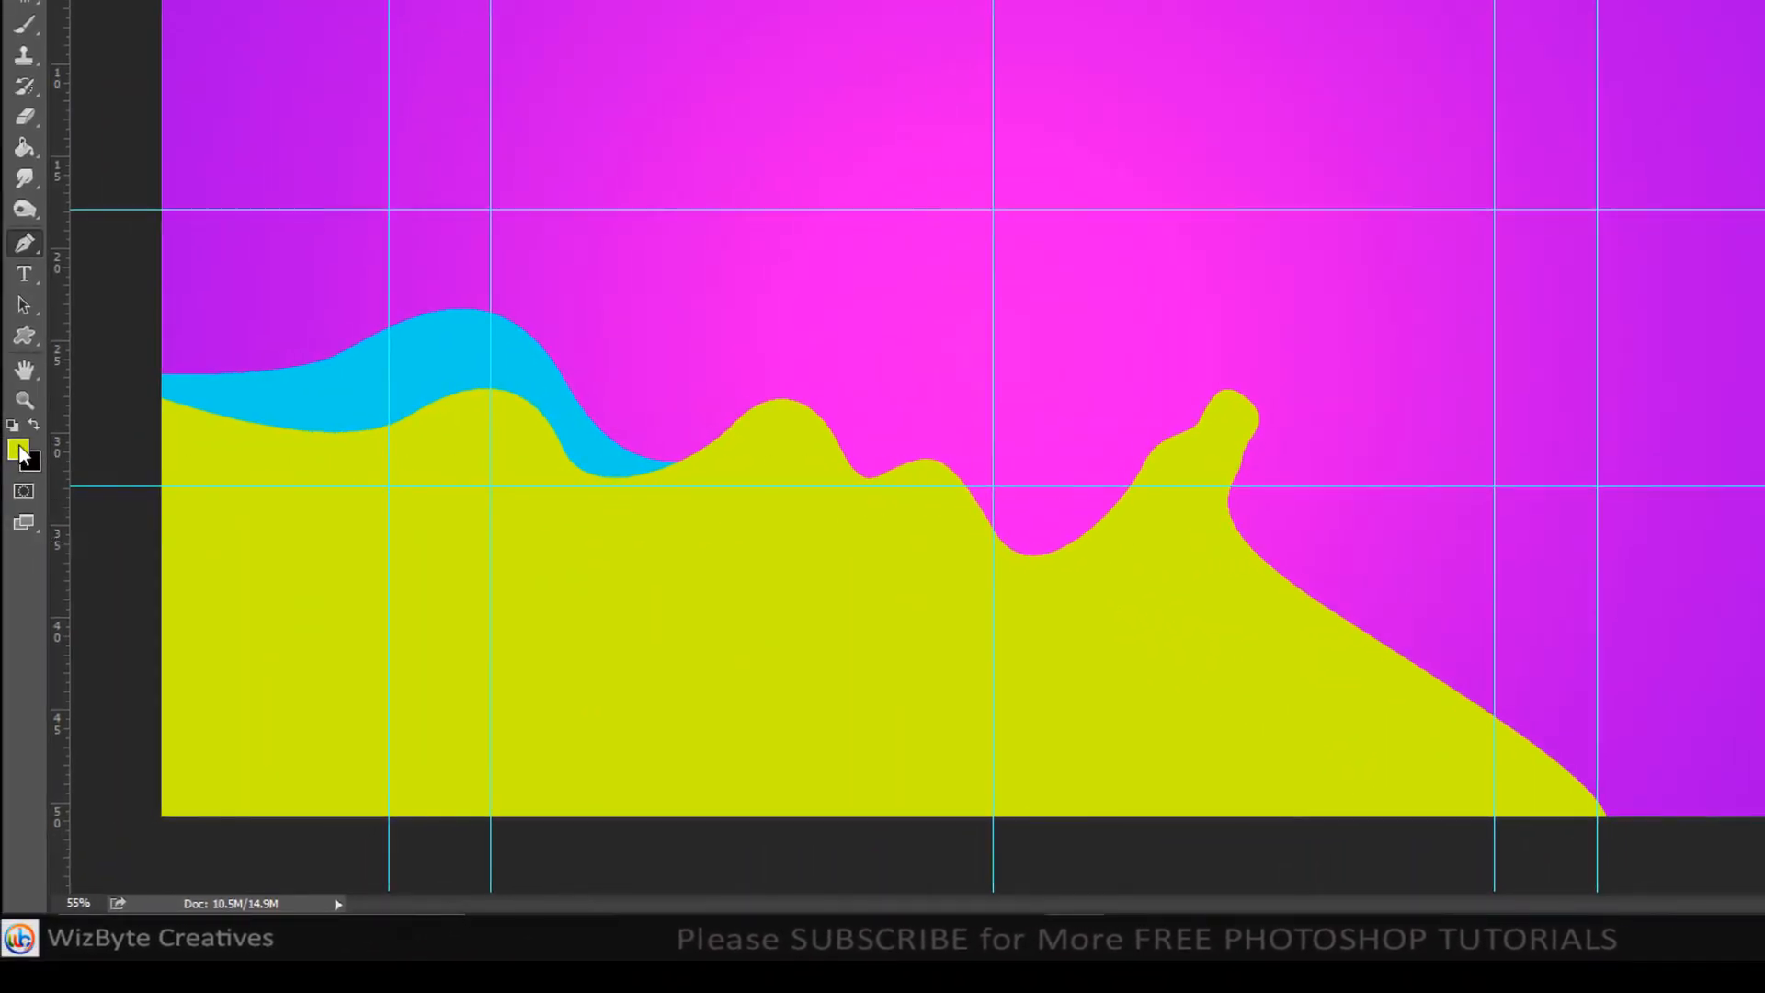
pyautogui.click(19, 450)
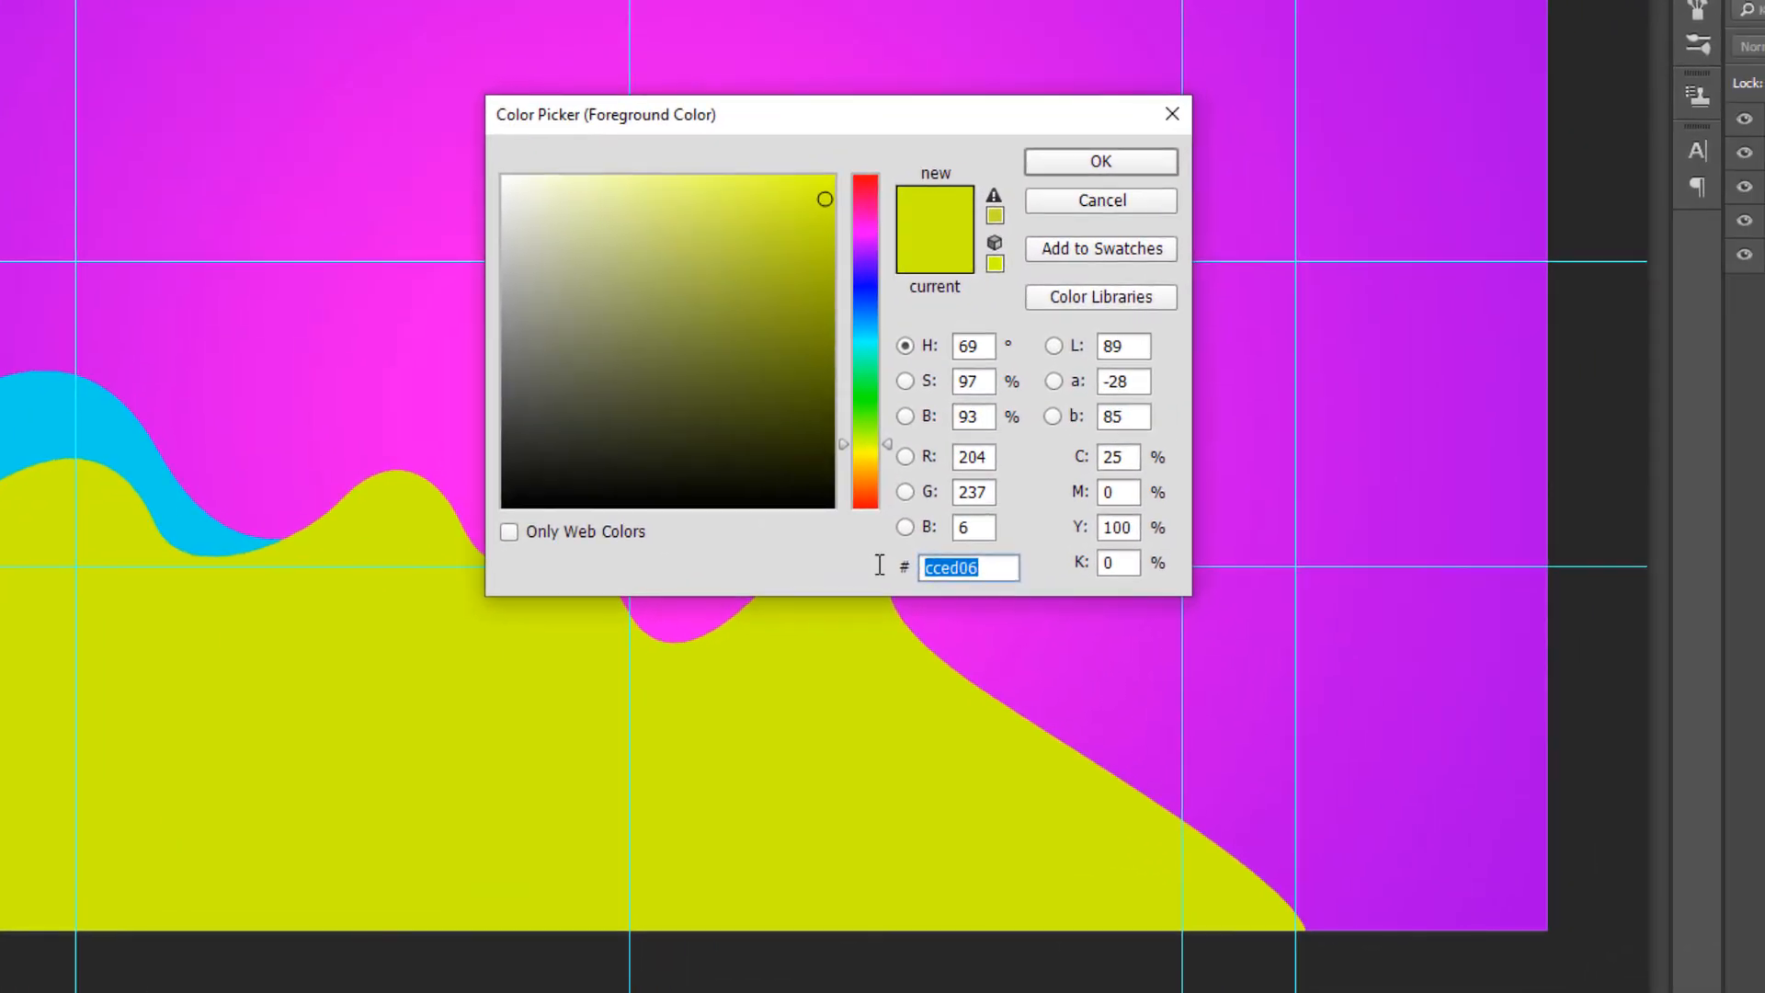
pyautogui.write('ff4fd3')
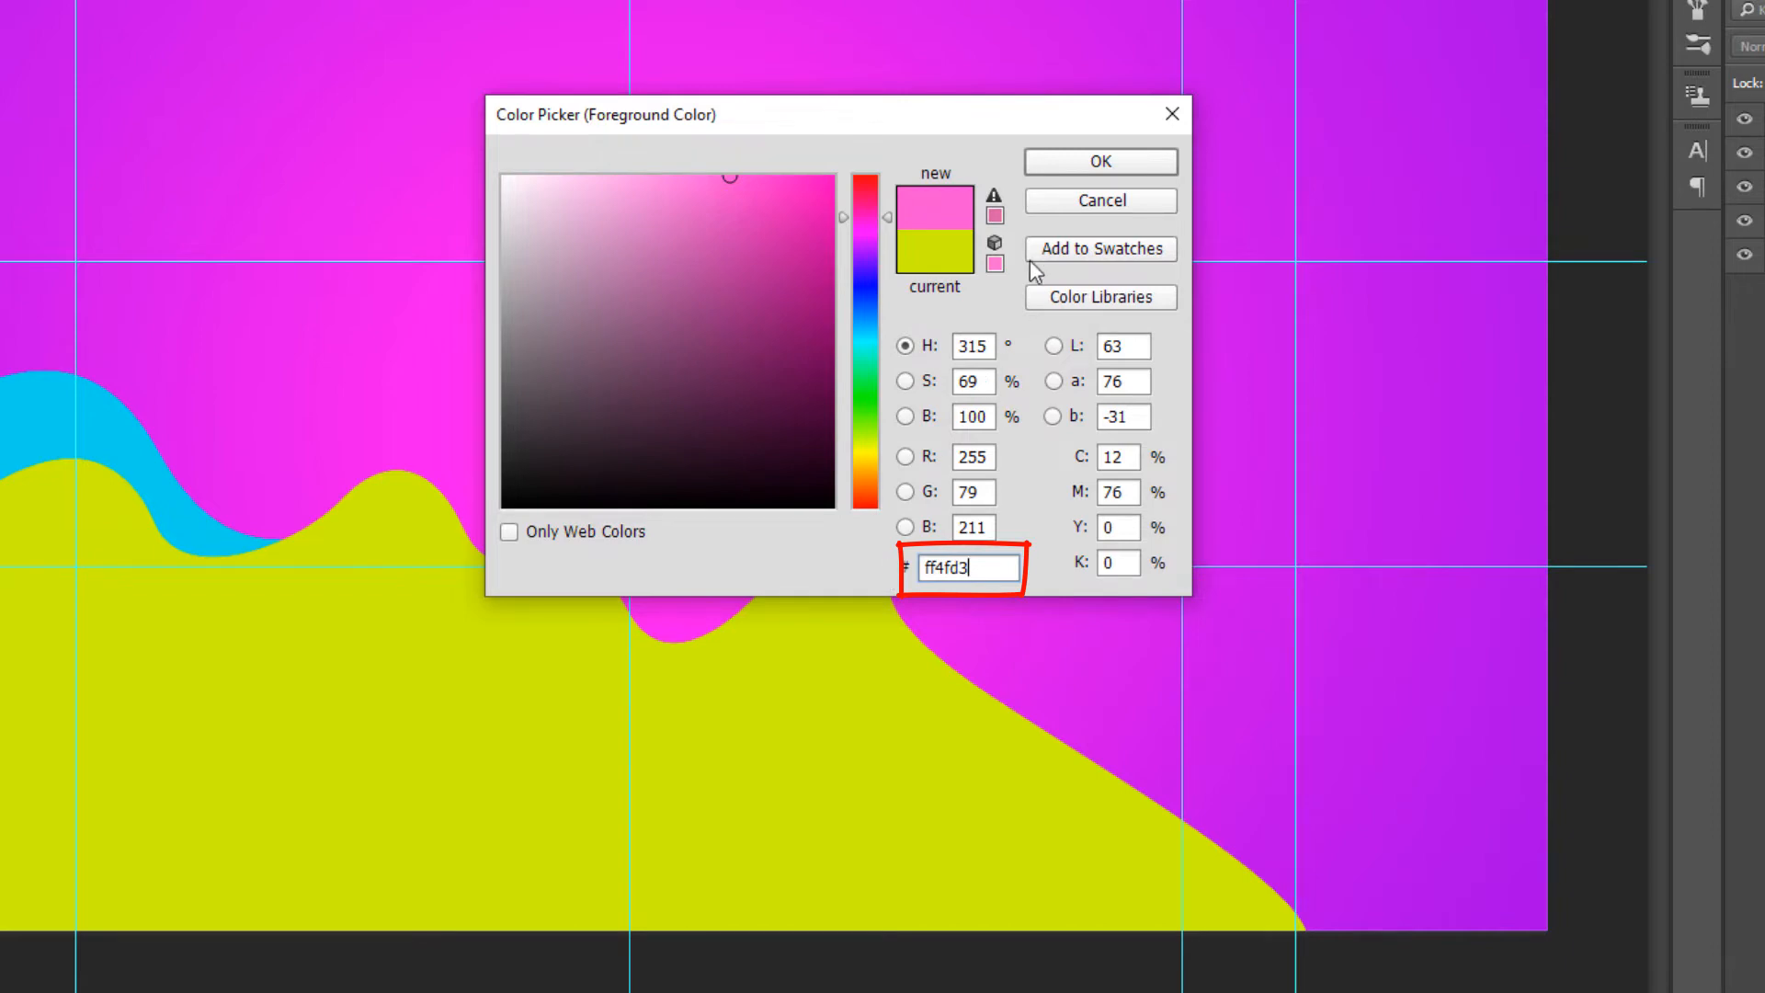
pyautogui.click(1080, 165)
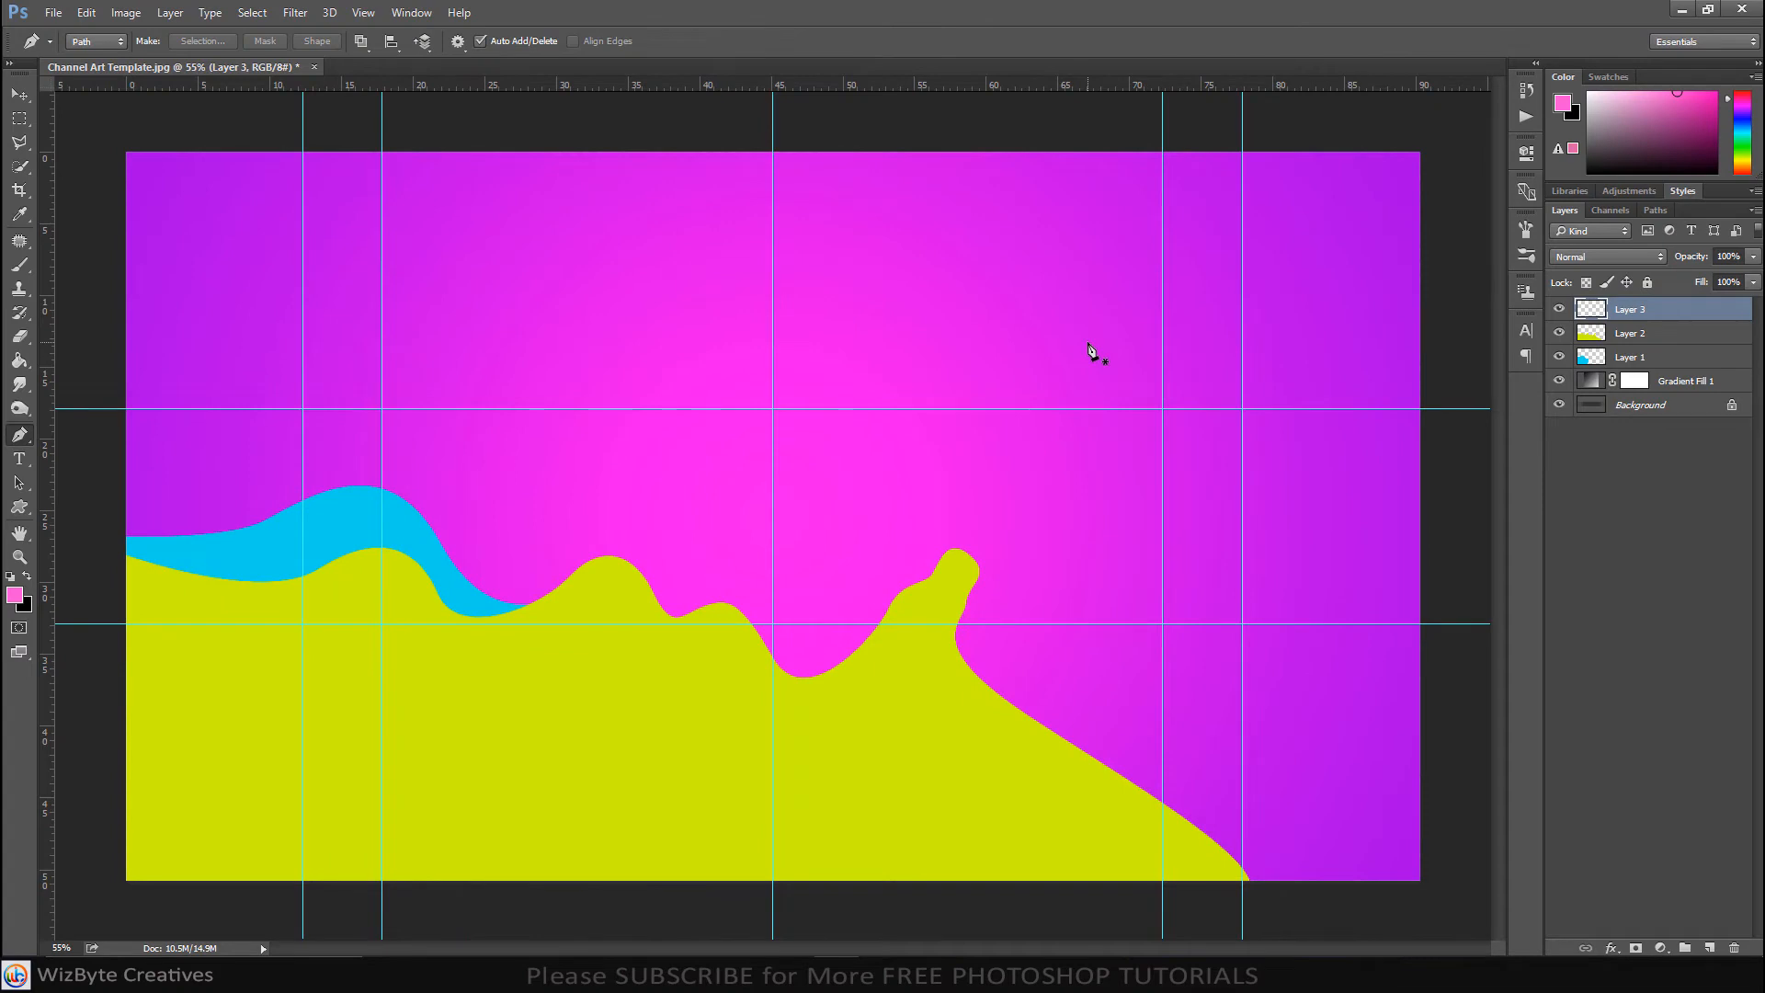
# Draw a closed wavy path with the Pen tool over the canvas's lower-right corner, extending past its right and bottom edges.
pyautogui.click(675, 918)
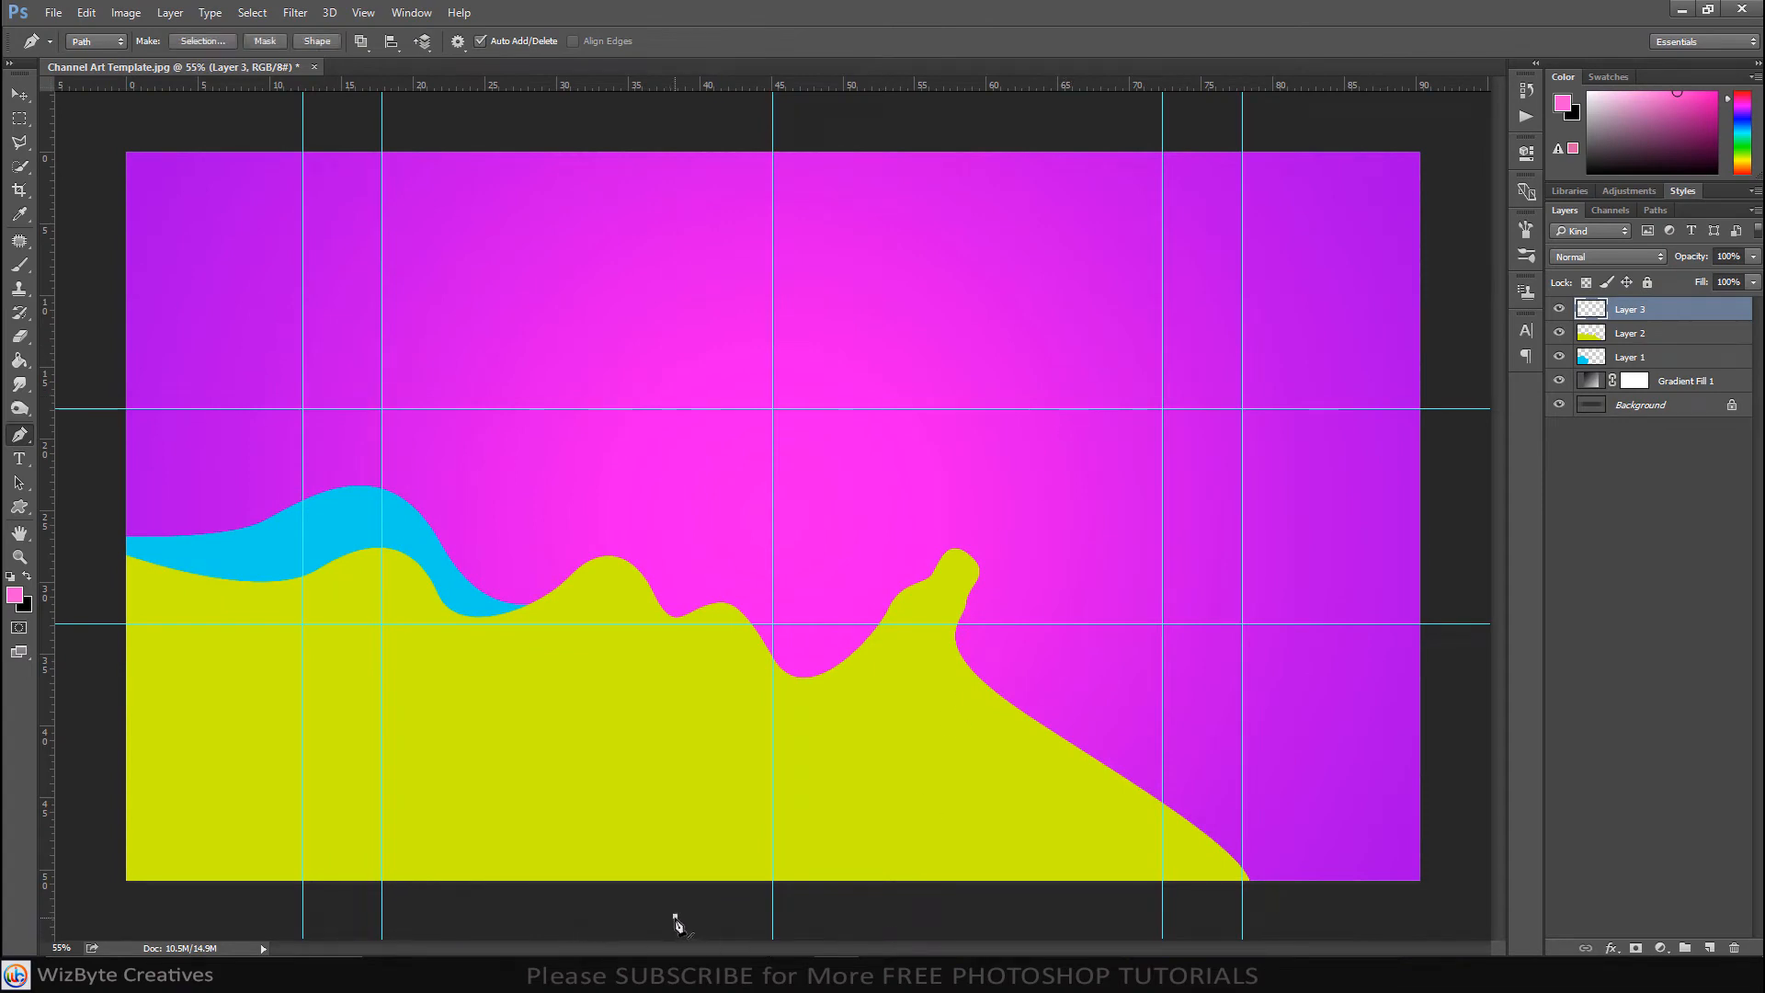
pyautogui.moveTo(819, 780); pyautogui.dragTo(1032, 782)
pyautogui.moveTo(1156, 683); pyautogui.dragTo(1232, 667)
pyautogui.moveTo(1315, 673); pyautogui.dragTo(1349, 722)
pyautogui.moveTo(1405, 761); pyautogui.dragTo(1423, 763)
pyautogui.click(1458, 808)
pyautogui.click(1447, 842)
pyautogui.click(1418, 899)
pyautogui.click(676, 918)
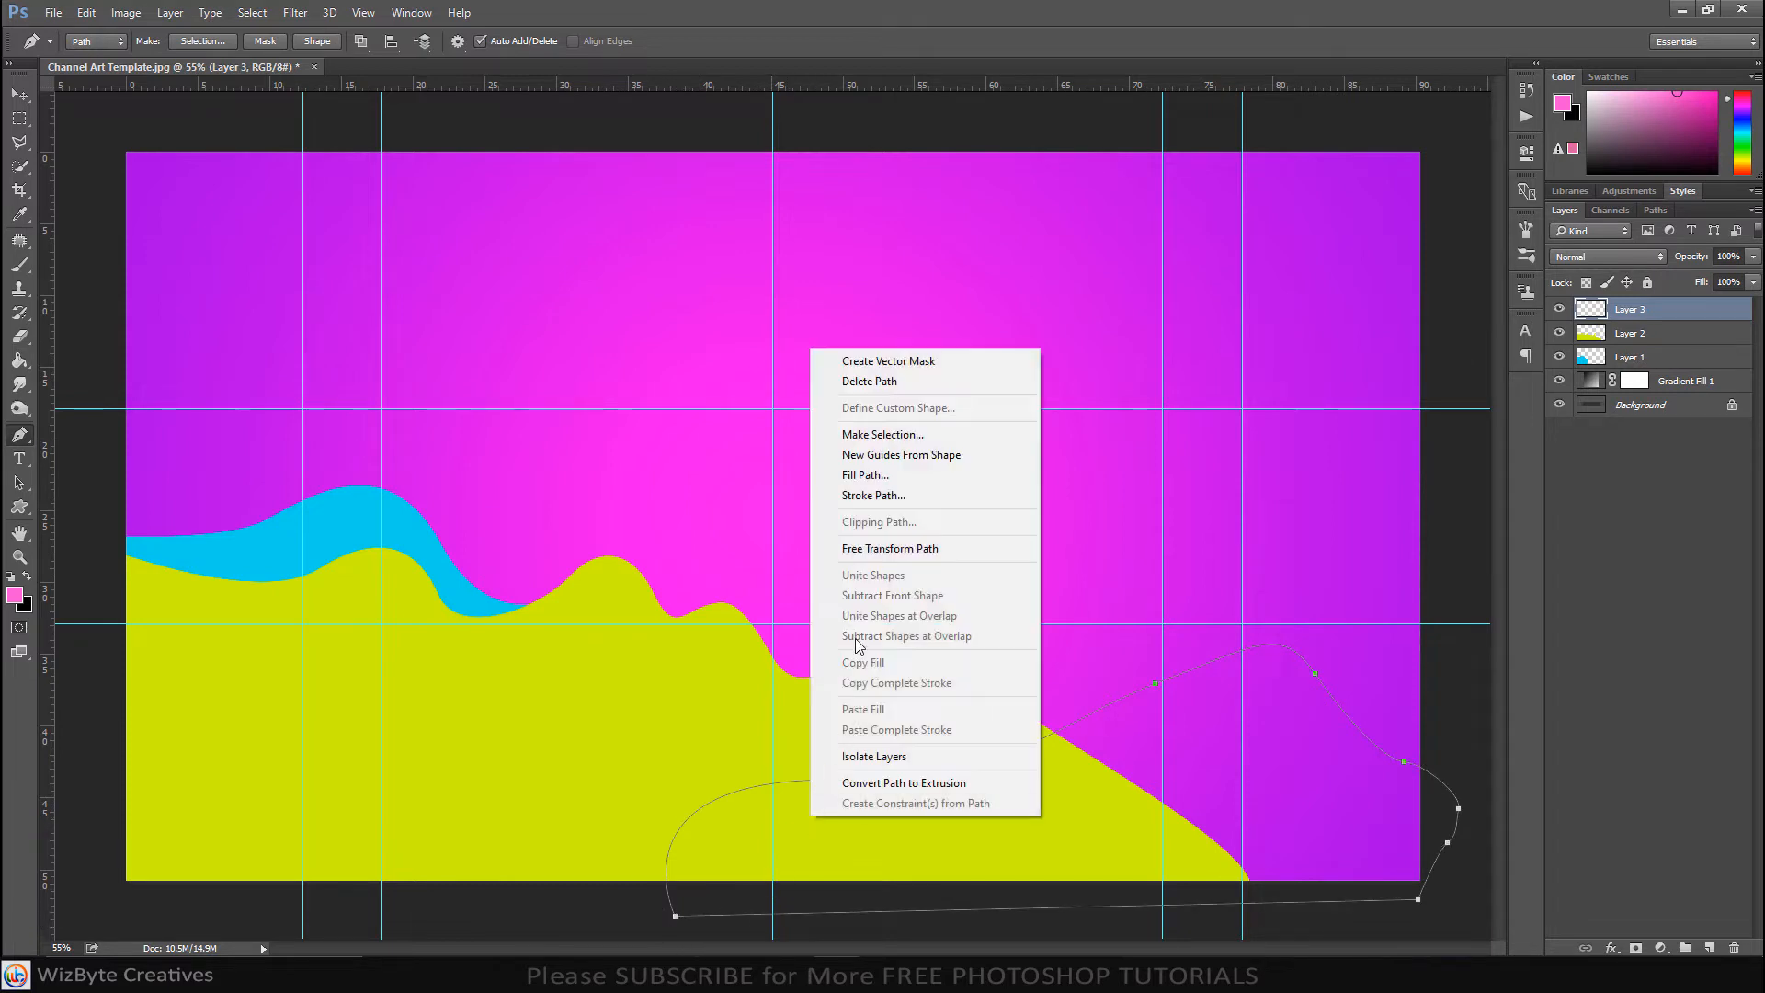
# Fill the lower-right path with the pink foreground colour at 100% opacity and delete the path.
pyautogui.click(881, 475)
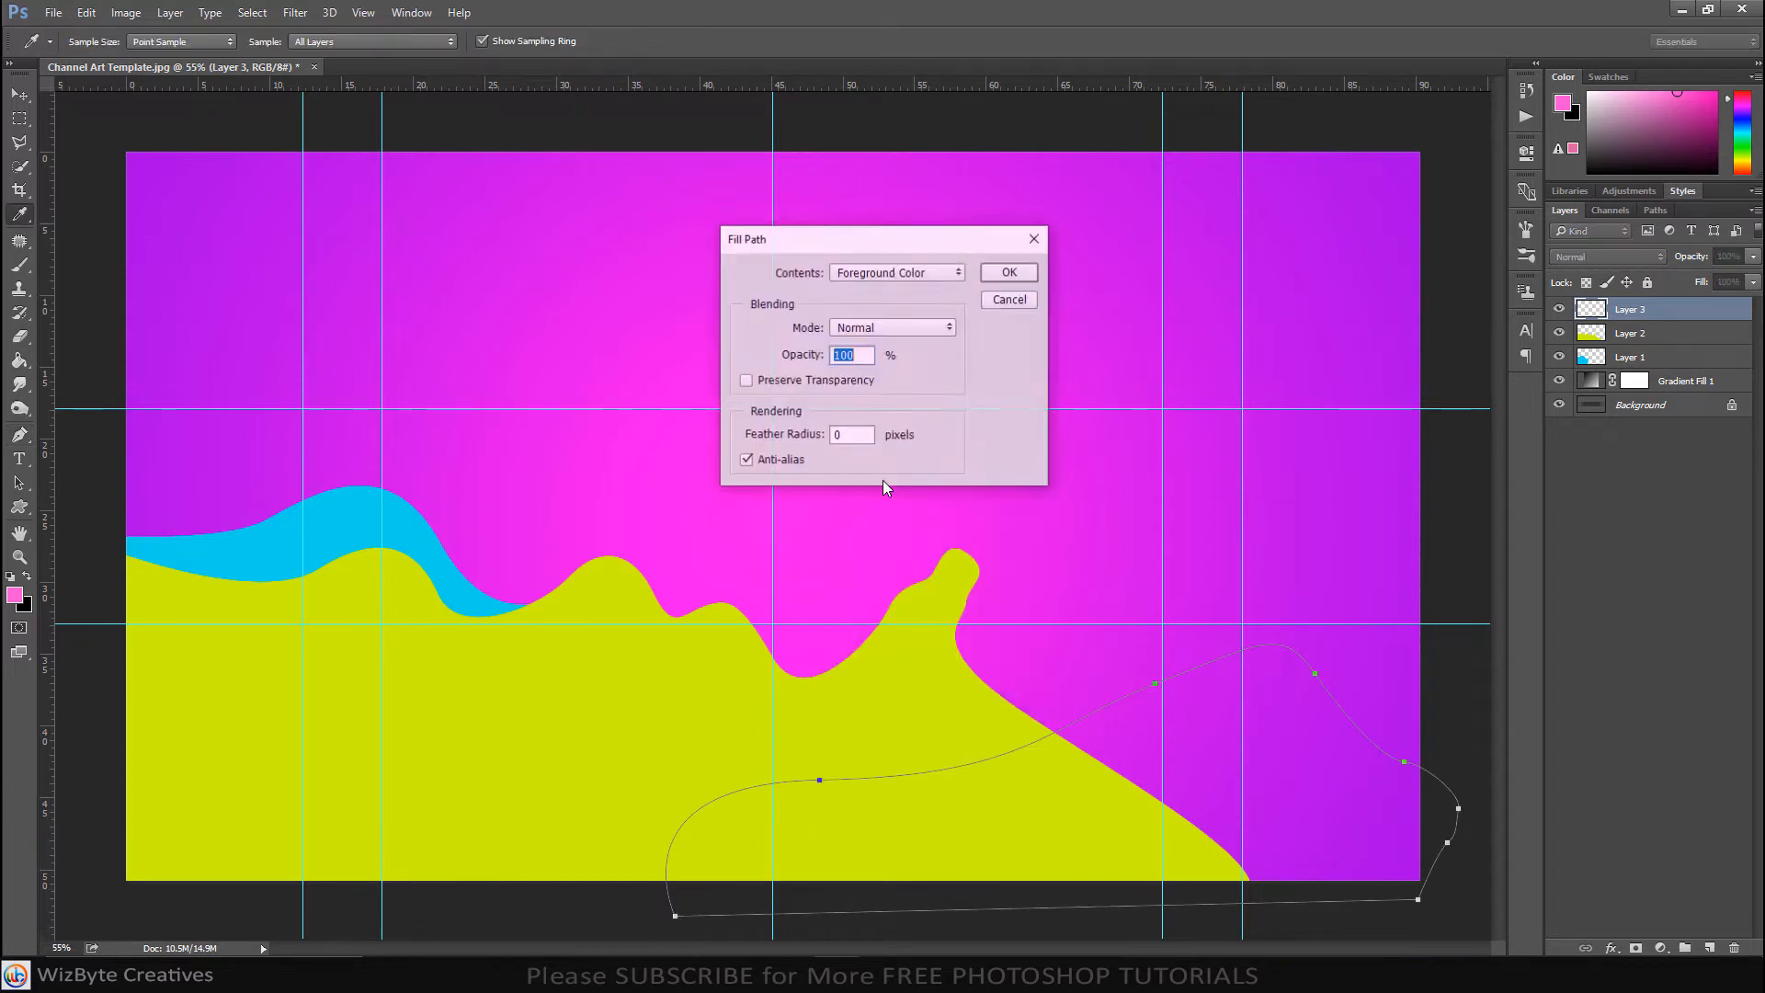
pyautogui.click(1006, 273)
pyautogui.press('Delete')
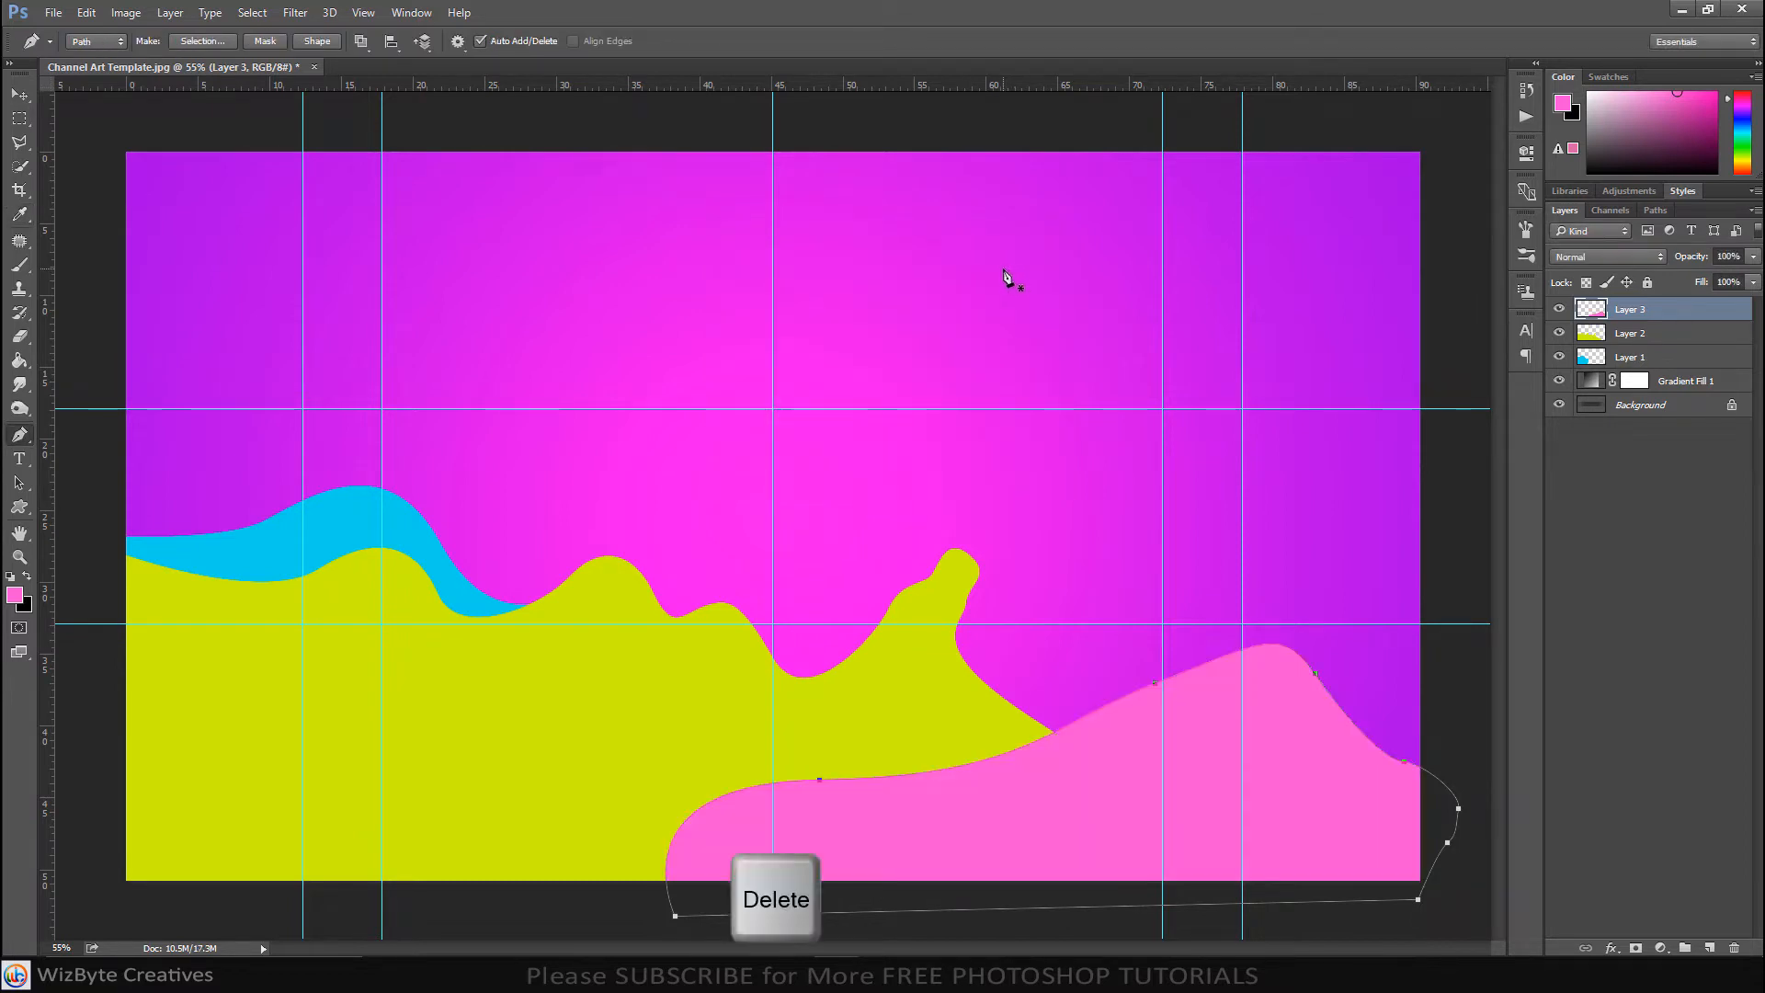
pyautogui.press('Delete')
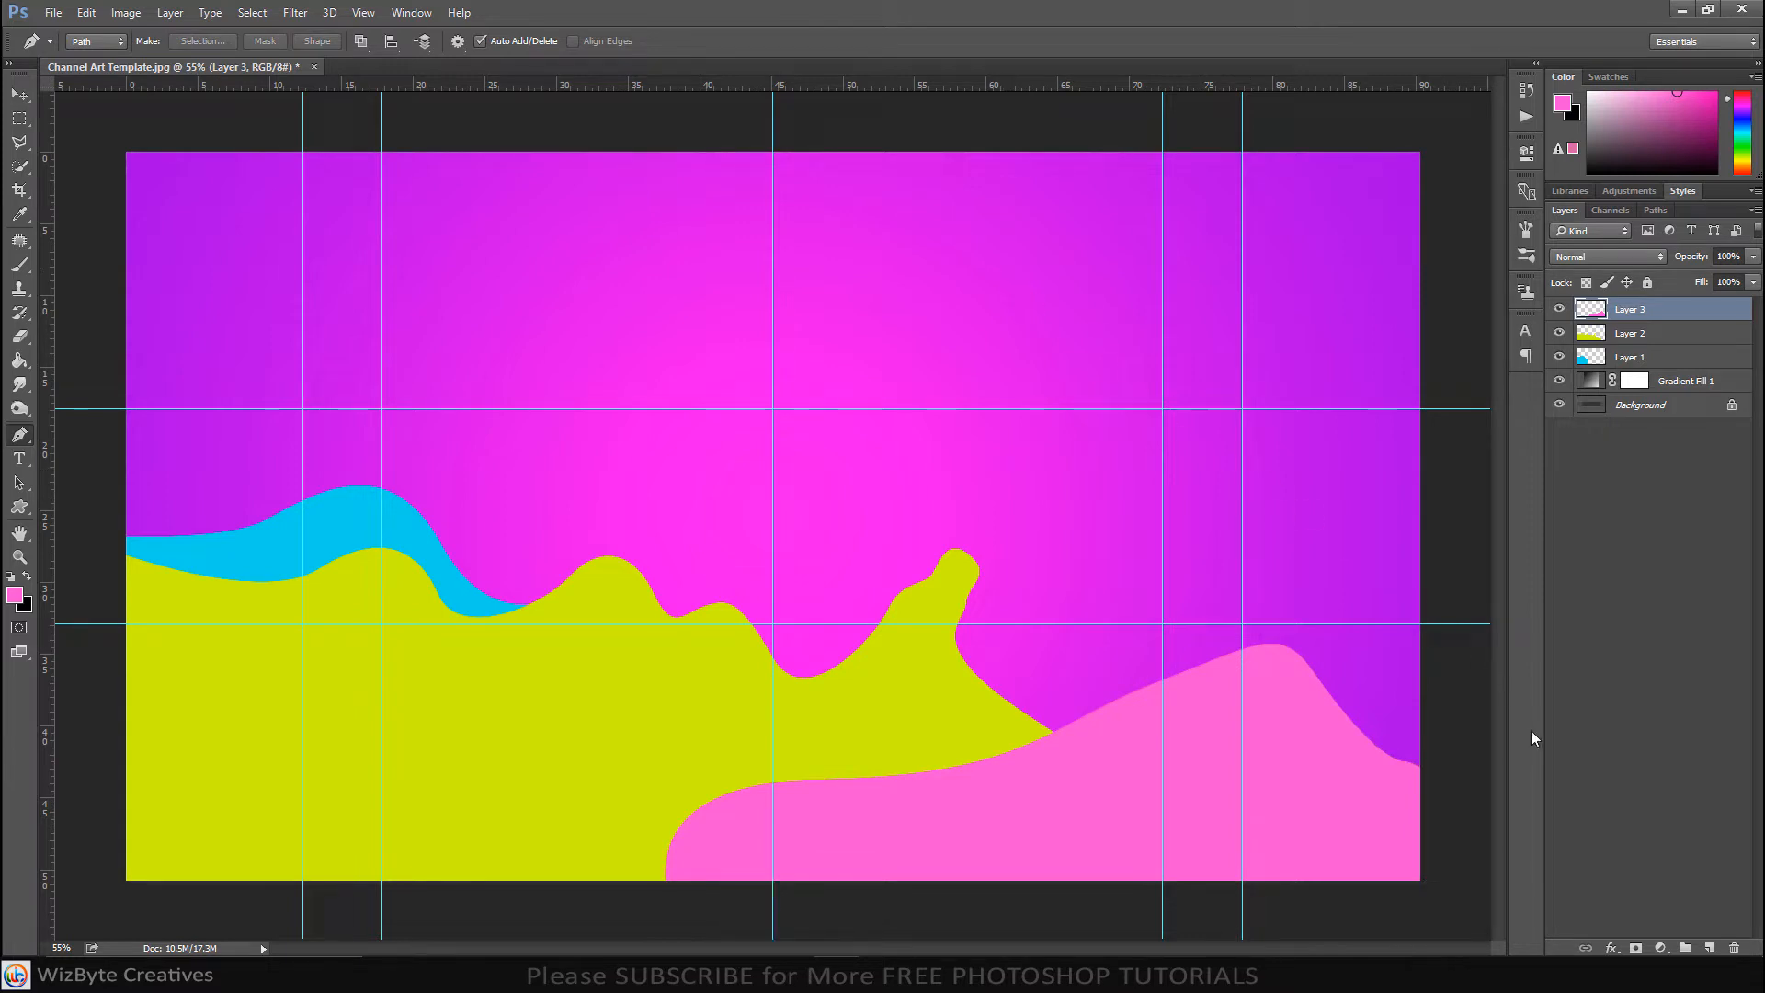
# Create a new empty layer above the pink shape and set the foreground colour to #ff7008.
pyautogui.click(1709, 947)
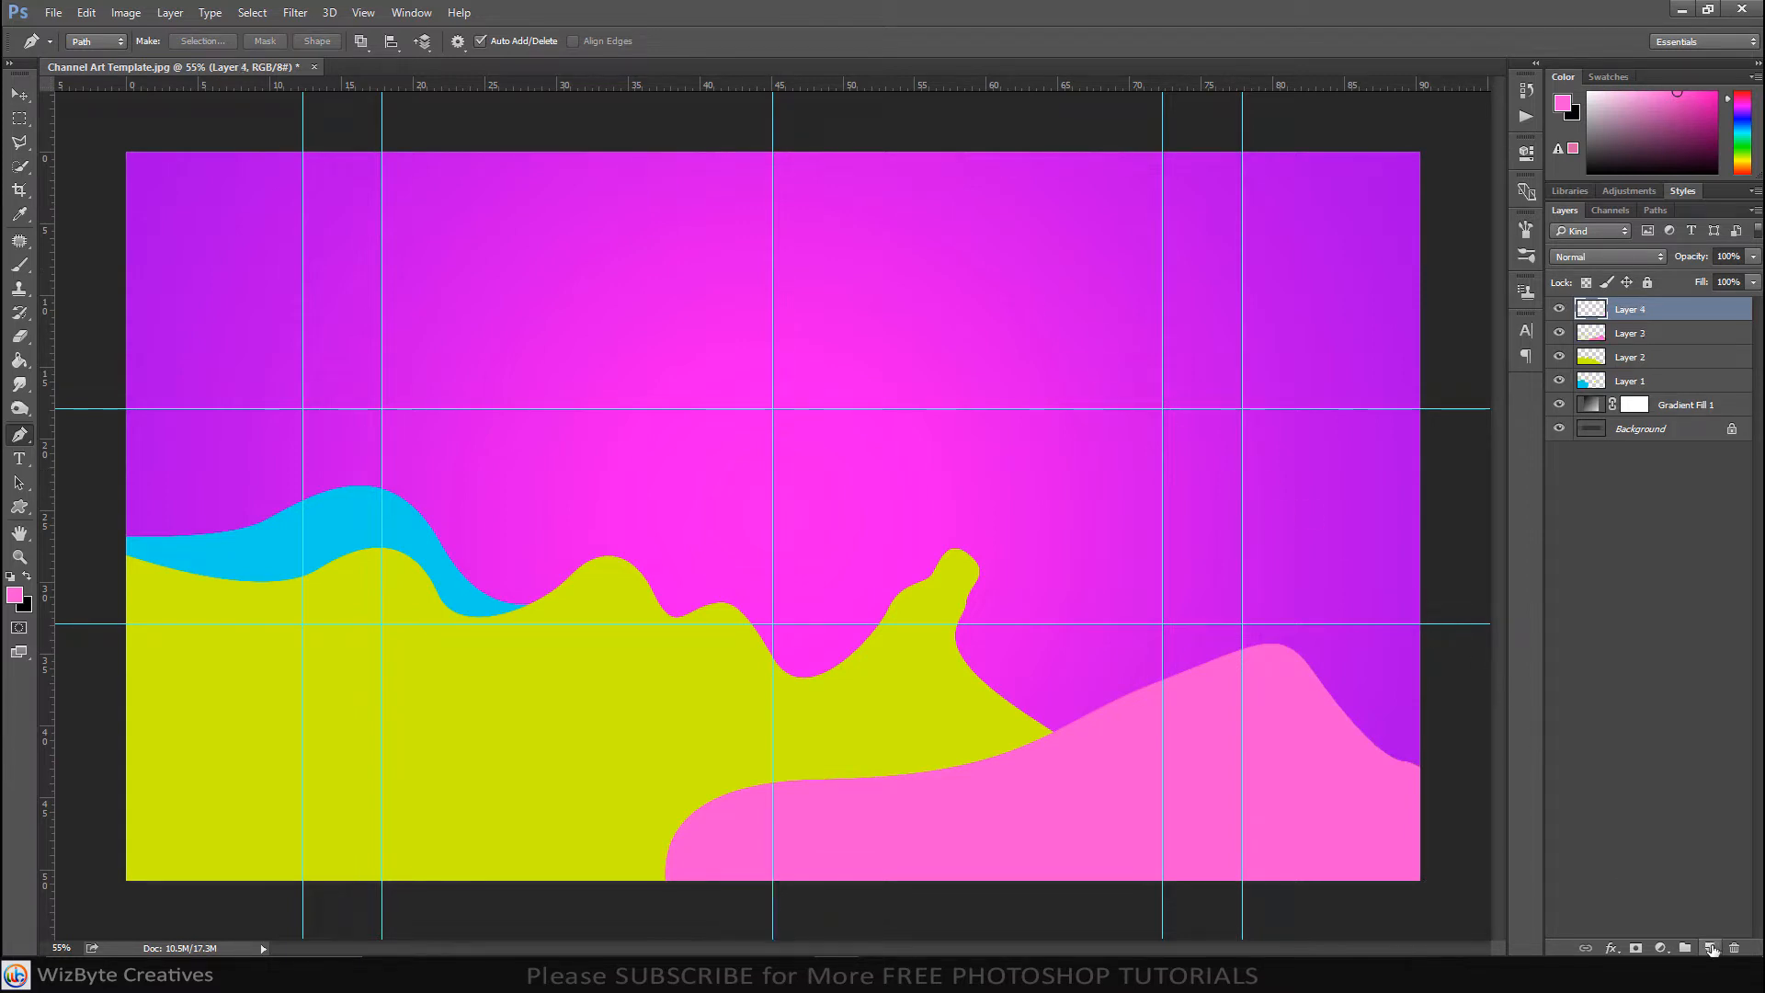
pyautogui.click(20, 597)
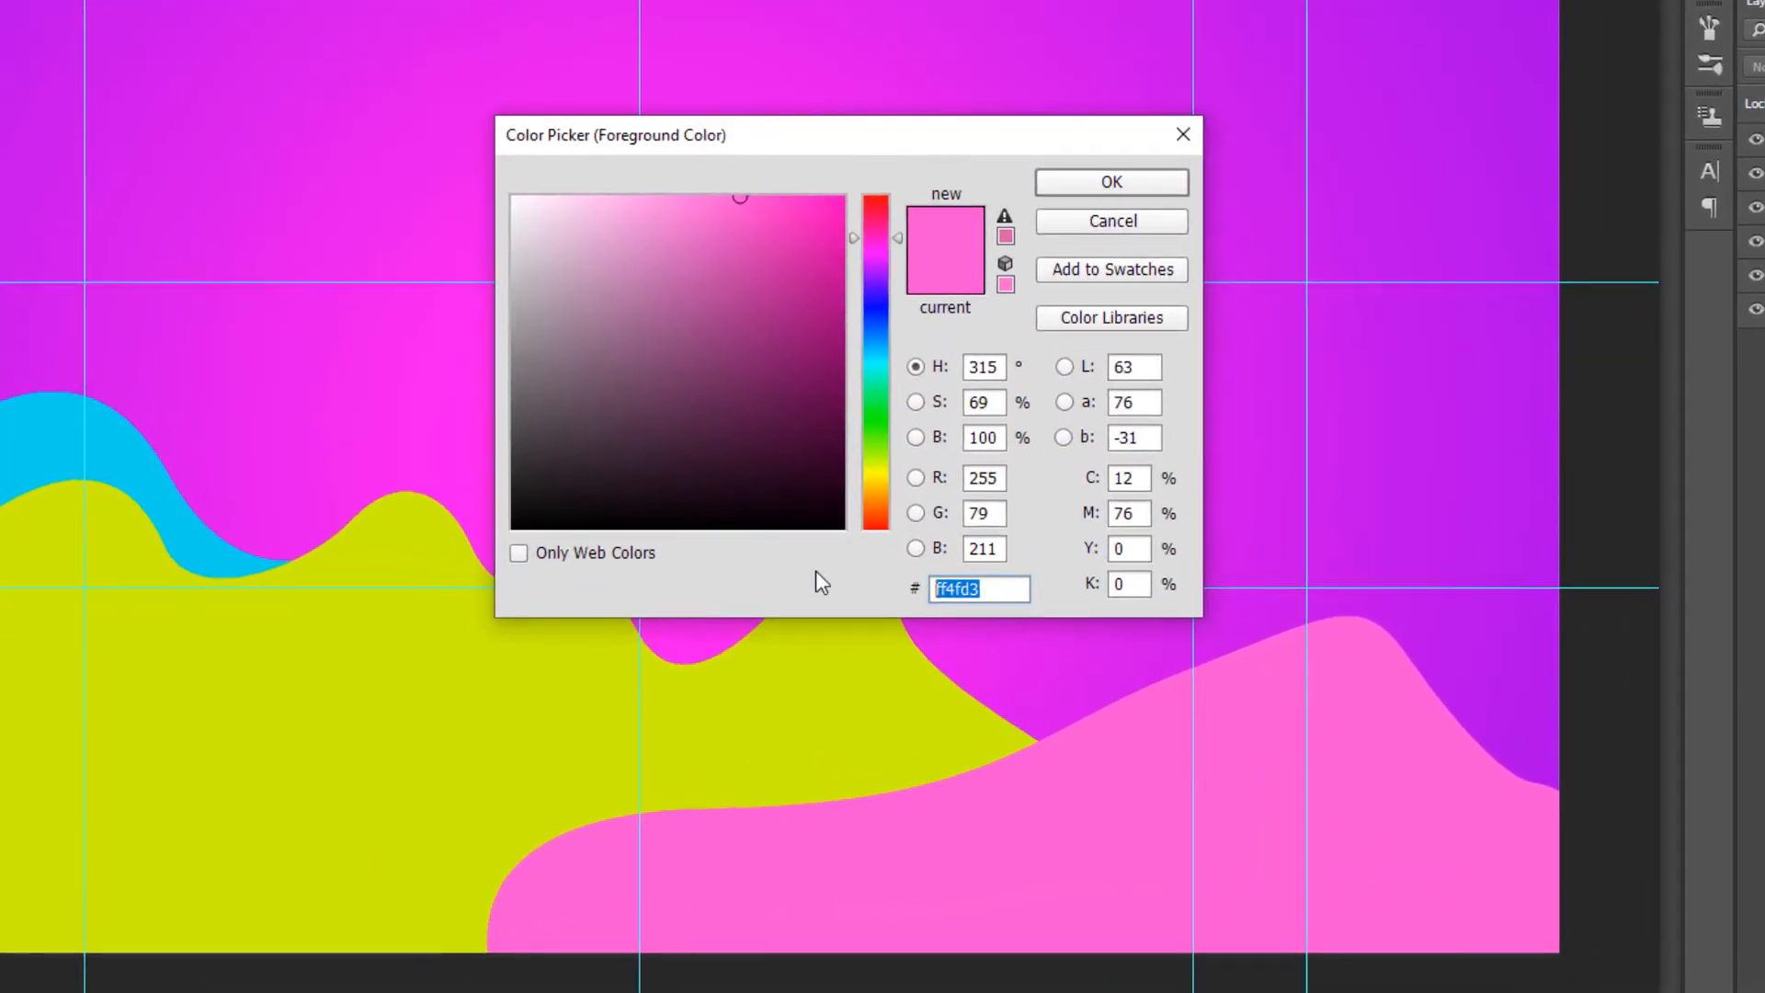
pyautogui.write('ff700')
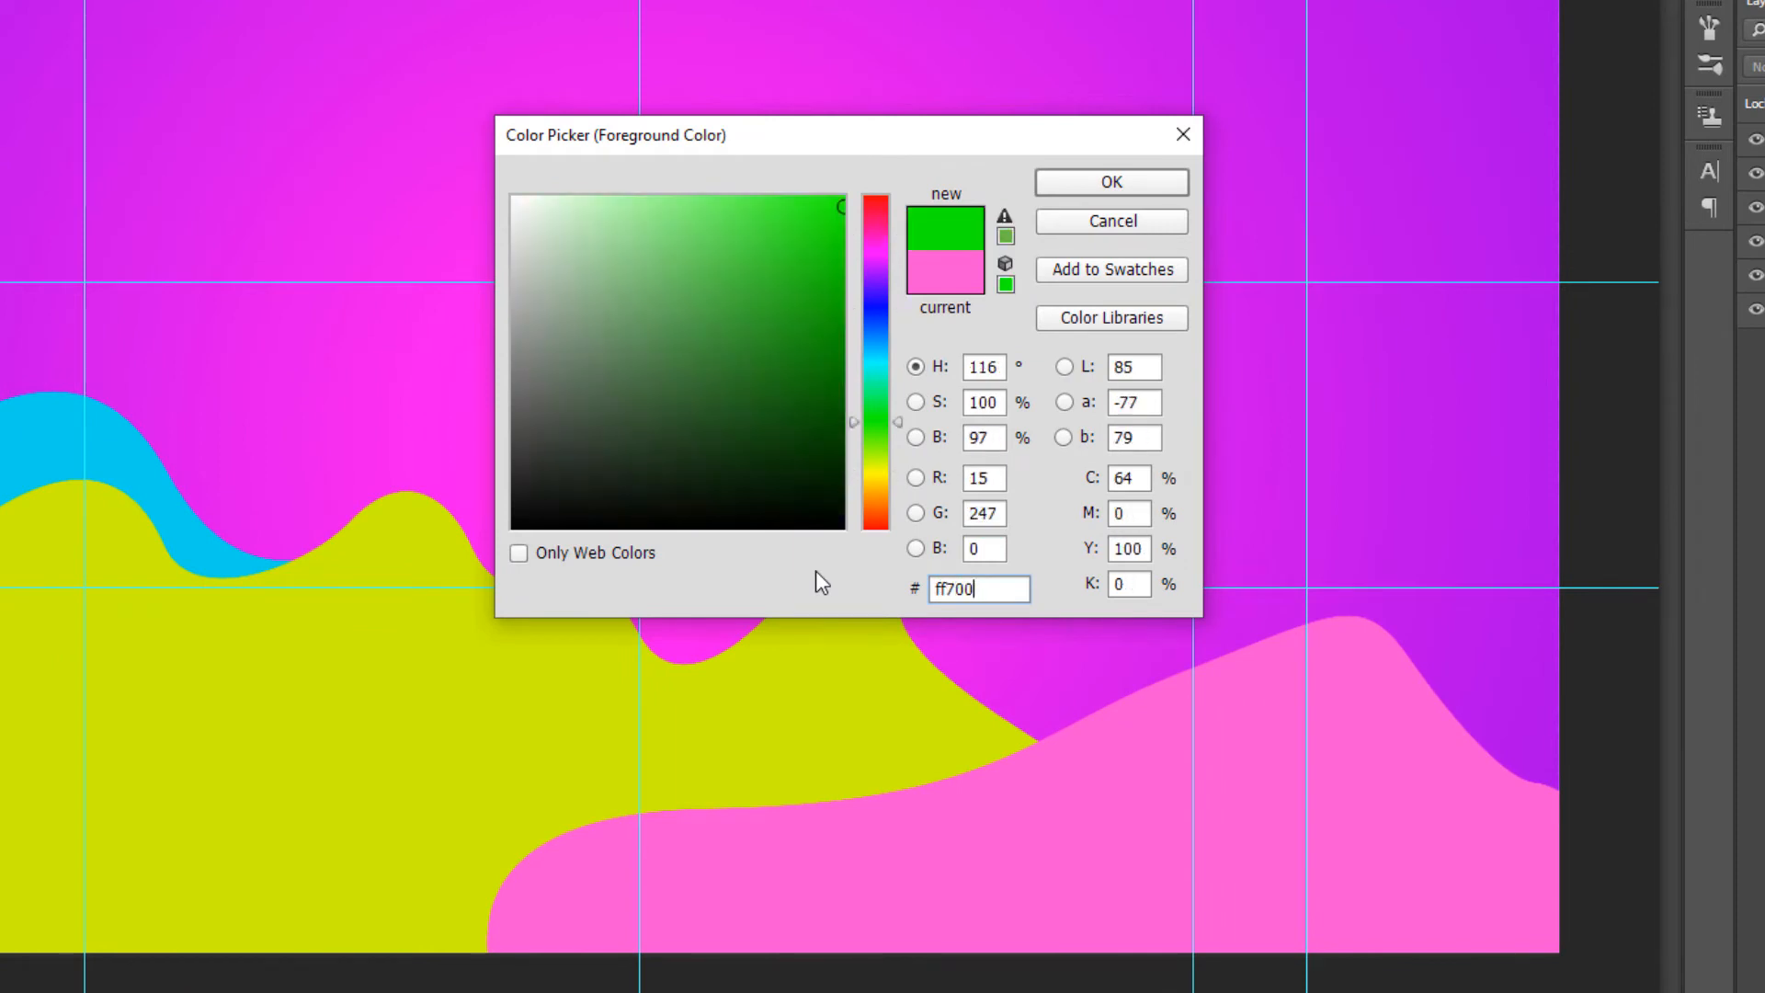
pyautogui.write('8')
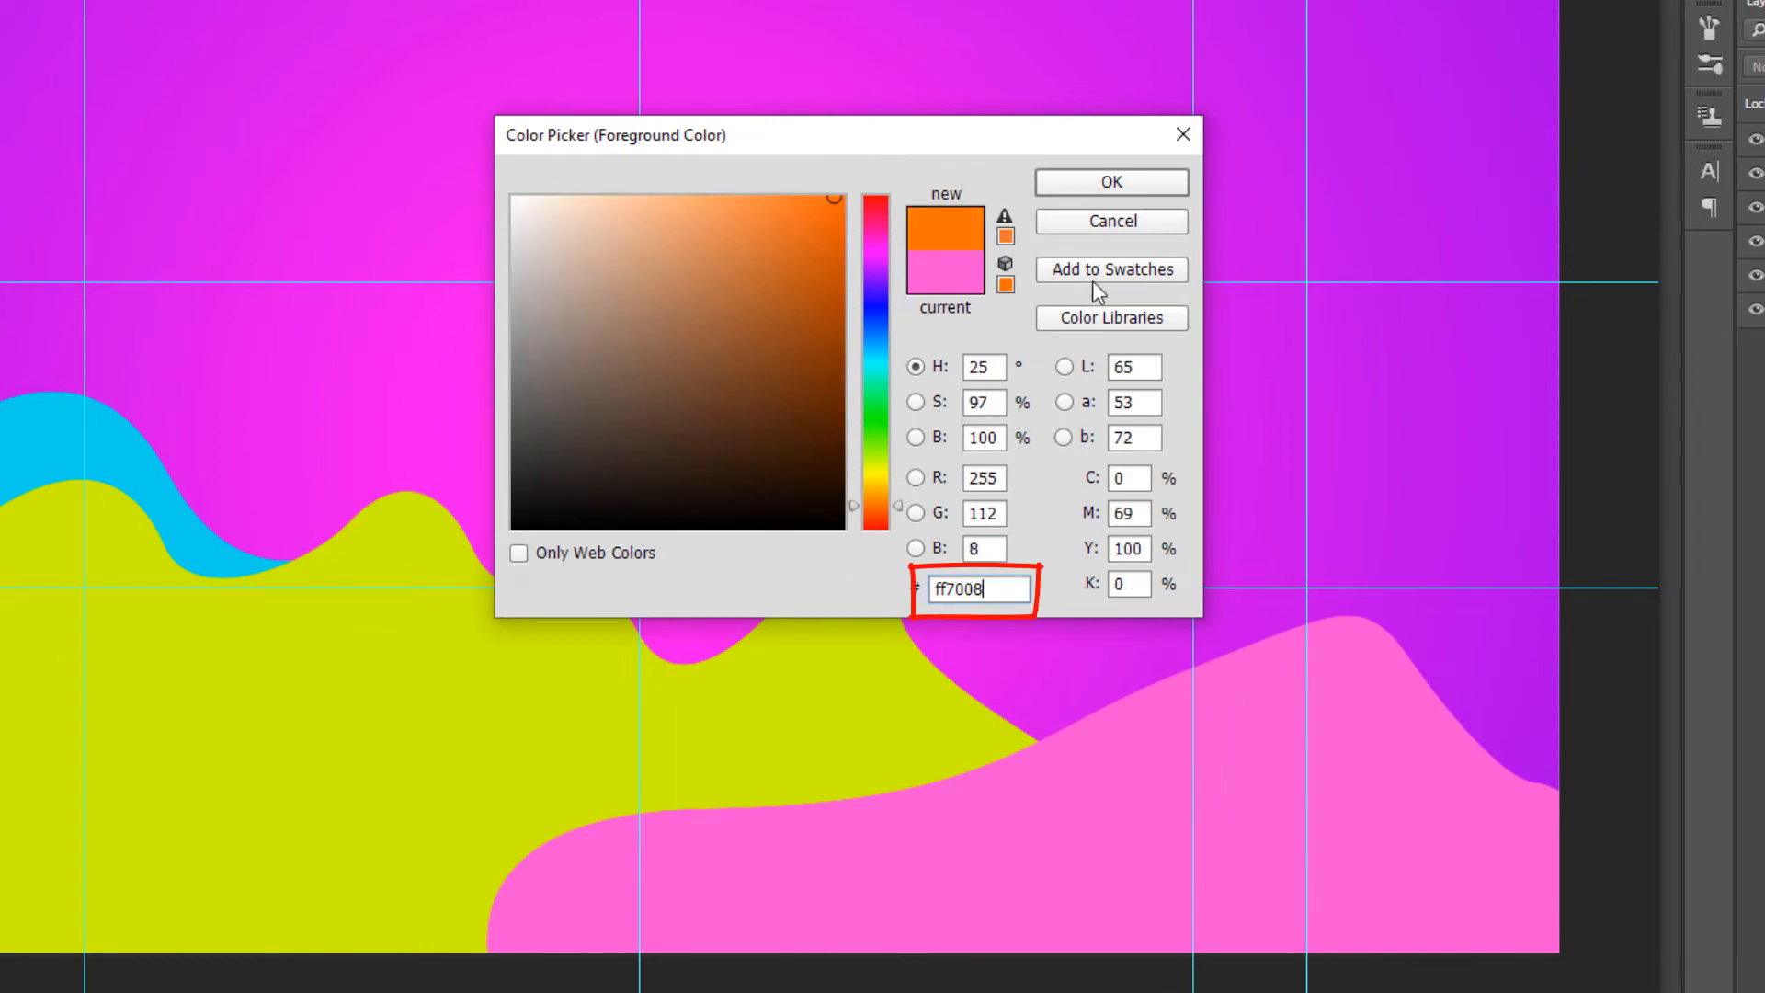
pyautogui.click(1129, 180)
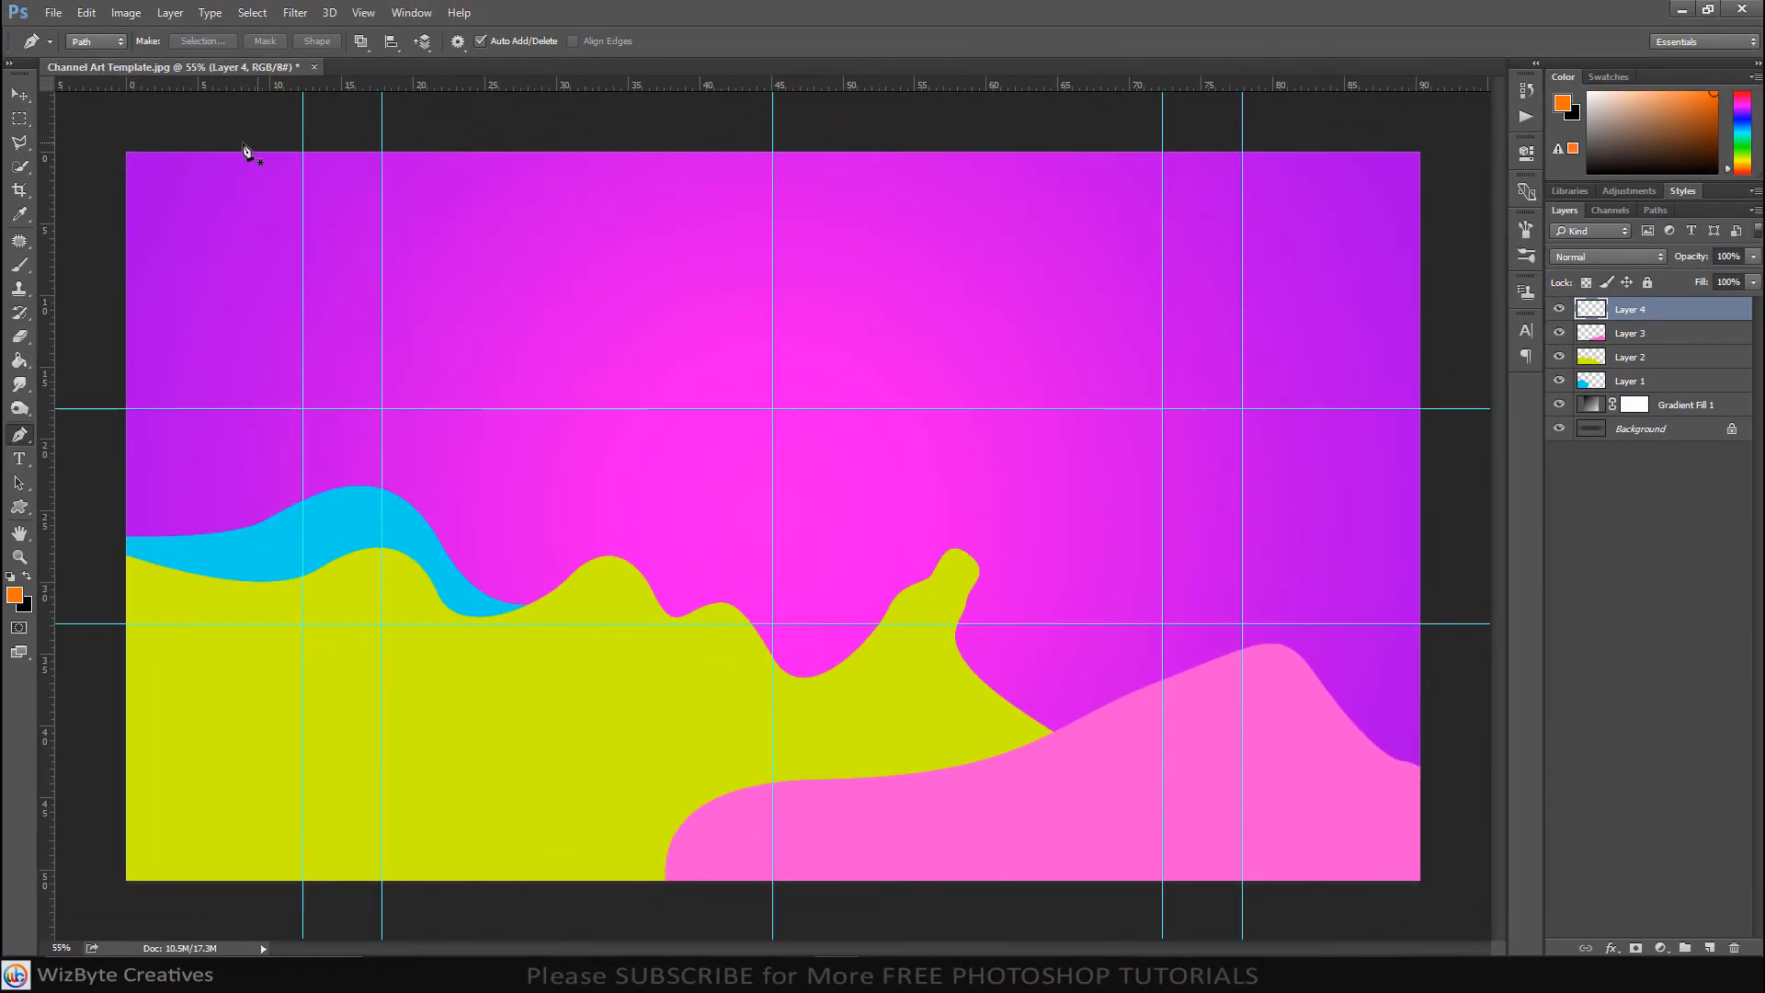
# Draw a closed wavy path with the Pen tool over the upper-left and centre of the canvas, extending past its top edge.
pyautogui.click(263, 143)
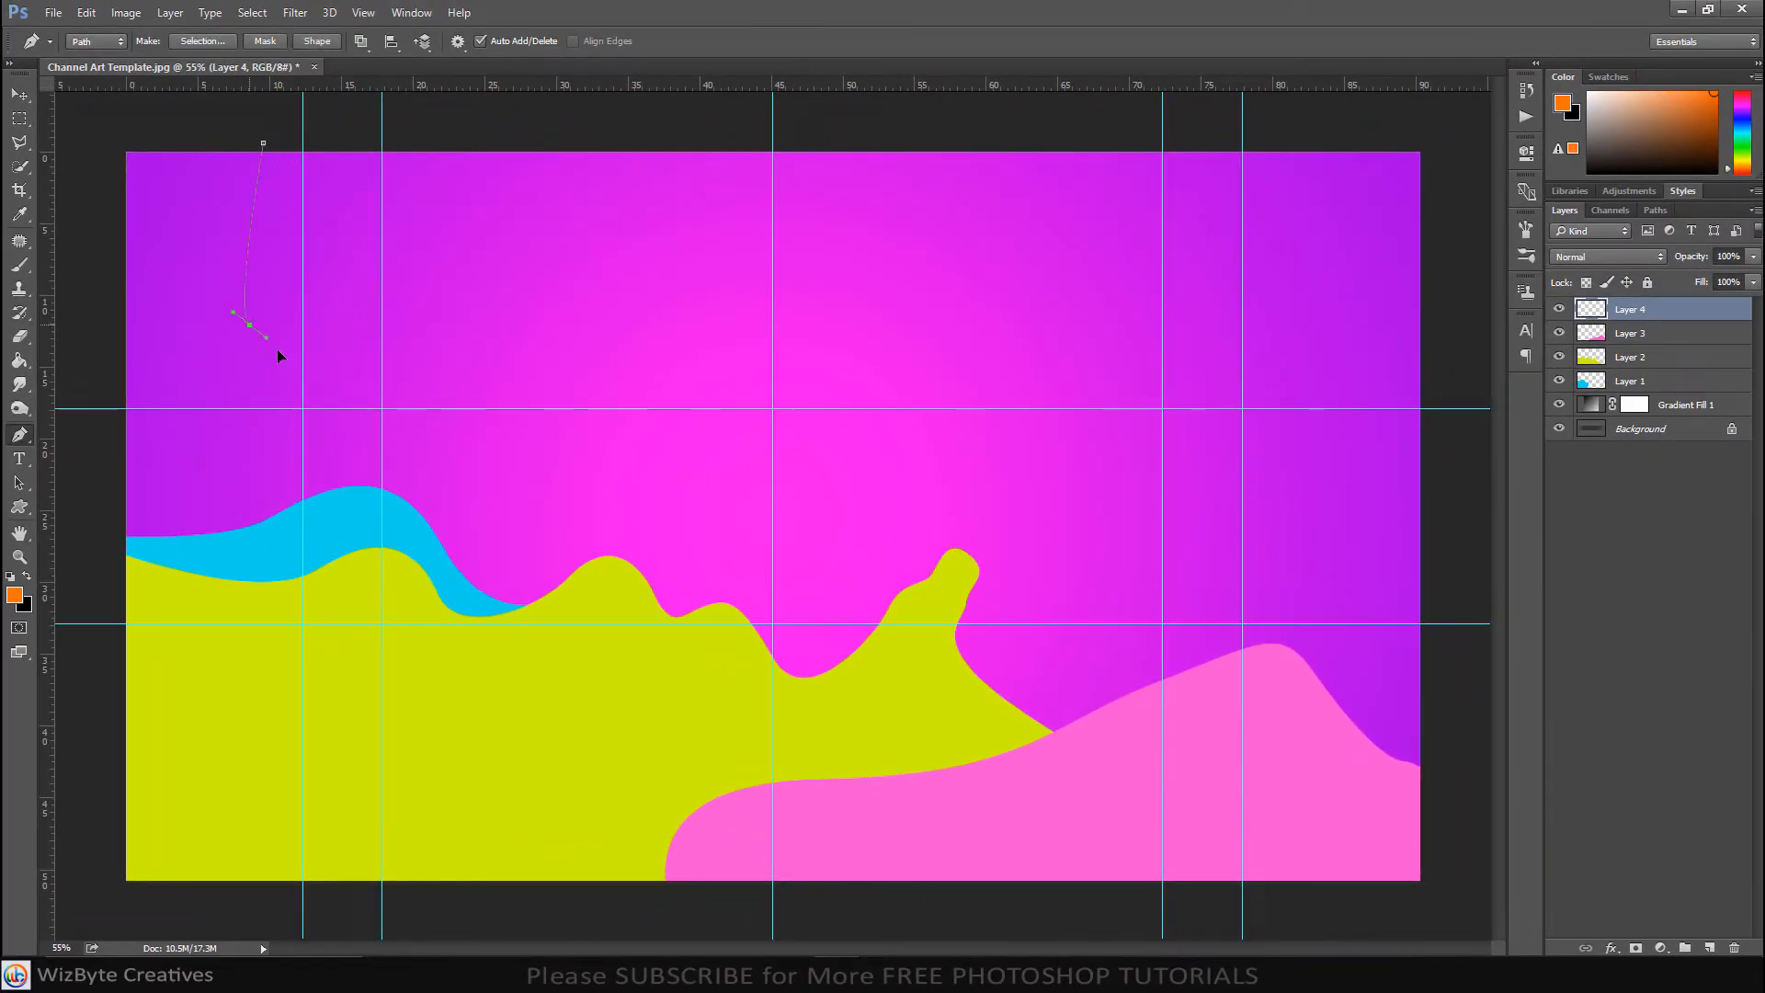
pyautogui.moveTo(278, 349); pyautogui.dragTo(339, 385)
pyautogui.moveTo(427, 419); pyautogui.dragTo(453, 455)
pyautogui.moveTo(529, 426); pyautogui.dragTo(549, 422)
pyautogui.moveTo(652, 455); pyautogui.dragTo(674, 491)
pyautogui.moveTo(781, 217); pyautogui.dragTo(781, 217)
pyautogui.click(773, 128)
pyautogui.click(264, 144)
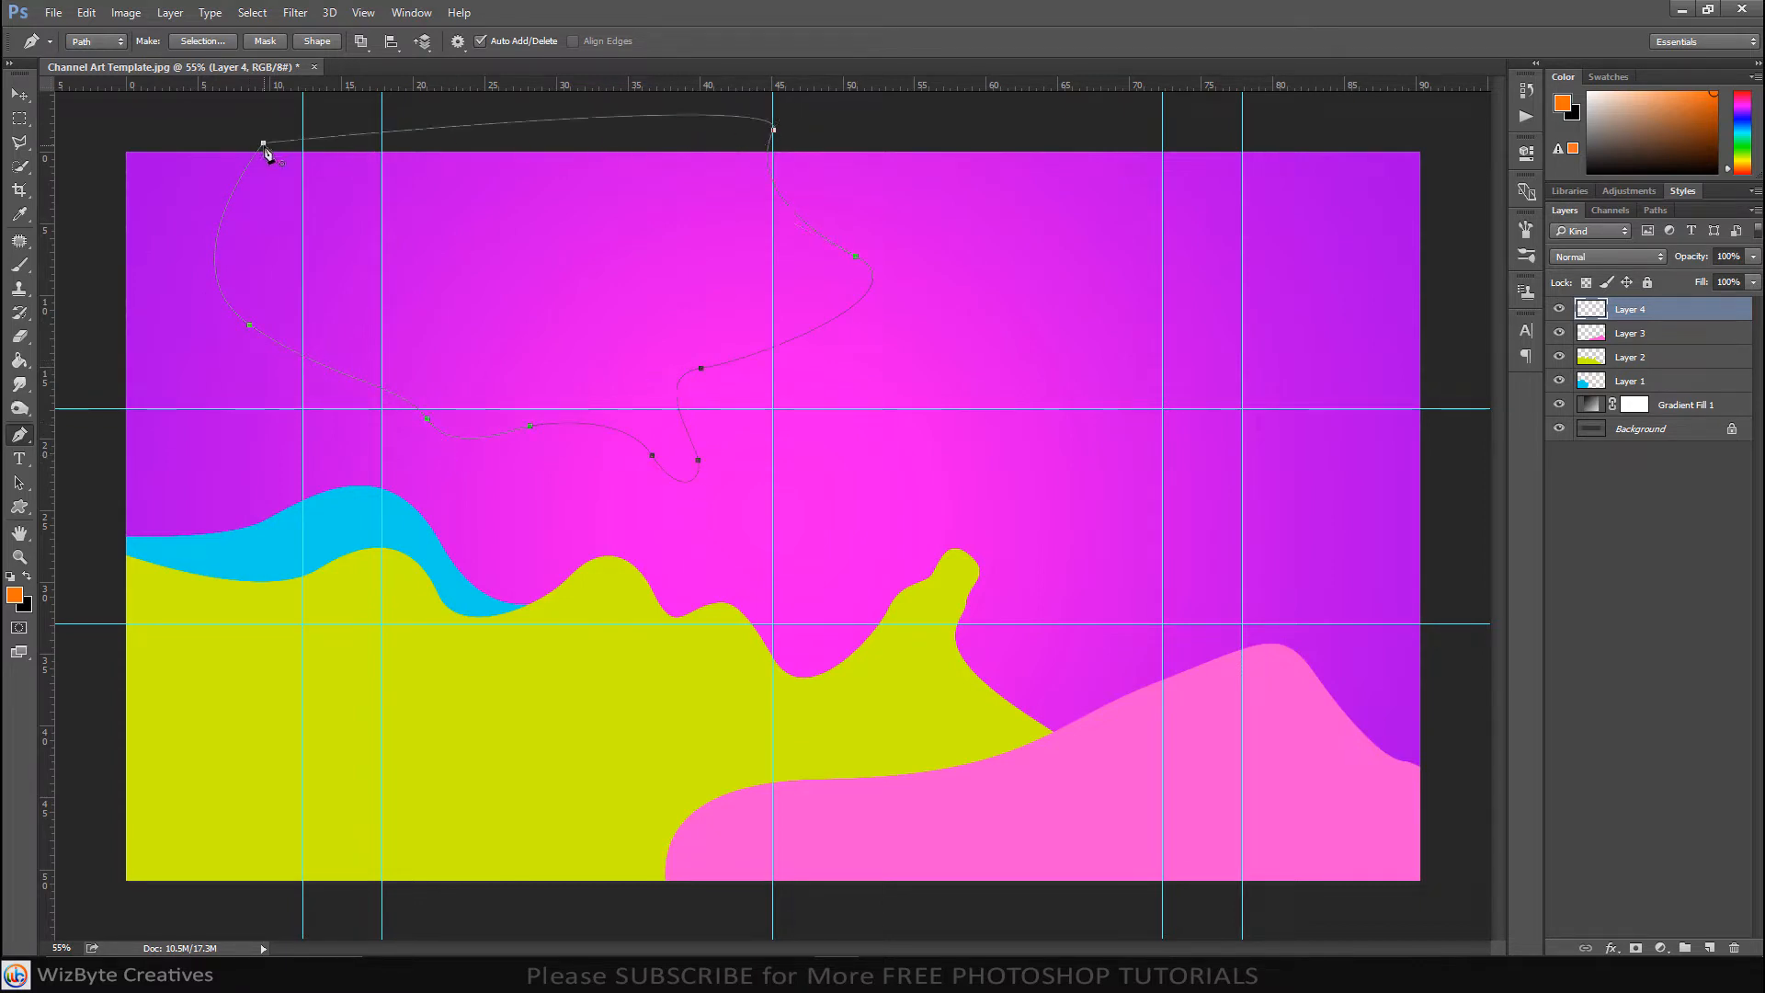
# Fill the upper-left wavy path with the orange foreground colour and delete the path.
pyautogui.rightClick(457, 258)
pyautogui.click(512, 380)
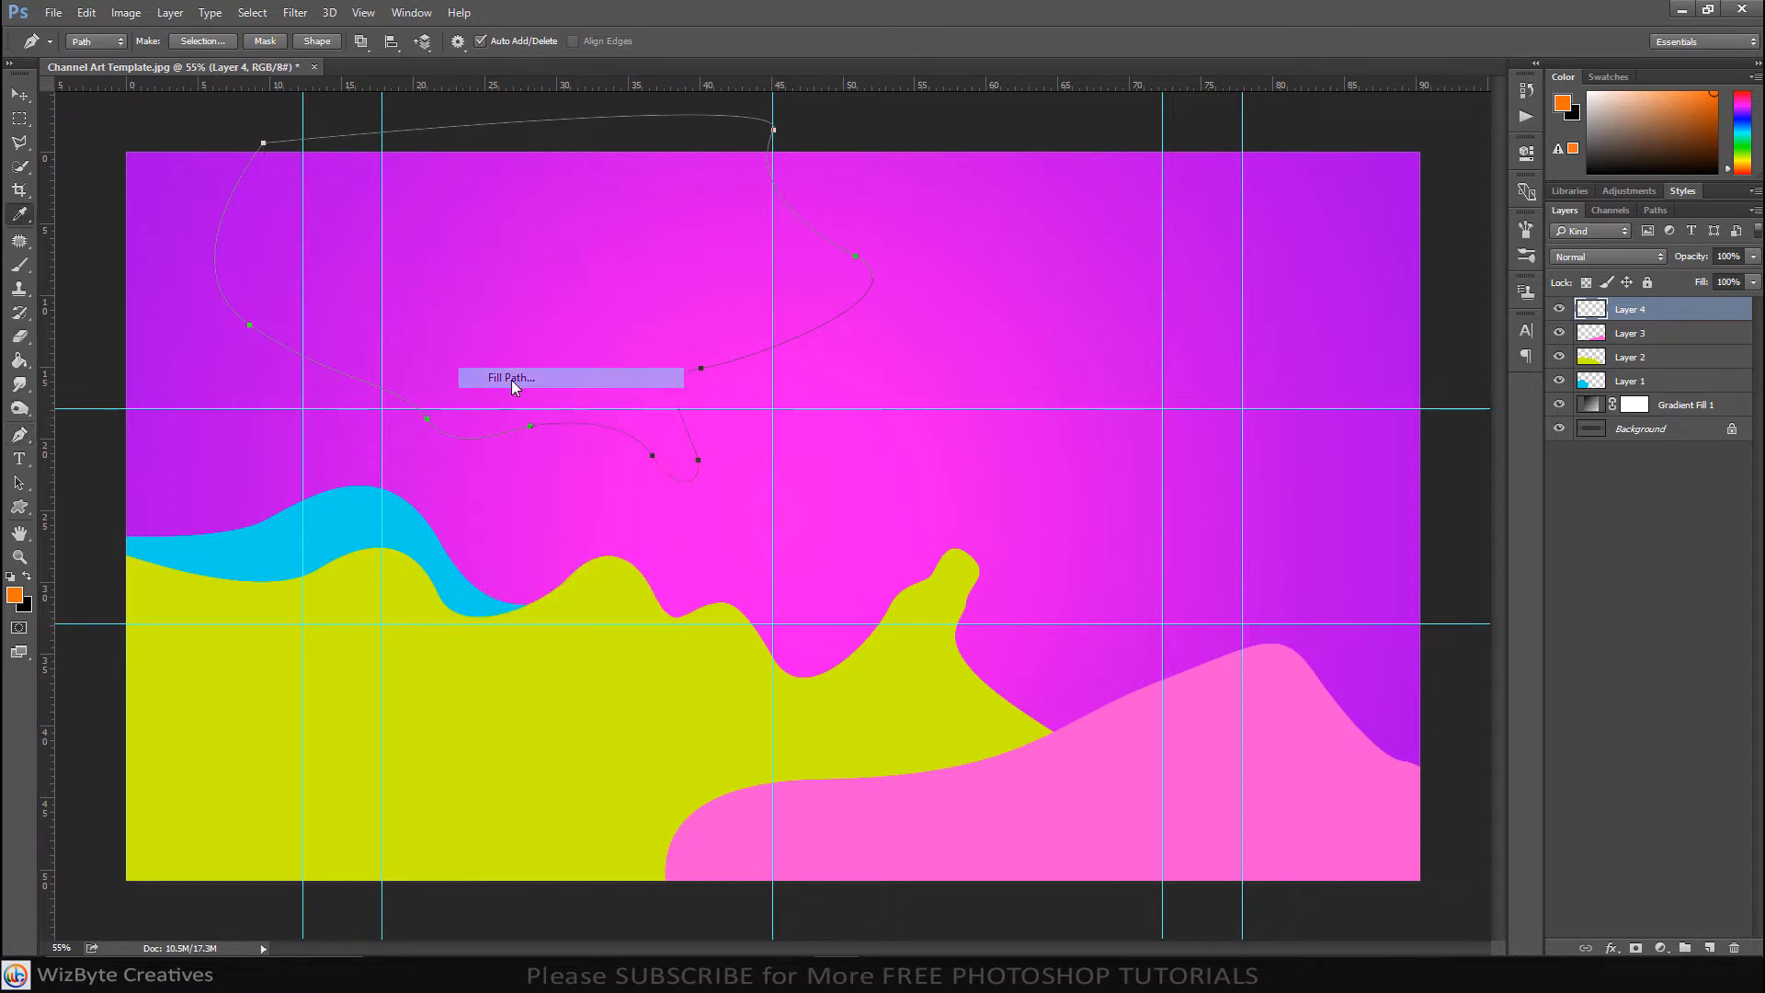
pyautogui.click(1022, 272)
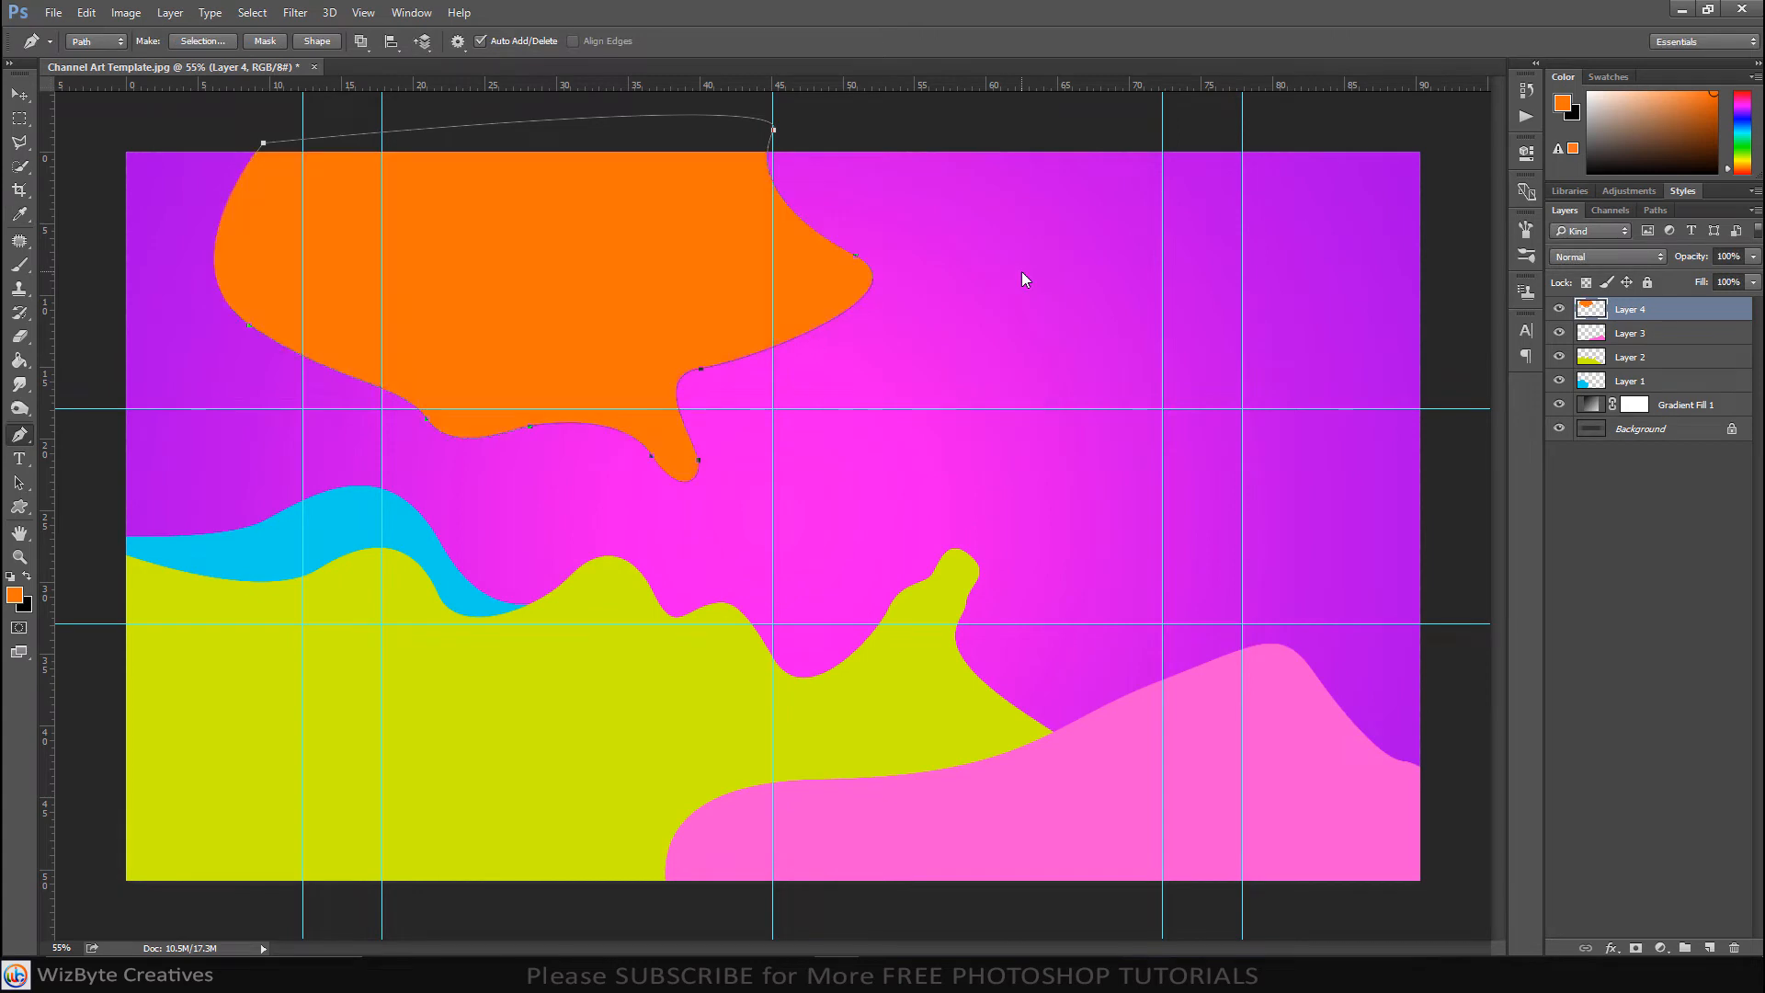
pyautogui.press('Delete')
pyautogui.press('Delete')
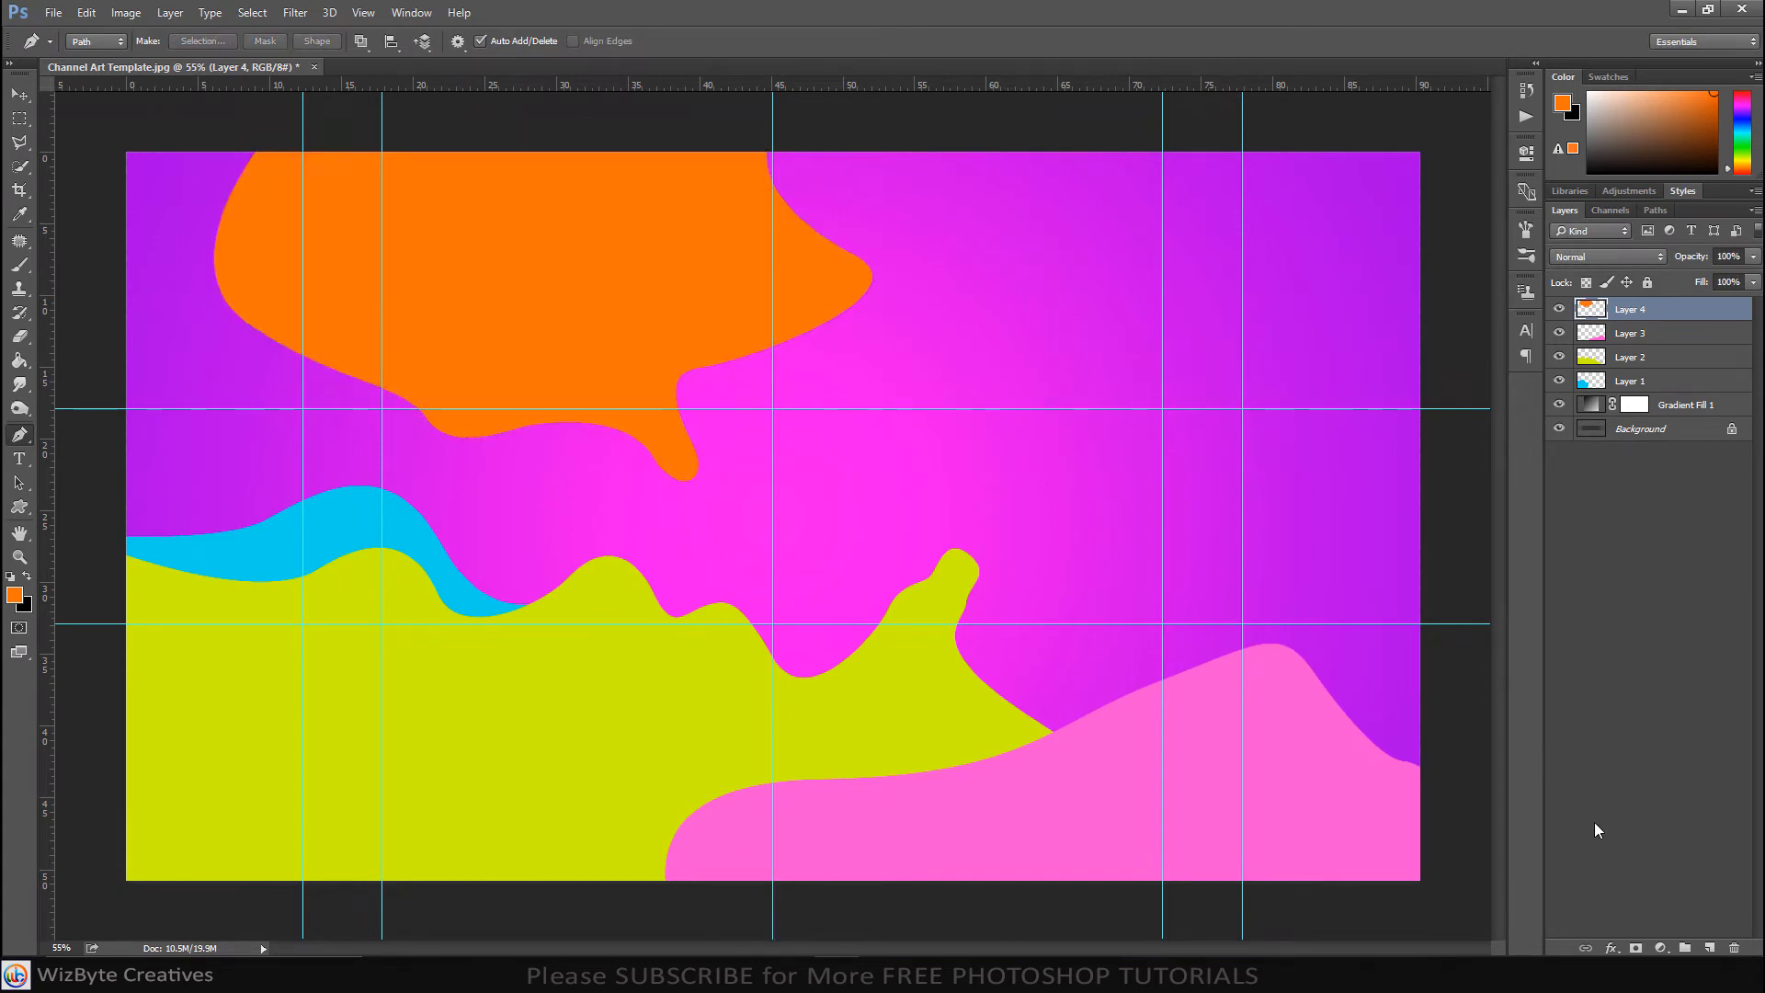
# Create a new empty layer above the orange shape and set the foreground colour to #ff4fcc.
pyautogui.click(1708, 947)
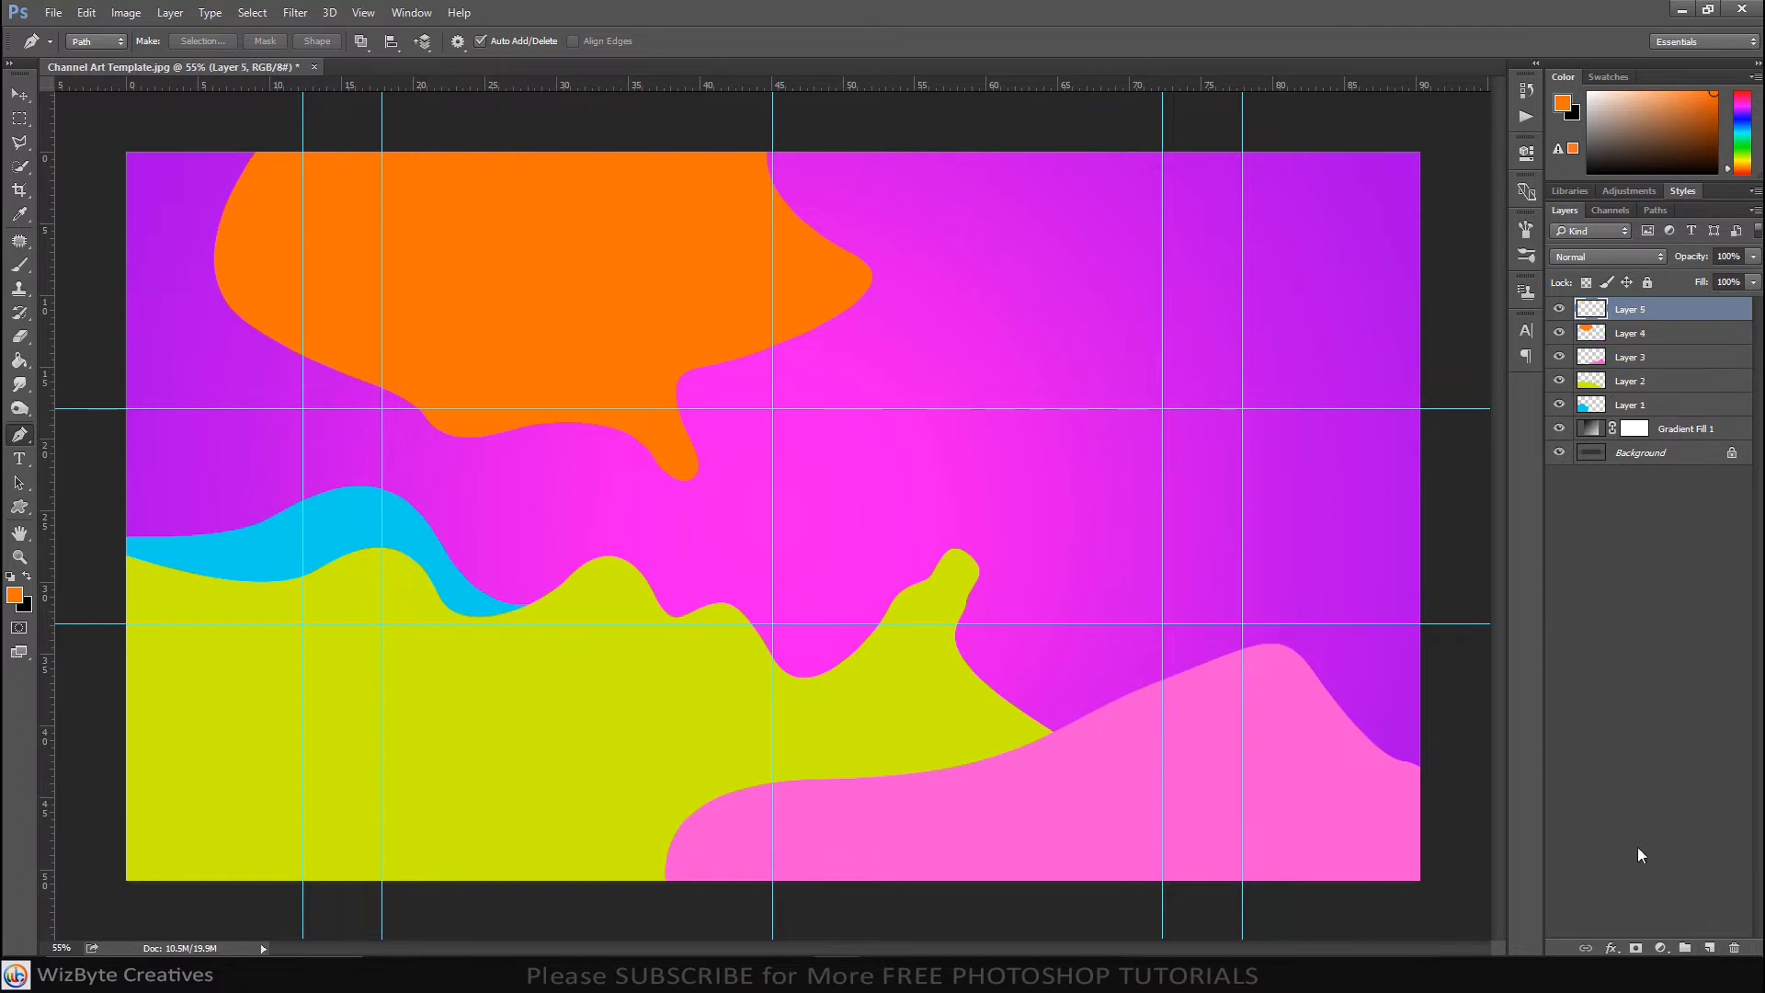
pyautogui.click(15, 599)
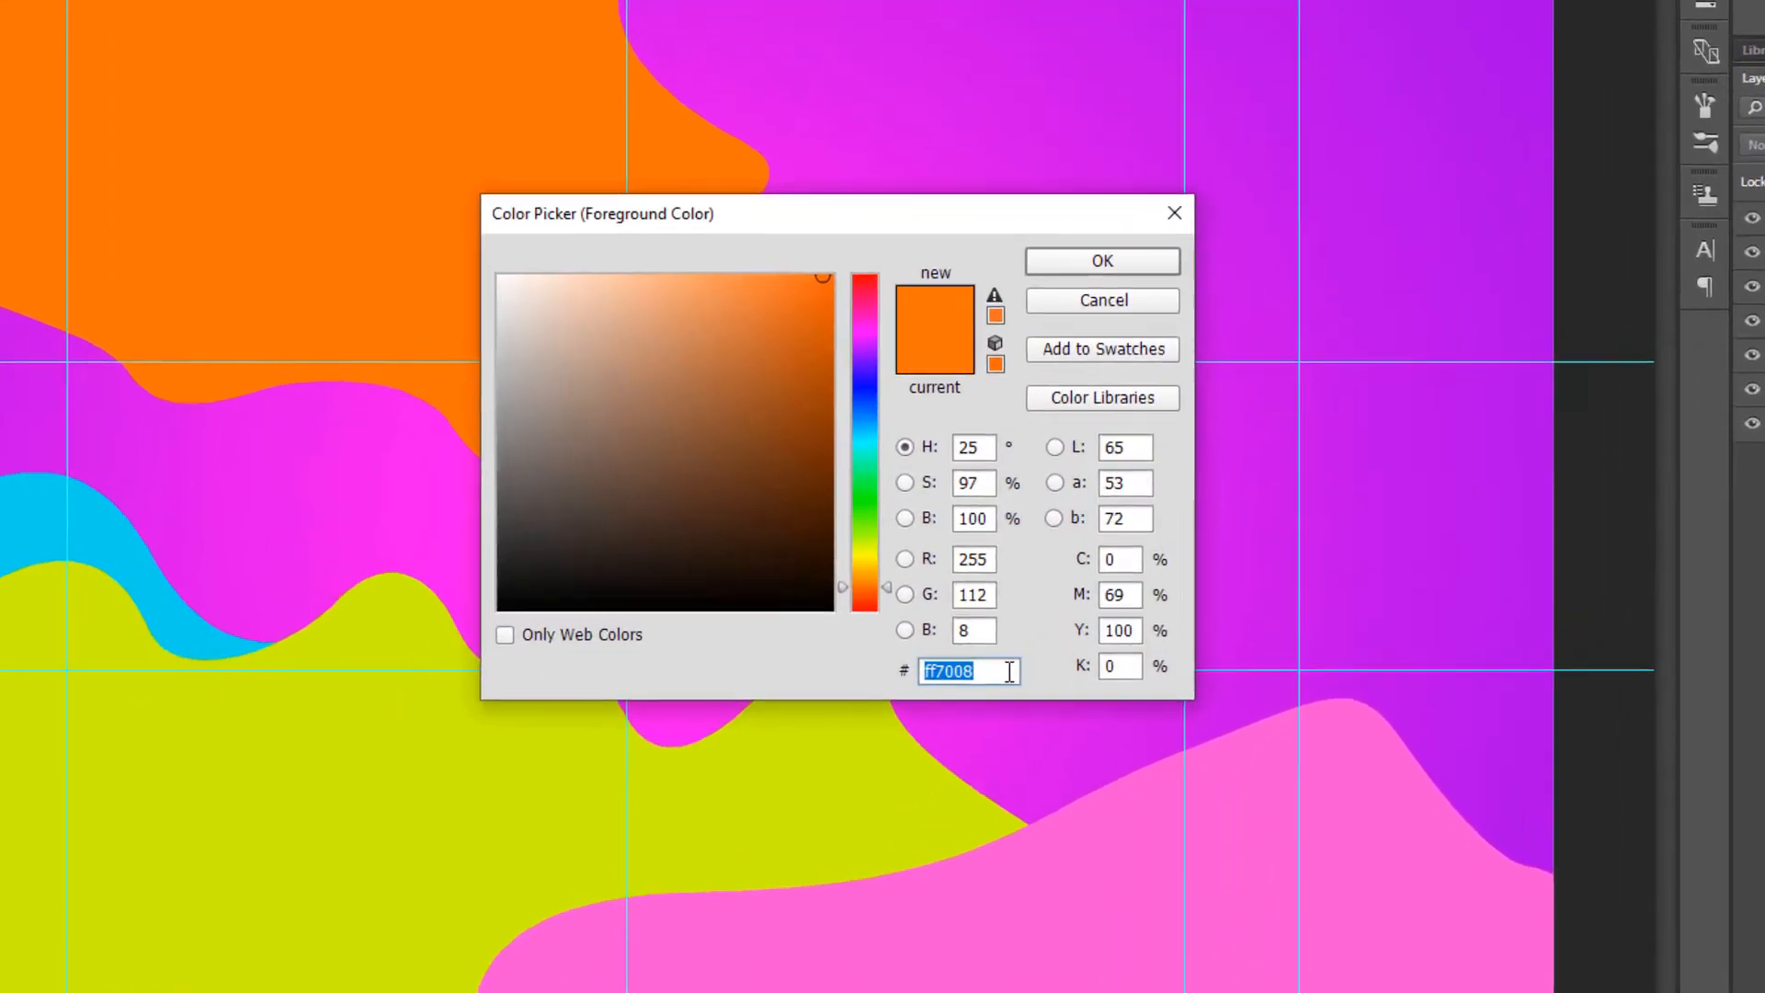
pyautogui.write('ff4fcc')
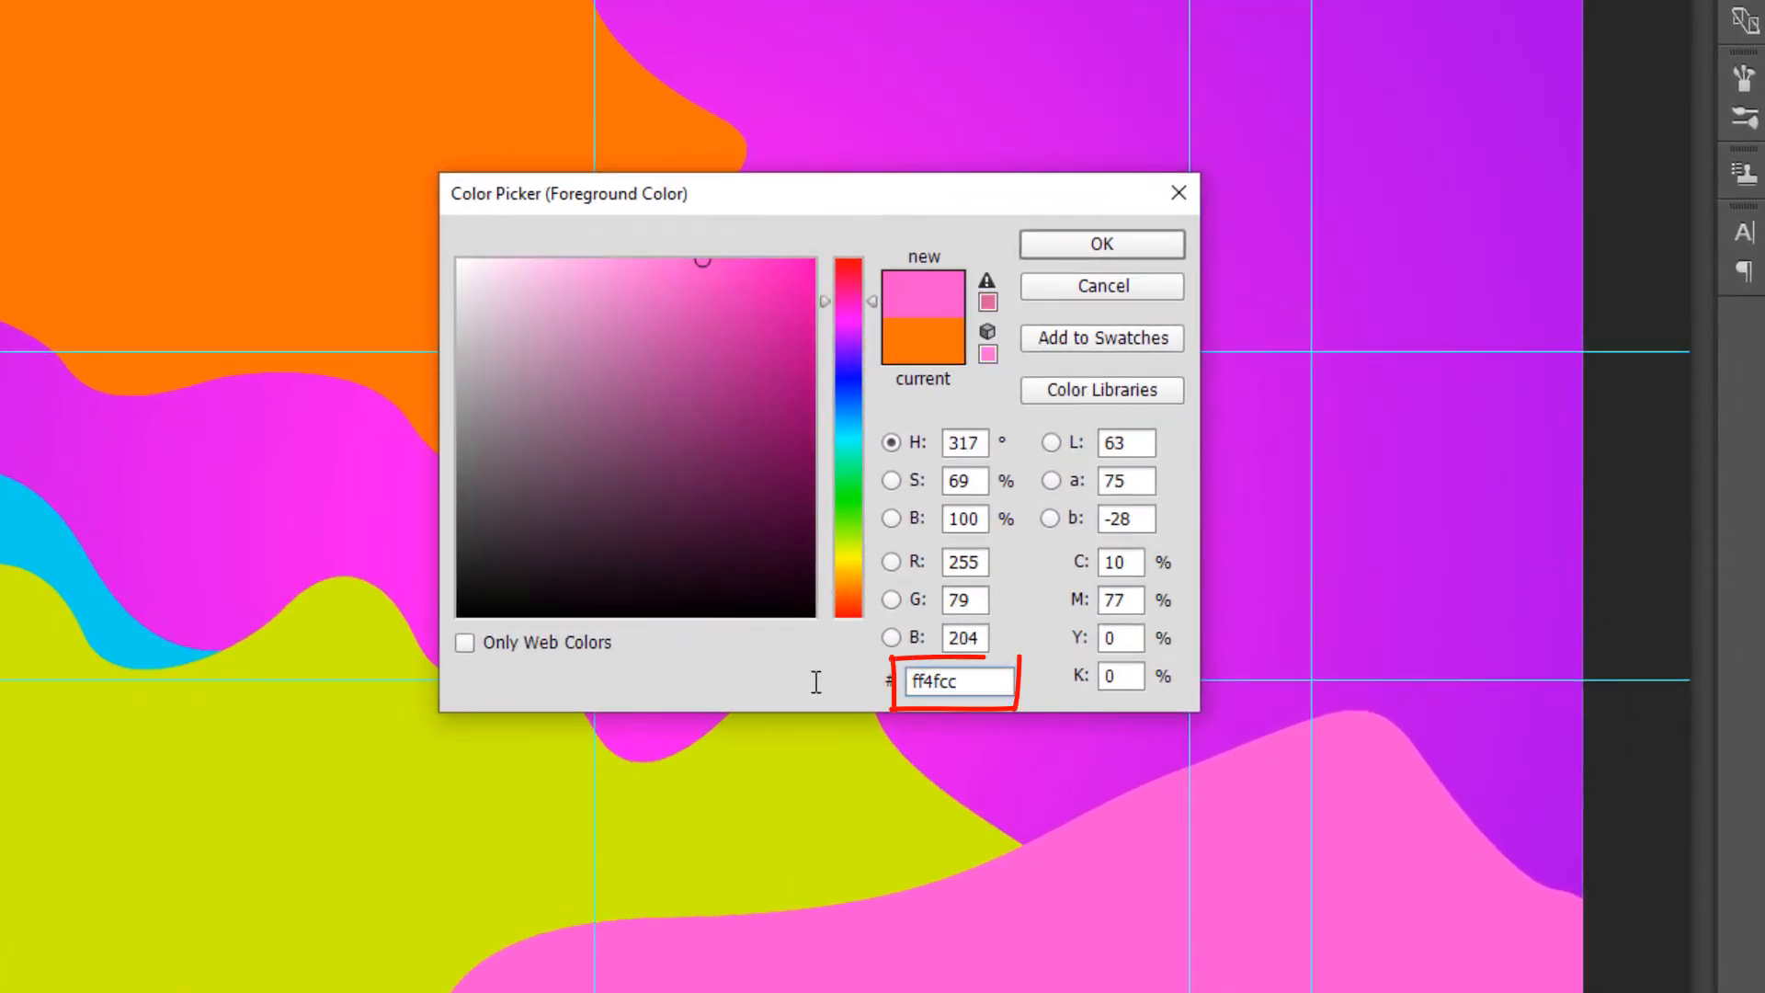
pyautogui.click(1090, 244)
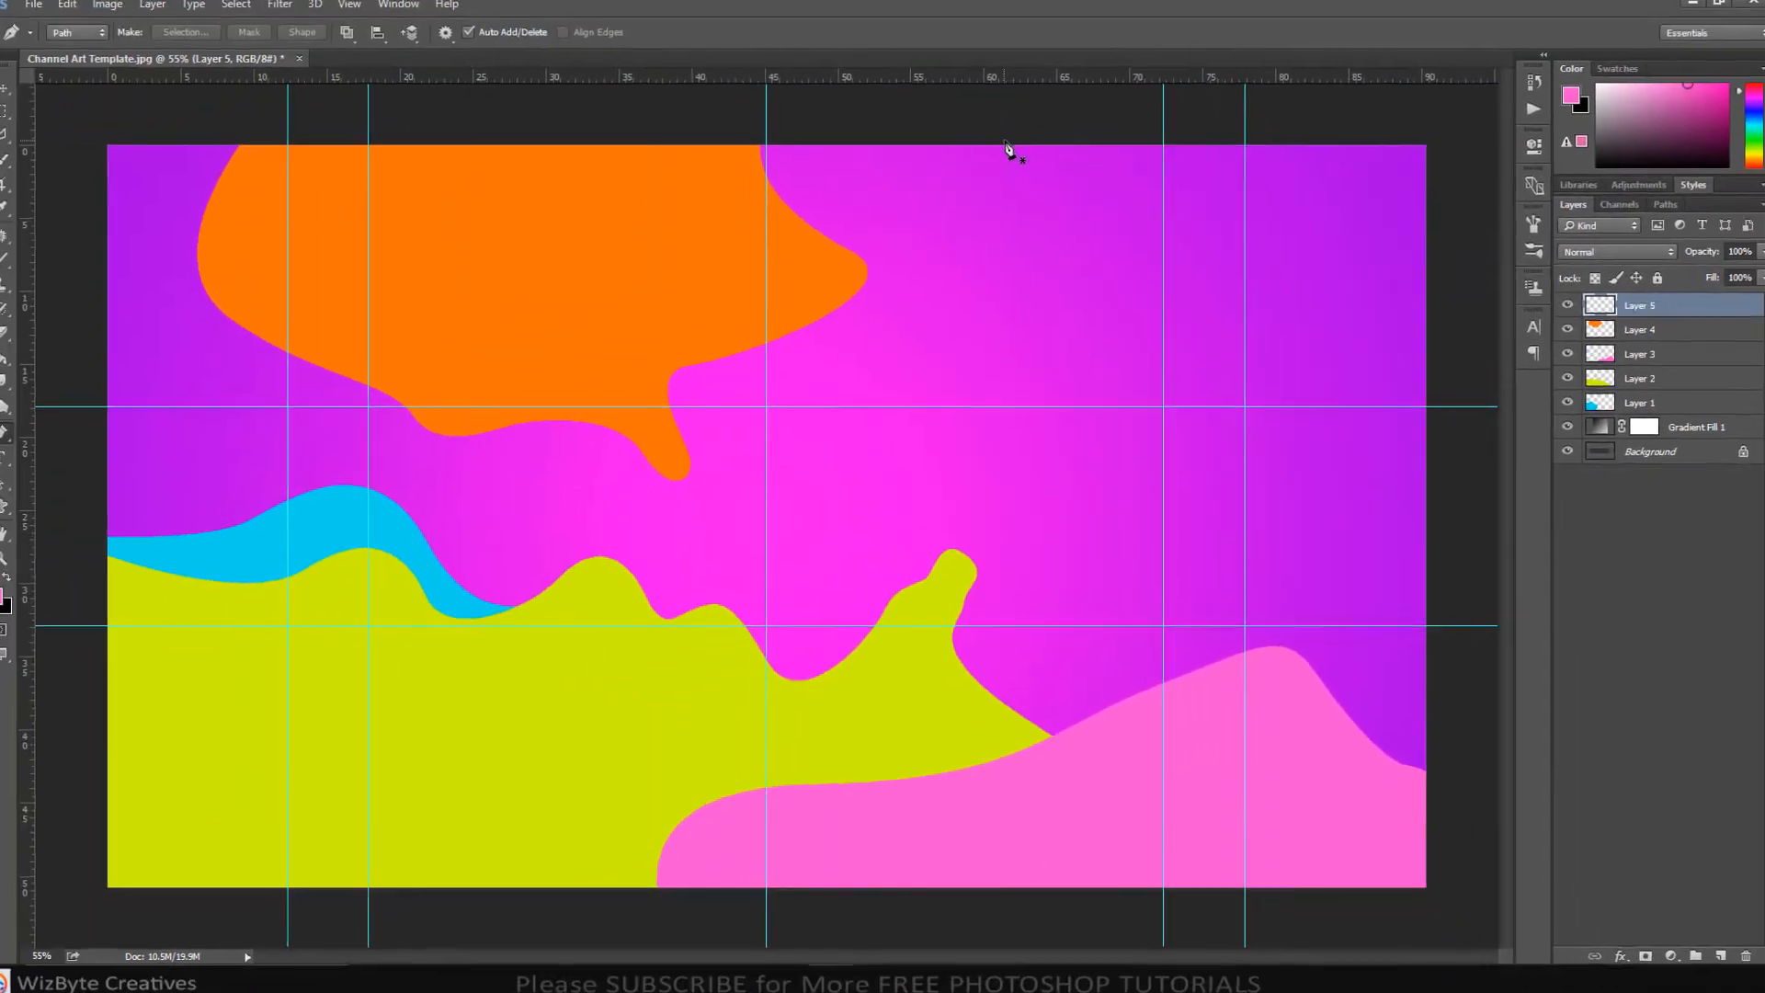
# Draw a closed wavy path with the Pen tool over the canvas's upper-right corner, extending past its top and right edges.
pyautogui.click(1040, 4)
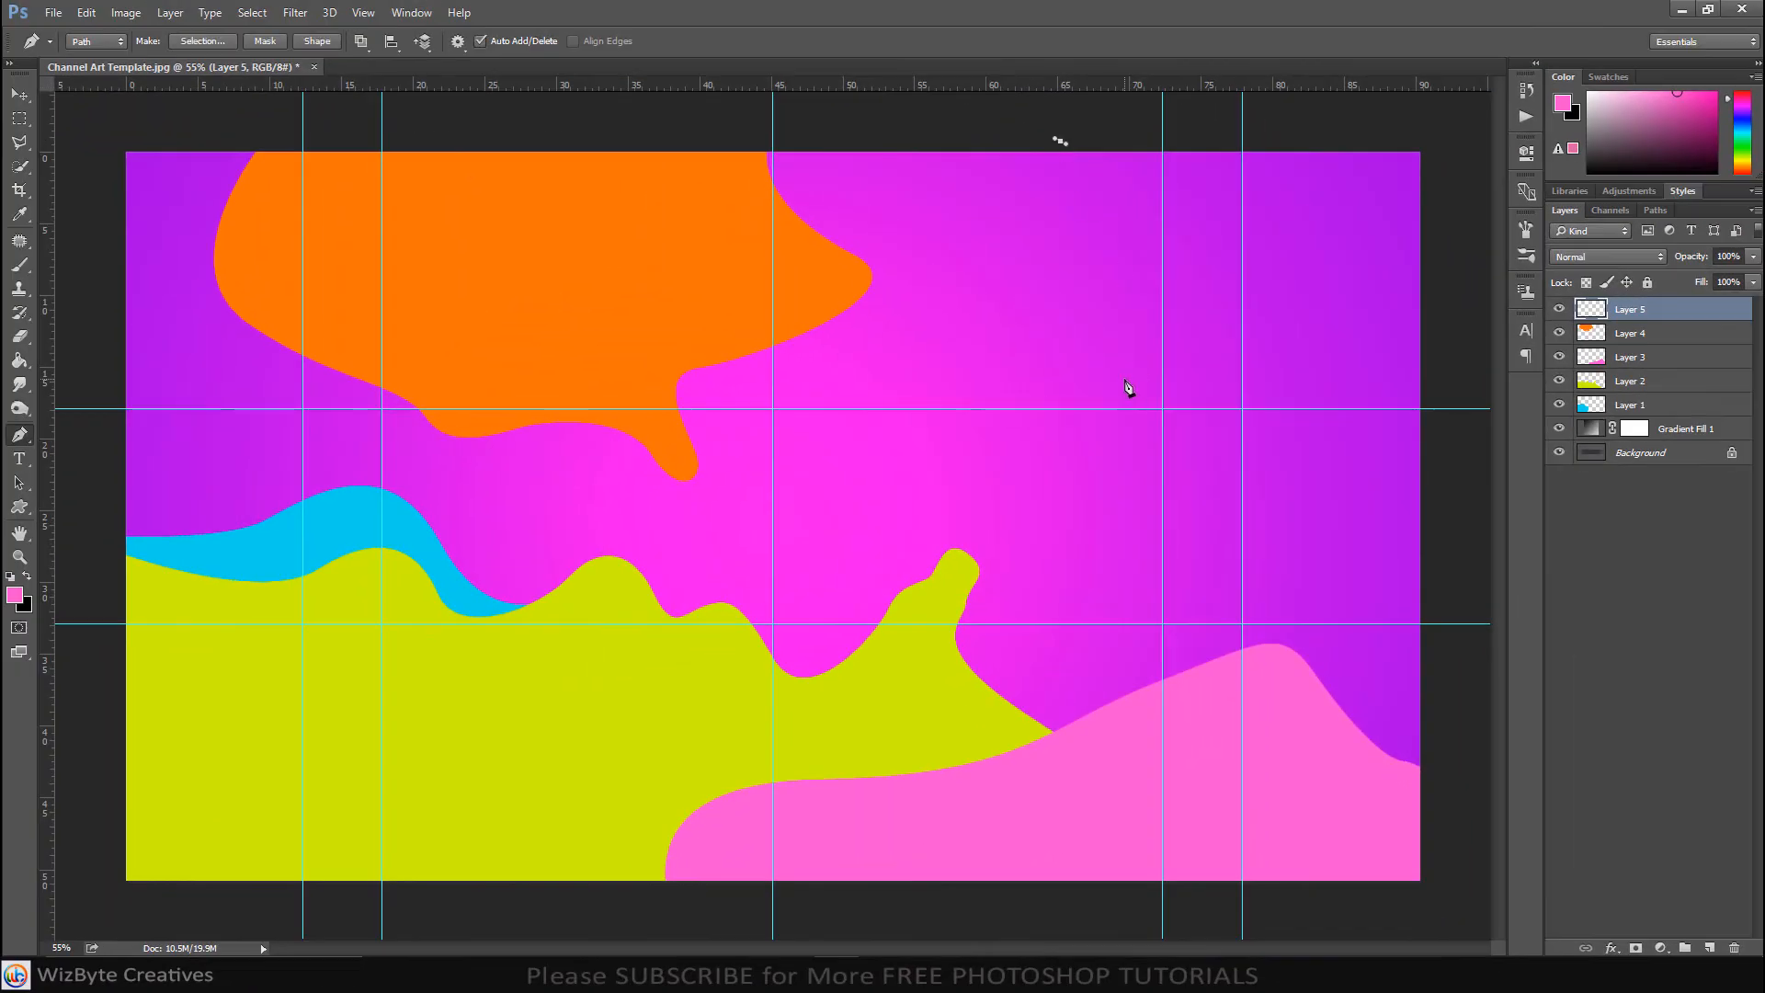
pyautogui.moveTo(1080, 308); pyautogui.dragTo(1009, 381)
pyautogui.moveTo(930, 443); pyautogui.dragTo(996, 489)
pyautogui.moveTo(1186, 490); pyautogui.dragTo(1224, 528)
pyautogui.moveTo(1427, 578); pyautogui.dragTo(1447, 505)
pyautogui.moveTo(1387, 399); pyautogui.dragTo(1411, 330)
pyautogui.moveTo(1448, 248); pyautogui.dragTo(1456, 213)
pyautogui.click(1445, 131)
pyautogui.moveTo(1309, 128); pyautogui.dragTo(1257, 133)
pyautogui.click(1061, 142)
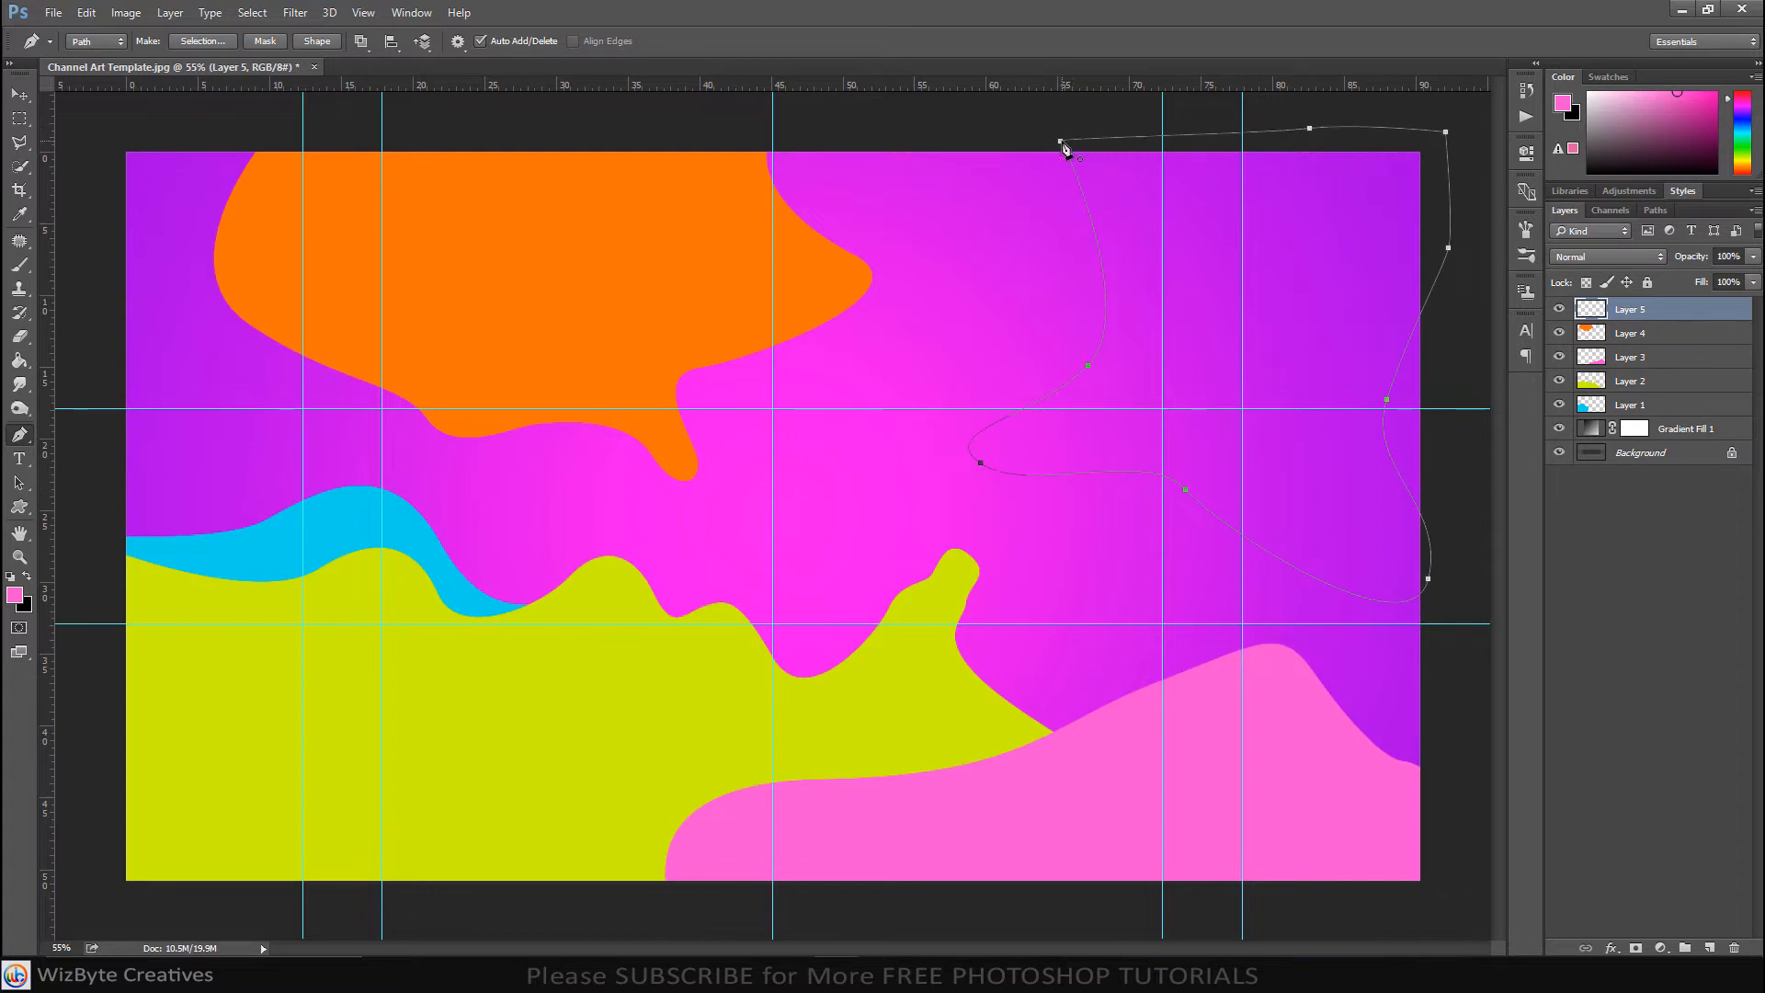
# Fill the upper-right path with the pink foreground colour and delete the path.
pyautogui.rightClick(1164, 256)
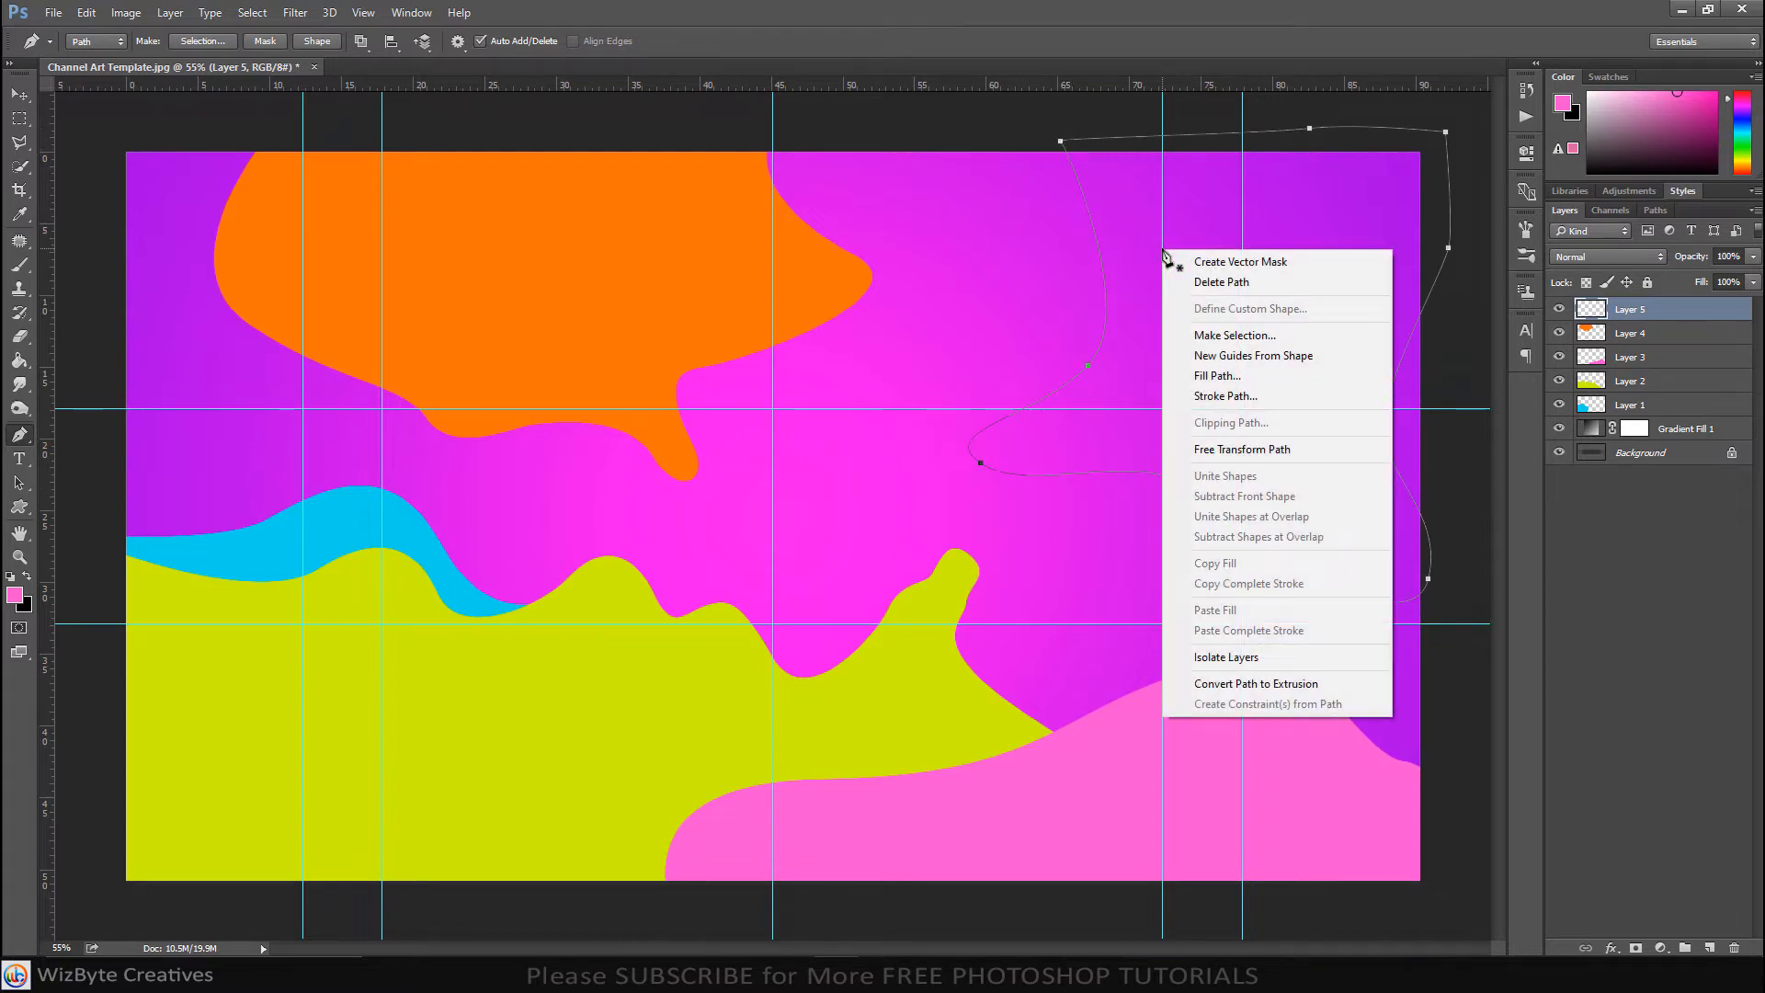
pyautogui.click(1232, 377)
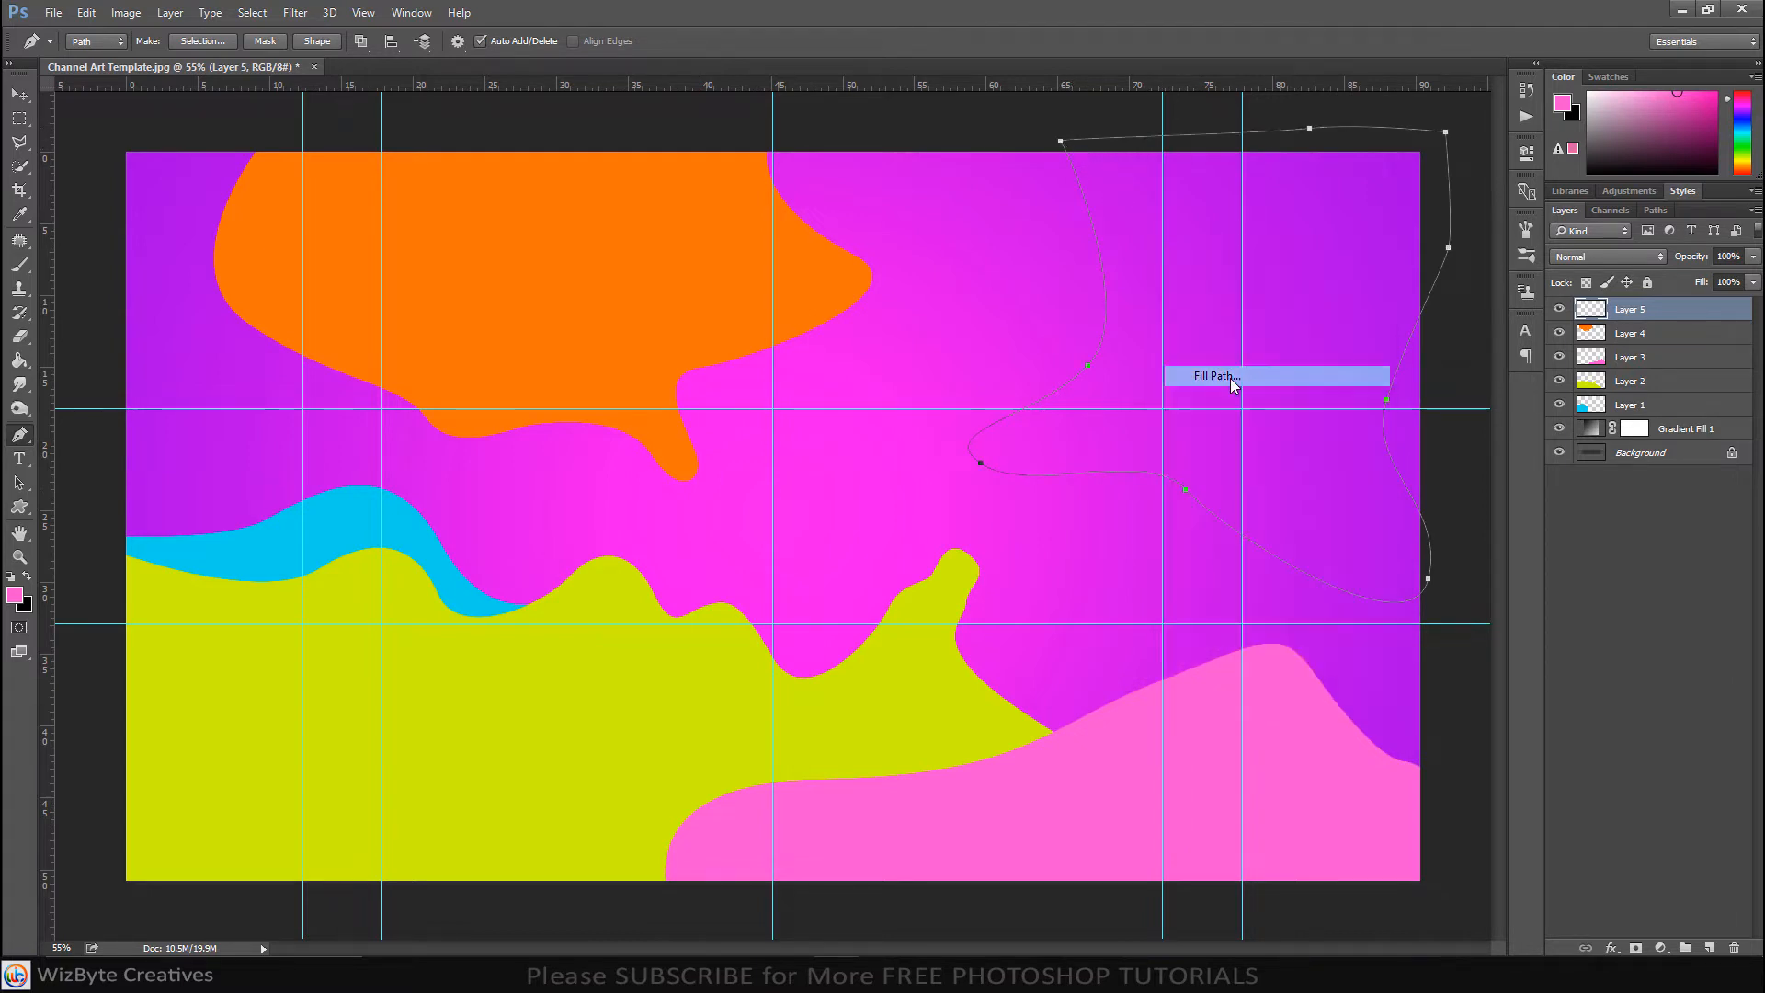
pyautogui.click(1013, 274)
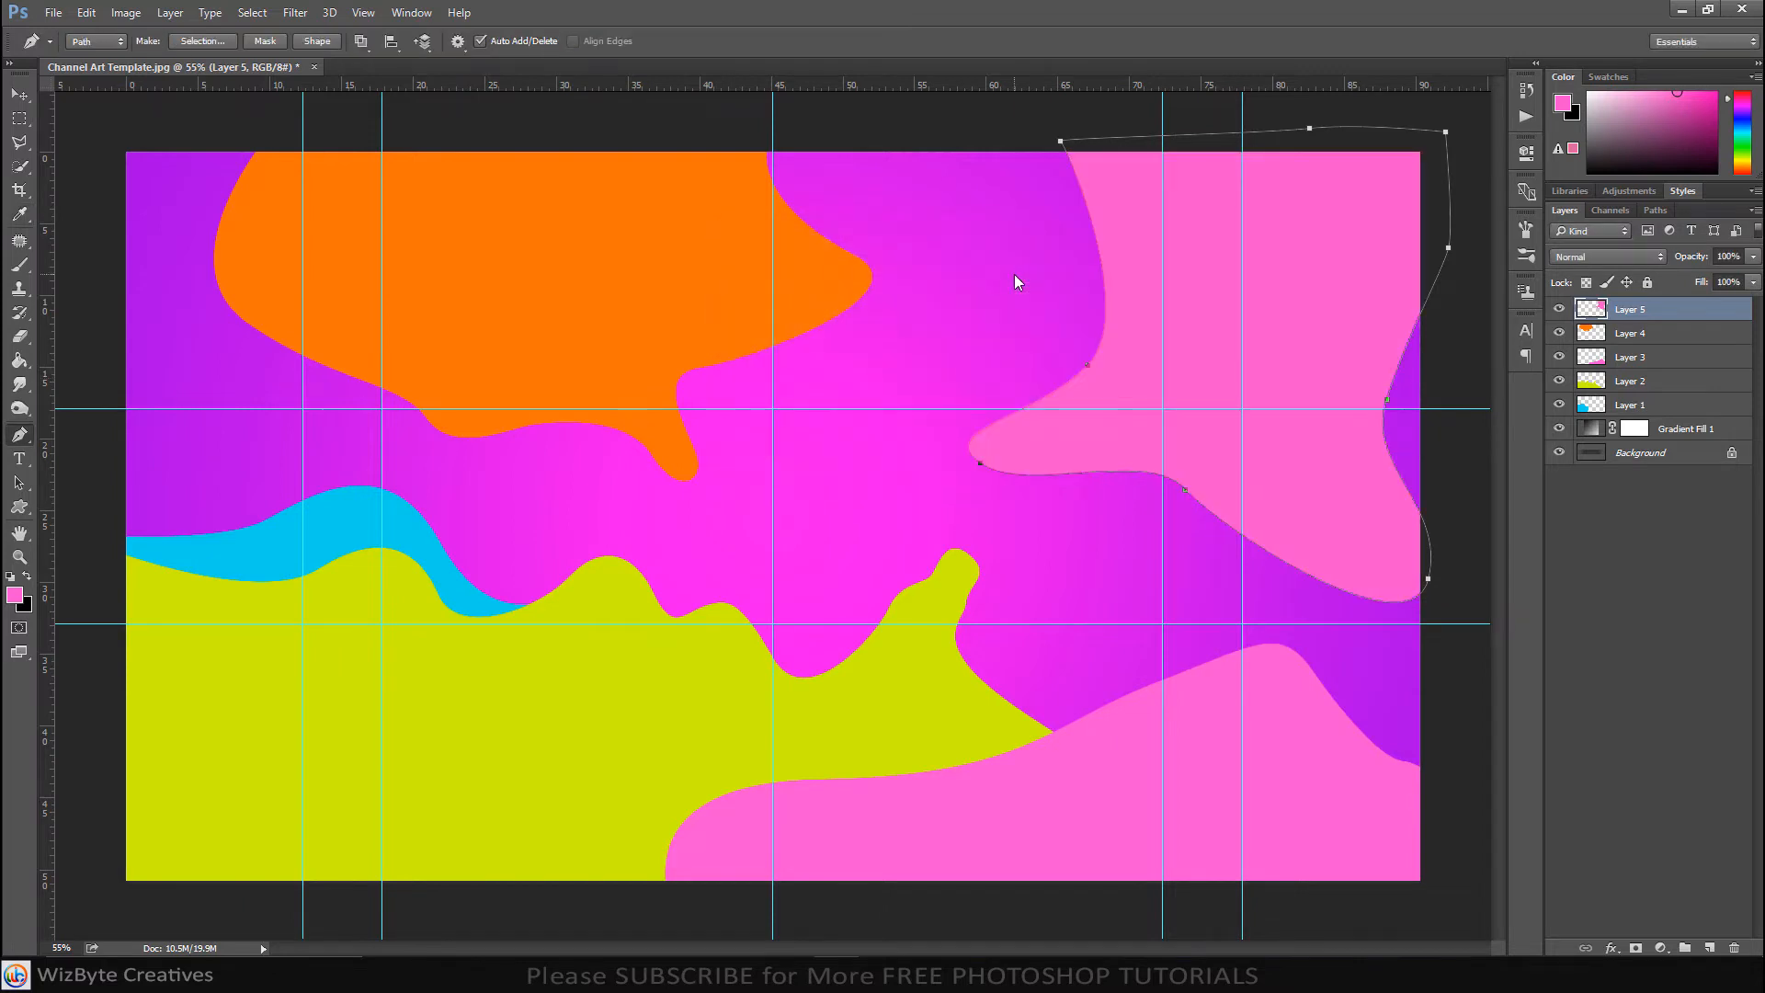
pyautogui.press('Delete')
pyautogui.press('Delete')
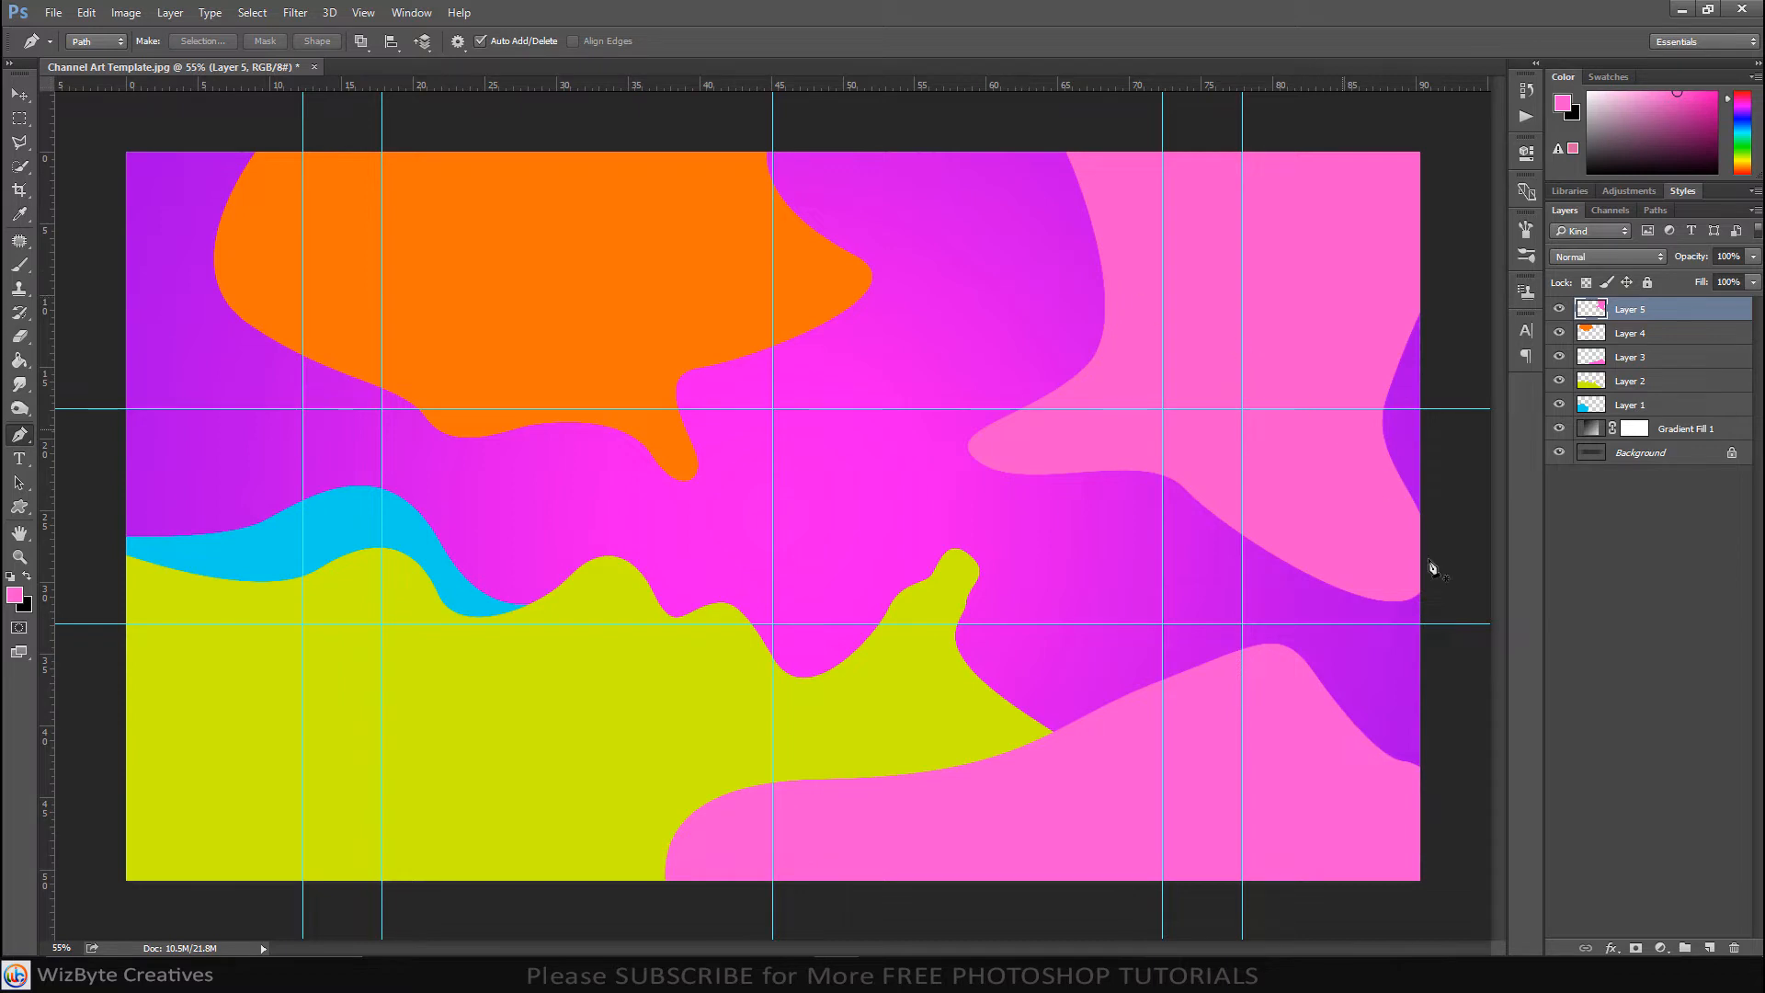
# Create a new empty layer above the upper-right pink shape and sample the blue shape's colour, #00d4e9, as the foreground colour.
pyautogui.click(1710, 948)
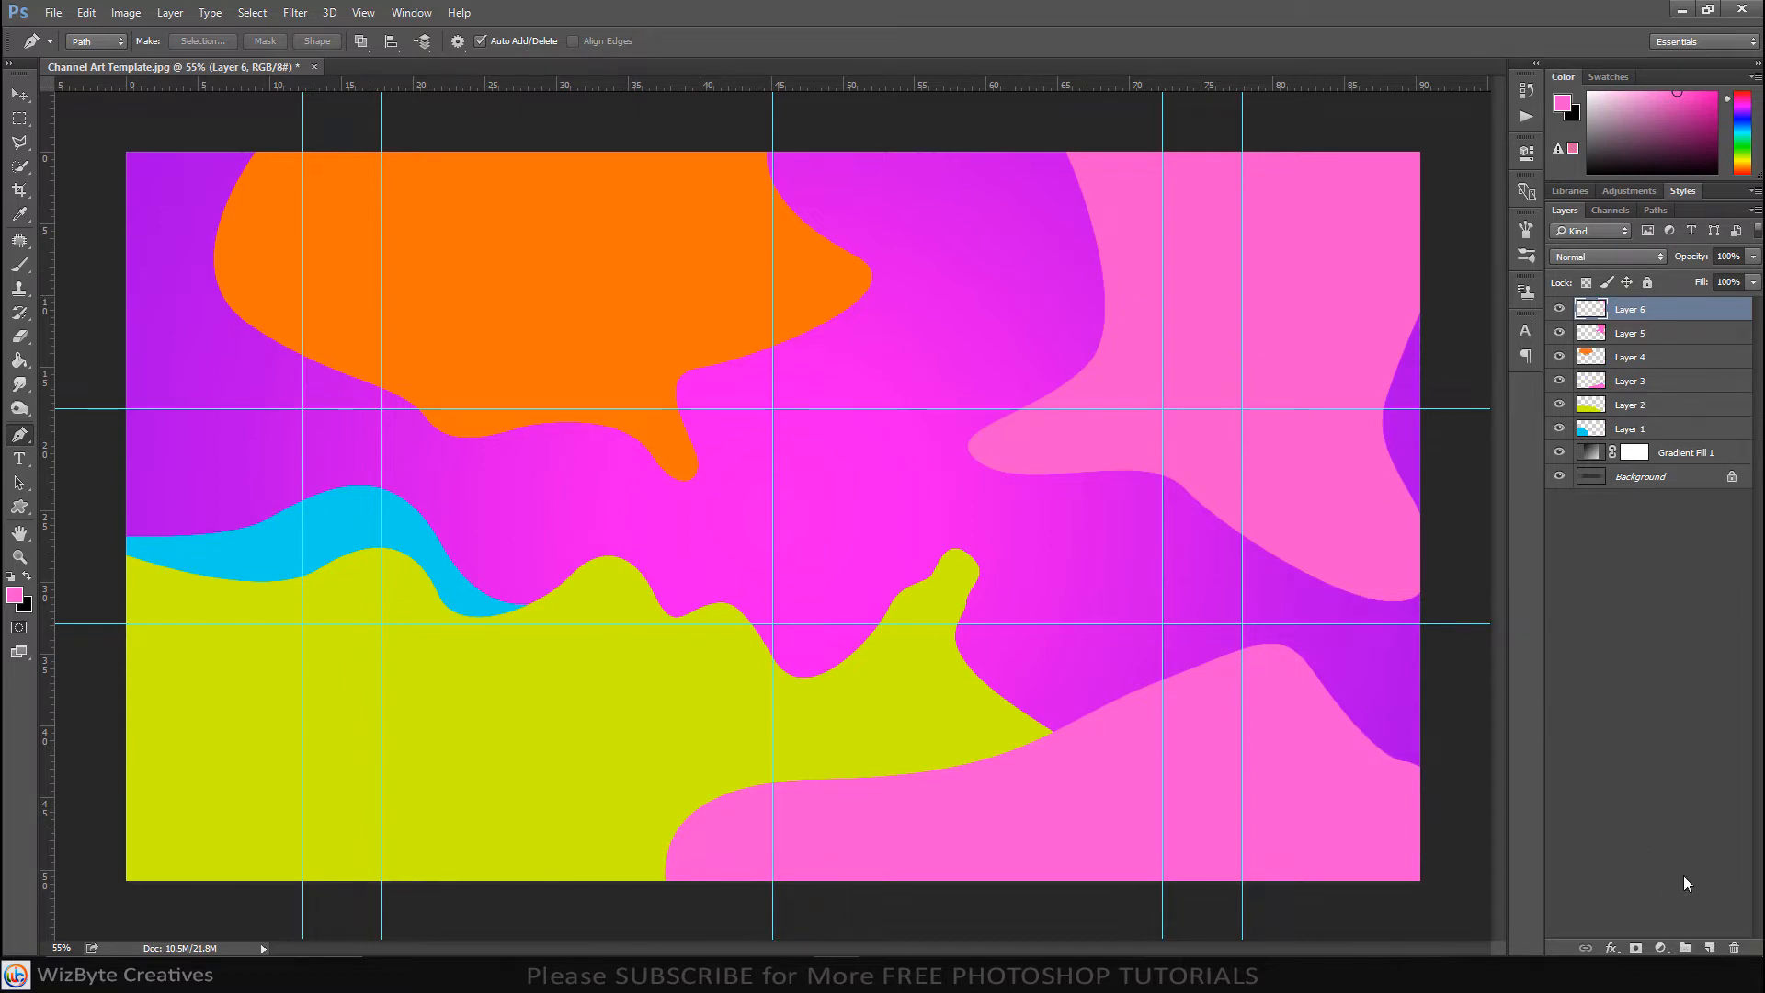
pyautogui.click(16, 597)
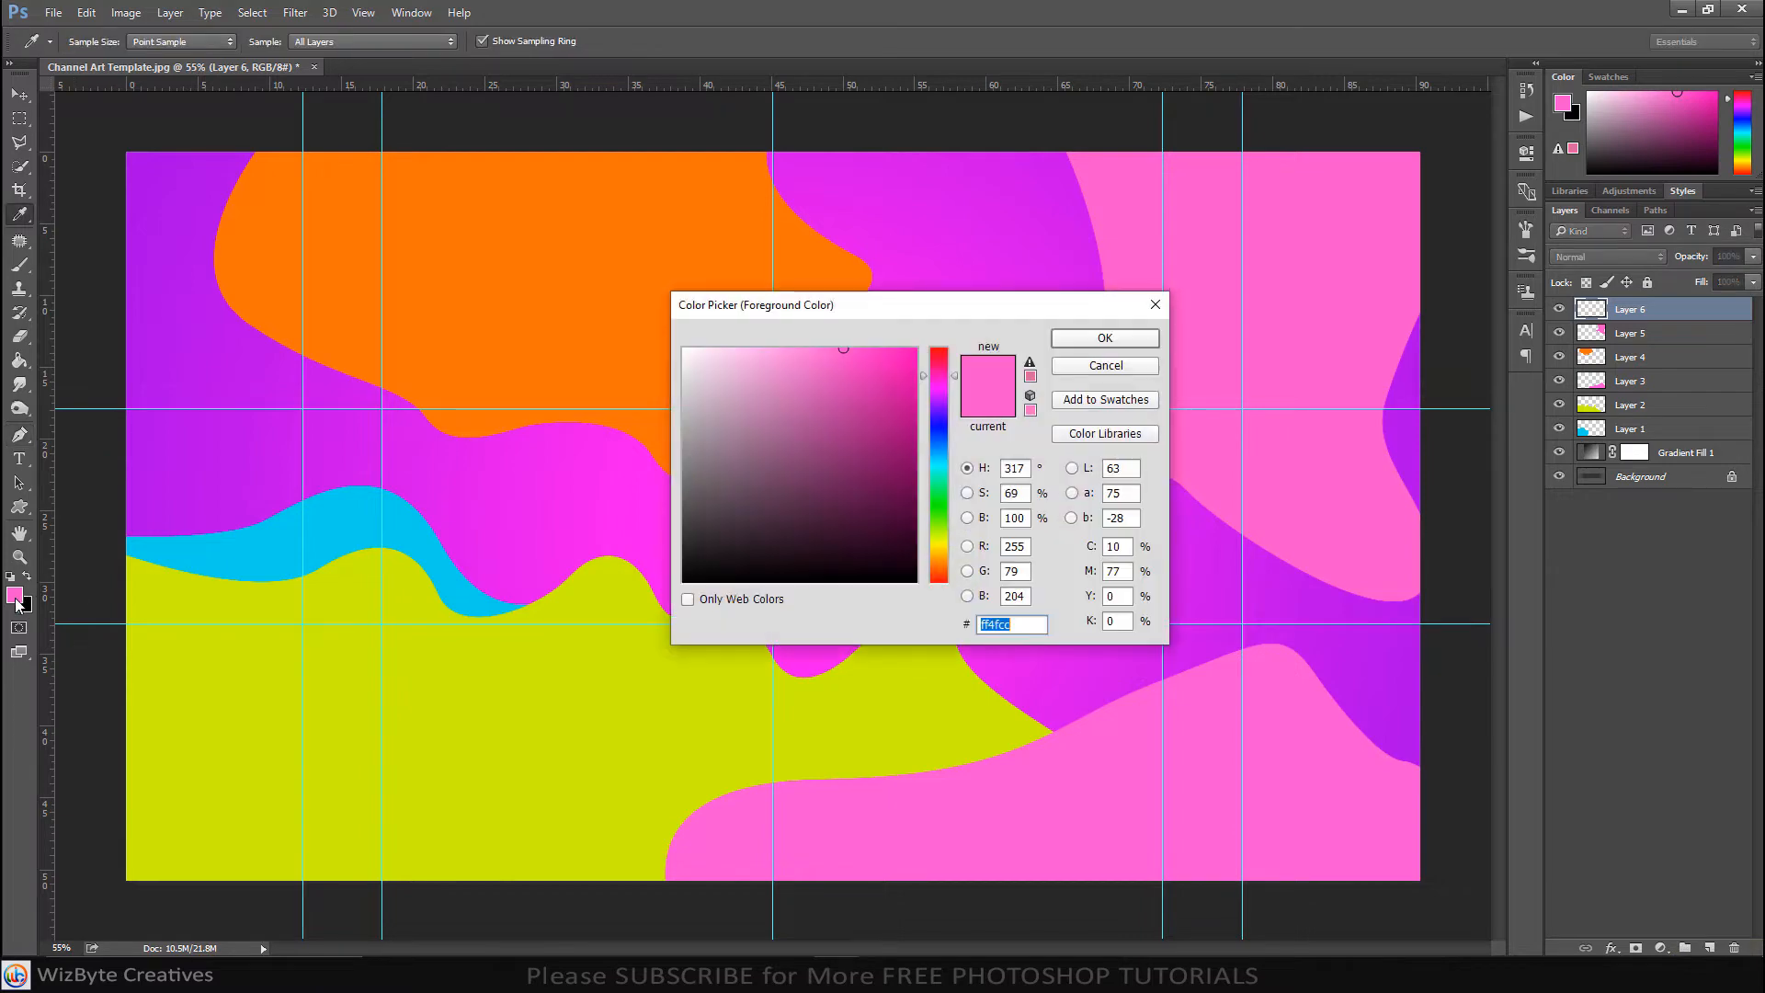
pyautogui.click(453, 577)
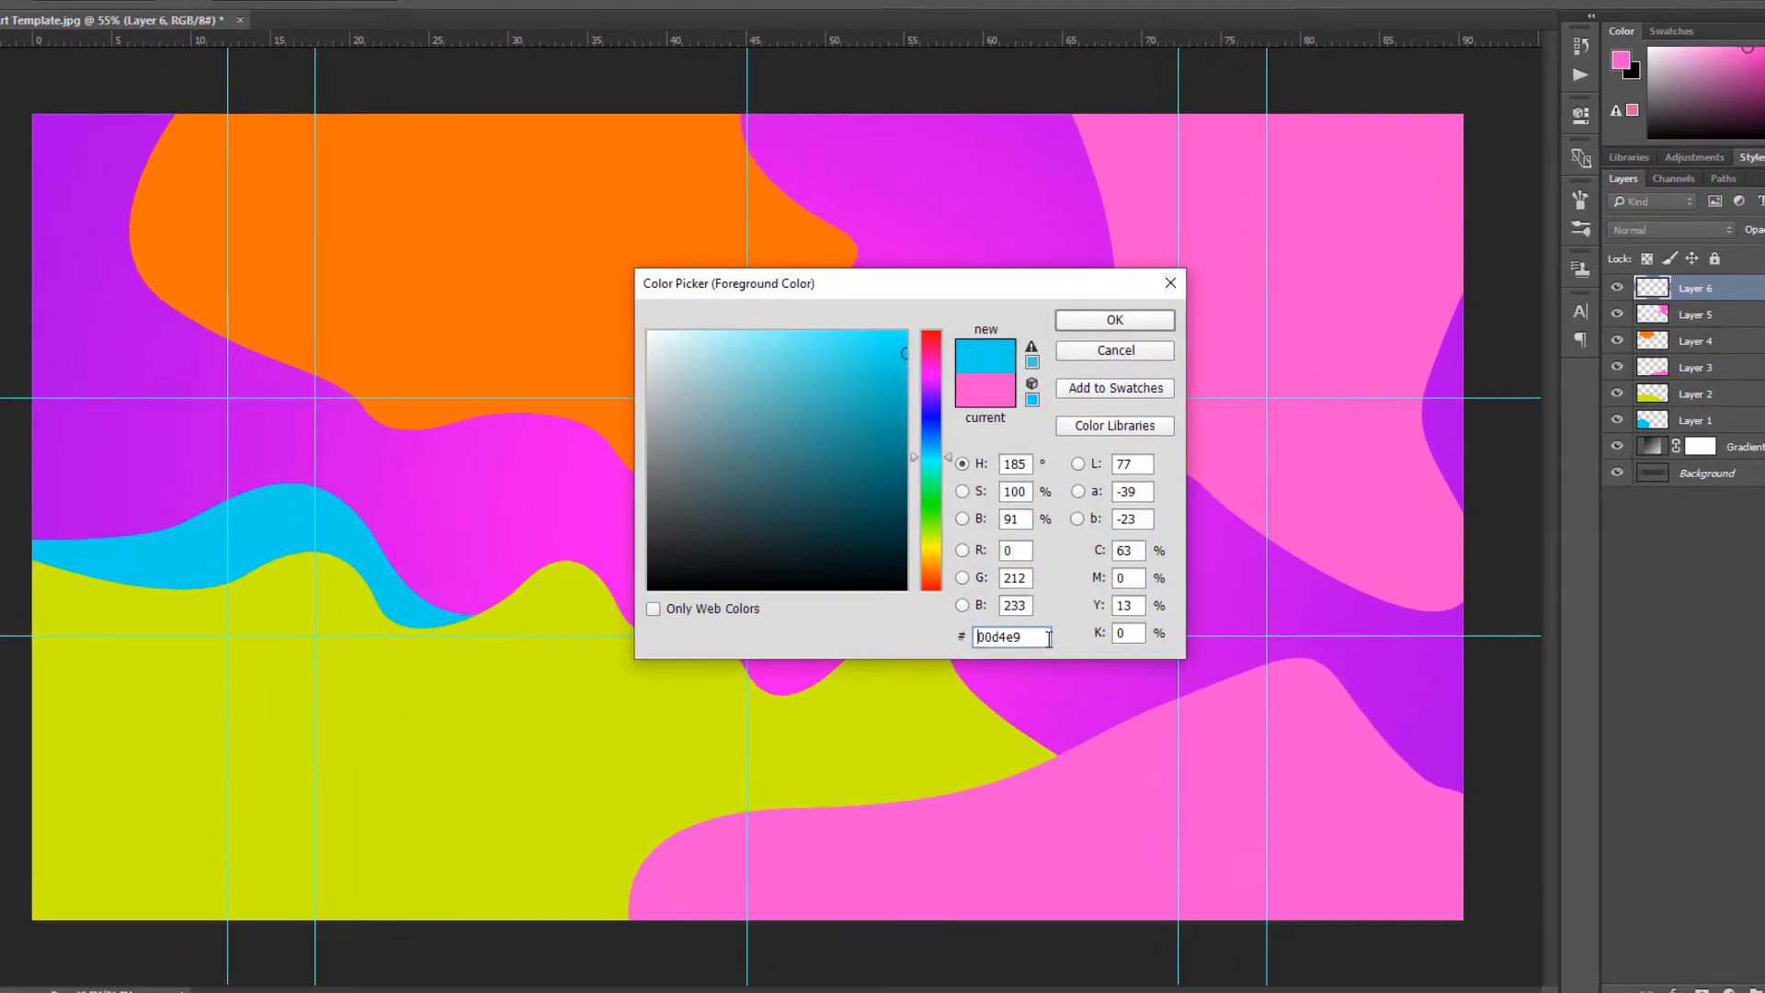
pyautogui.doubleClick(1002, 624)
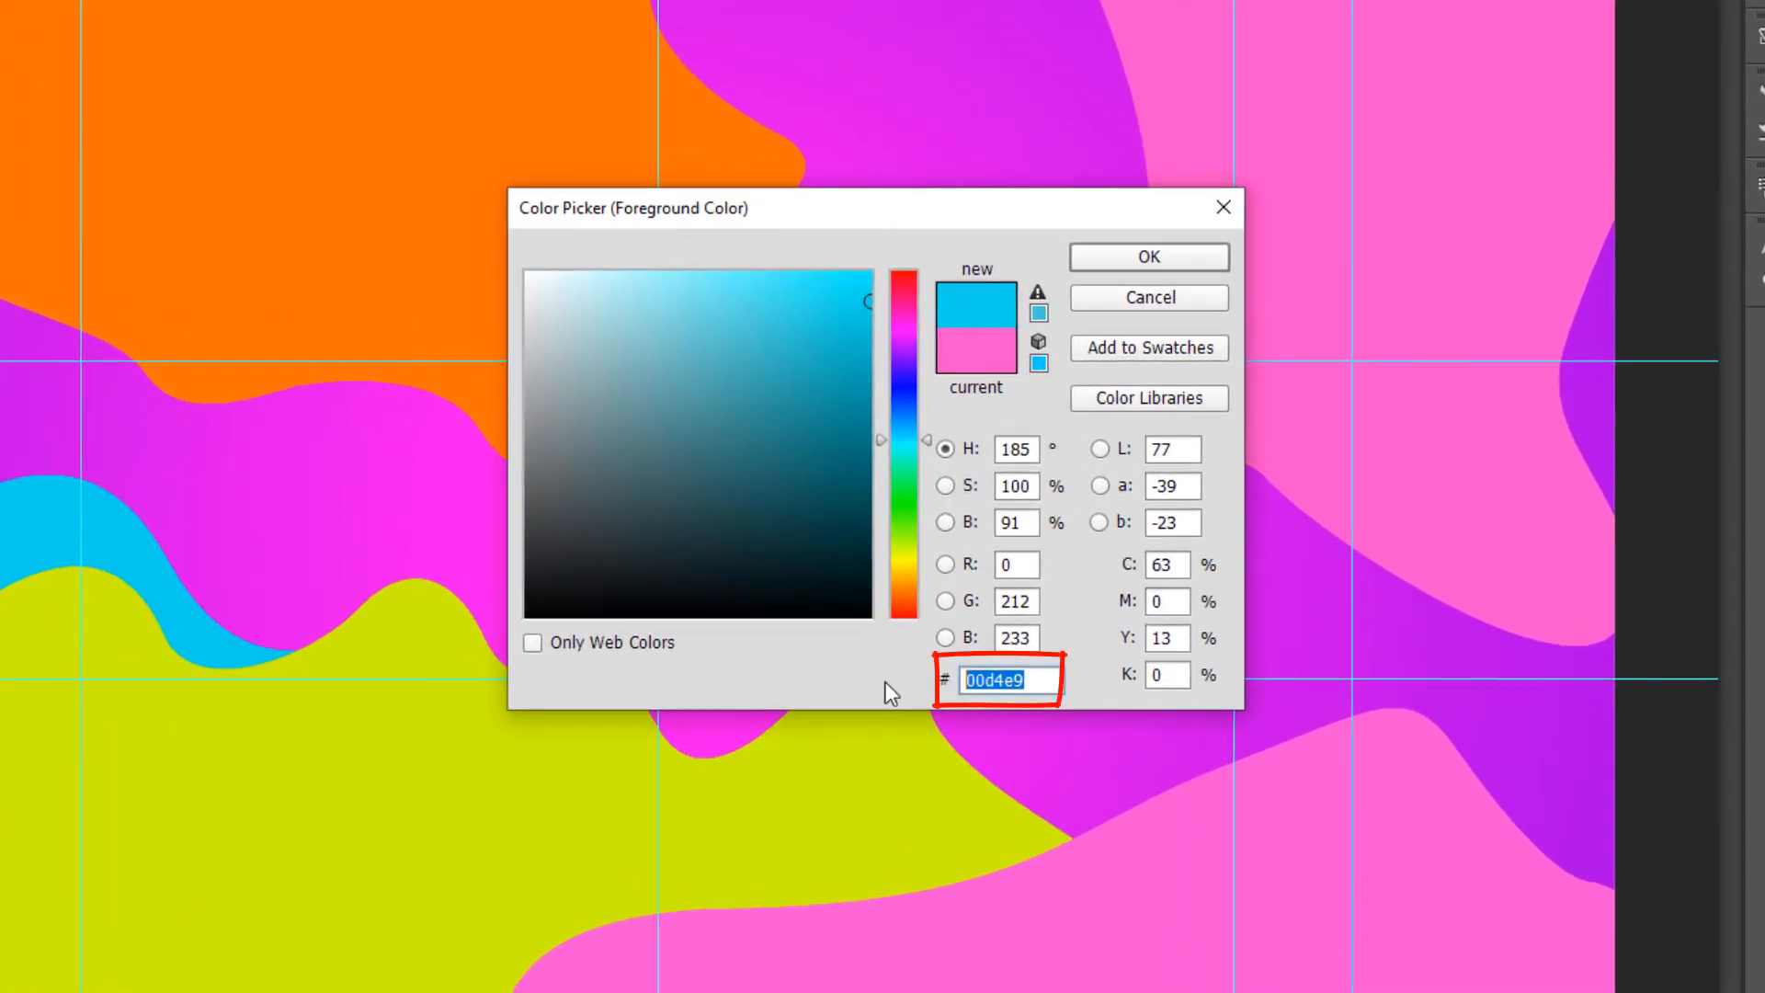
pyautogui.click(1151, 258)
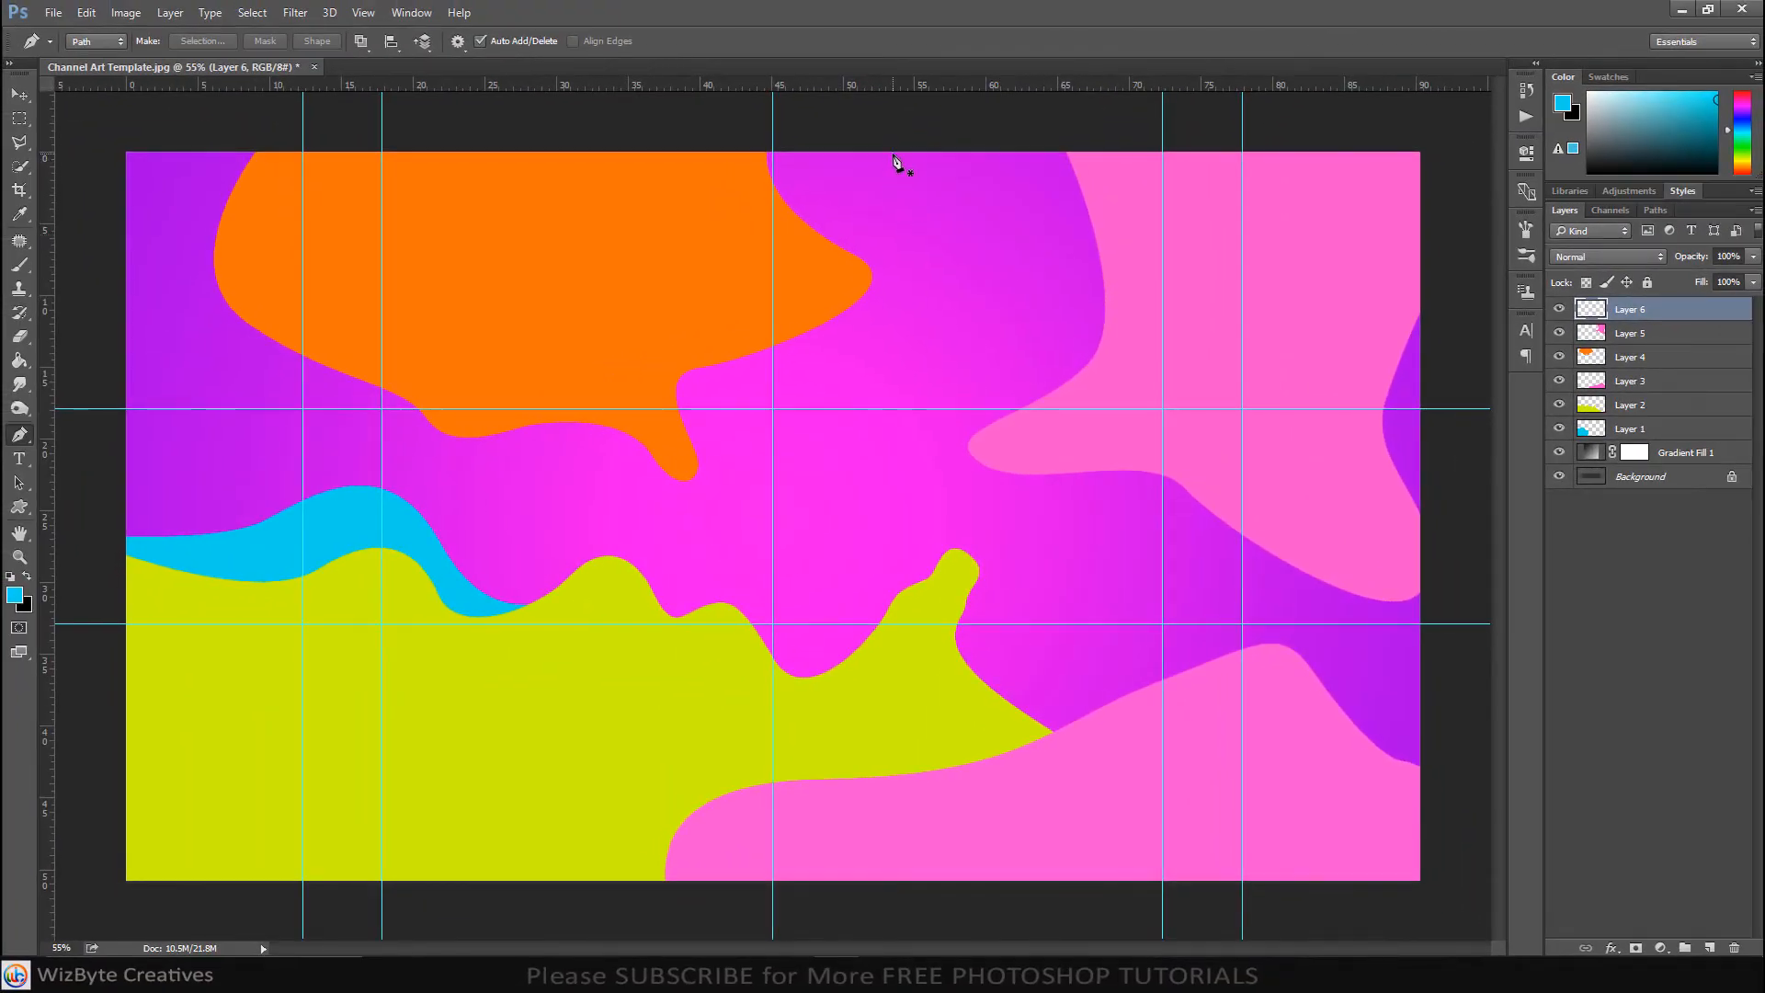
# Draw a closed wavy path with the Pen tool from the canvas's upper centre across the upper-right pink shape, extending past the top edge.
pyautogui.click(803, 147)
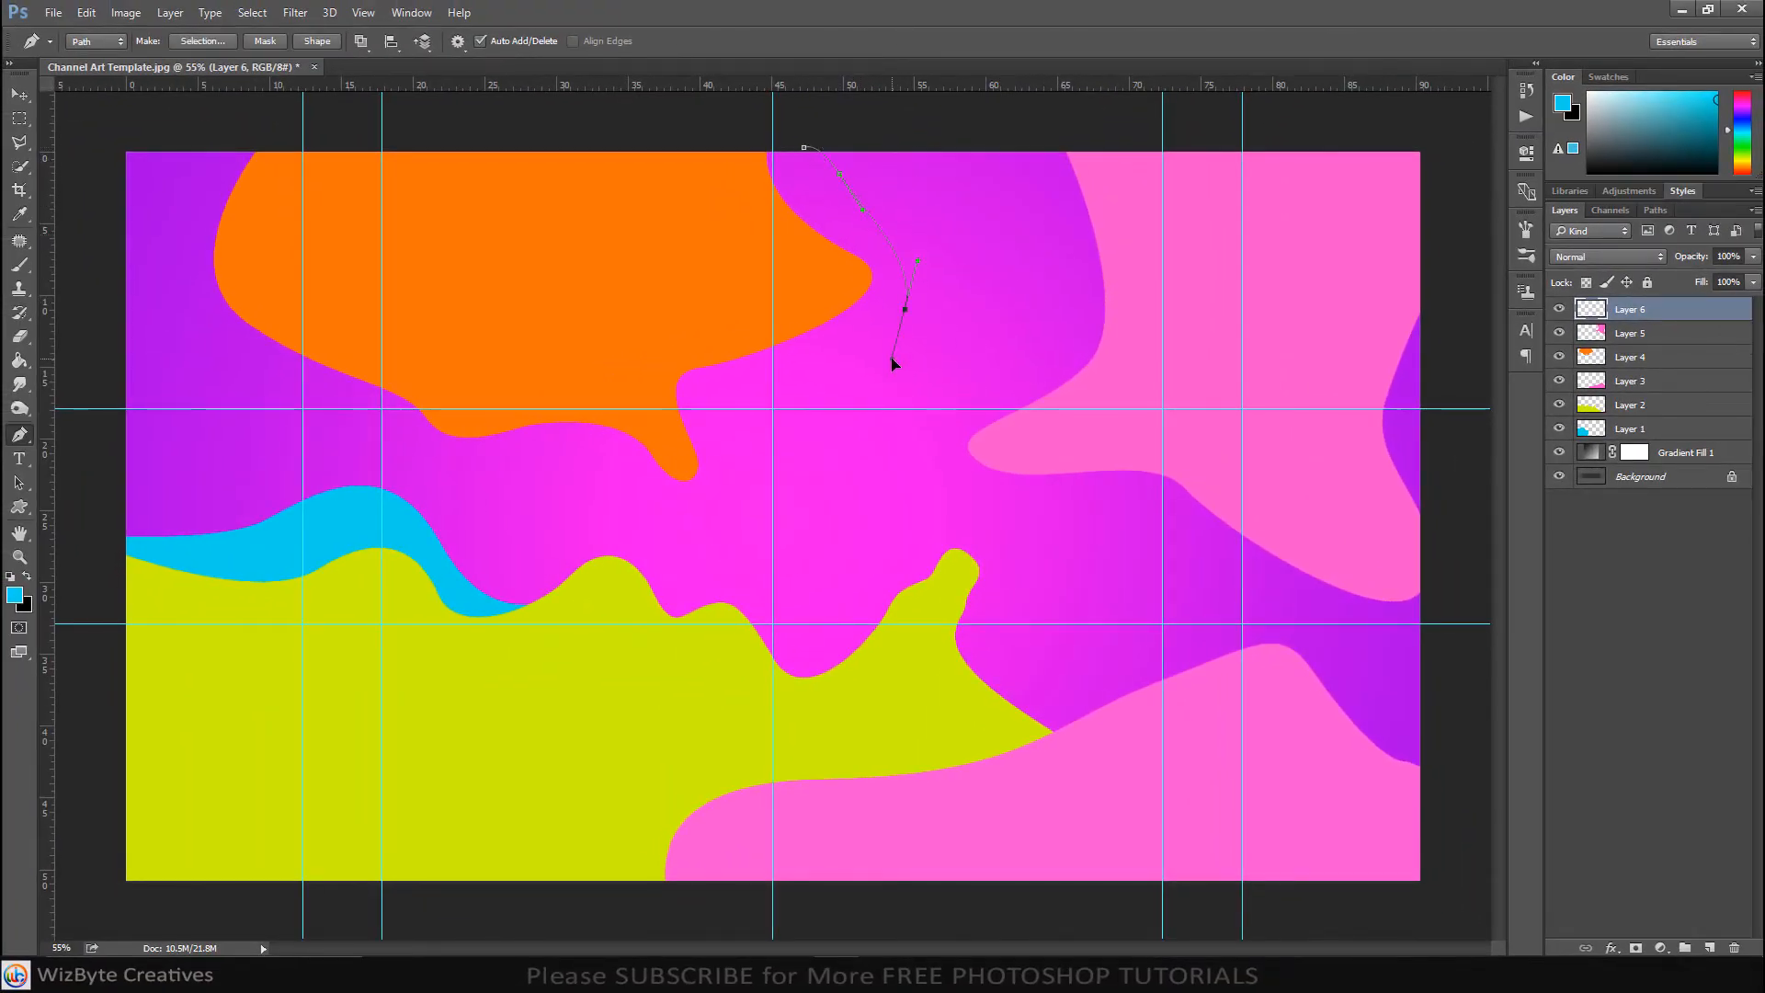
pyautogui.moveTo(1065, 432); pyautogui.dragTo(1084, 426)
pyautogui.moveTo(1190, 463); pyautogui.dragTo(1204, 489)
pyautogui.hotkey('ctrl', 'z')
pyautogui.moveTo(1062, 432); pyautogui.dragTo(1260, 508)
pyautogui.moveTo(1317, 417); pyautogui.dragTo(1304, 358)
pyautogui.moveTo(1278, 215); pyautogui.dragTo(1373, 121)
pyautogui.click(803, 128)
pyautogui.click(805, 149)
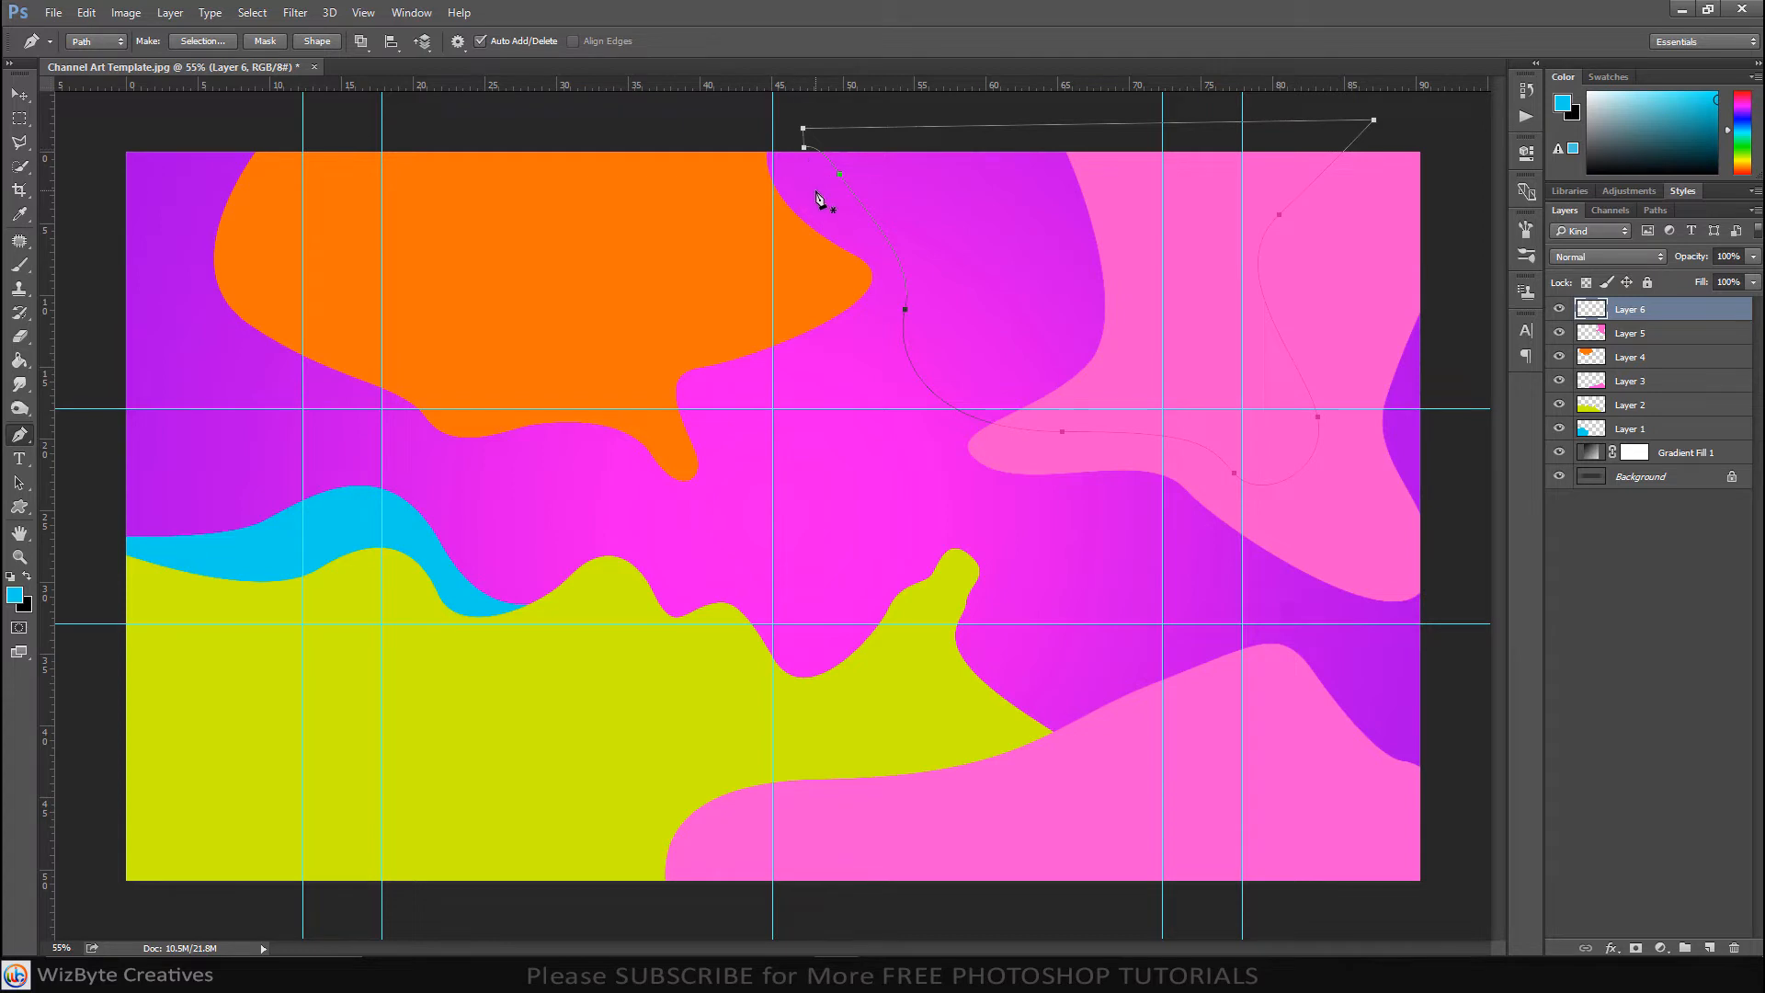
# Fill the new upper path with the blue foreground colour at 100% opacity and delete the path.
pyautogui.rightClick(990, 239)
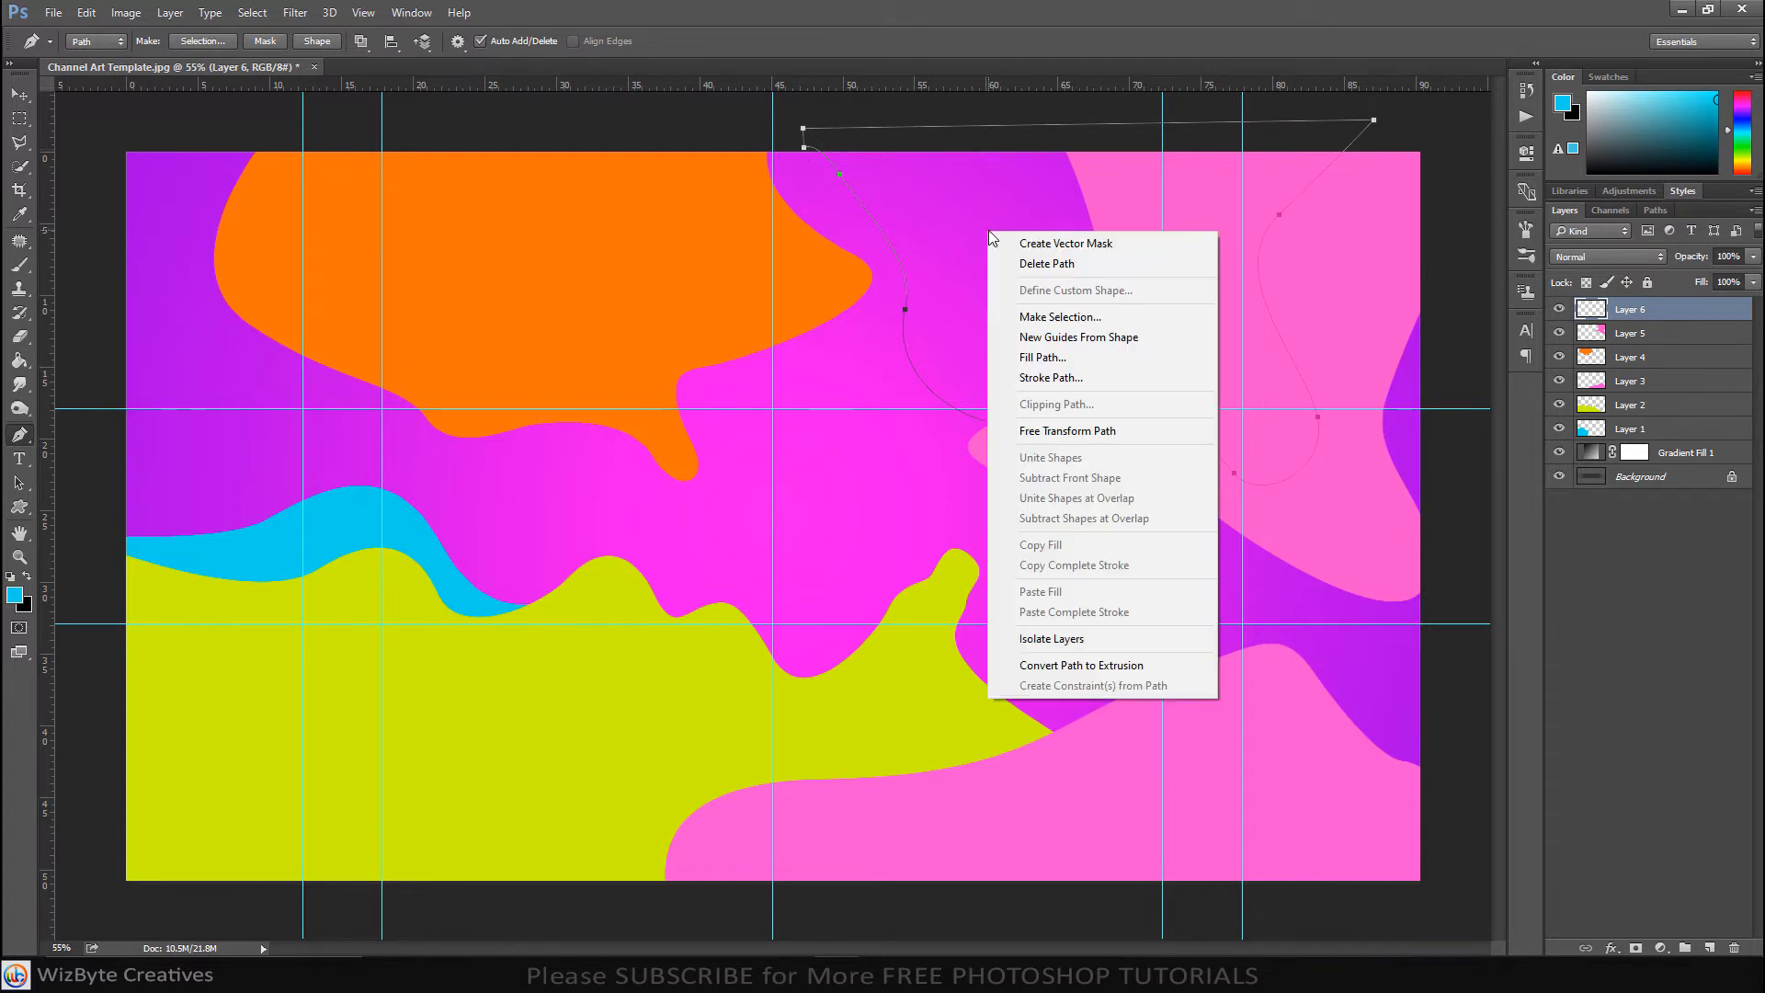
pyautogui.click(1046, 361)
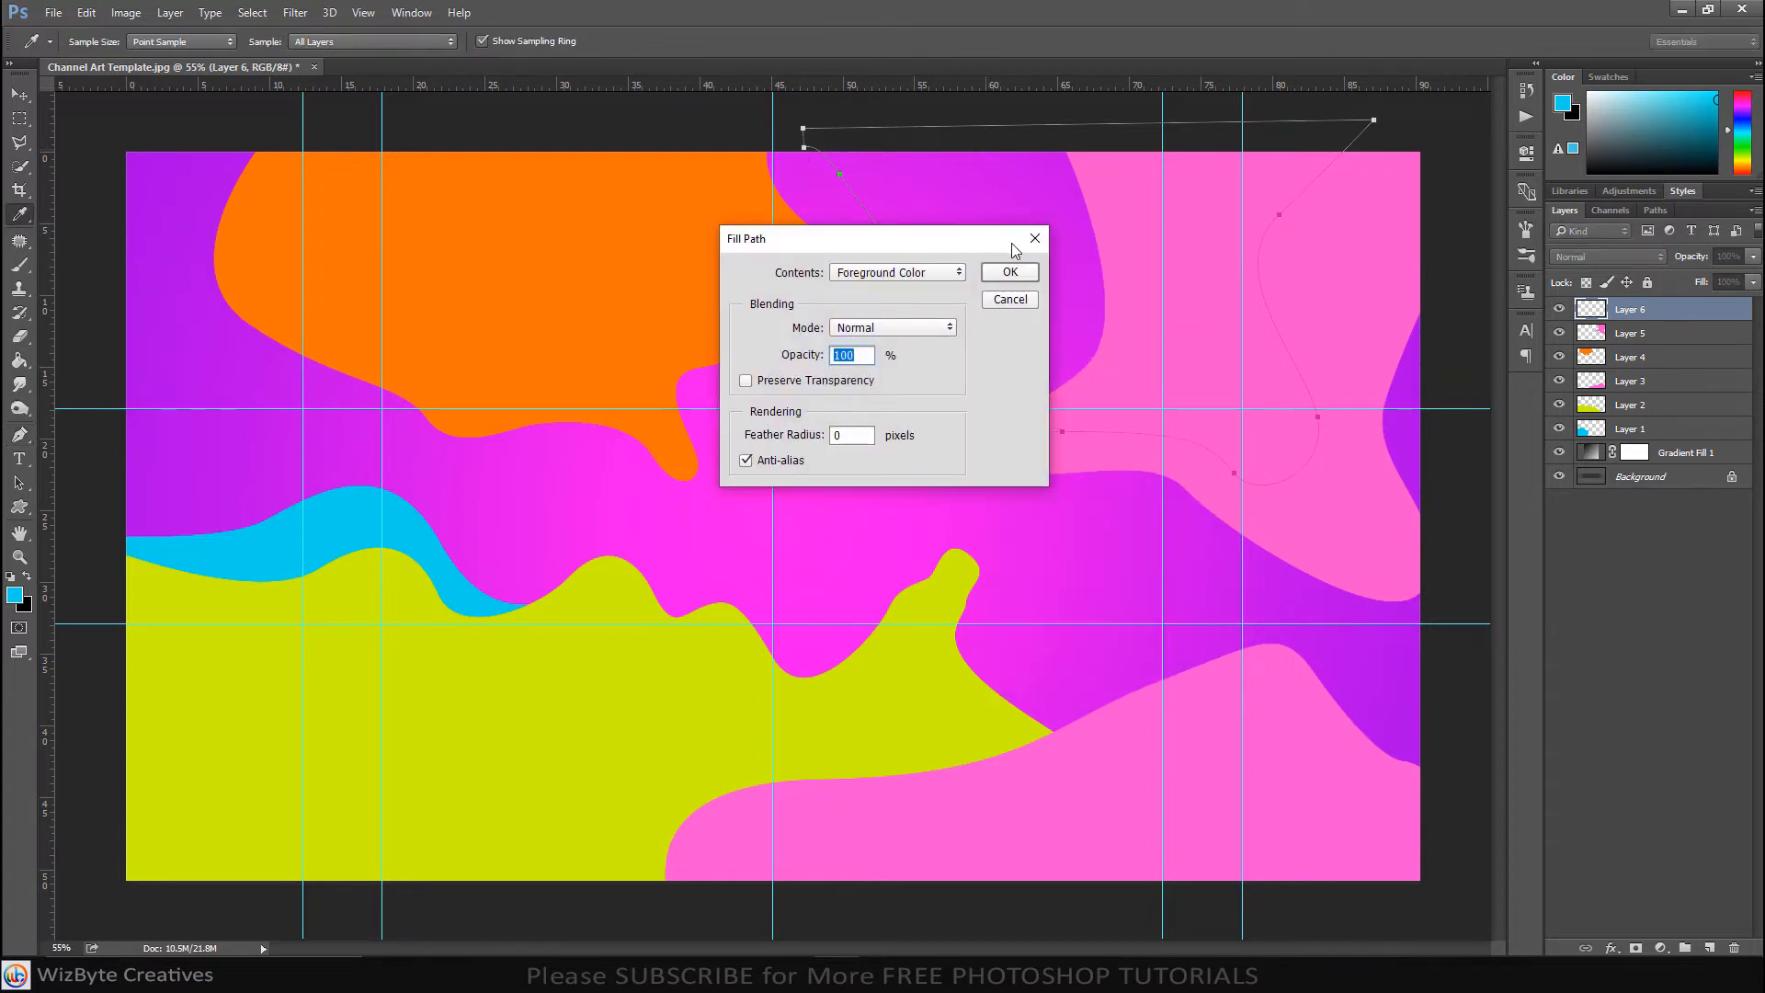
pyautogui.click(1010, 272)
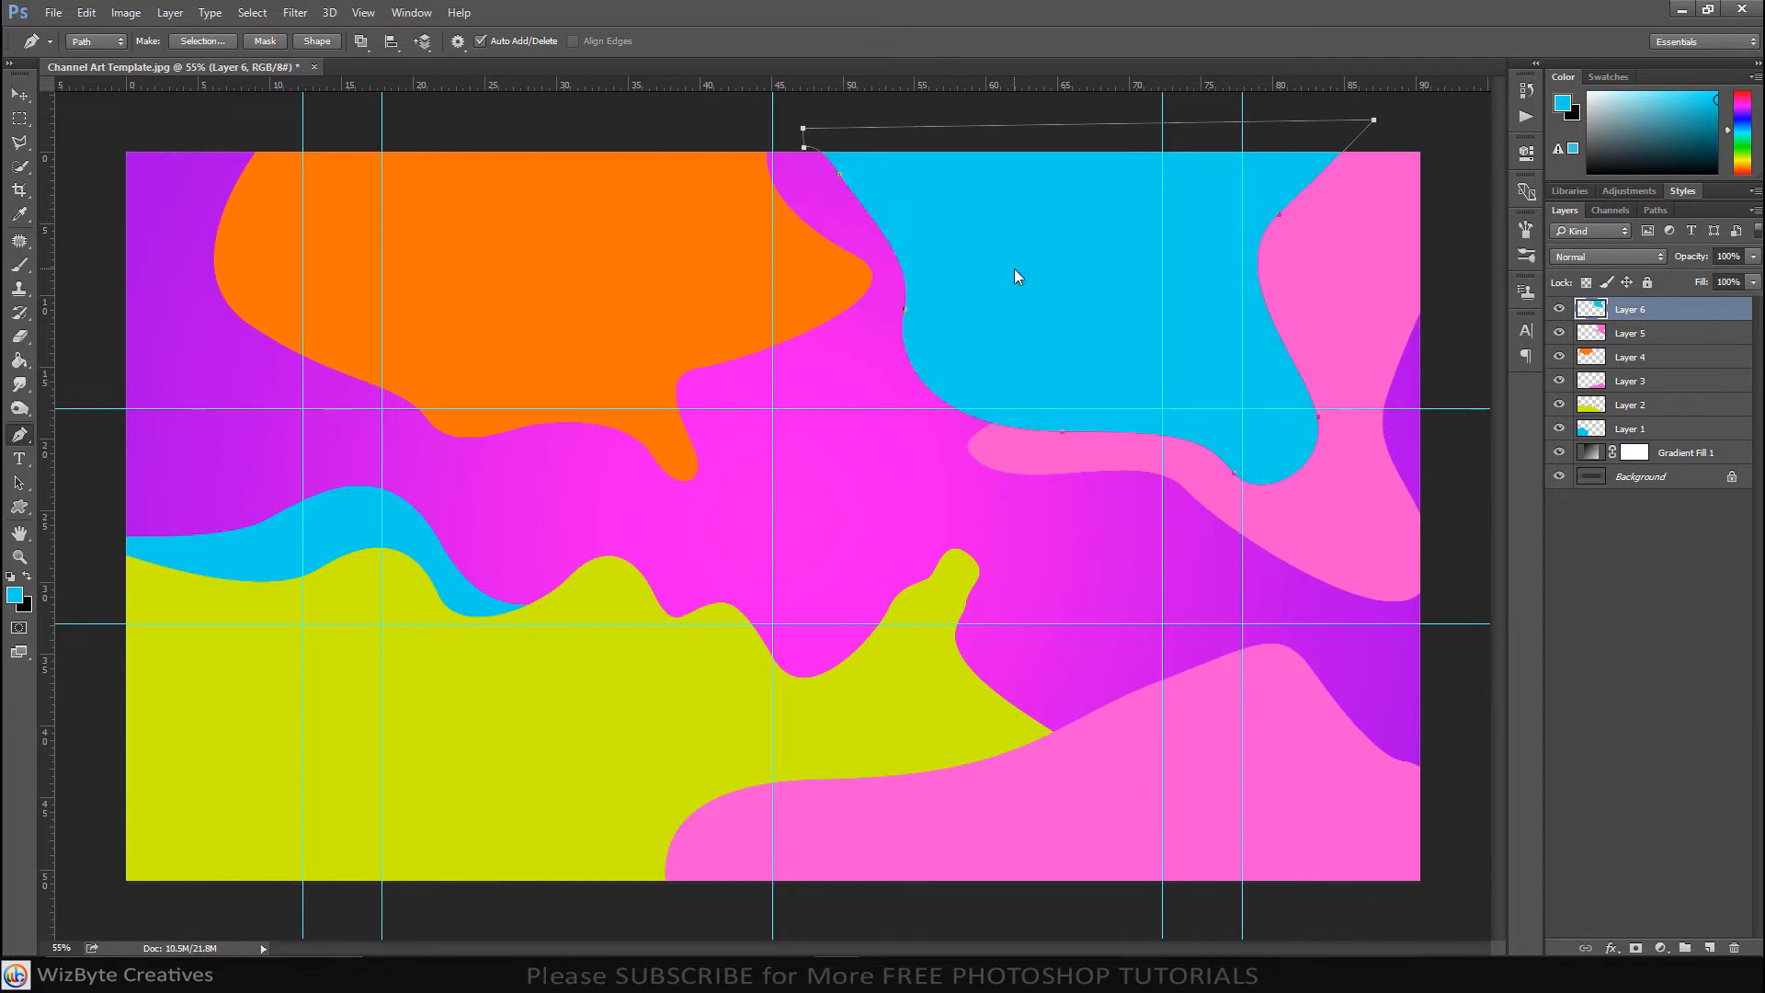
pyautogui.press('Delete')
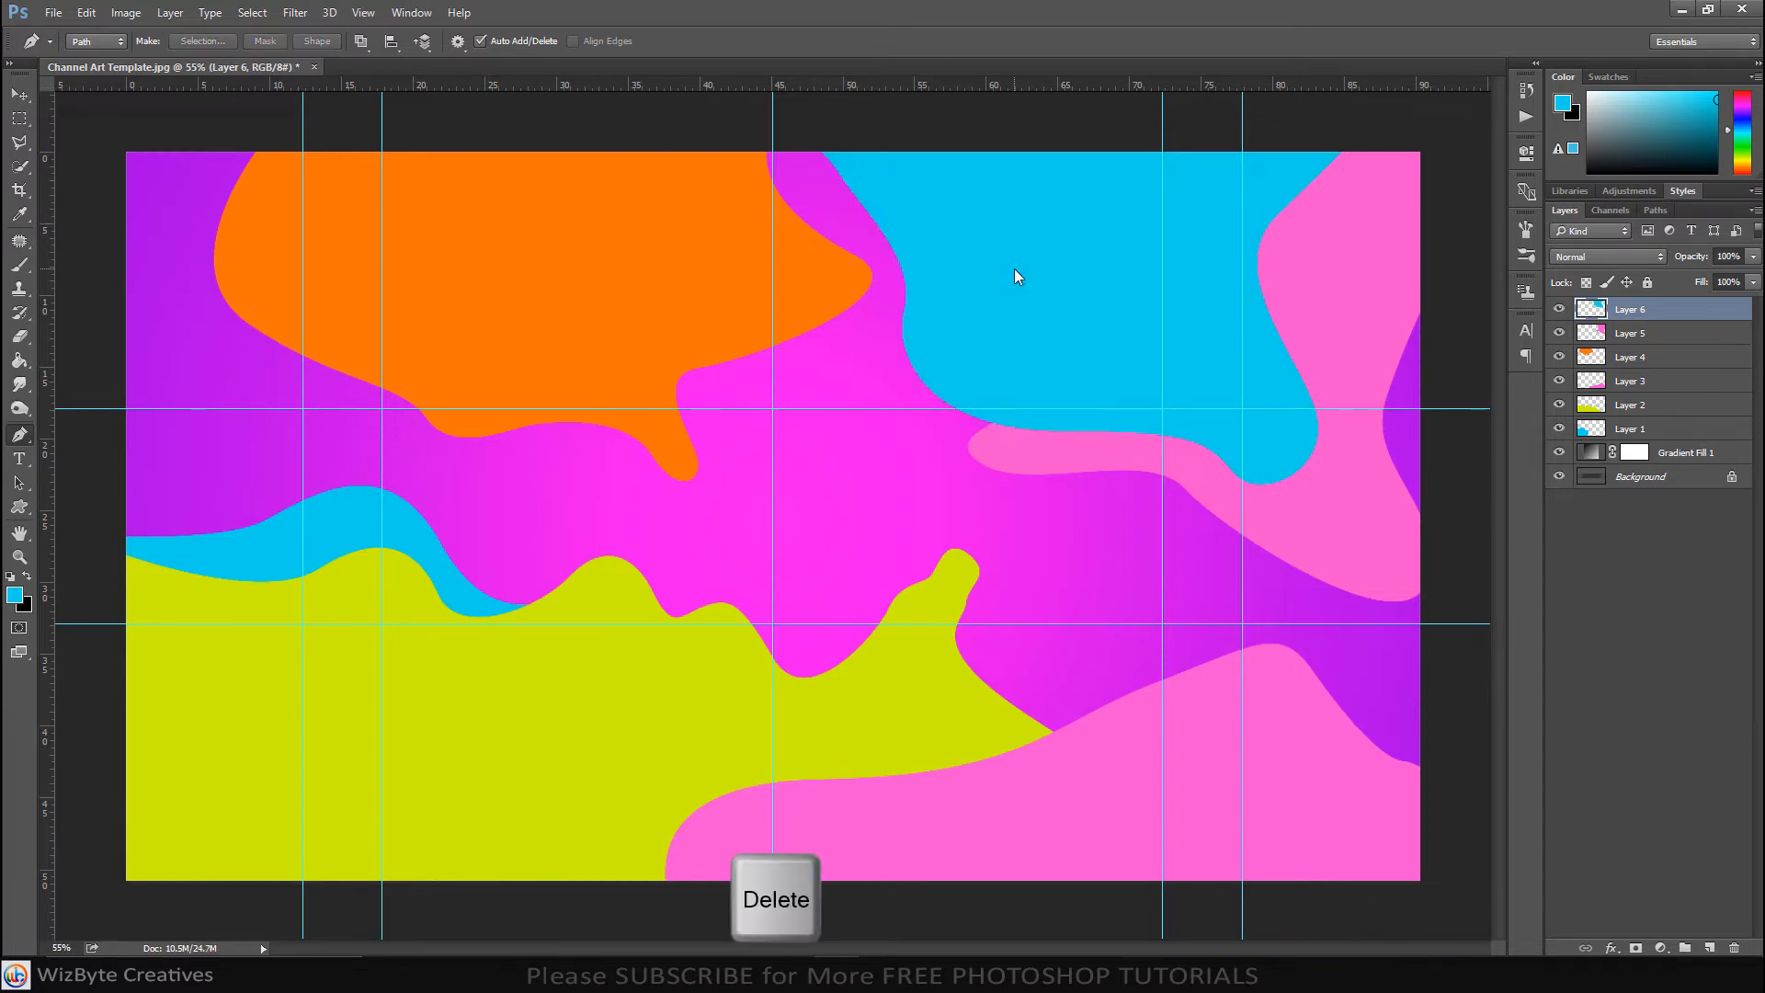
pyautogui.scroll(-4, 895, 366)
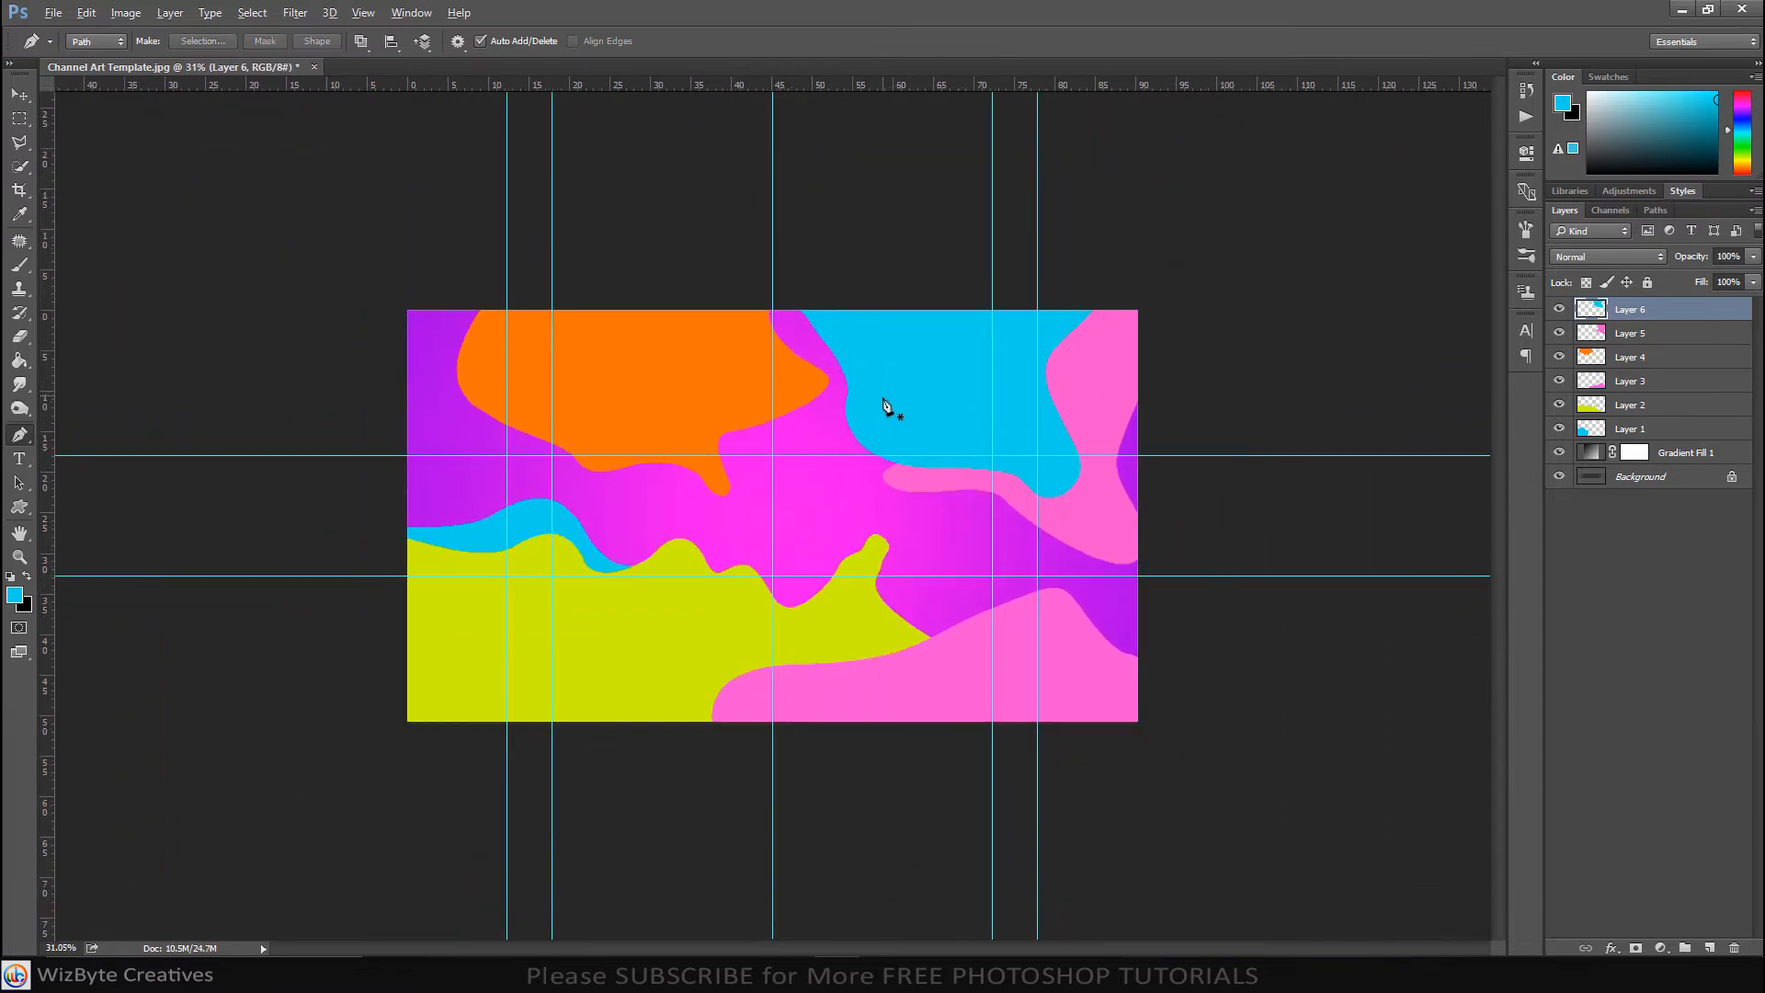
pyautogui.scroll(4, 884, 408)
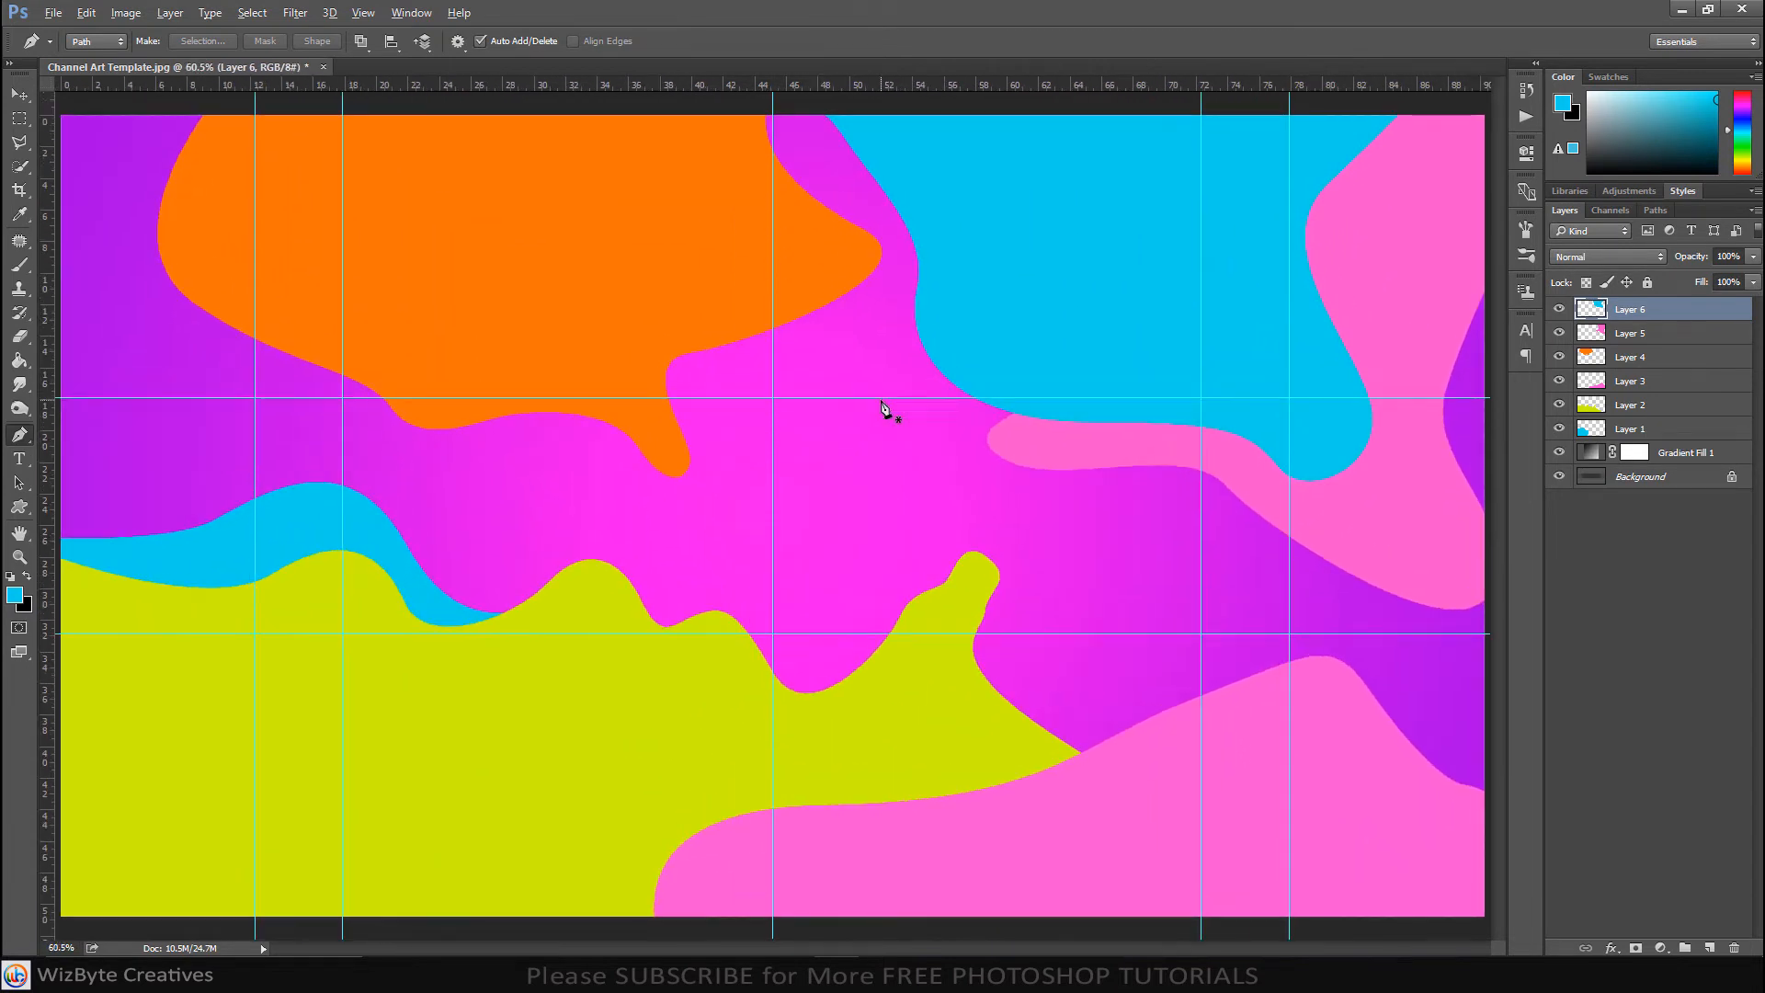
pyautogui.press('v')
pyautogui.scroll(2, 823, 524)
pyautogui.scroll(-3, 841, 511)
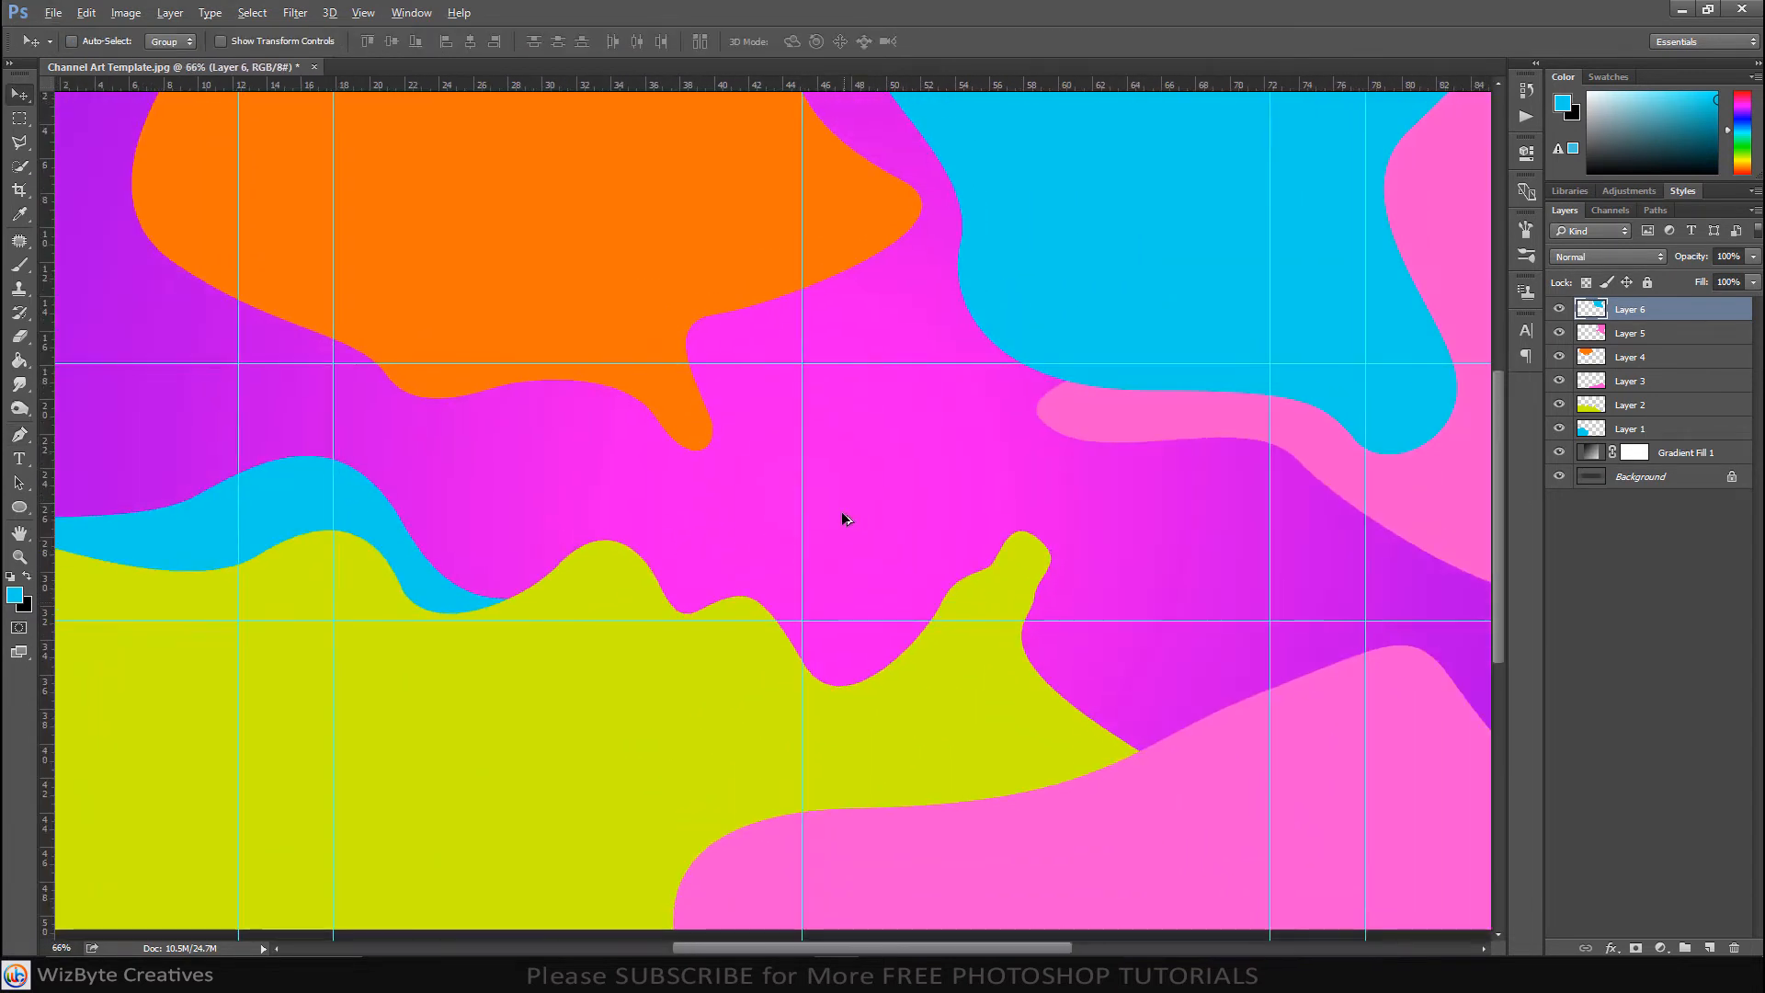
pyautogui.scroll(1, 819, 536)
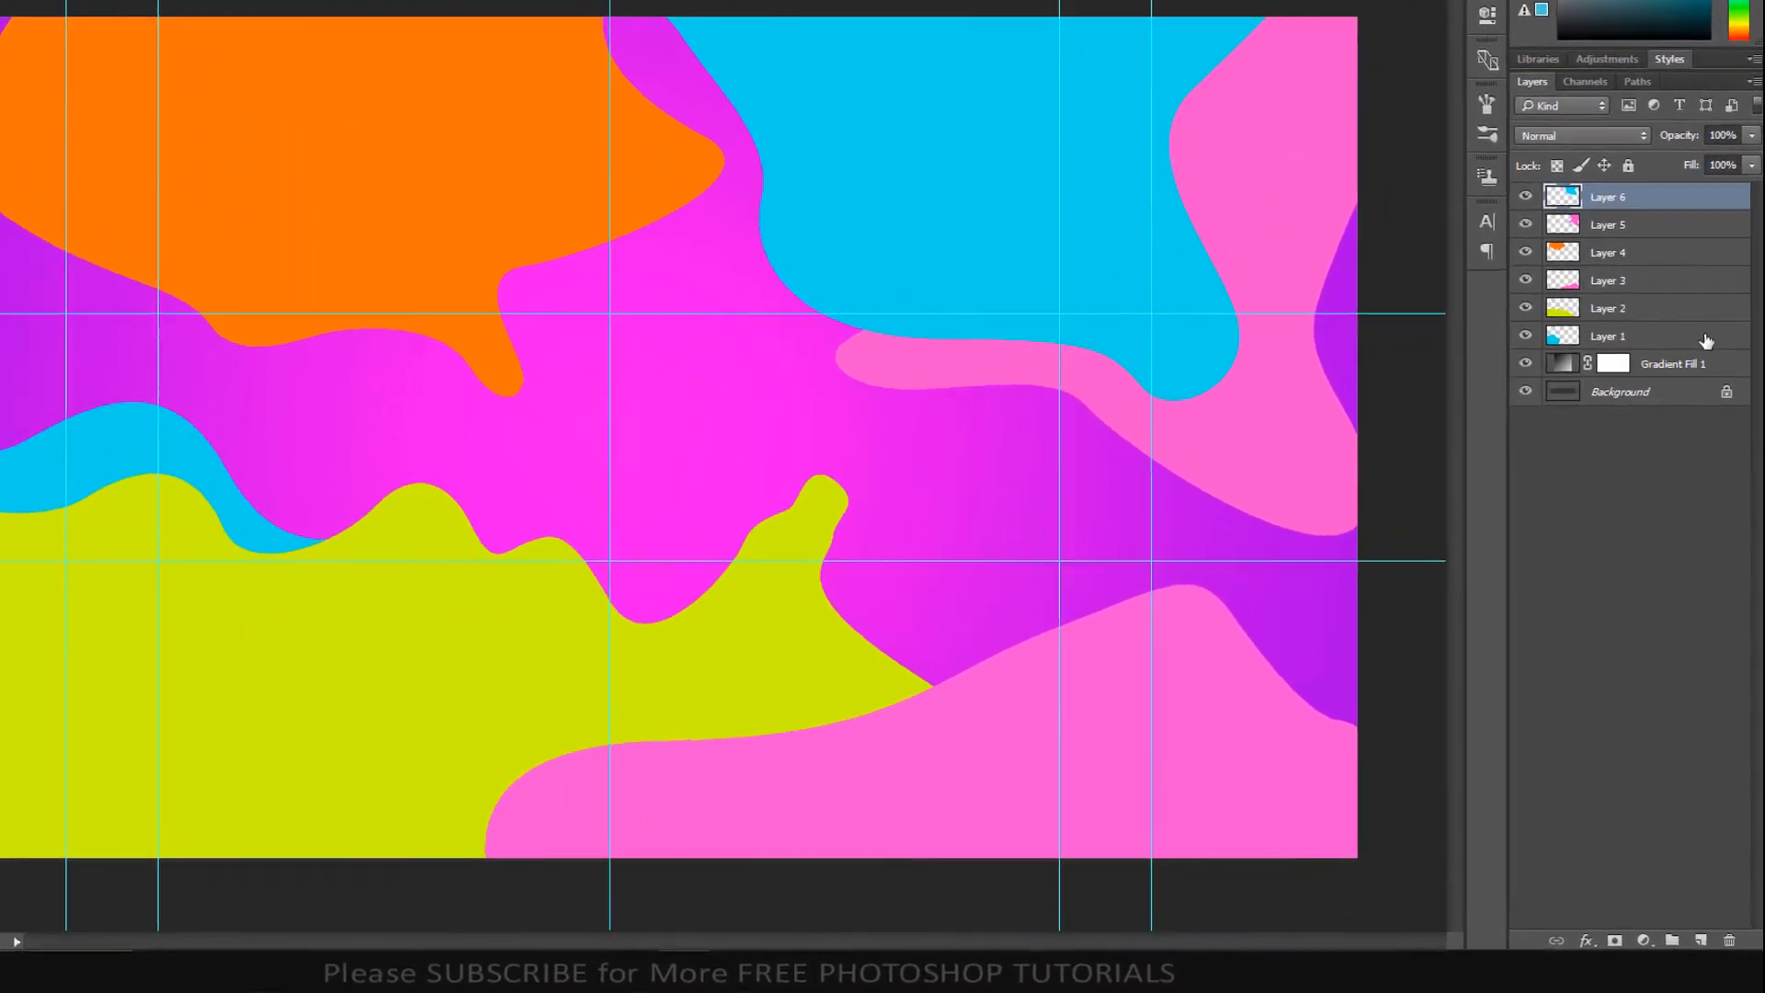
# Add a drop shadow to Layer 1, the lower-left blue shape, and set the shadow's opacity to 100%.
pyautogui.click(1714, 431)
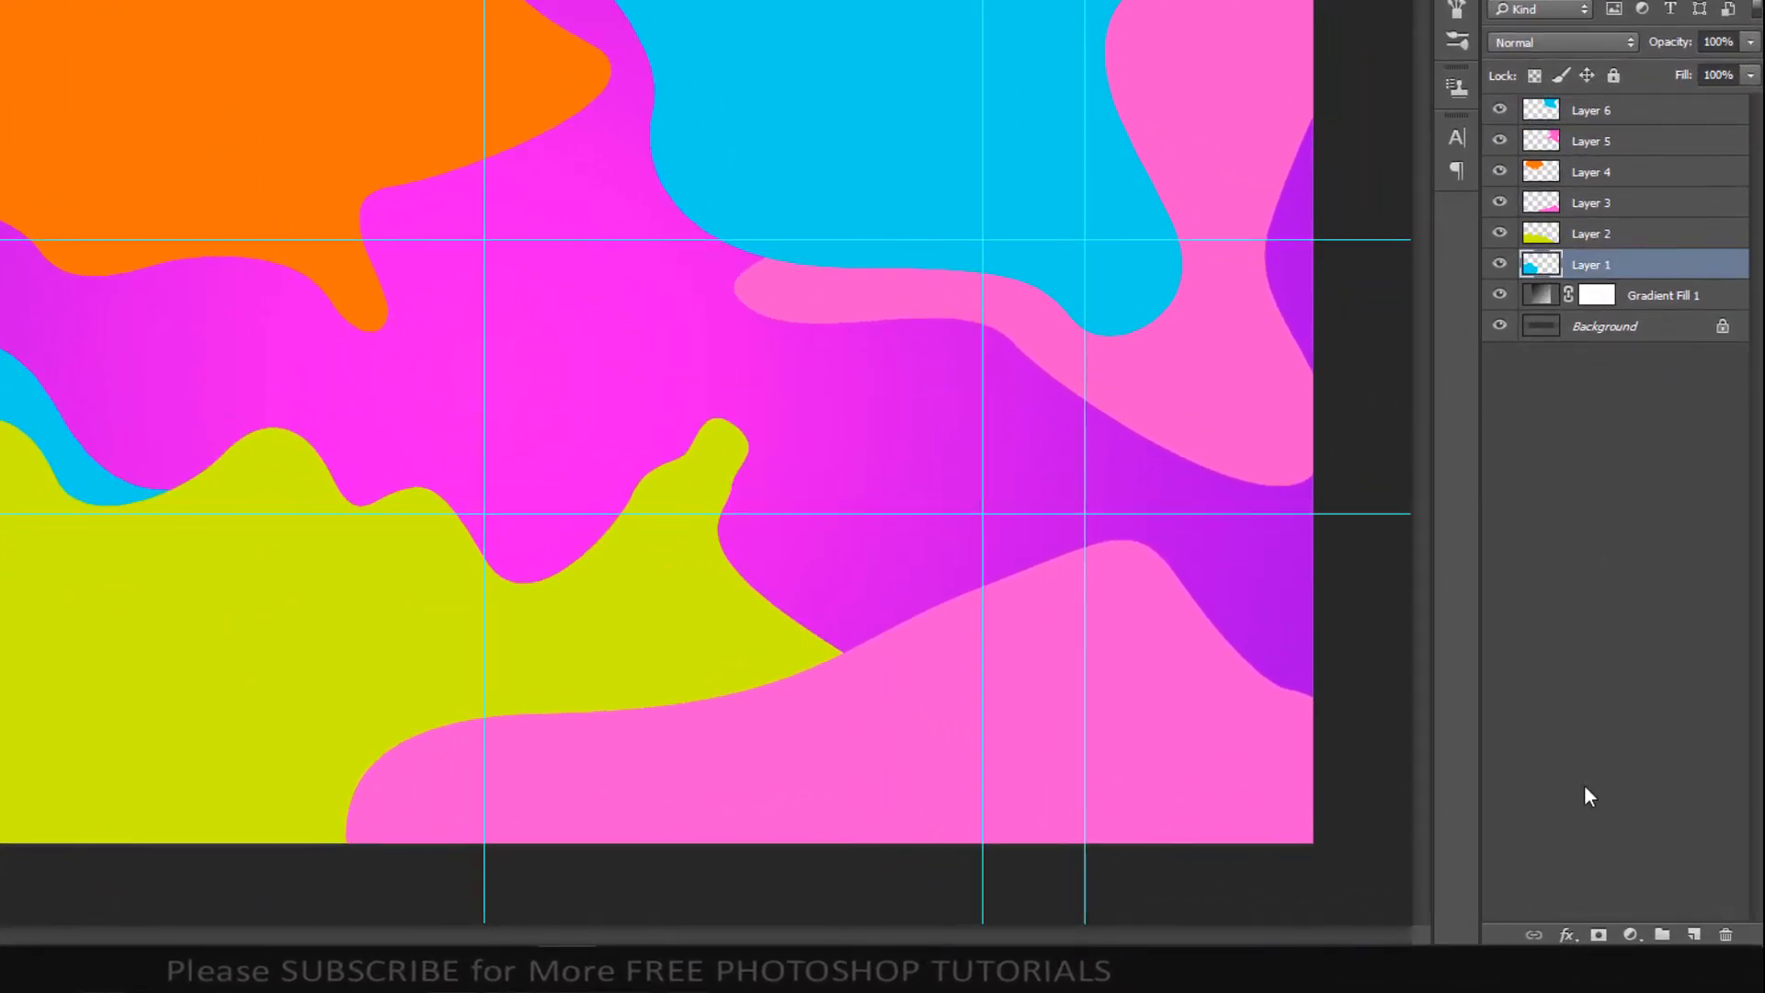
pyautogui.click(1563, 936)
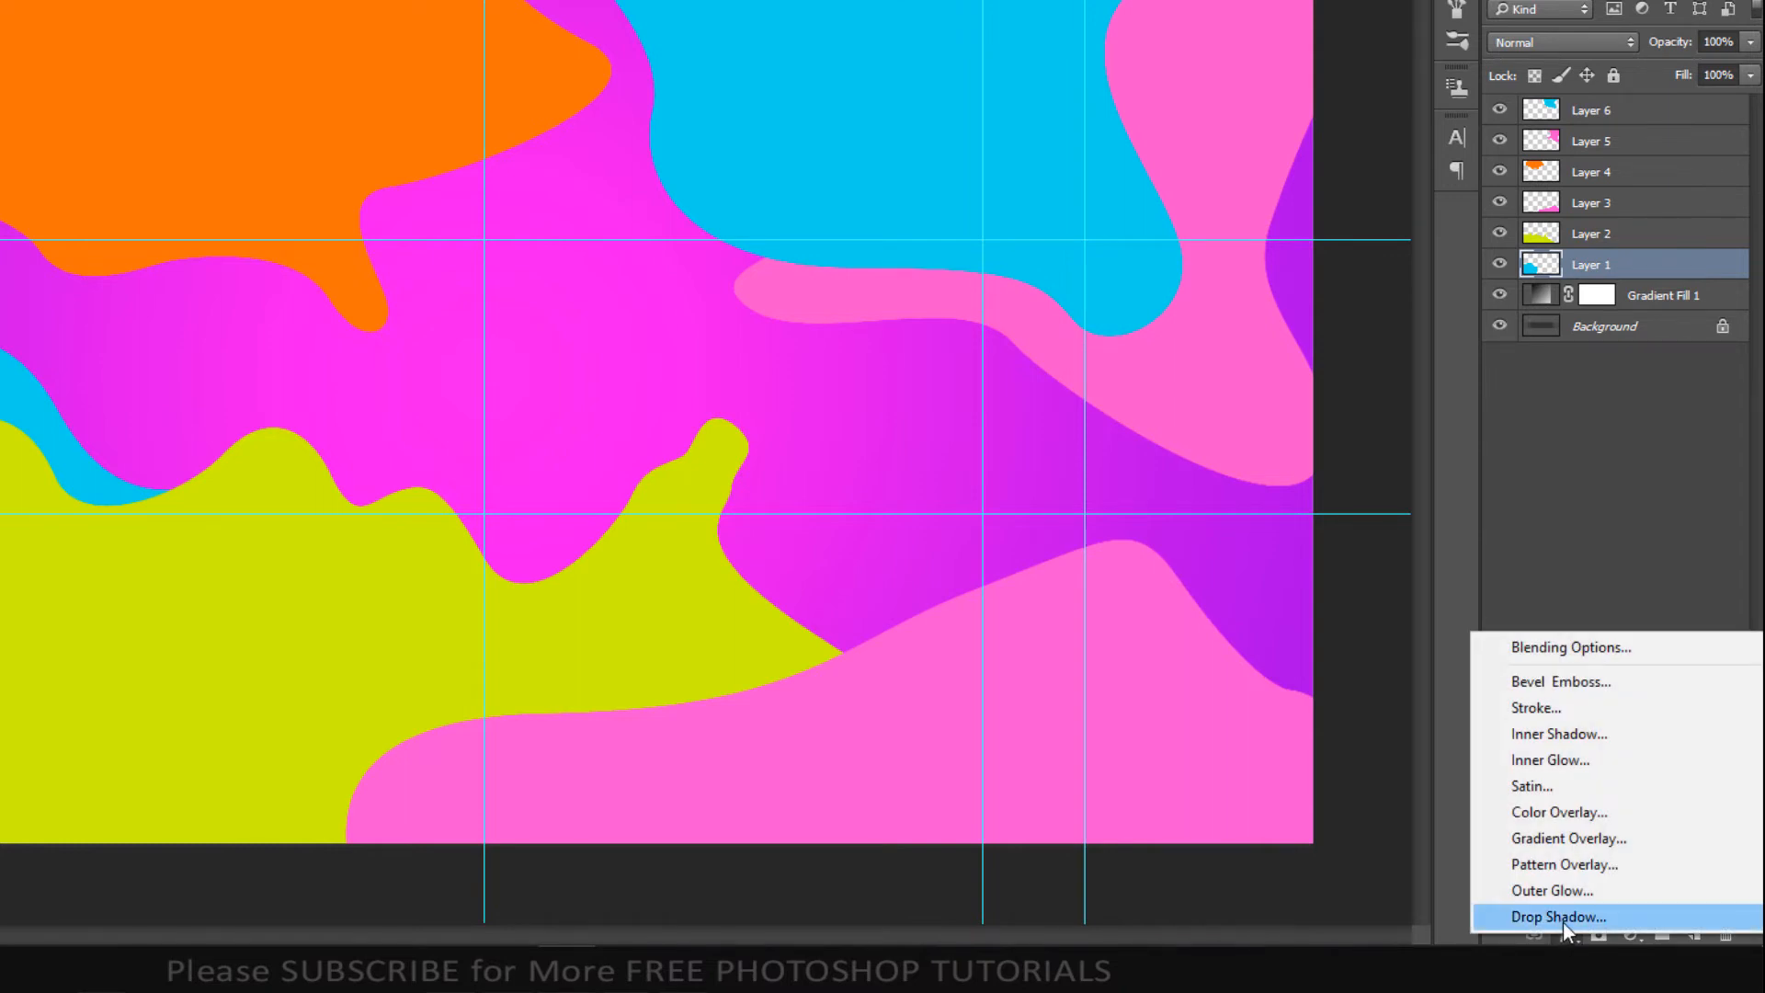
pyautogui.click(1563, 923)
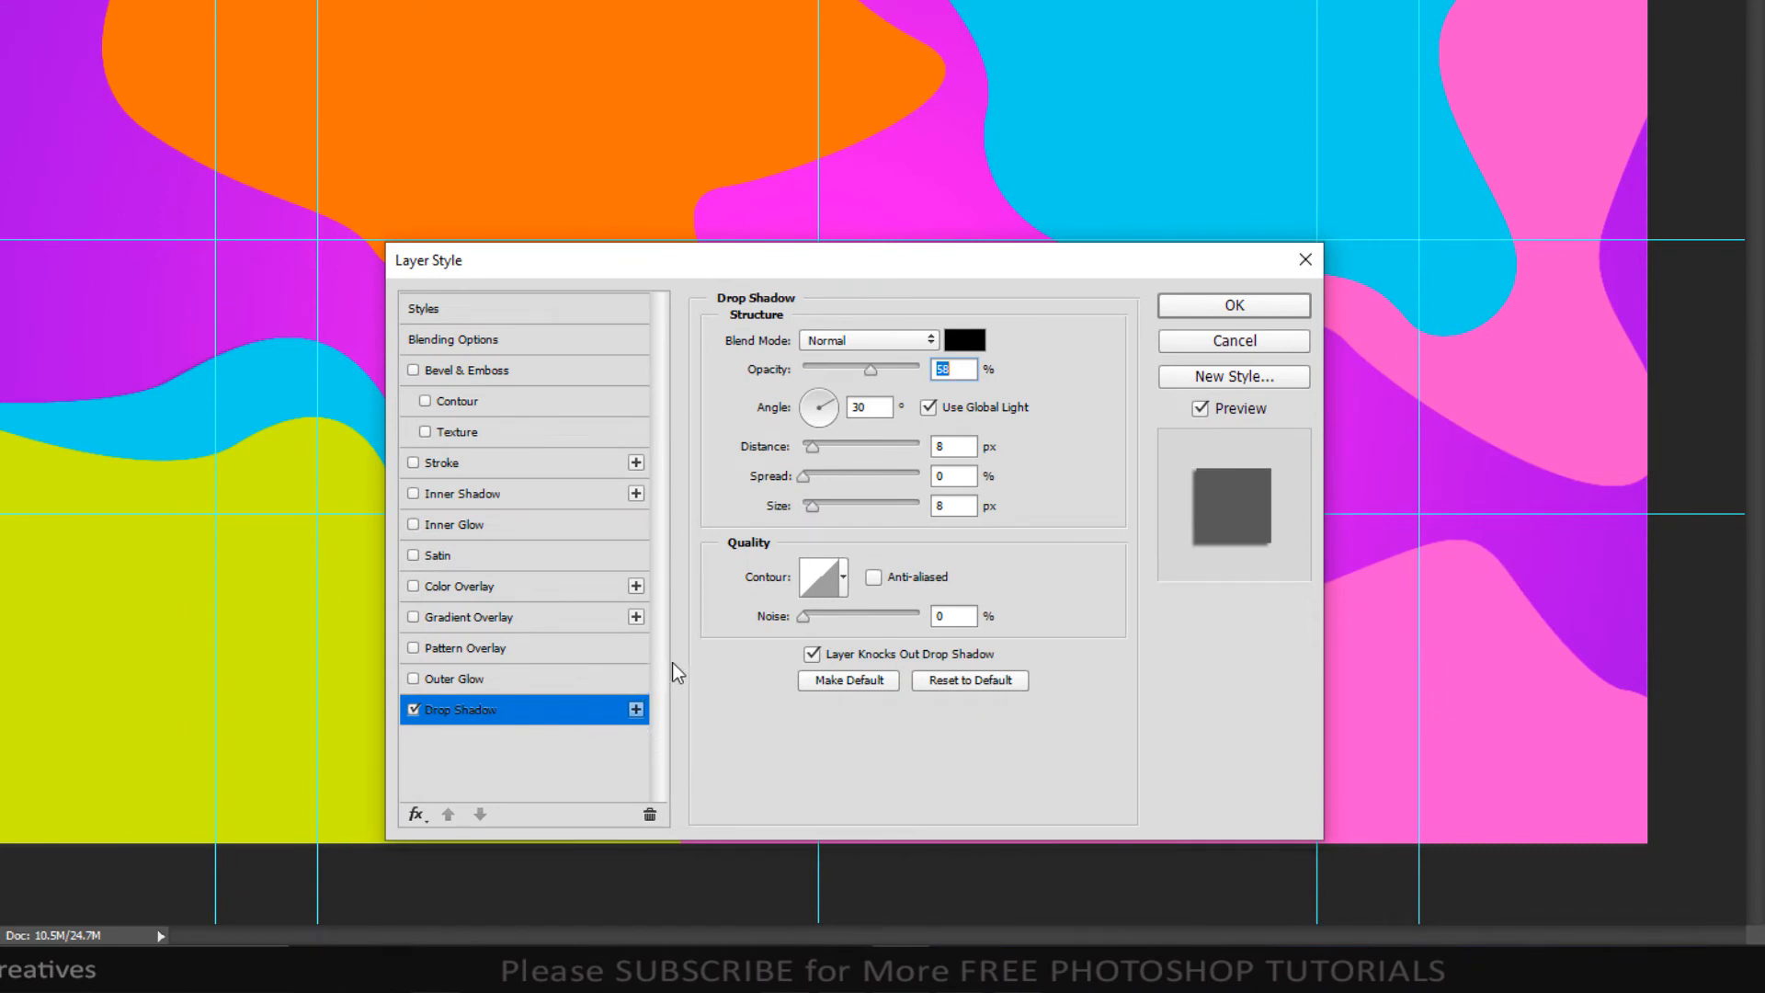
pyautogui.click(944, 369)
pyautogui.doubleClick(936, 368)
pyautogui.write('100')
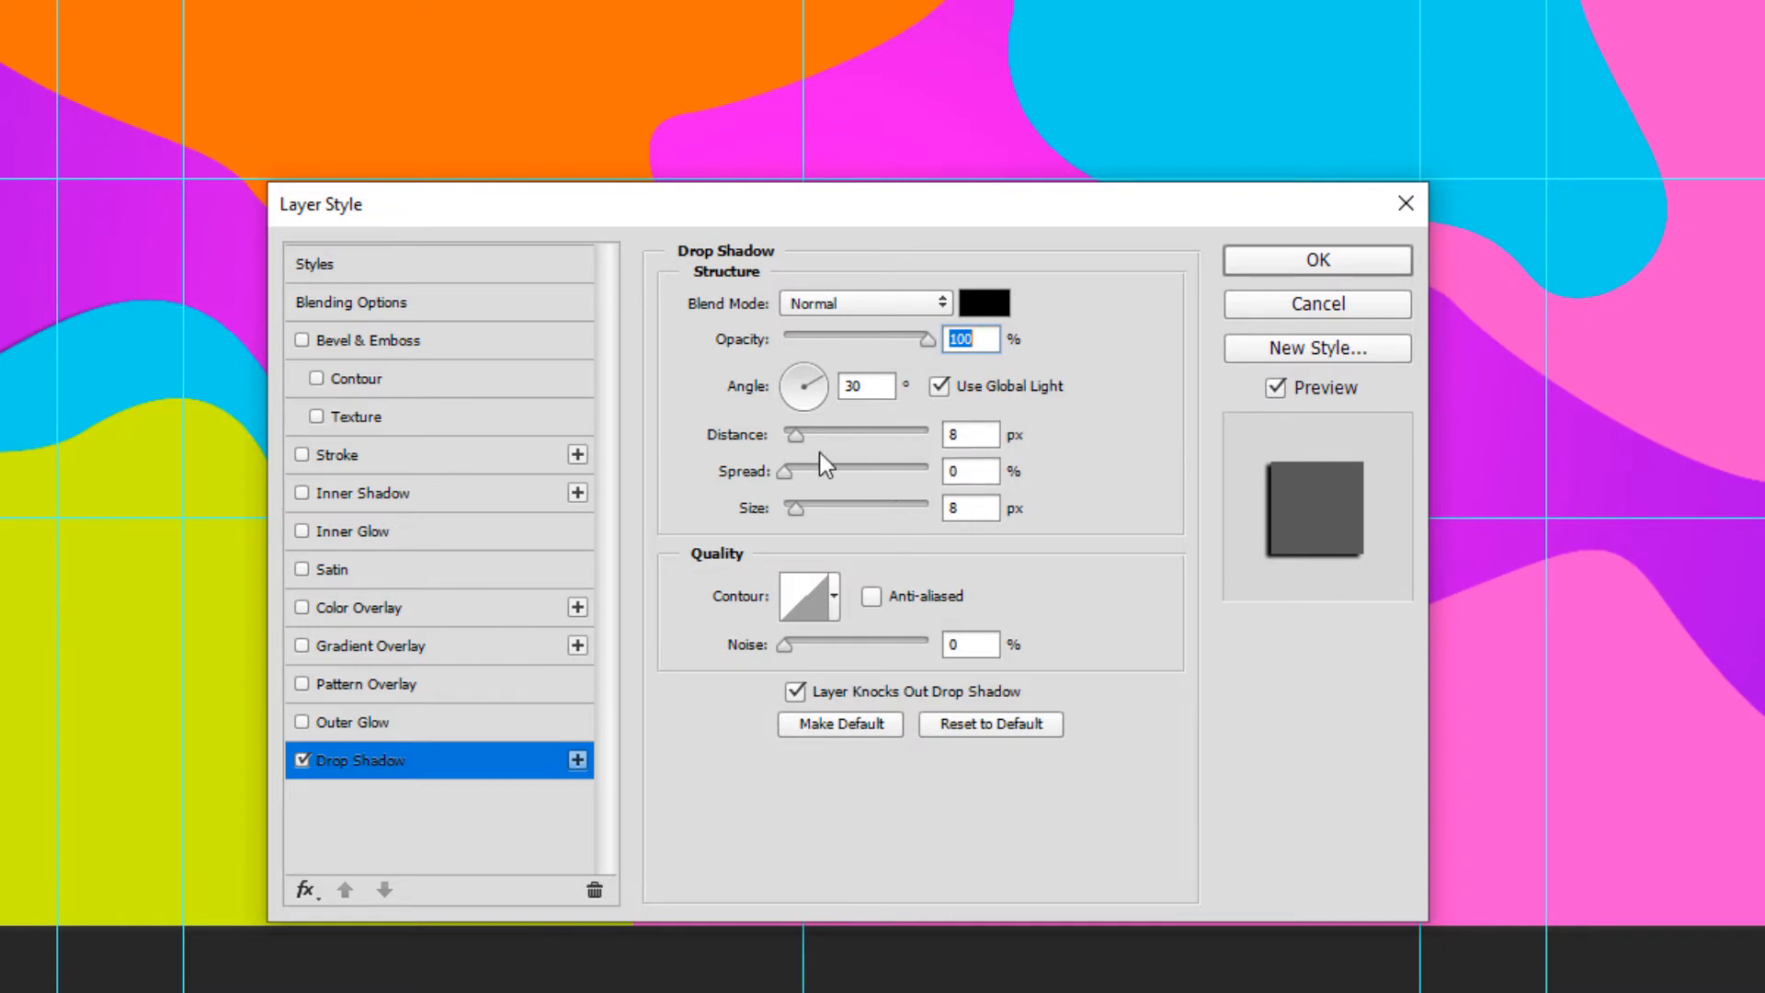
# Set Layer 1's drop shadow to distance 0 px, size 18 px and angle 90°, and apply the layer style.
pyautogui.moveTo(792, 441); pyautogui.dragTo(681, 445)
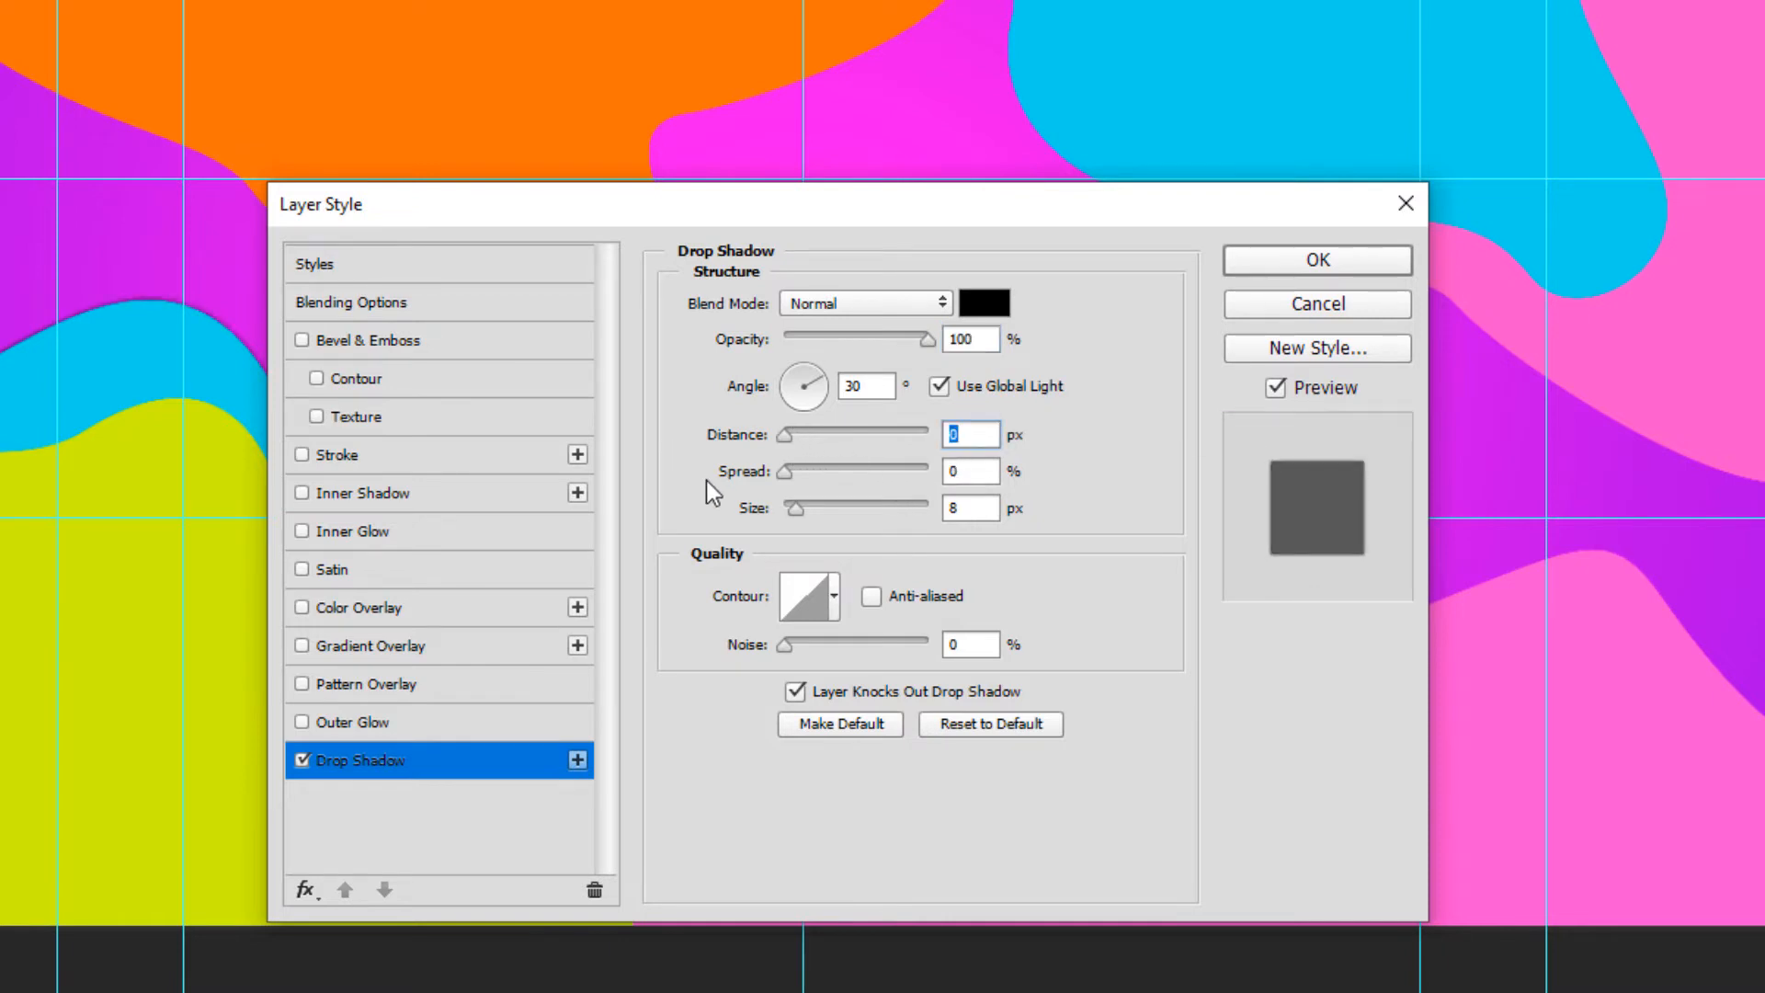
pyautogui.moveTo(796, 516); pyautogui.dragTo(803, 526)
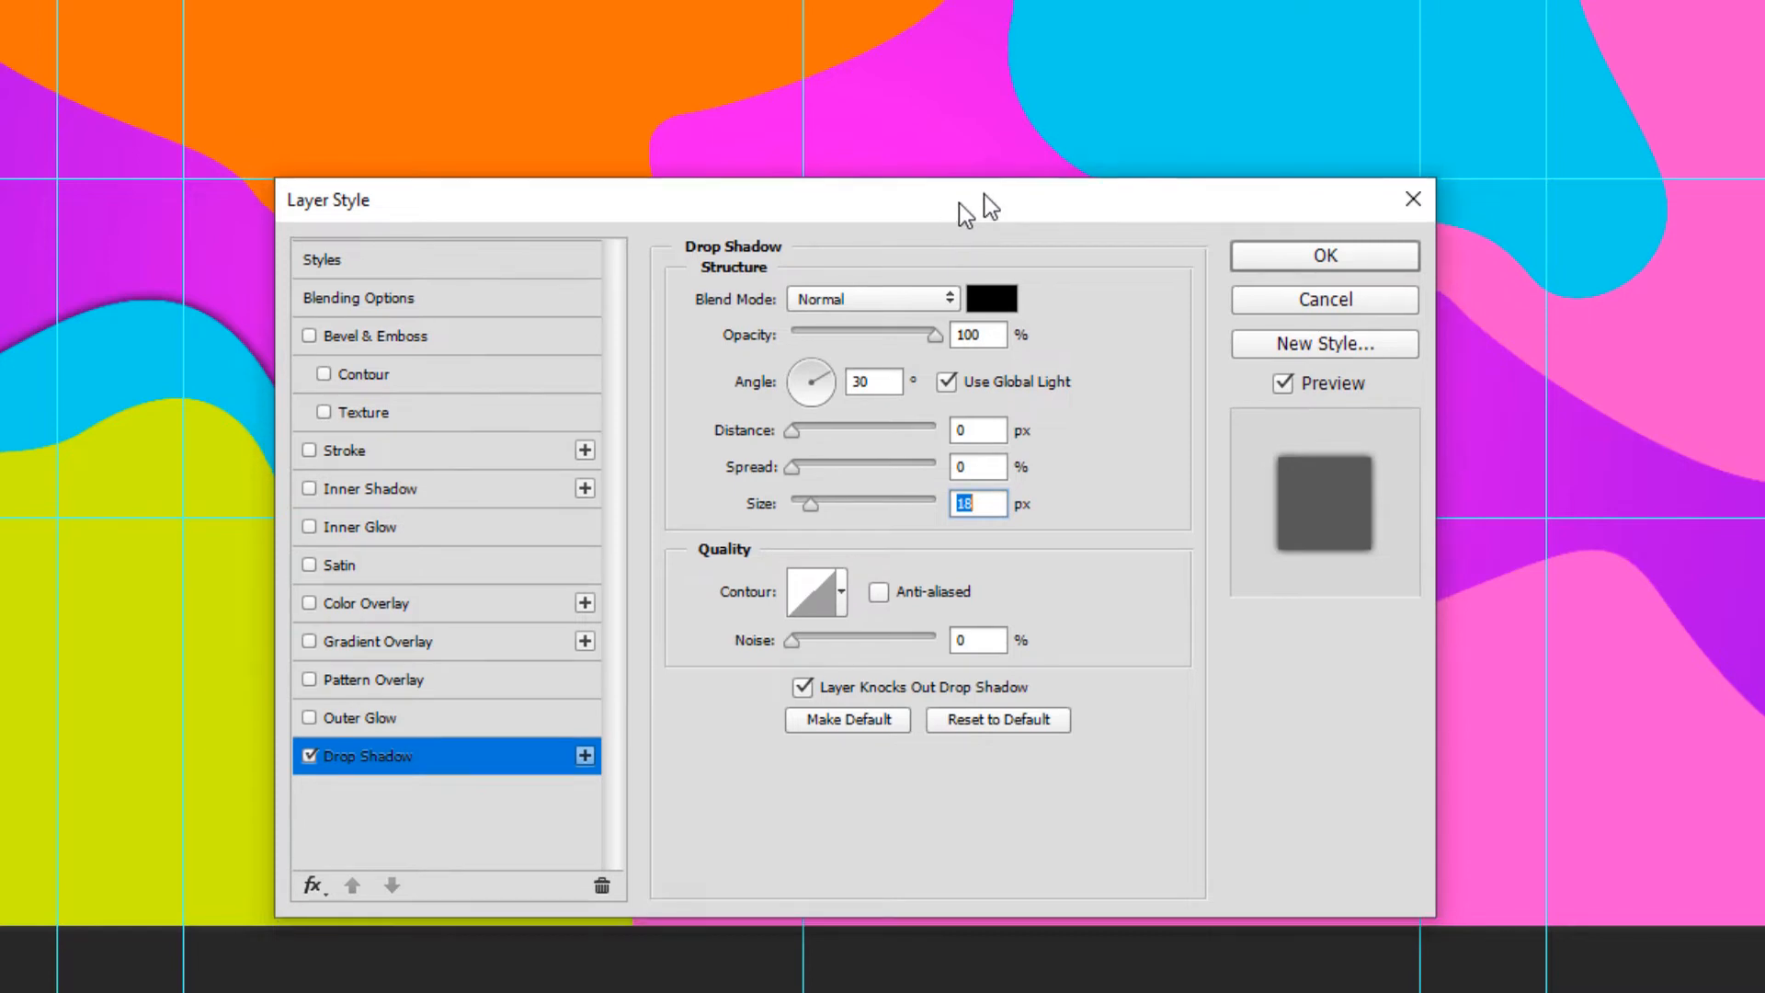
pyautogui.moveTo(984, 195); pyautogui.dragTo(1230, 109)
pyautogui.click(1085, 303)
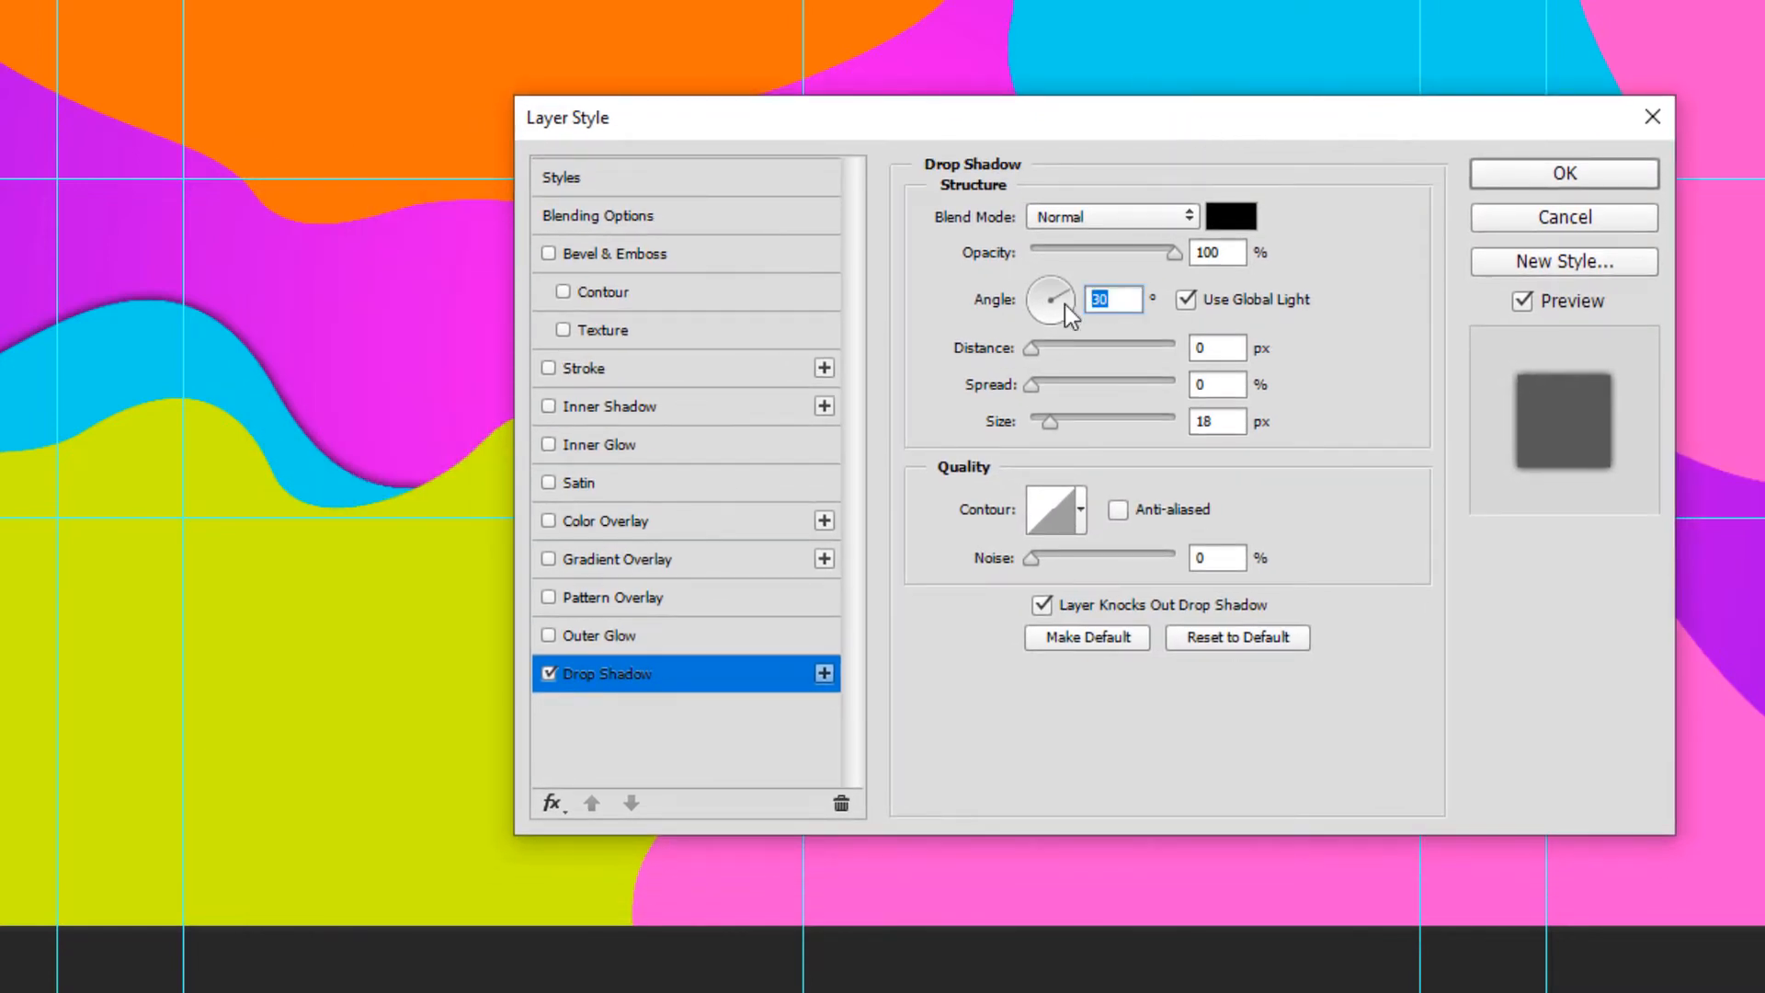
pyautogui.write('90')
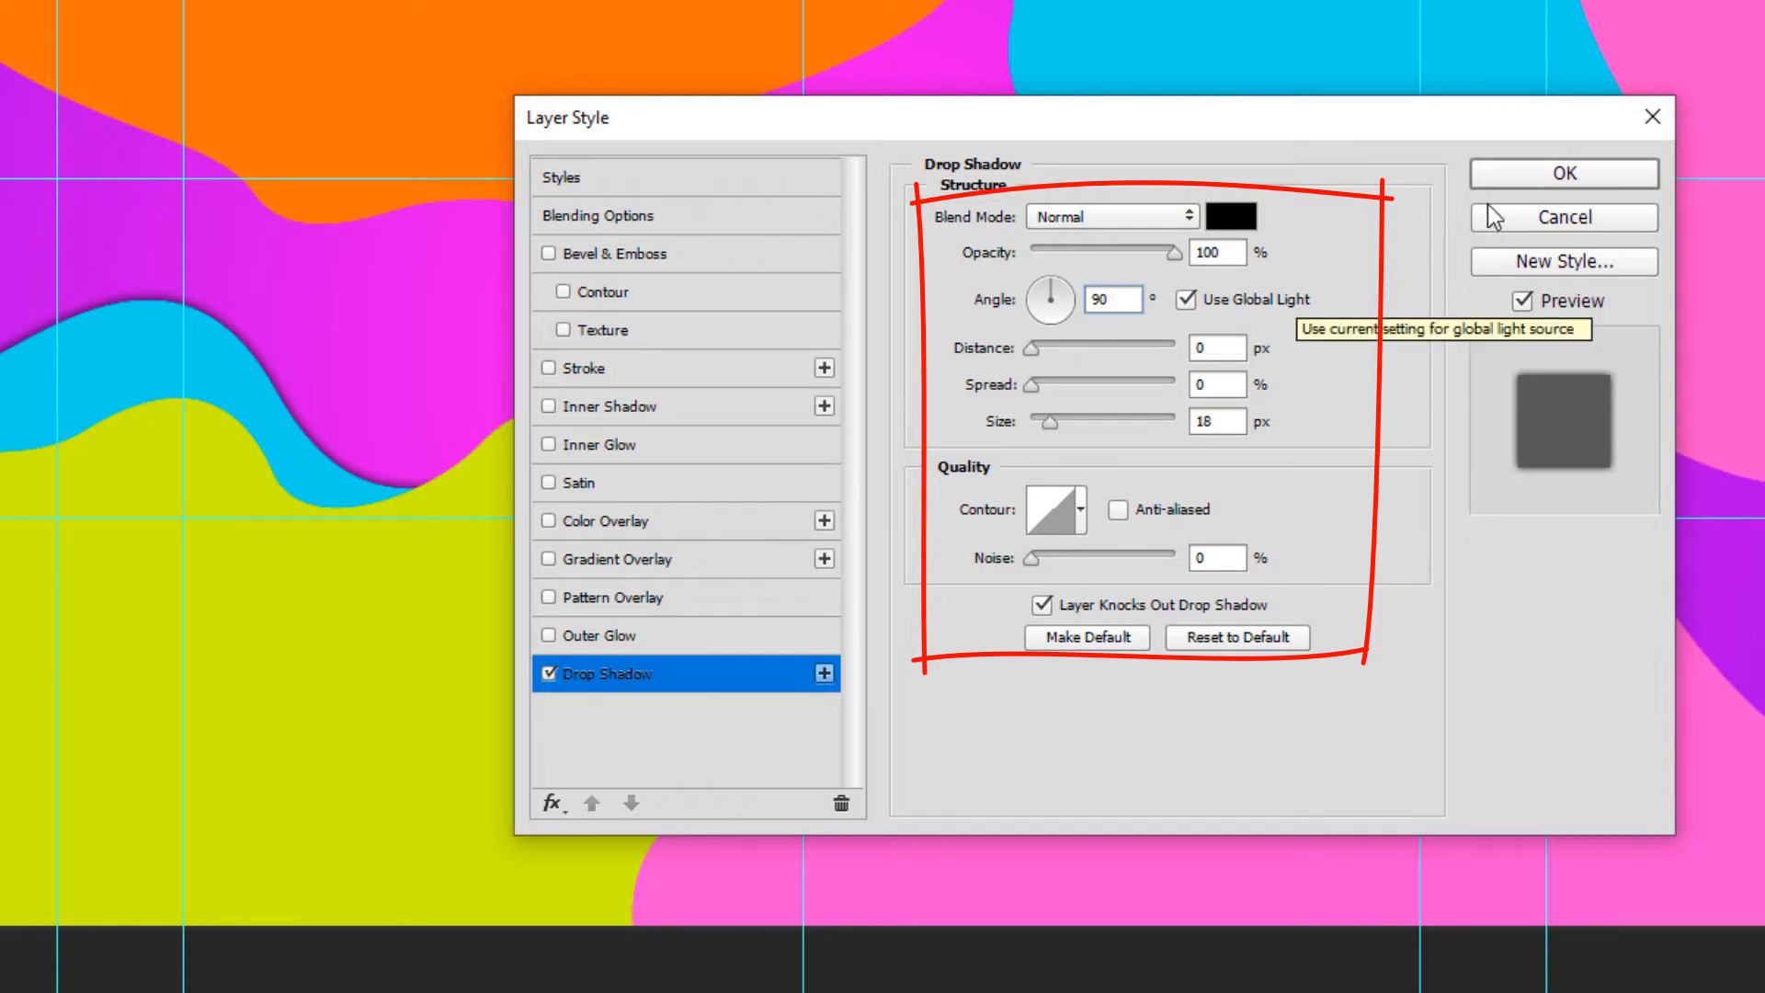
pyautogui.click(1566, 174)
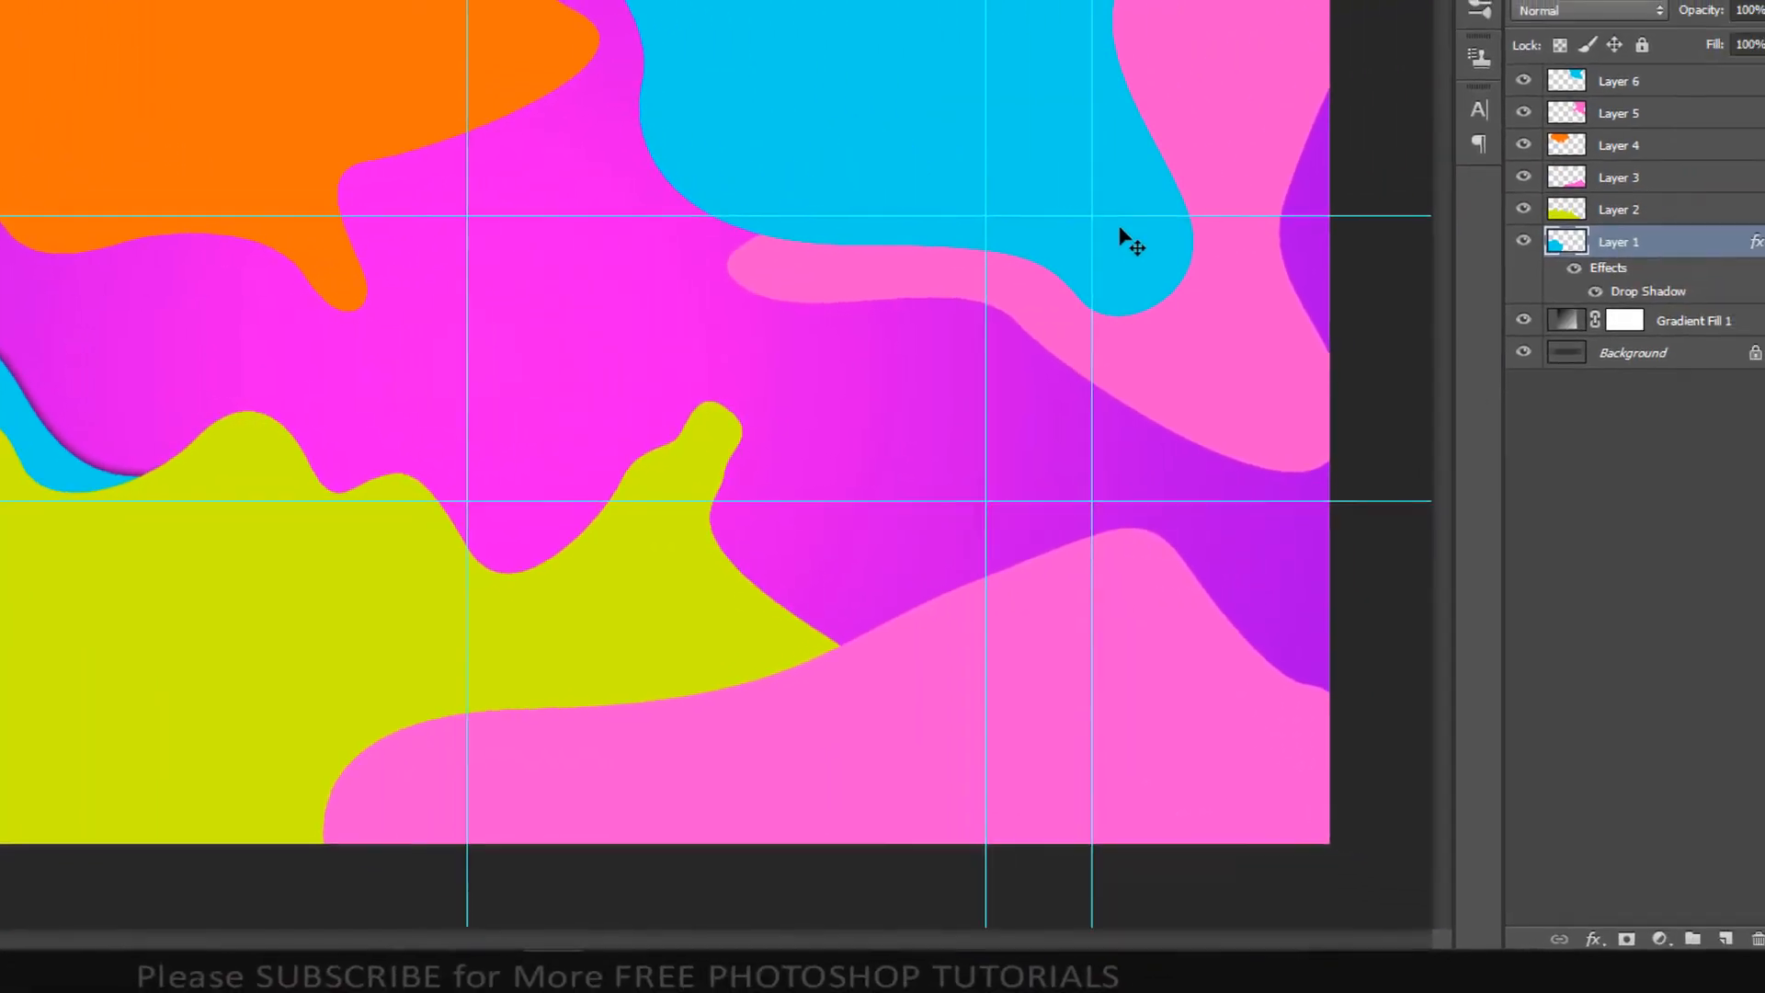
# Copy Layer 1's drop shadow to Layers 2, 3, 4, 5 and 6, collapsing each layer's effects list.
pyautogui.click(1741, 250)
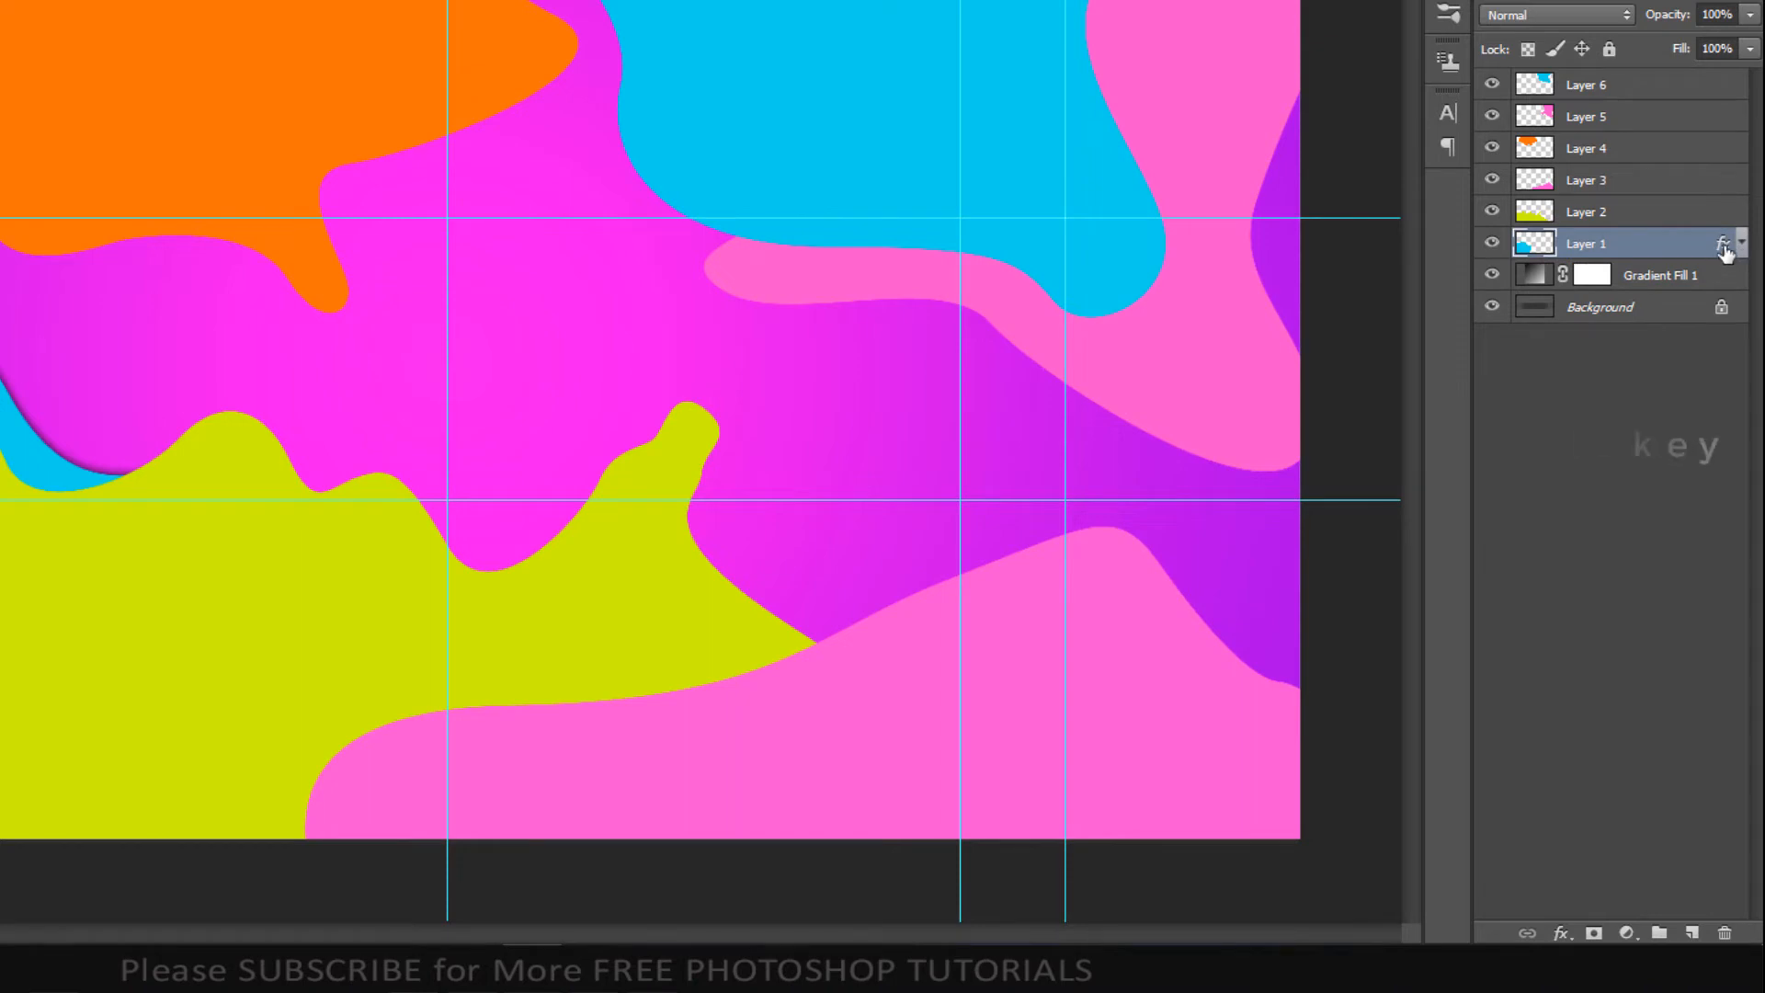
pyautogui.moveTo(1723, 244); pyautogui.dragTo(1725, 221)
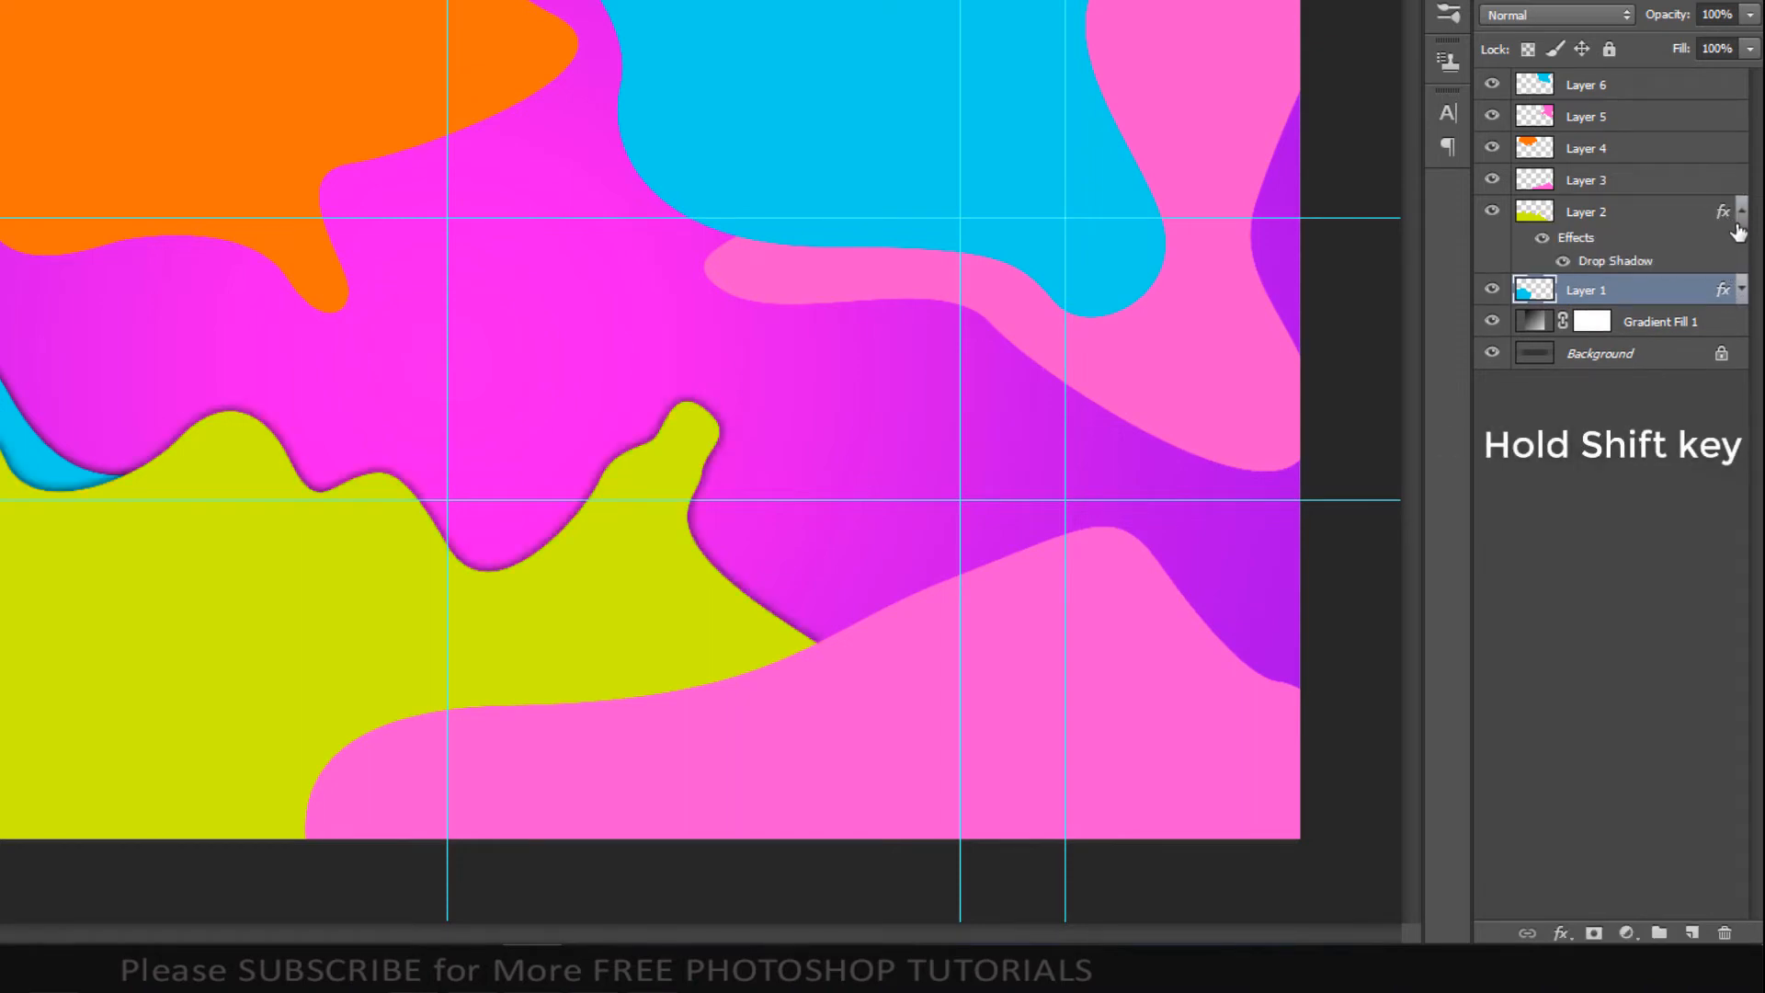
pyautogui.click(1741, 212)
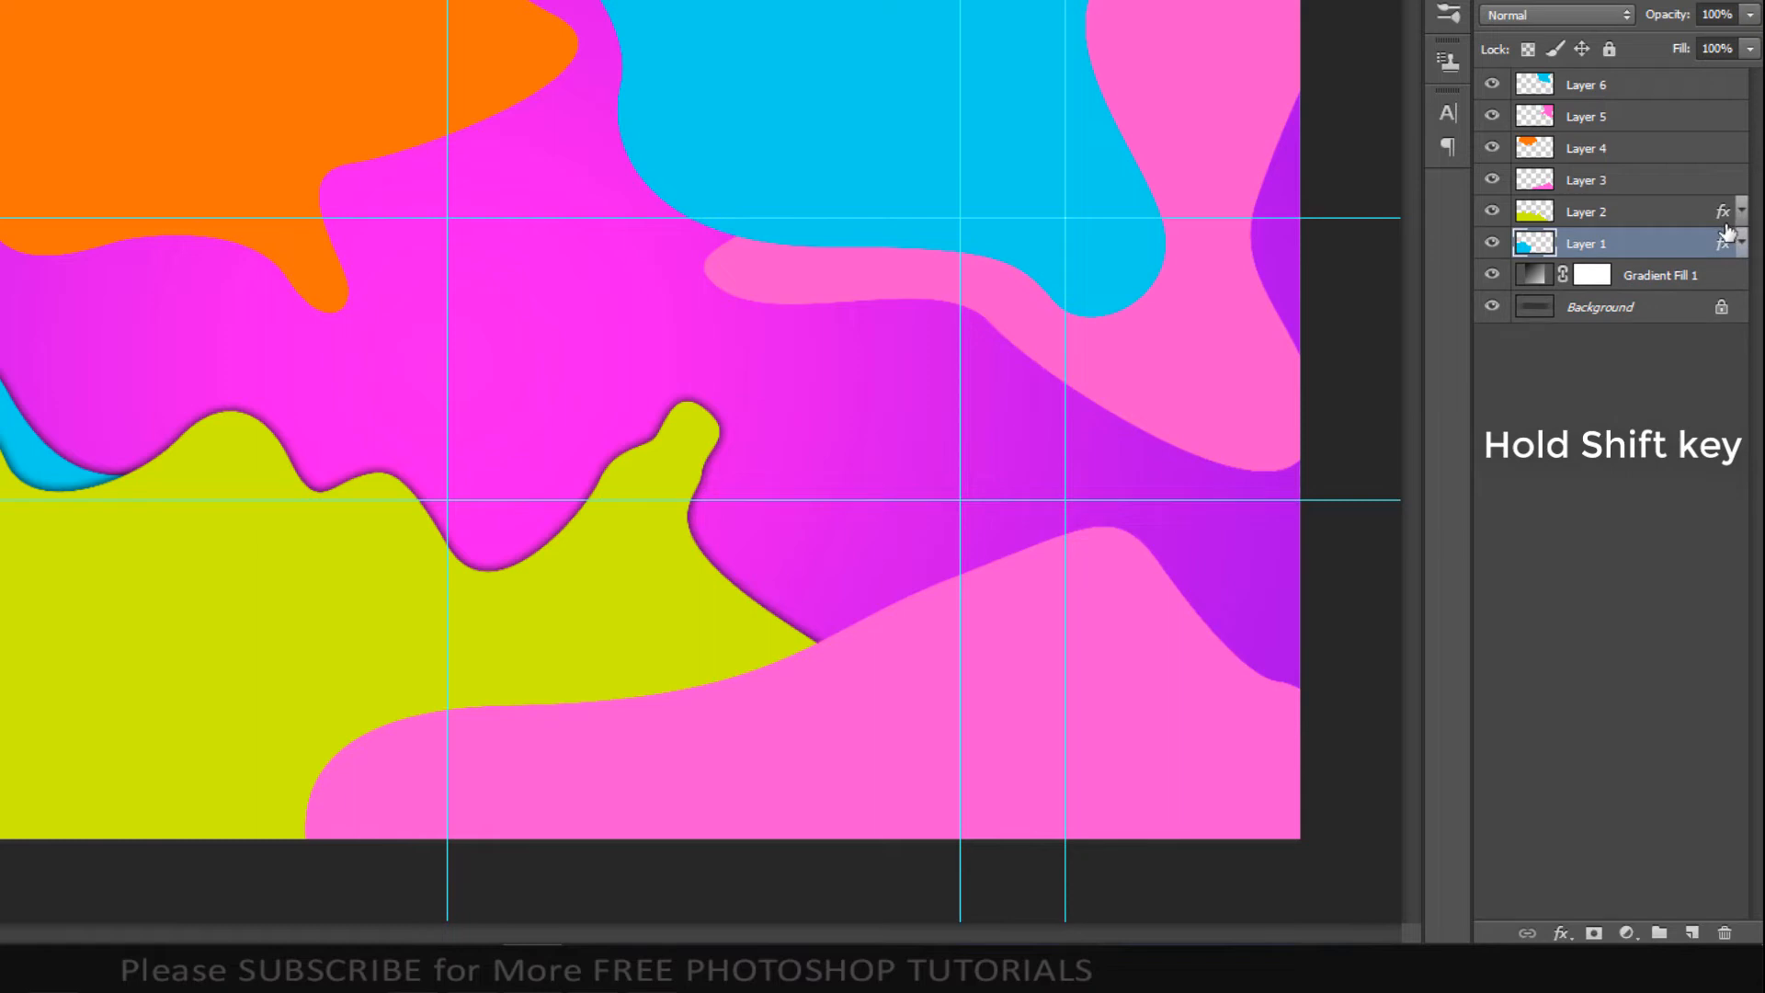
pyautogui.moveTo(1726, 245); pyautogui.dragTo(1724, 187)
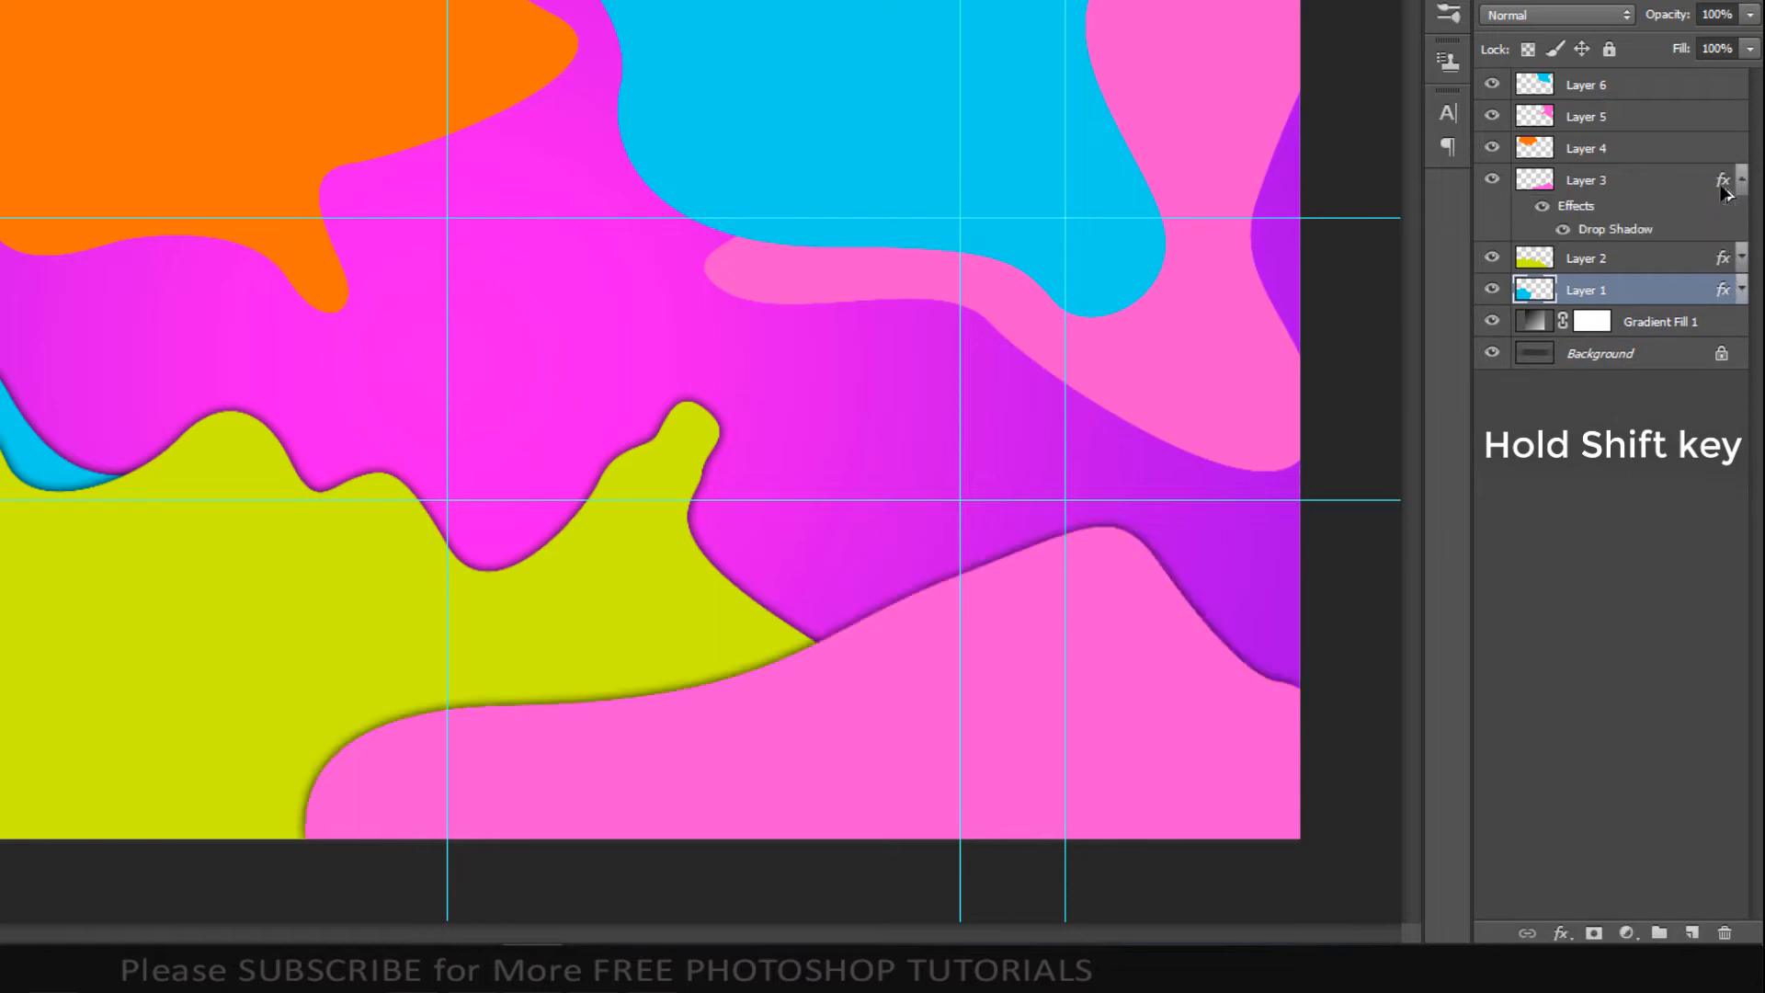
pyautogui.click(1741, 180)
pyautogui.moveTo(1726, 248); pyautogui.dragTo(1725, 150)
pyautogui.click(1741, 158)
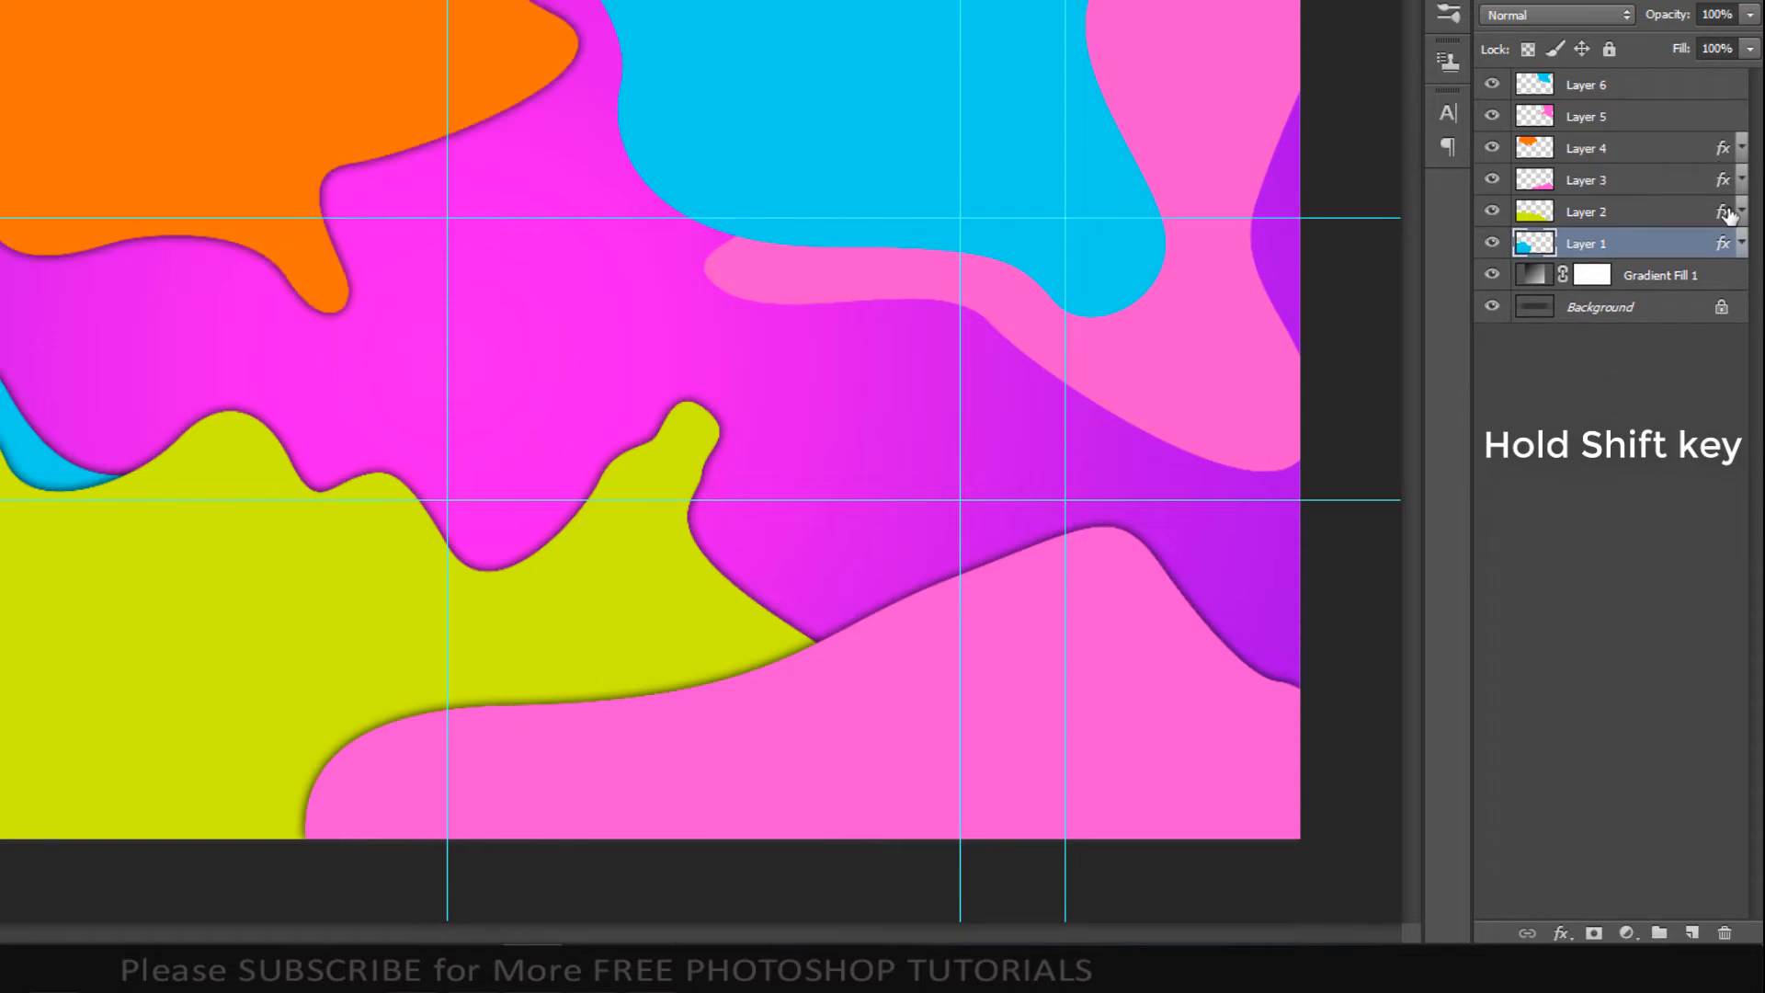
pyautogui.moveTo(1724, 254); pyautogui.dragTo(1726, 117)
pyautogui.click(1741, 124)
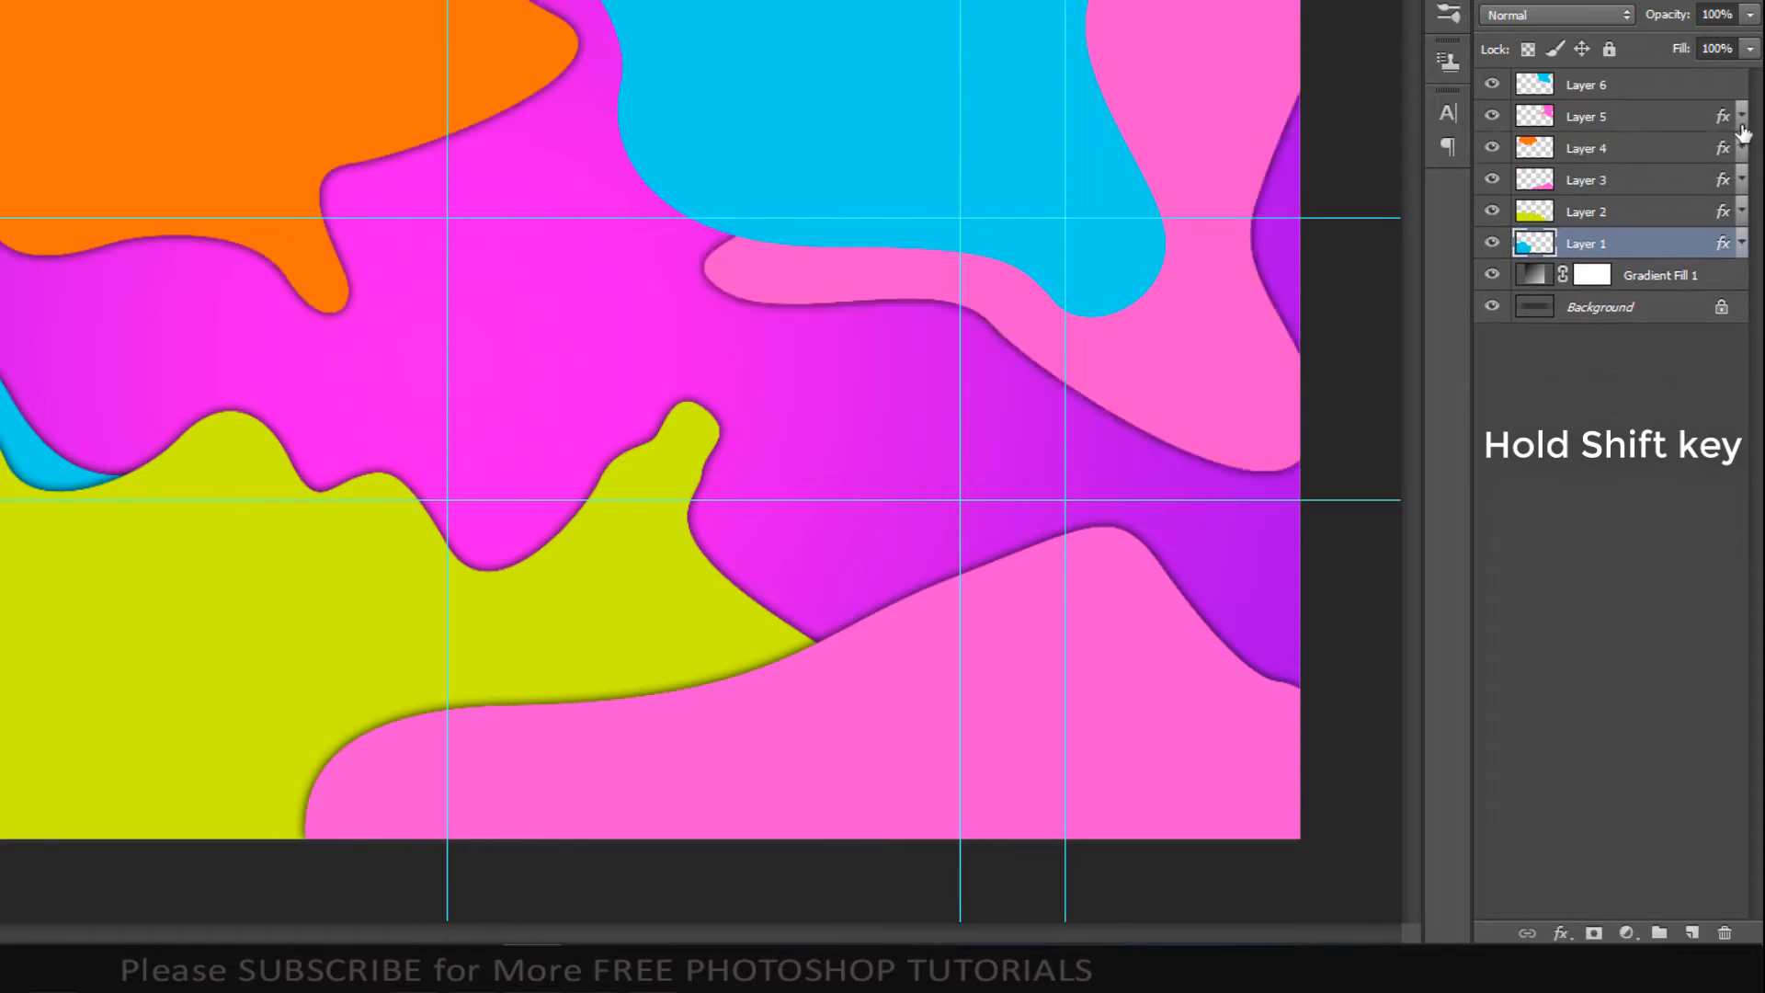
pyautogui.moveTo(1726, 262); pyautogui.dragTo(1723, 97)
pyautogui.click(1742, 94)
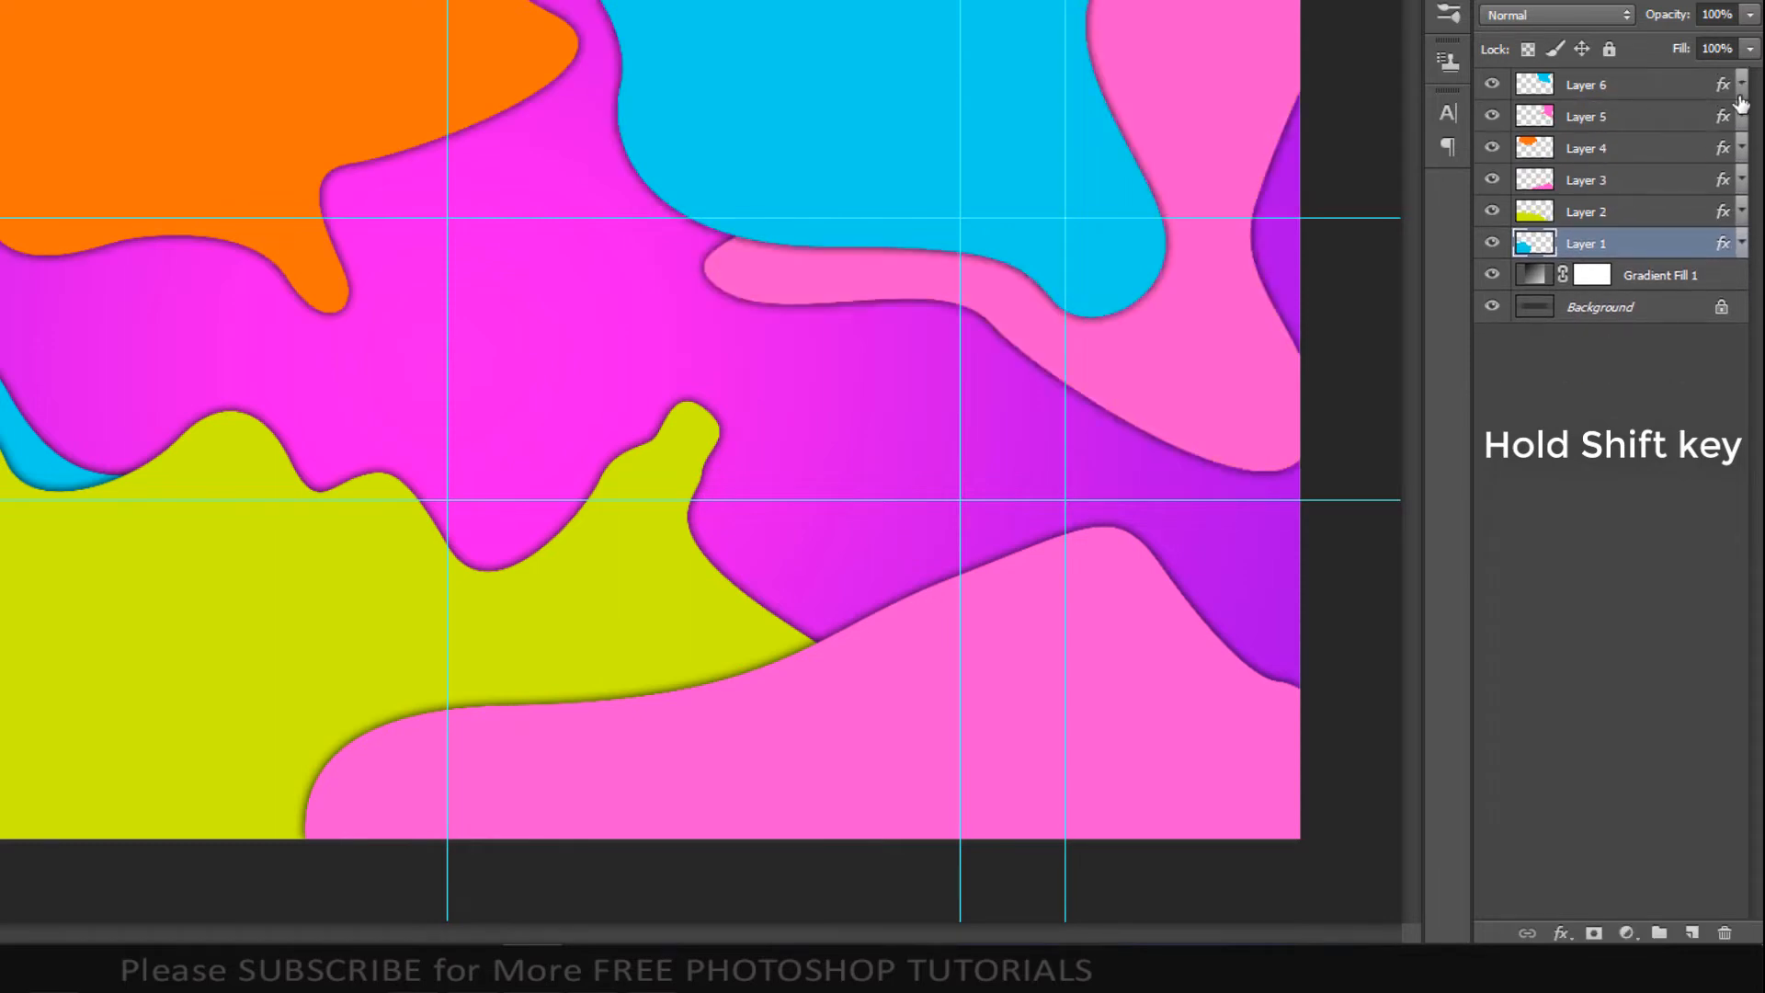
# Draw a circle about 318 px wide above Layer 6 with the Ellipse tool, drawn from its center on the canvas's middle vertical guide.
pyautogui.keyDown('shift'); pyautogui.click(1629, 84); pyautogui.keyUp('shift')
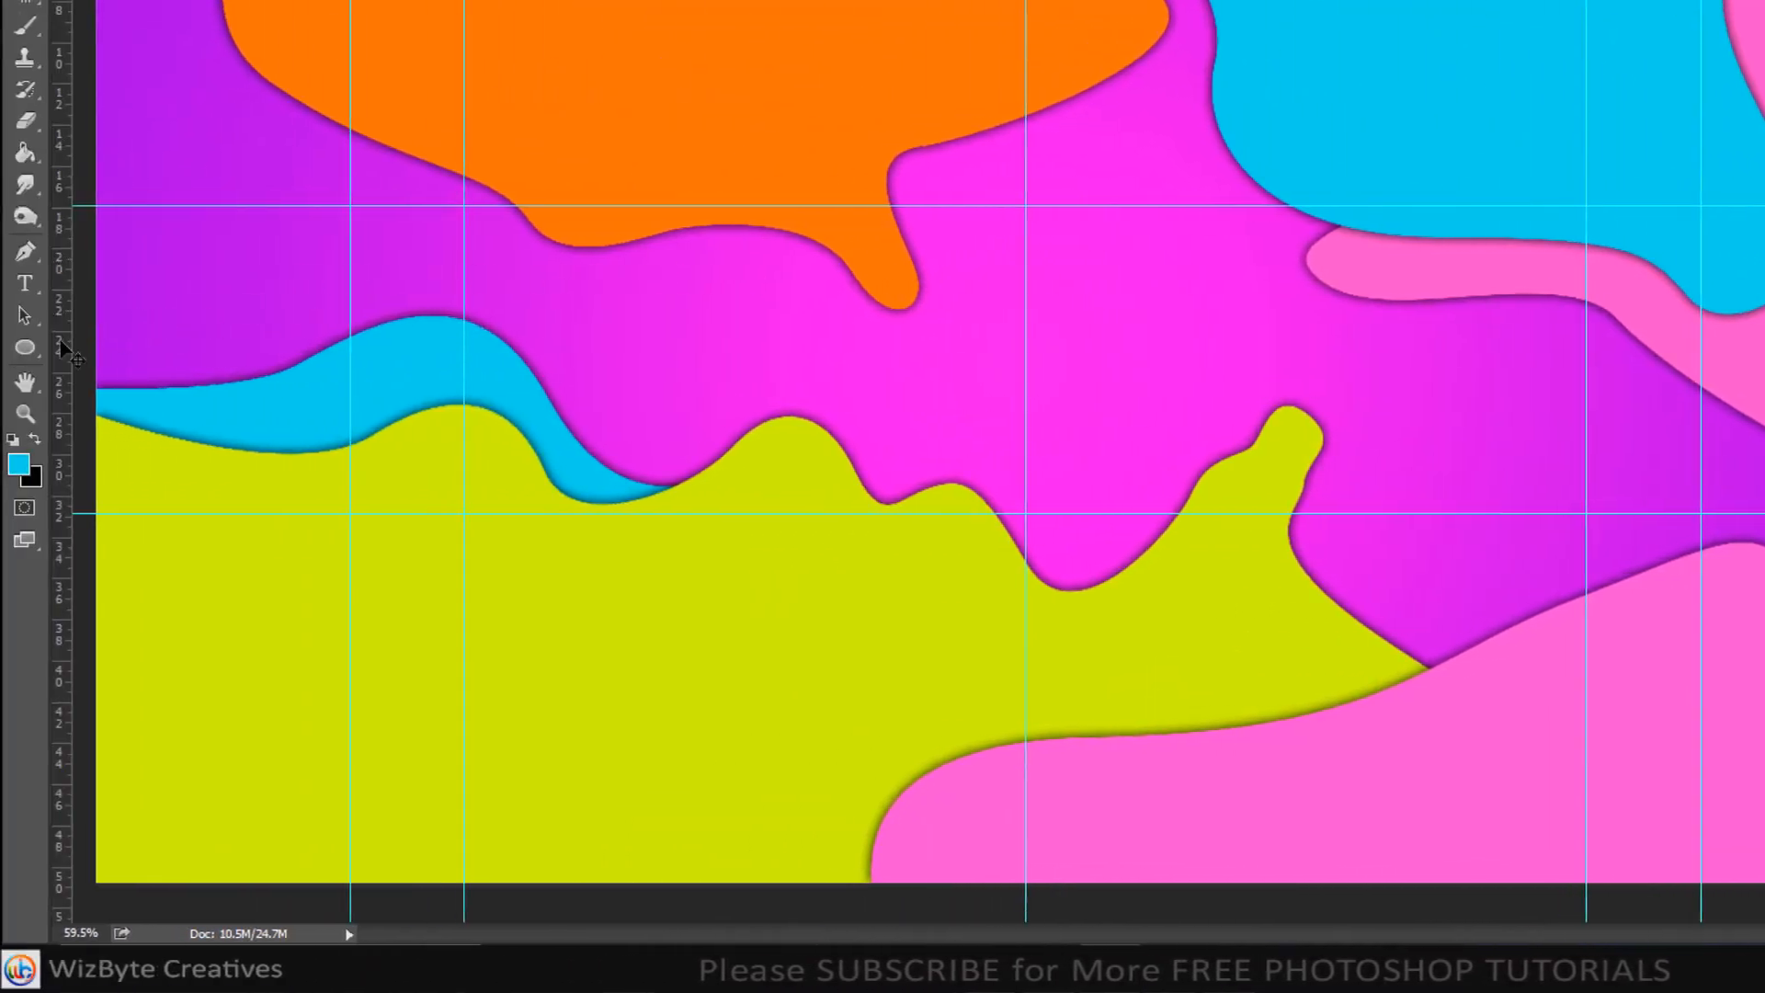
pyautogui.rightClick(40, 343)
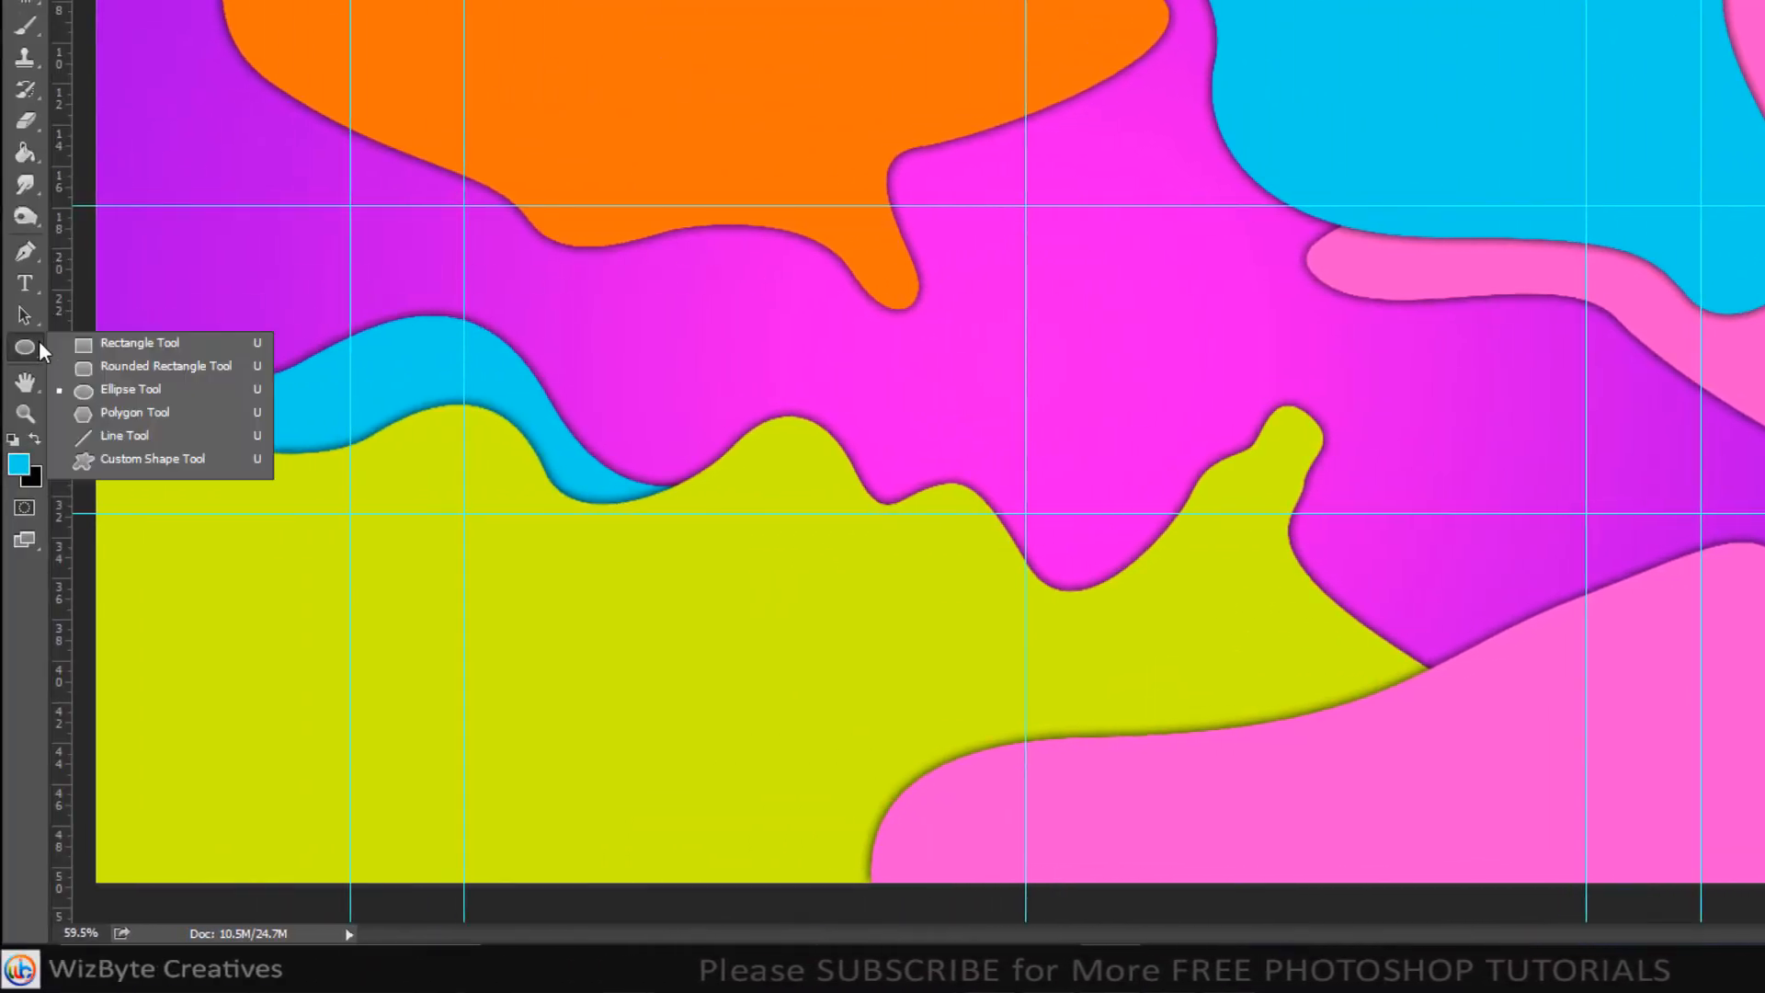
pyautogui.click(131, 390)
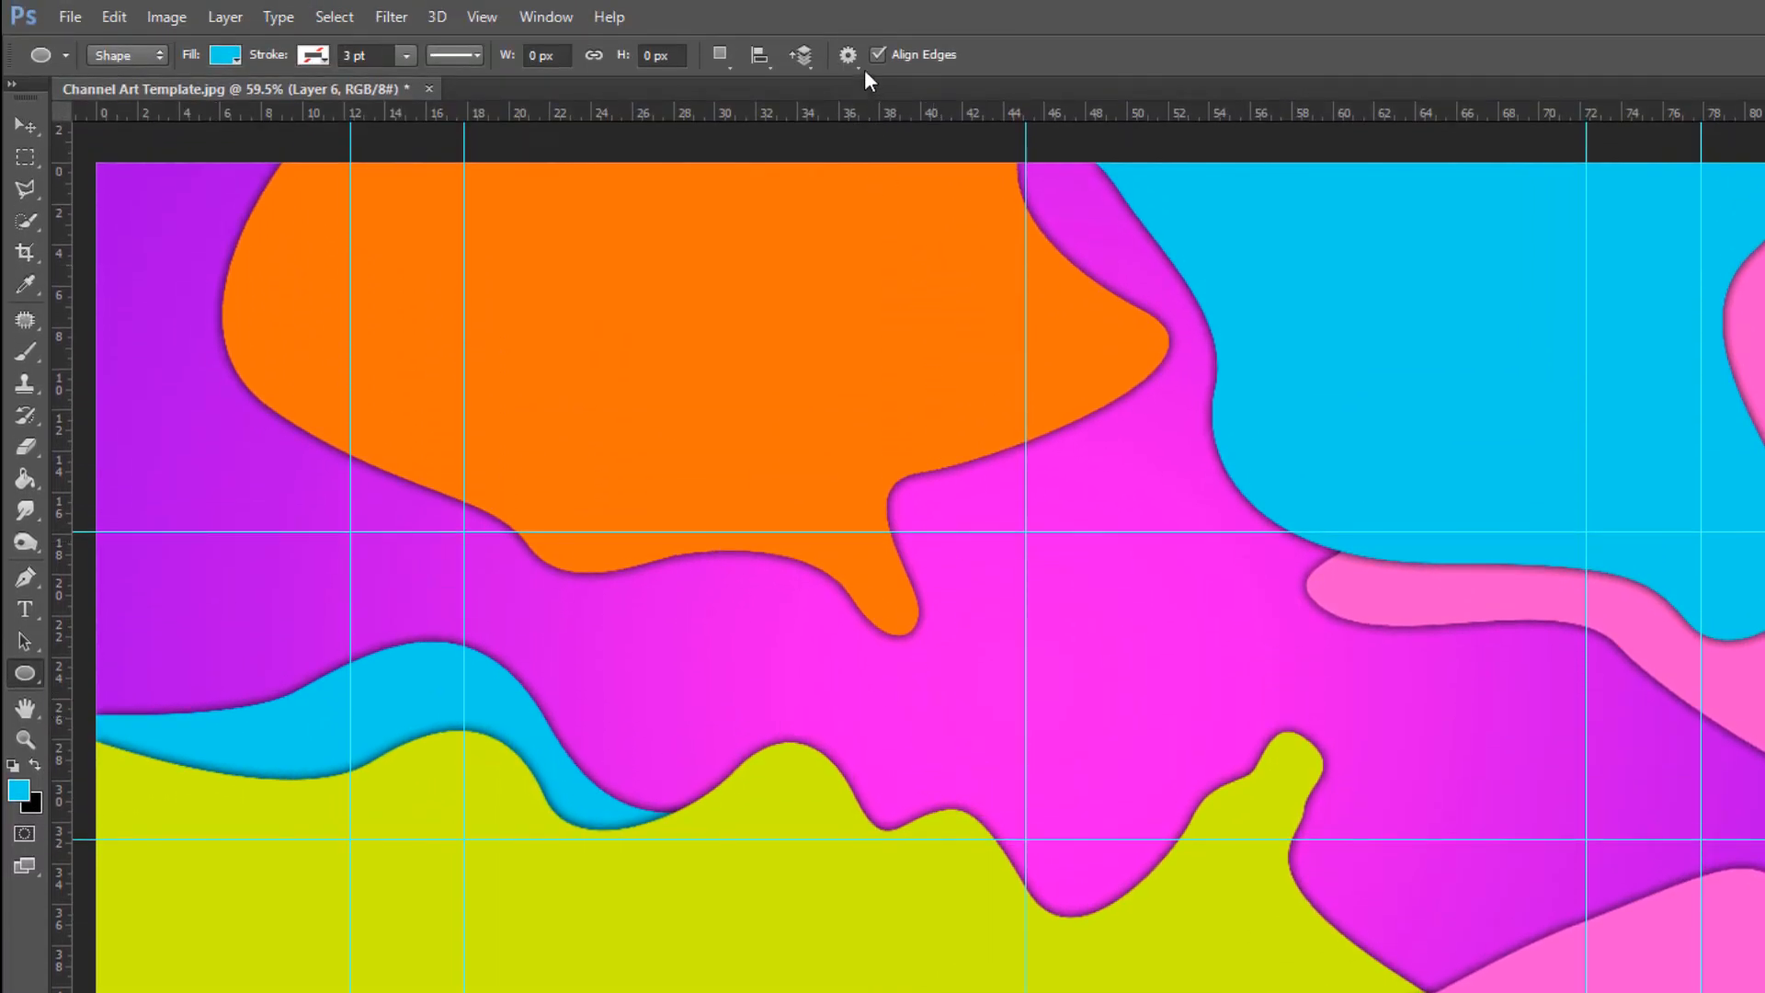
pyautogui.click(857, 57)
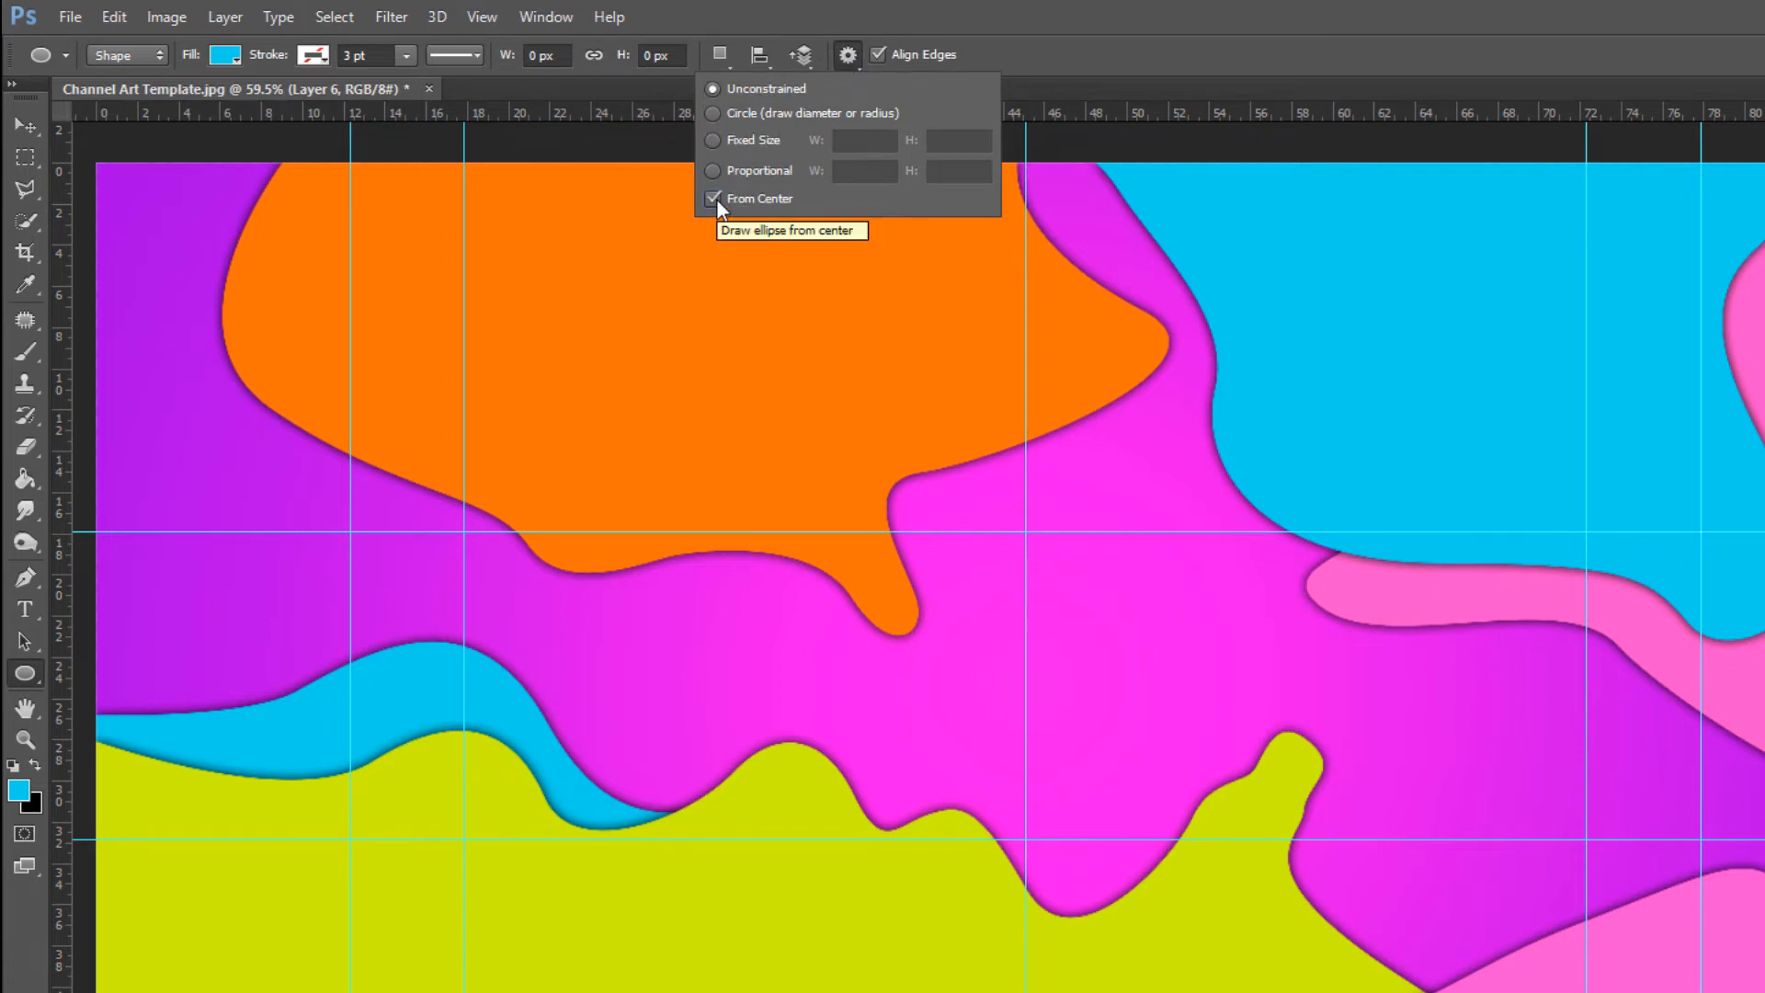
pyautogui.press('Return')
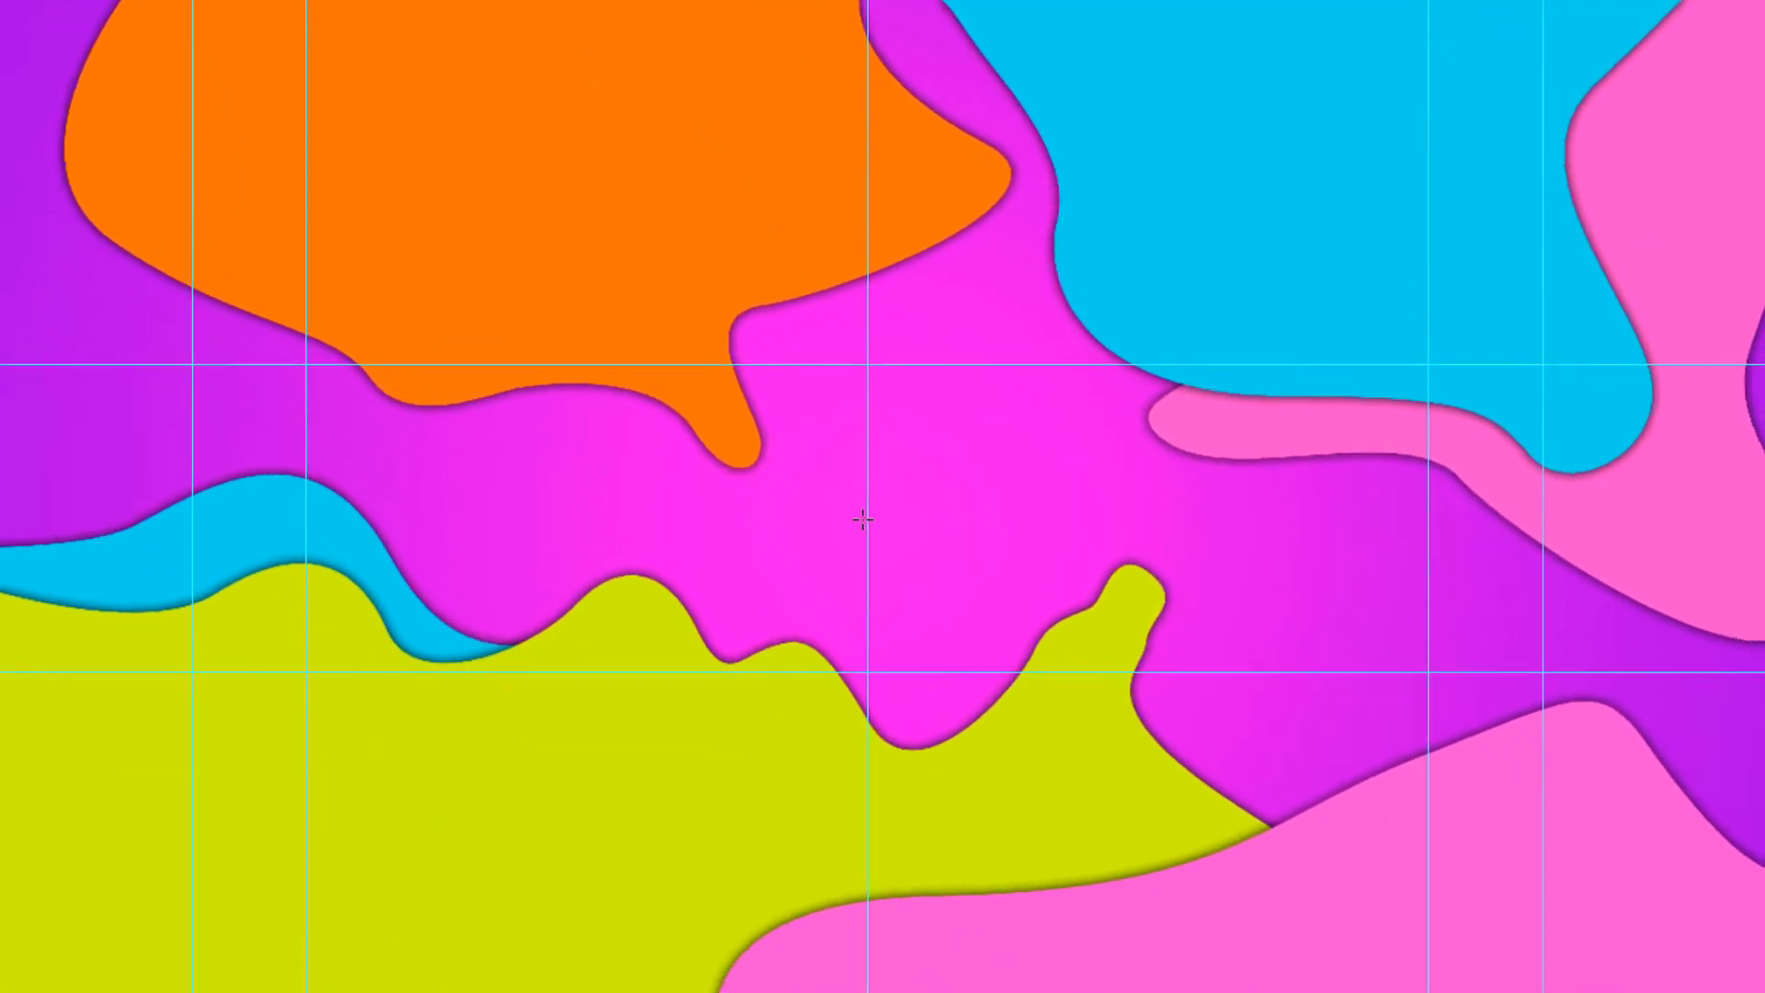
pyautogui.press('i')
pyautogui.press('u')
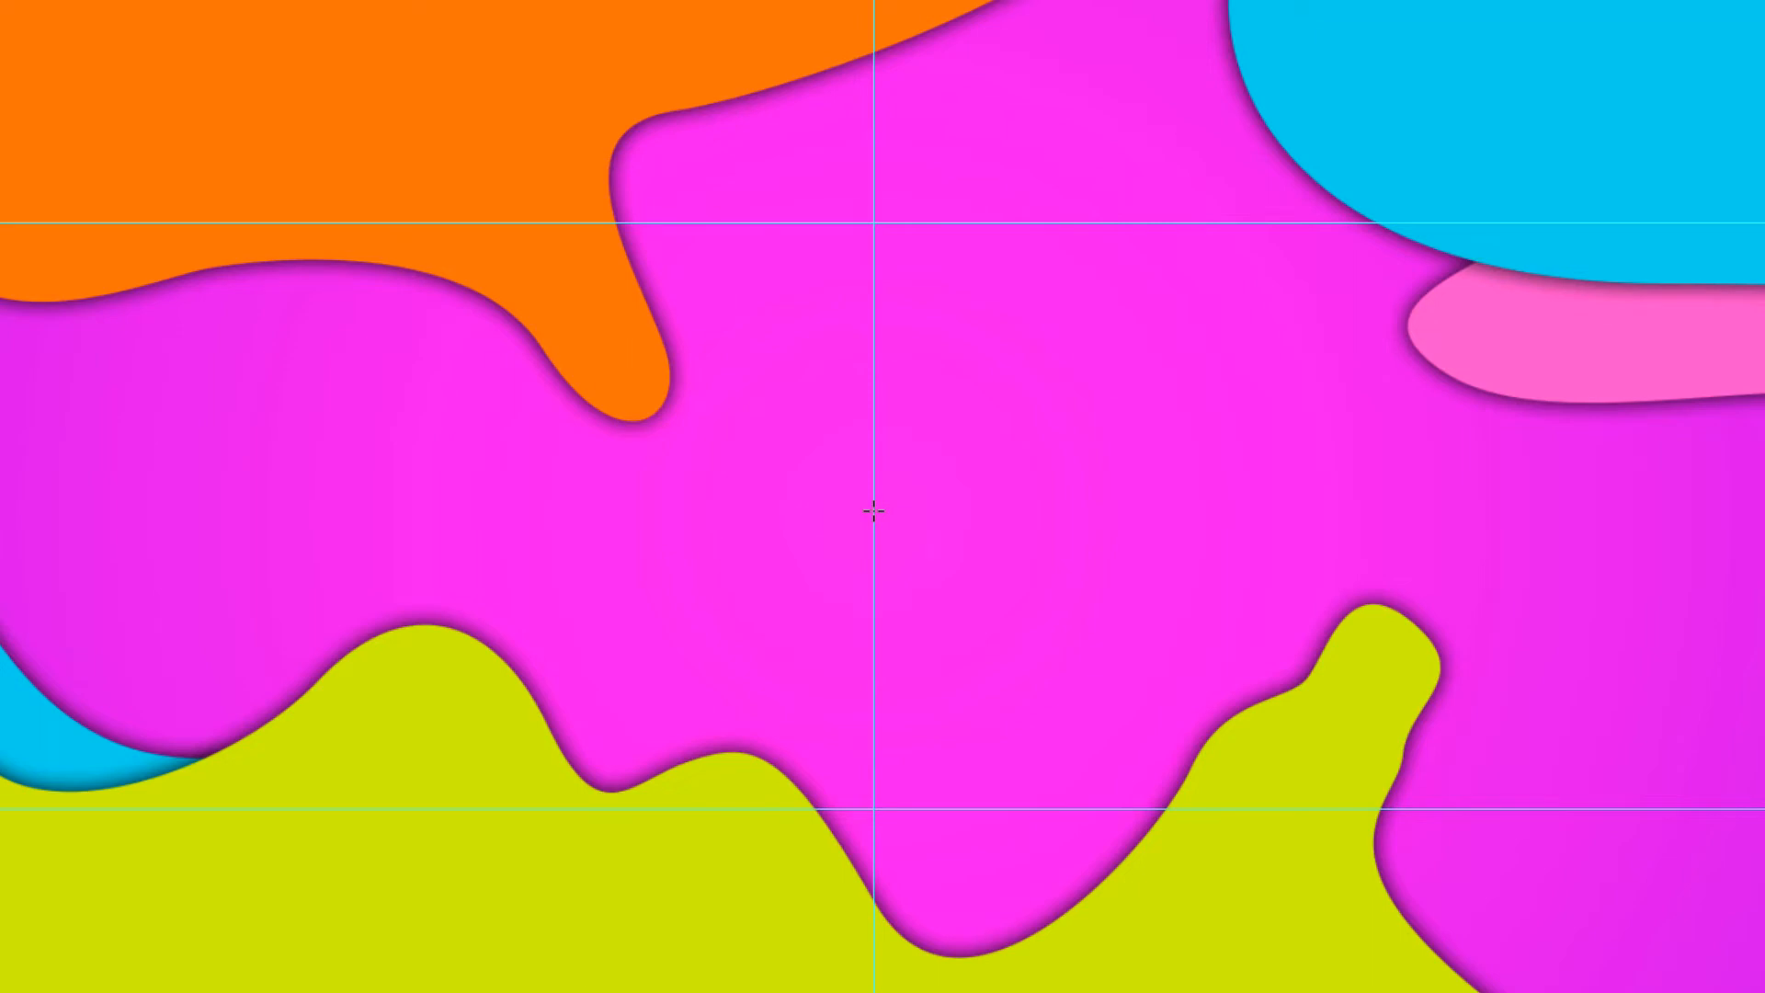
pyautogui.moveTo(874, 510); pyautogui.dragTo(1194, 731)
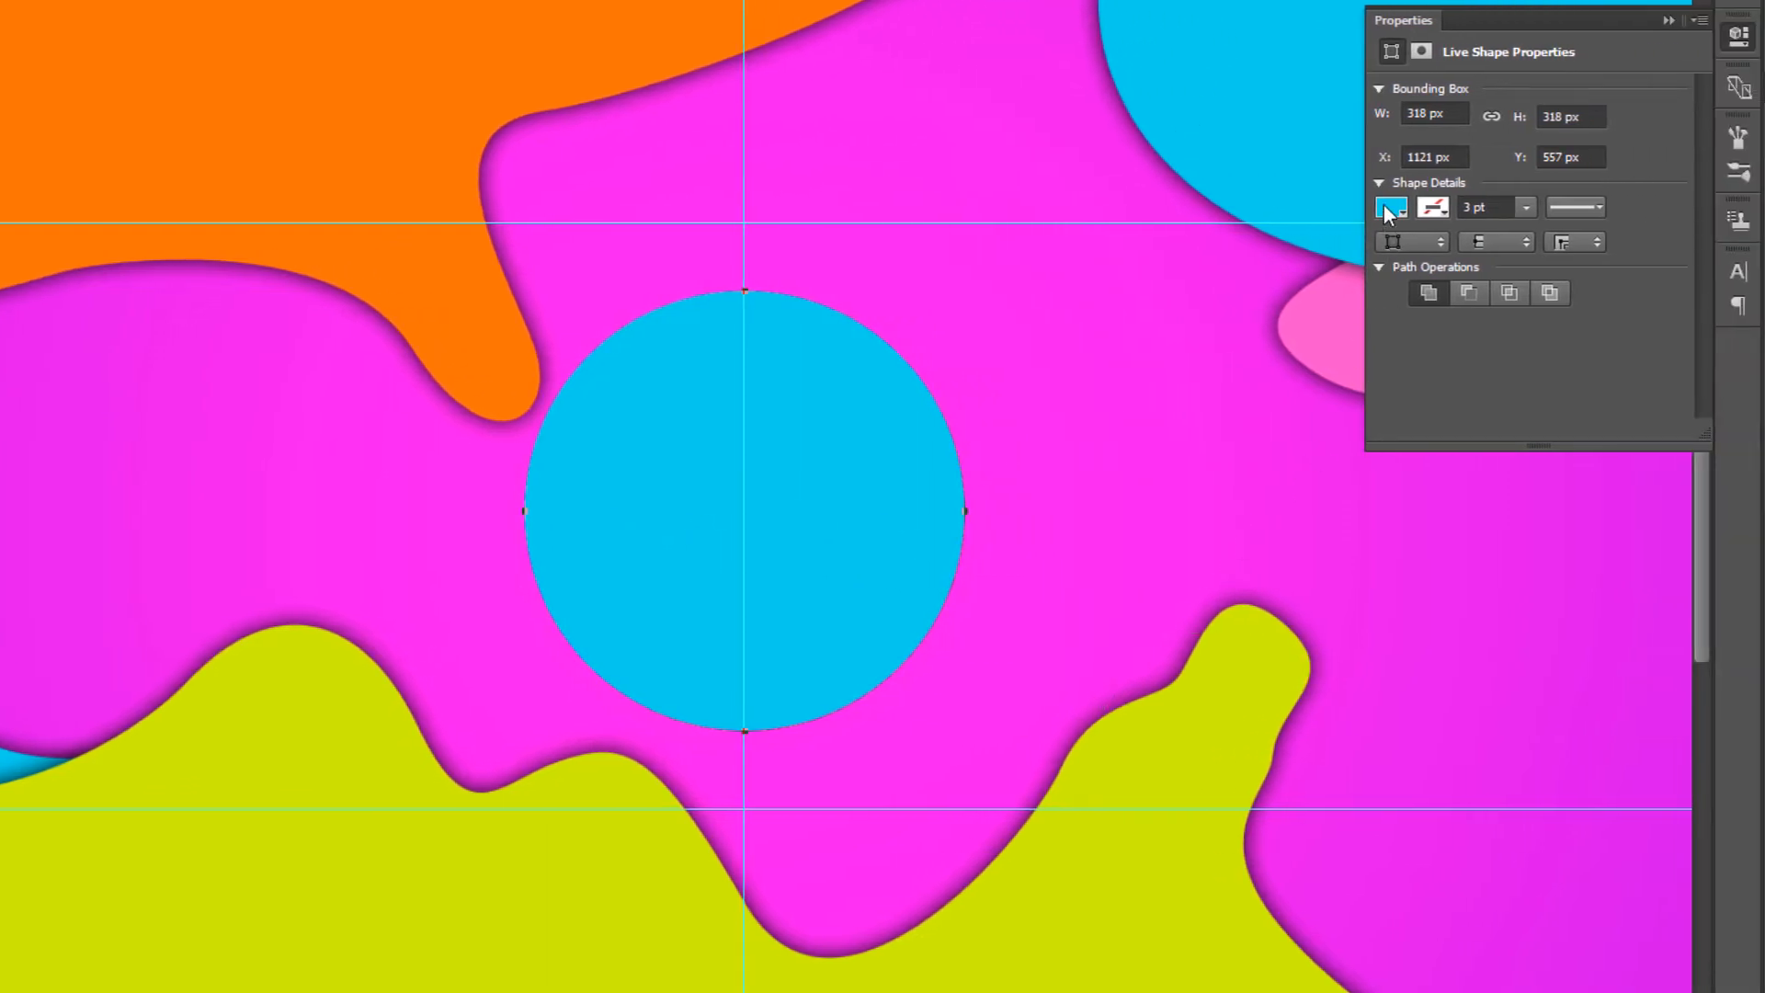
# Give the circle a yellow fill and a white (#ffffff) 5 pt stroke.
pyautogui.click(1391, 211)
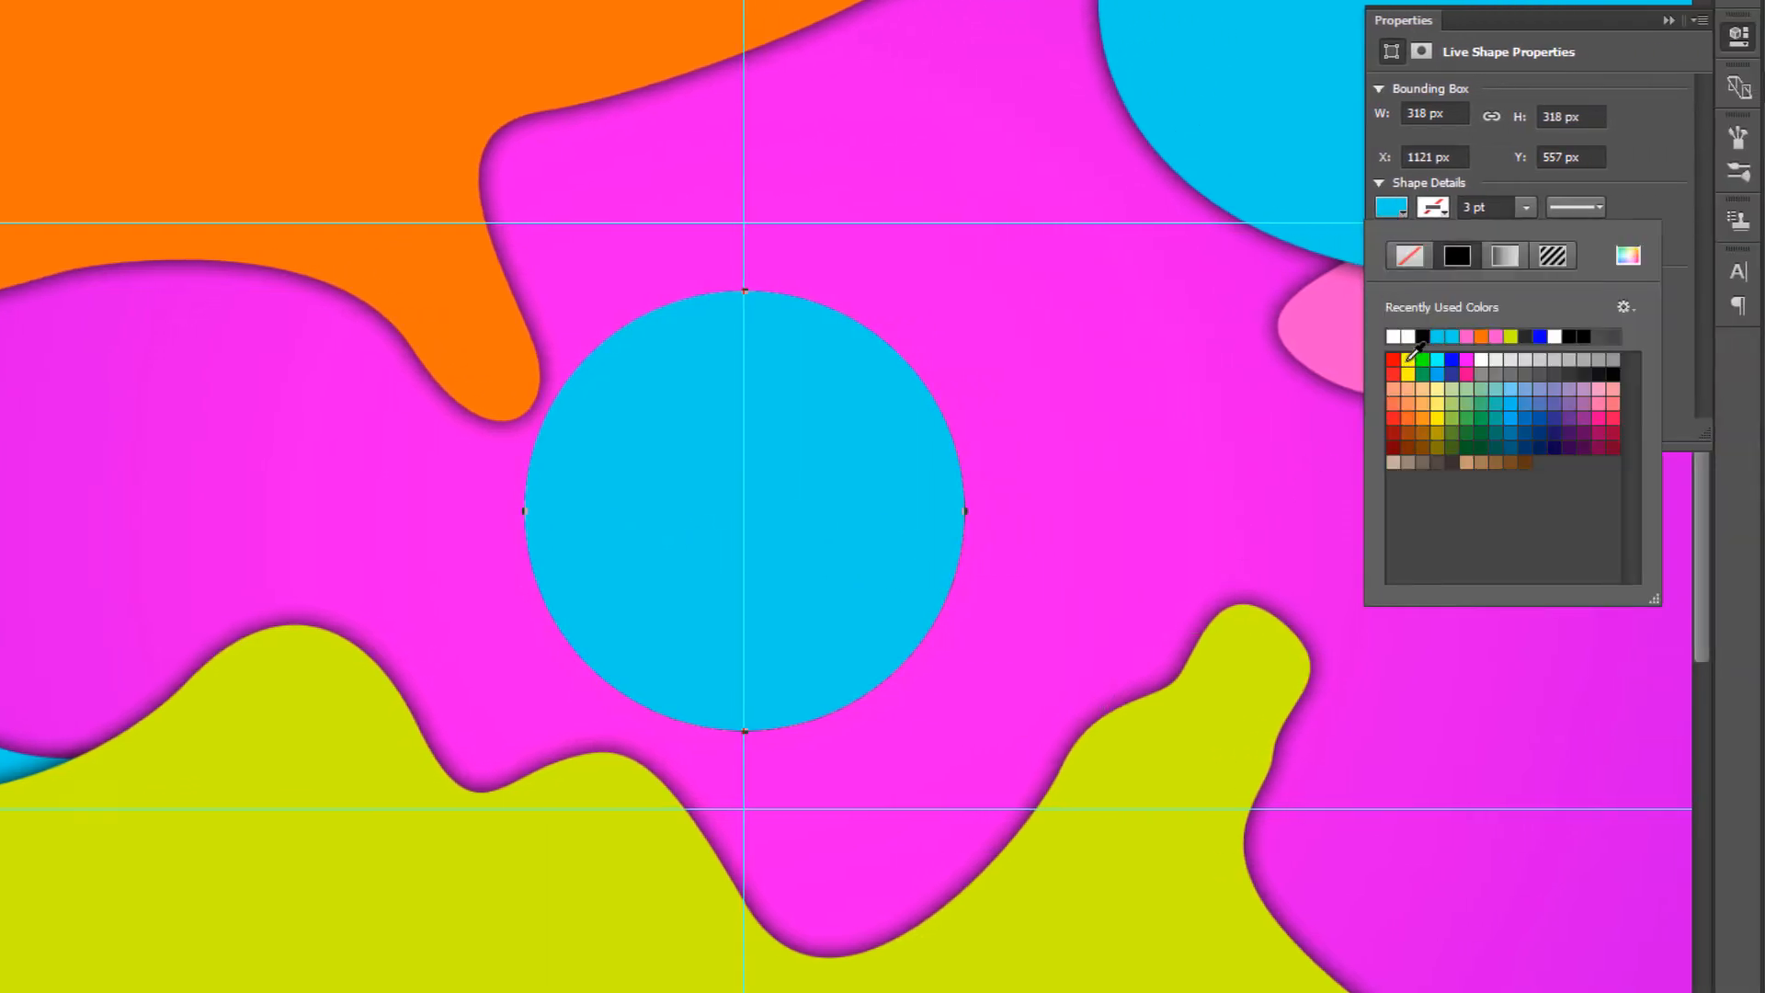
pyautogui.click(1410, 360)
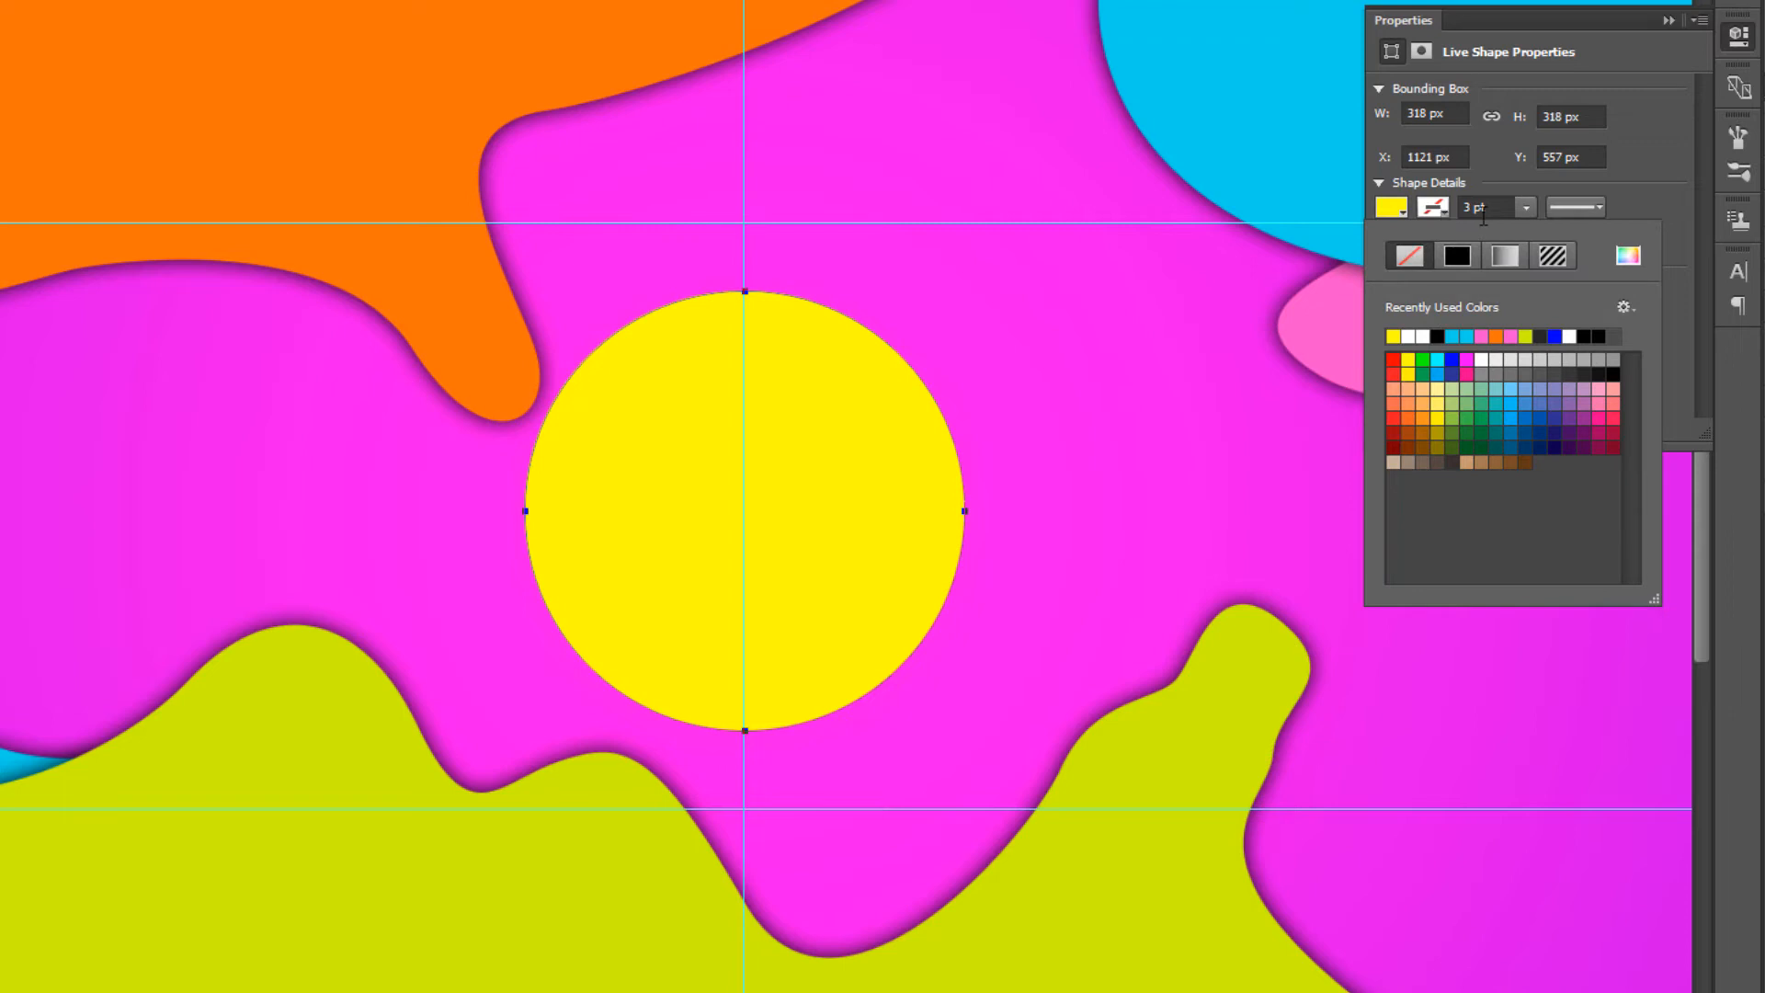
pyautogui.click(1629, 256)
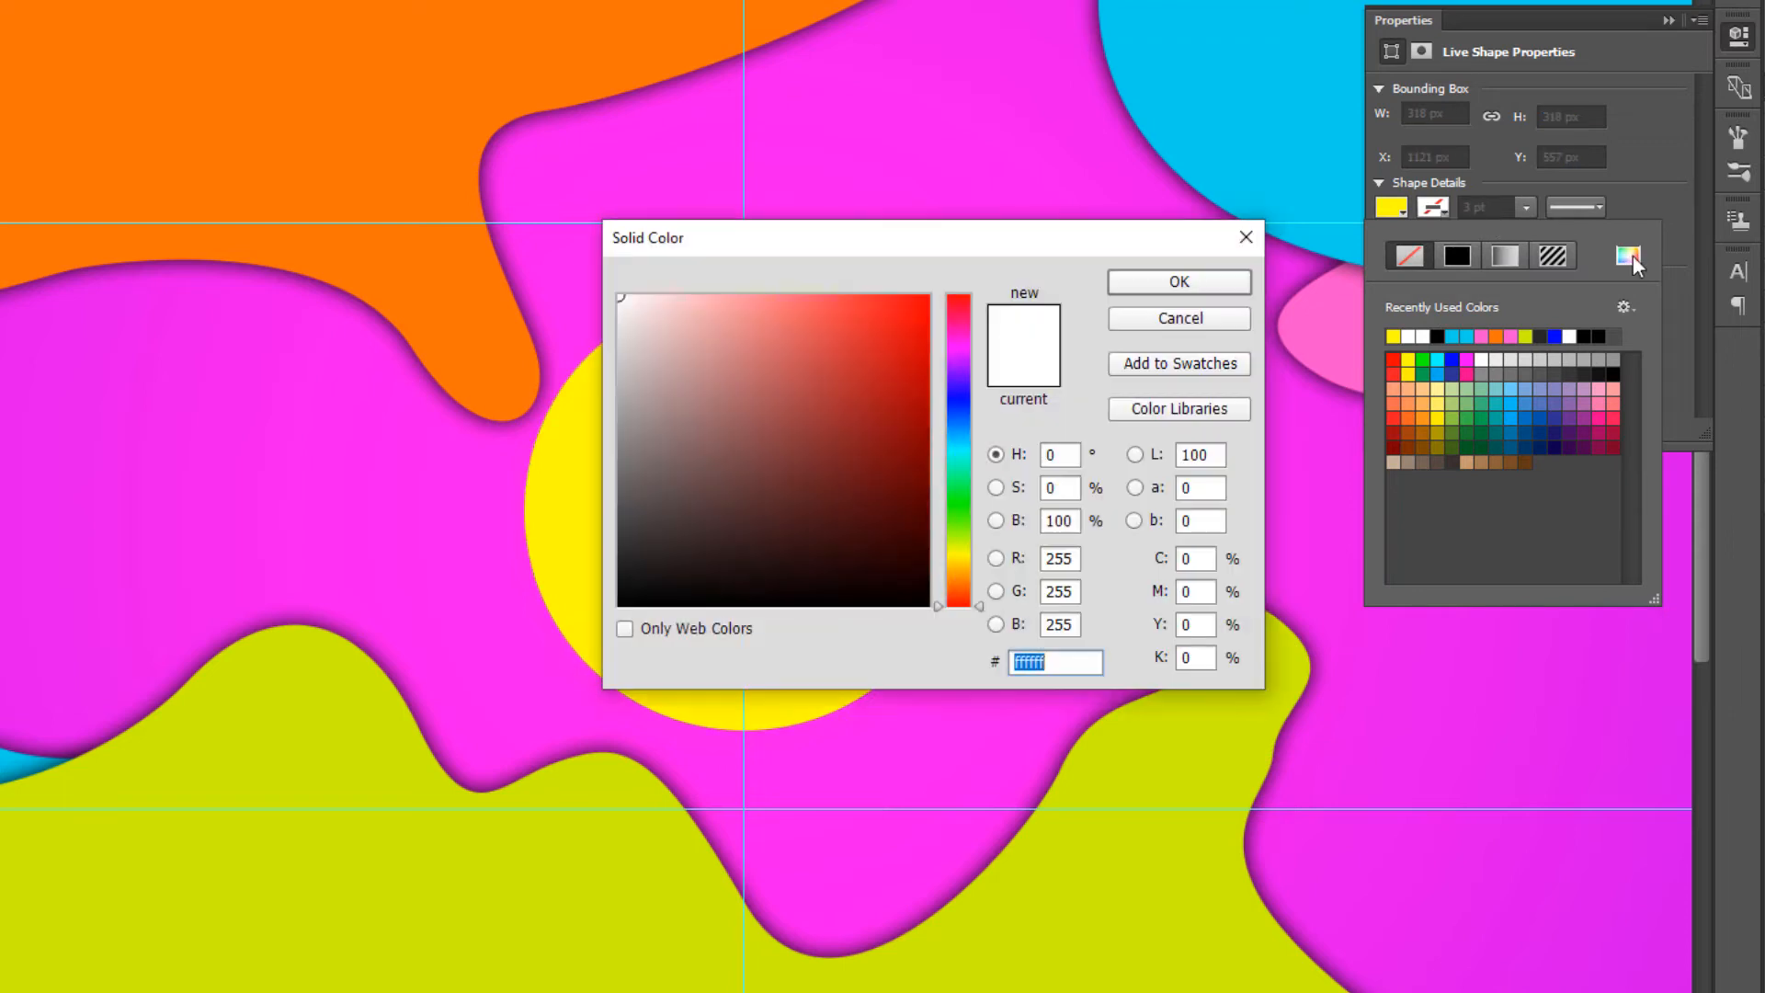
pyautogui.moveTo(671, 344); pyautogui.dragTo(563, 274)
pyautogui.click(1177, 284)
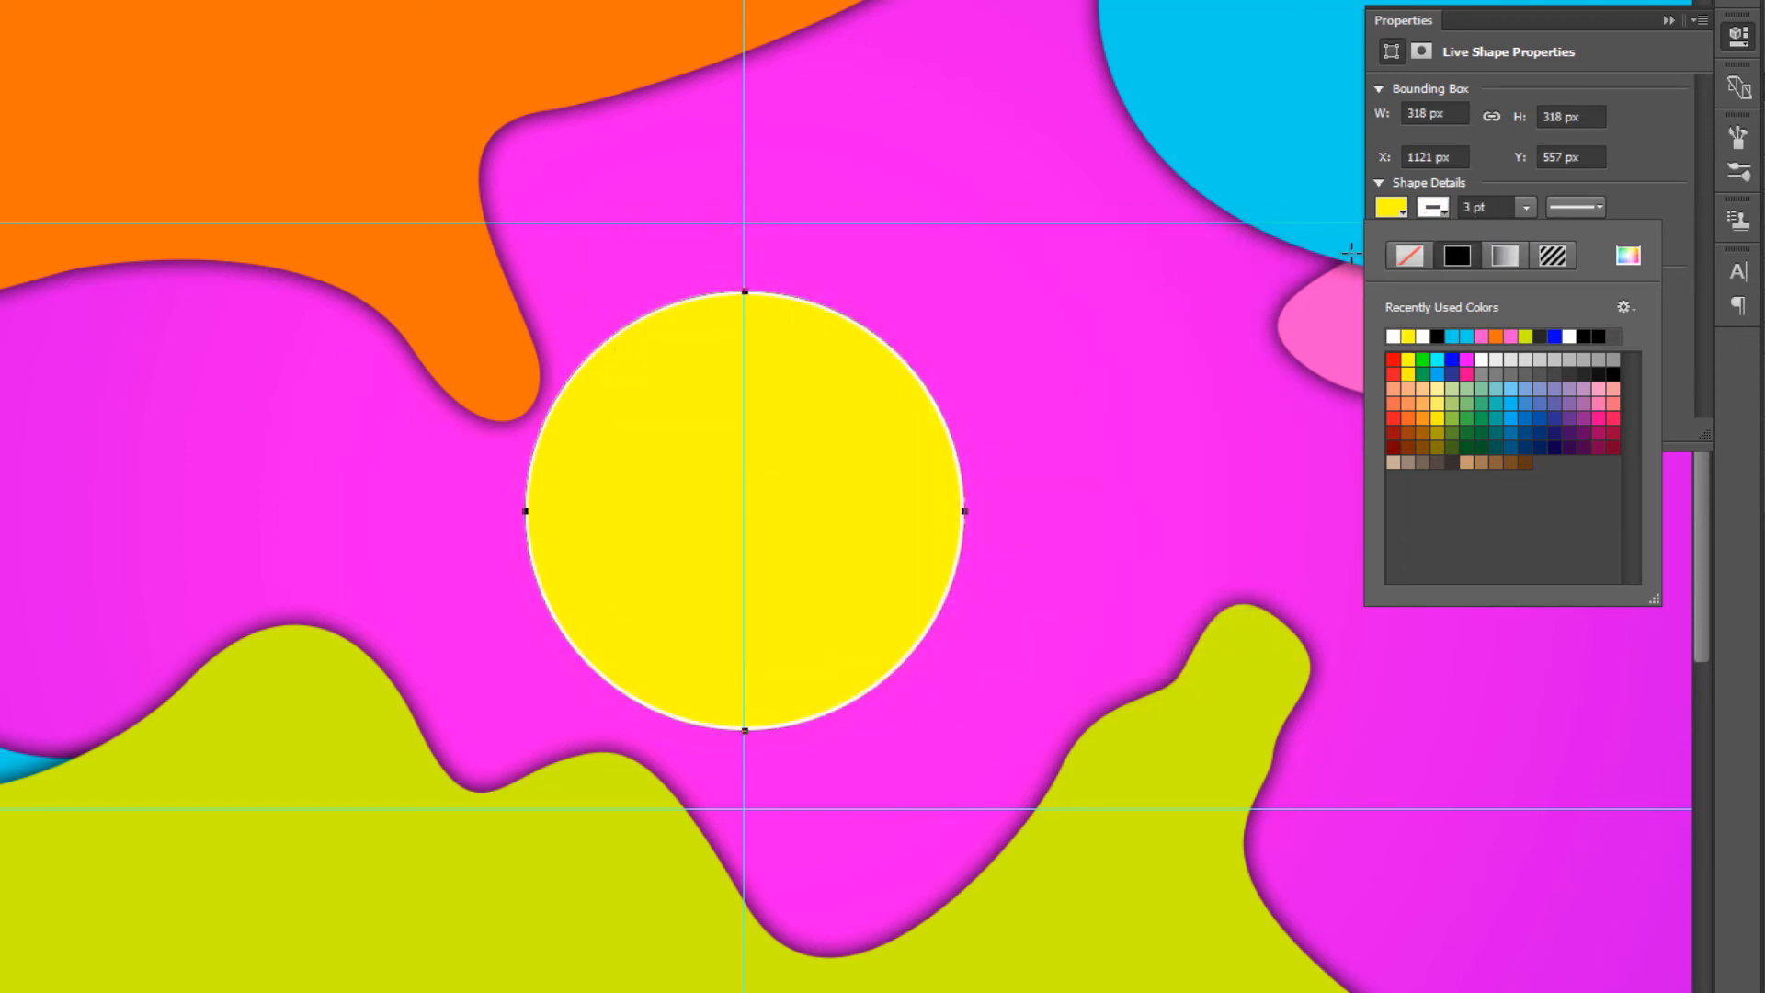
pyautogui.click(1519, 208)
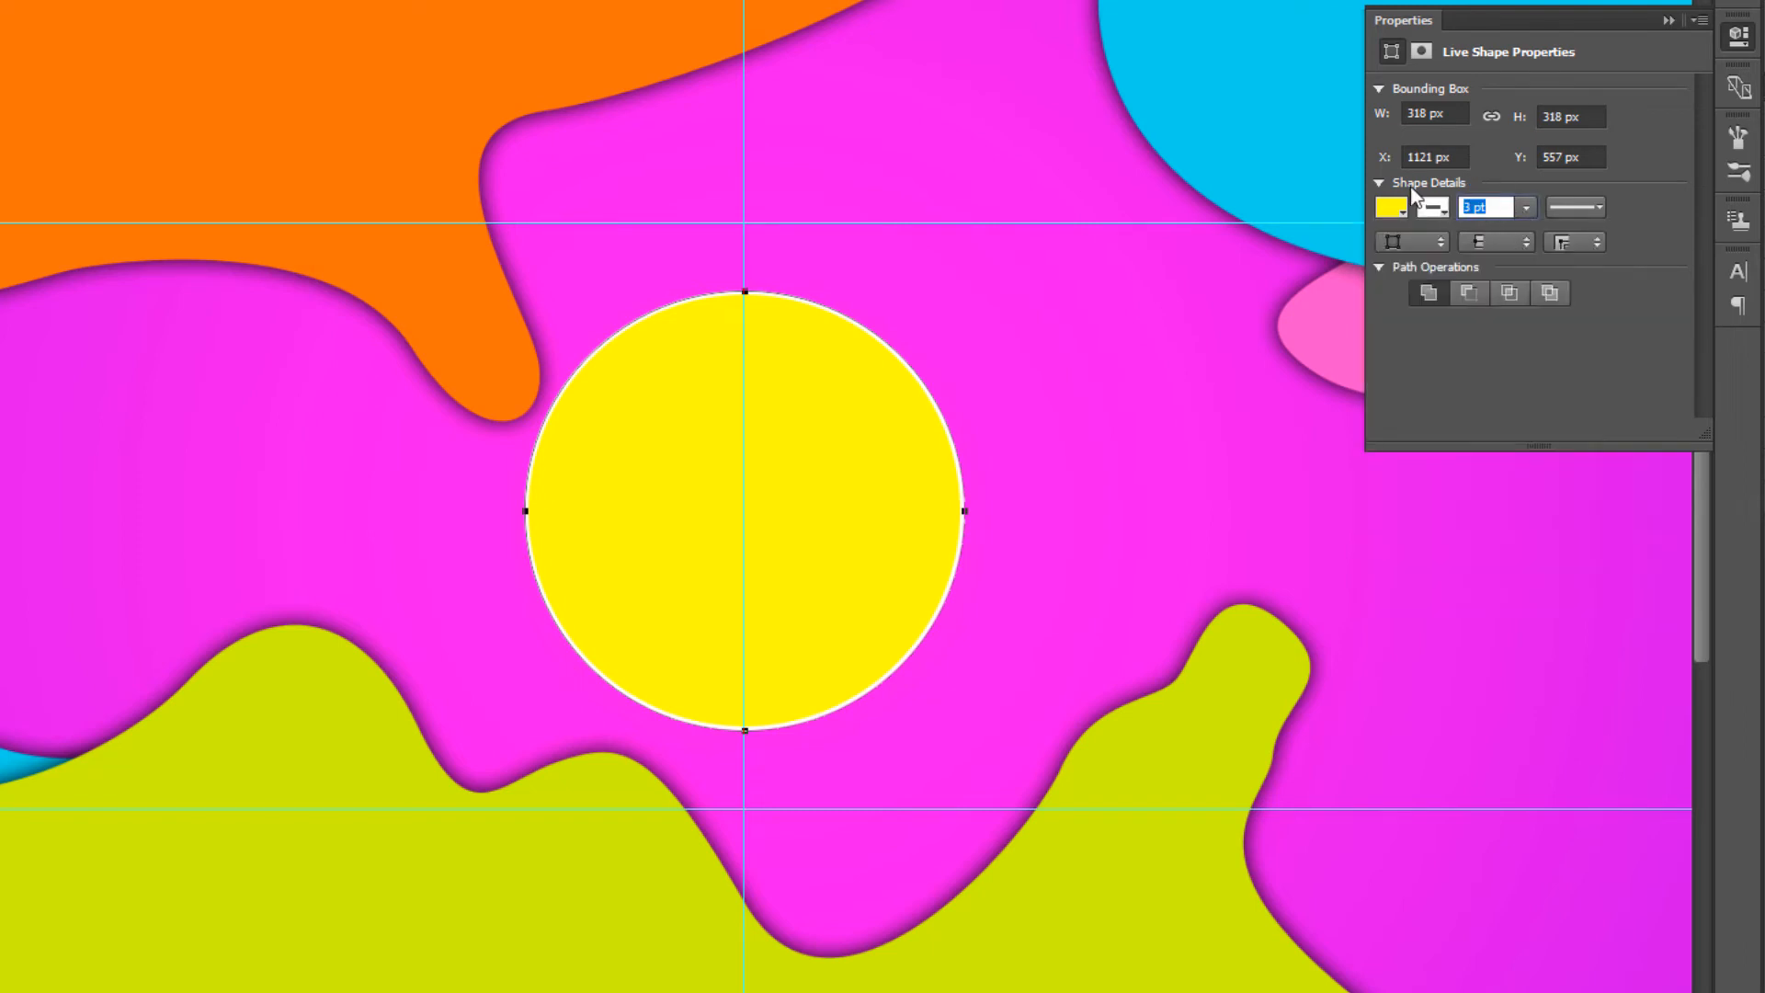
pyautogui.write('5')
pyautogui.click(1671, 21)
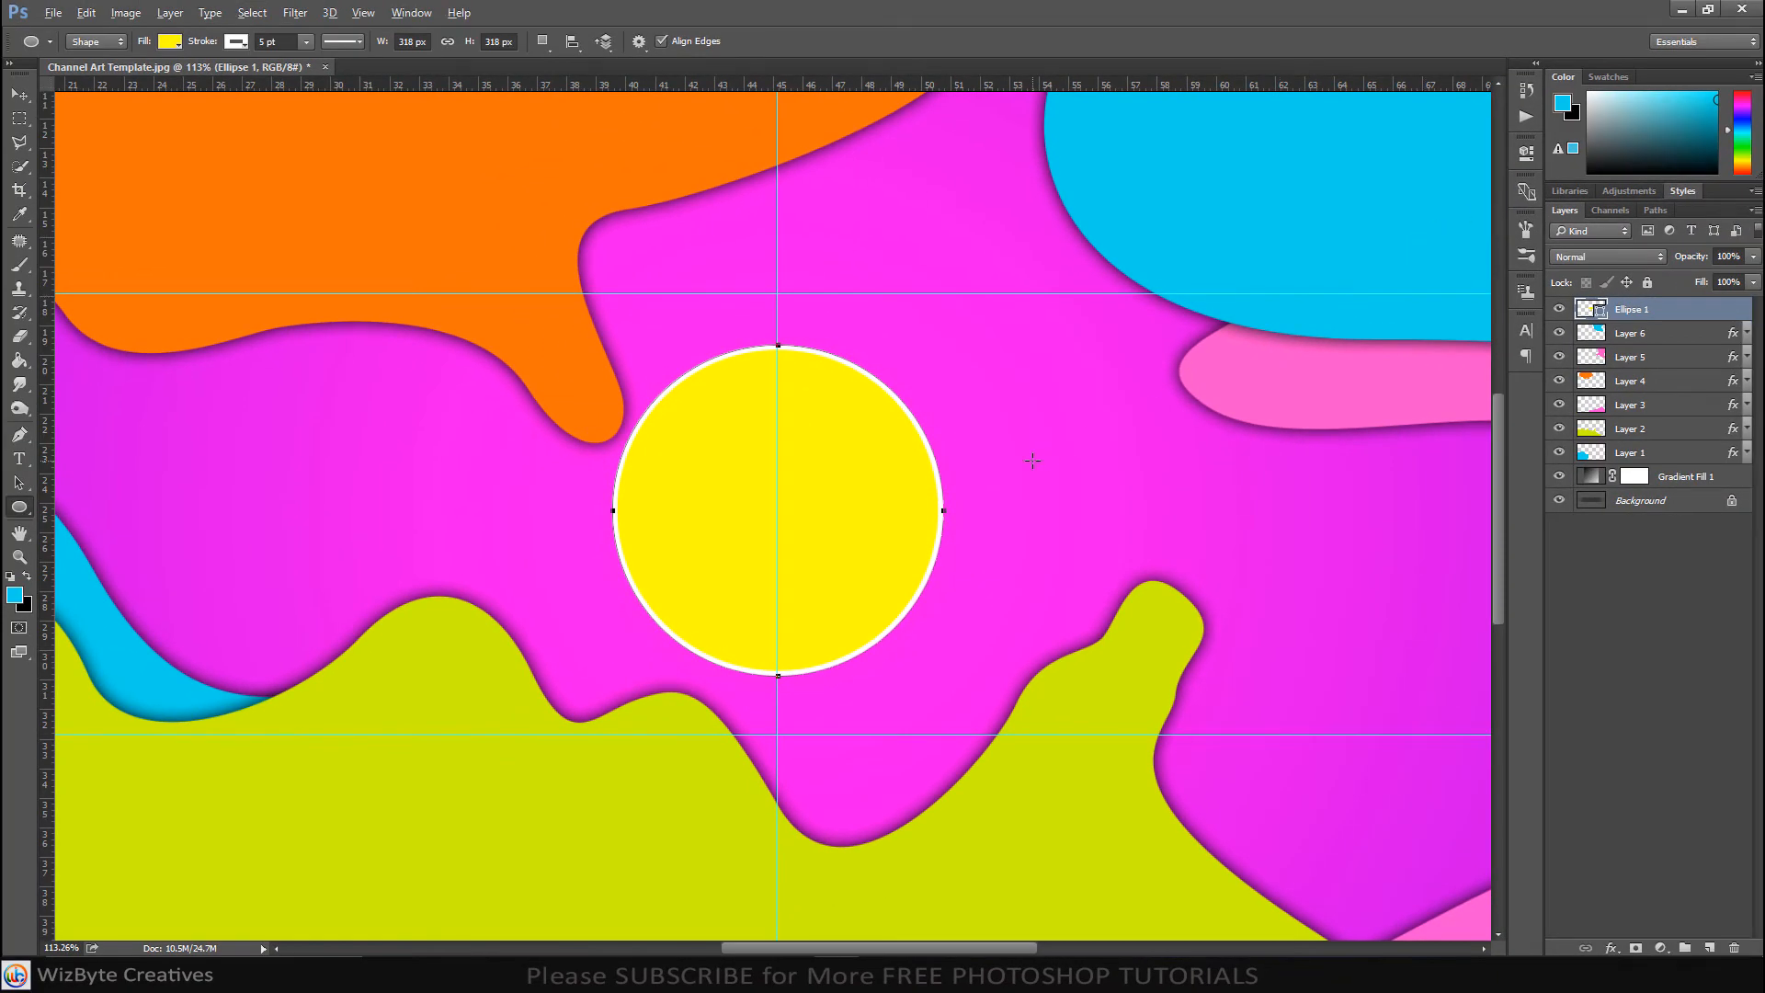
# Place Model.jpg from the 1-Modern Youtube Channel Art folder in File Explorer over the yellow circle, scaled to 137.25%.
pyautogui.hotkey('ctrl', '0')
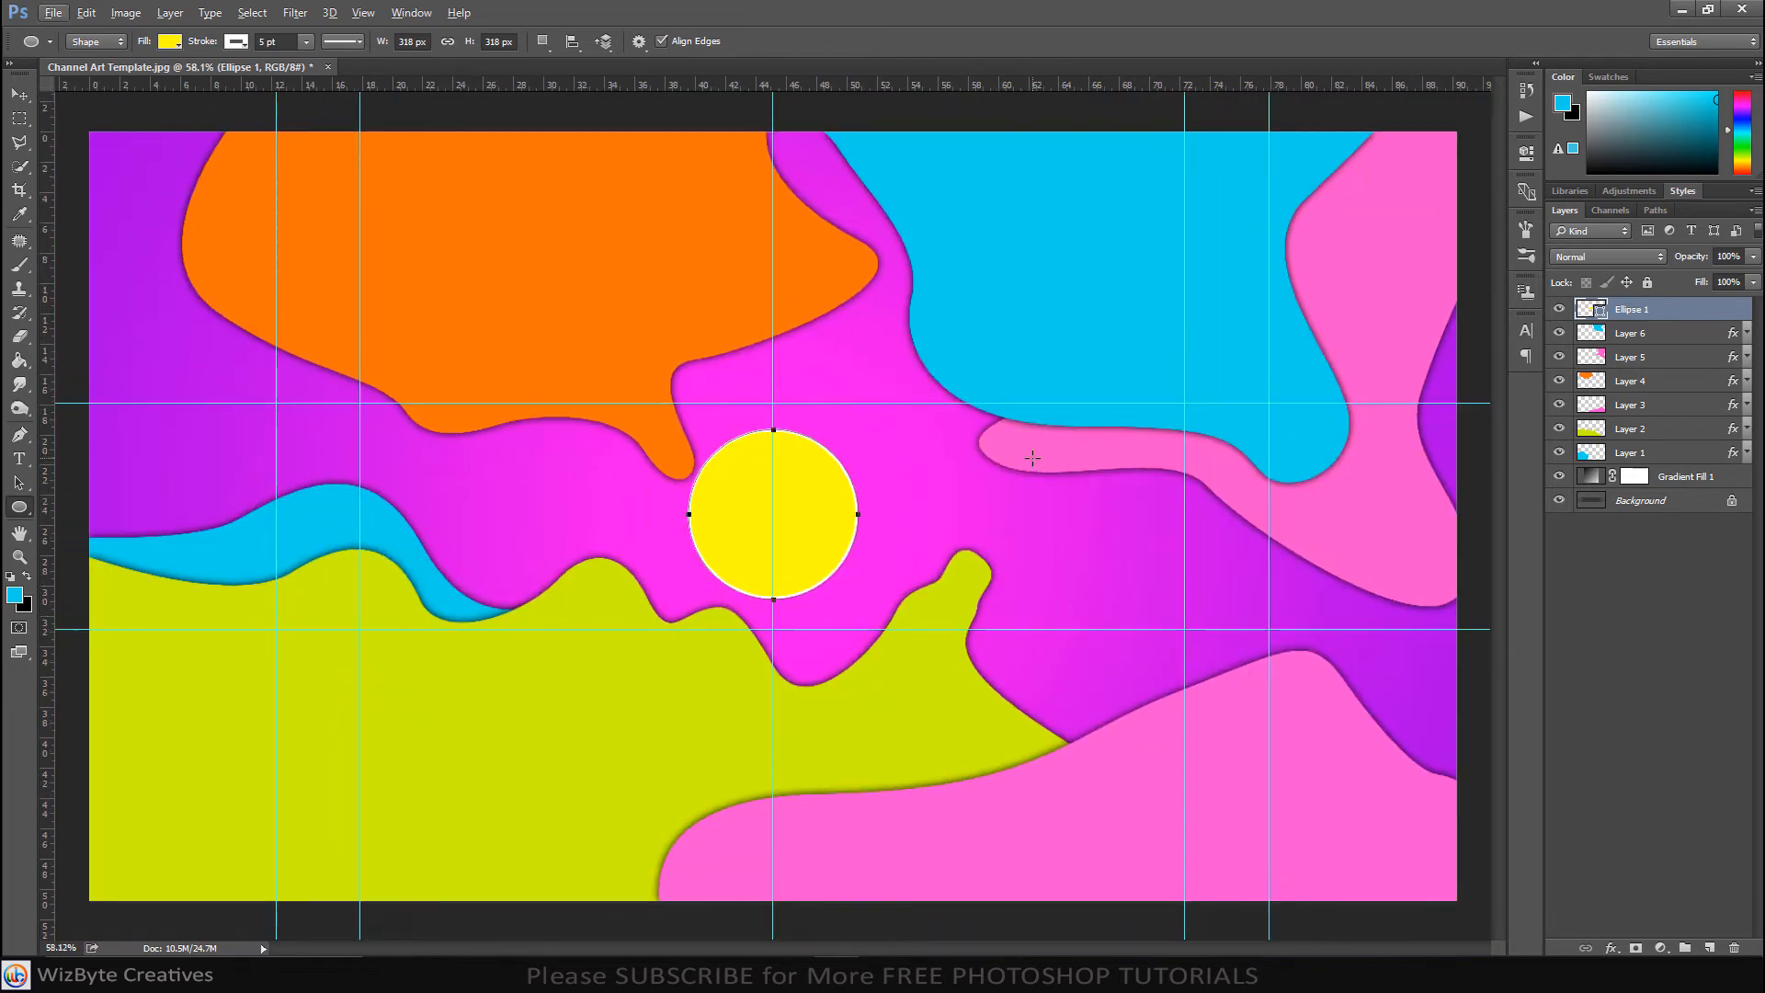
pyautogui.click(11, 95)
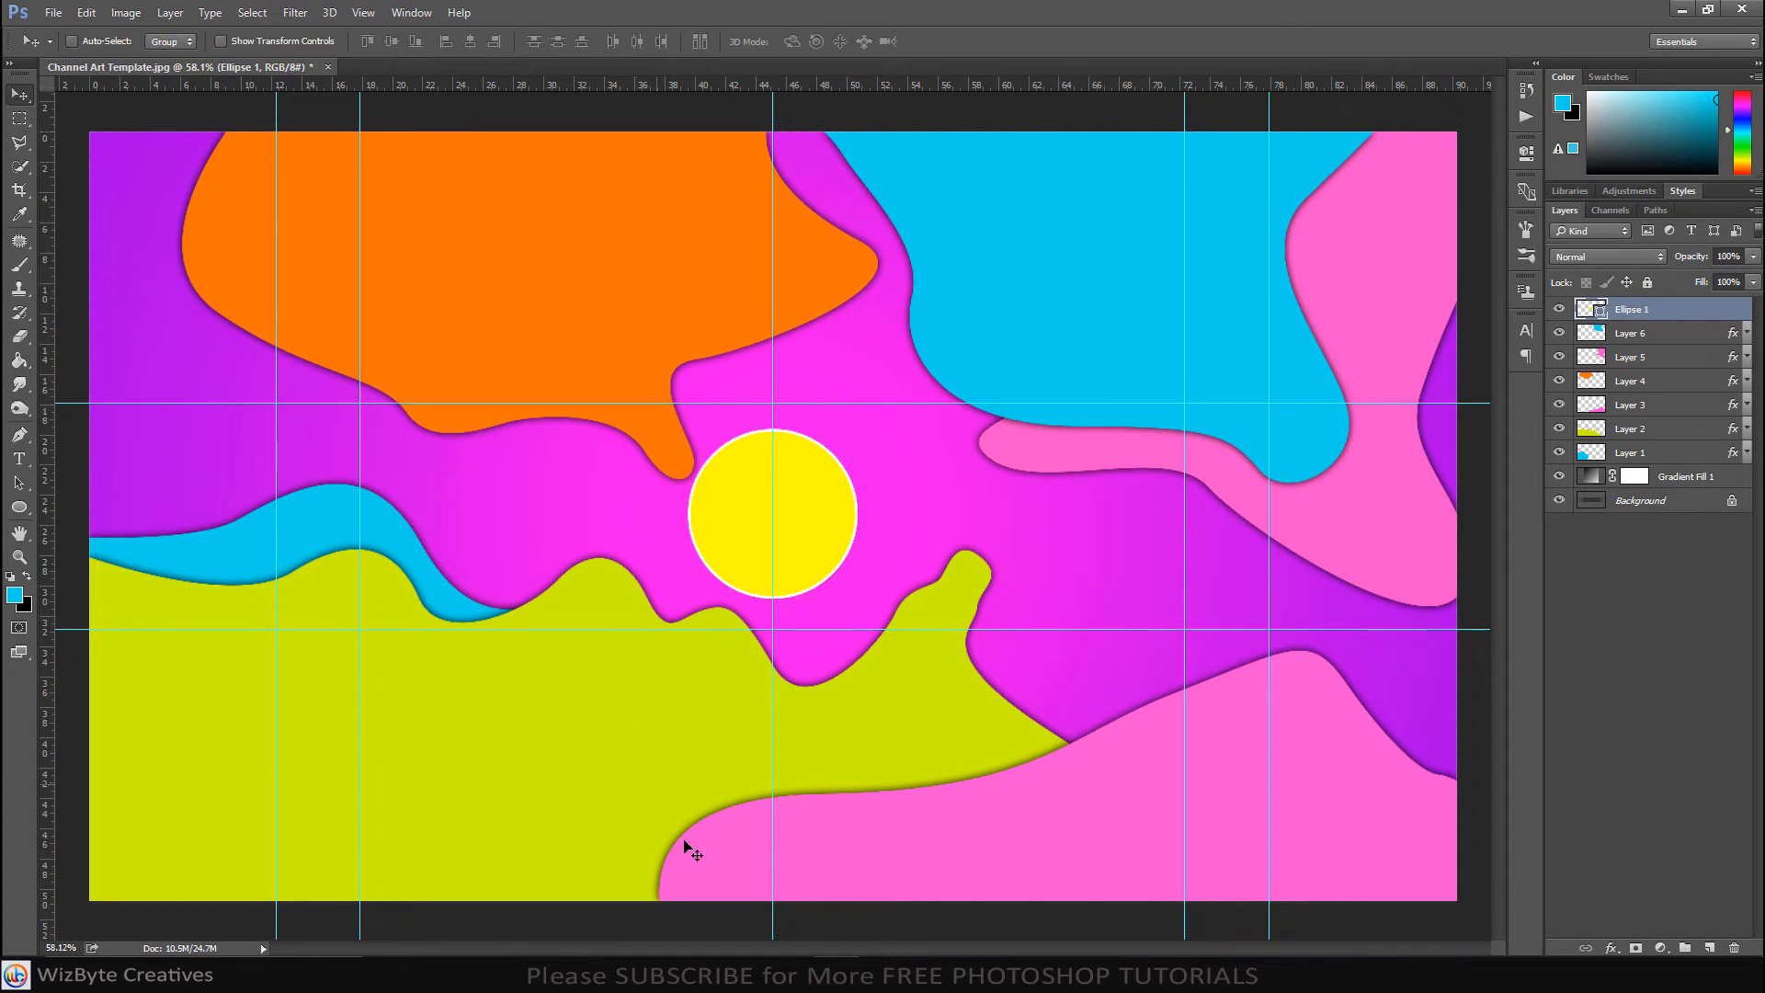
pyautogui.moveTo(768, 975)
pyautogui.click(779, 883)
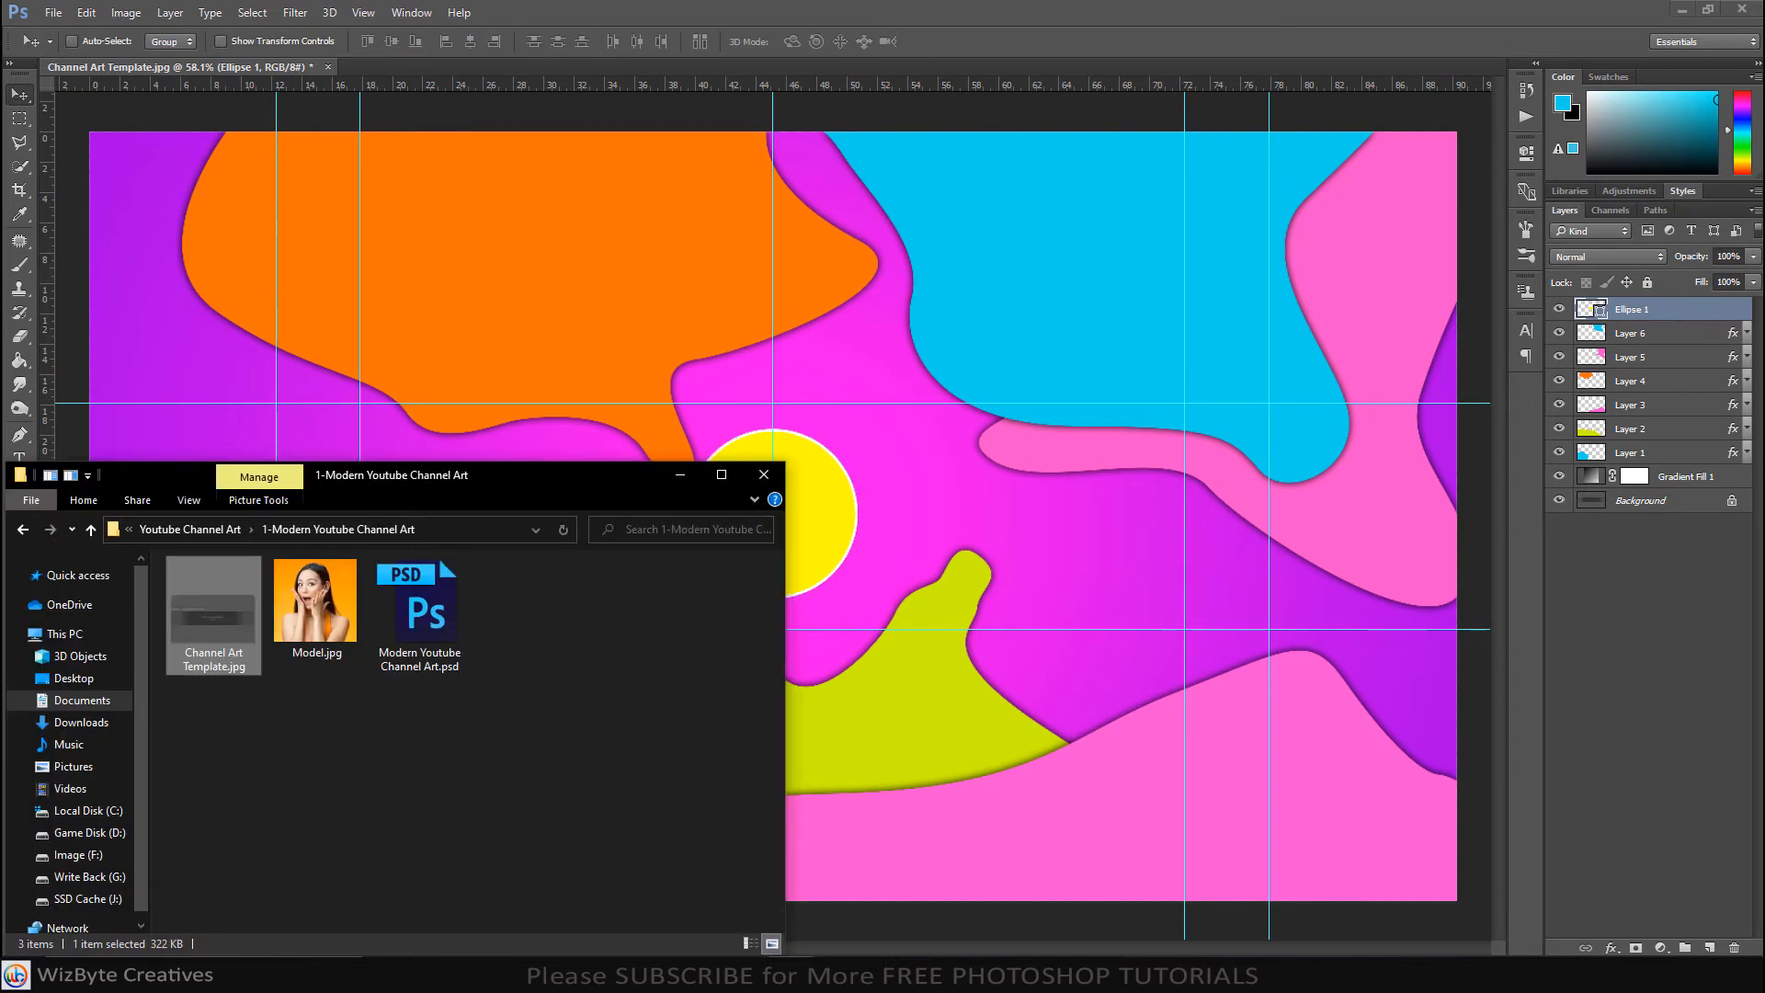
pyautogui.click(340, 631)
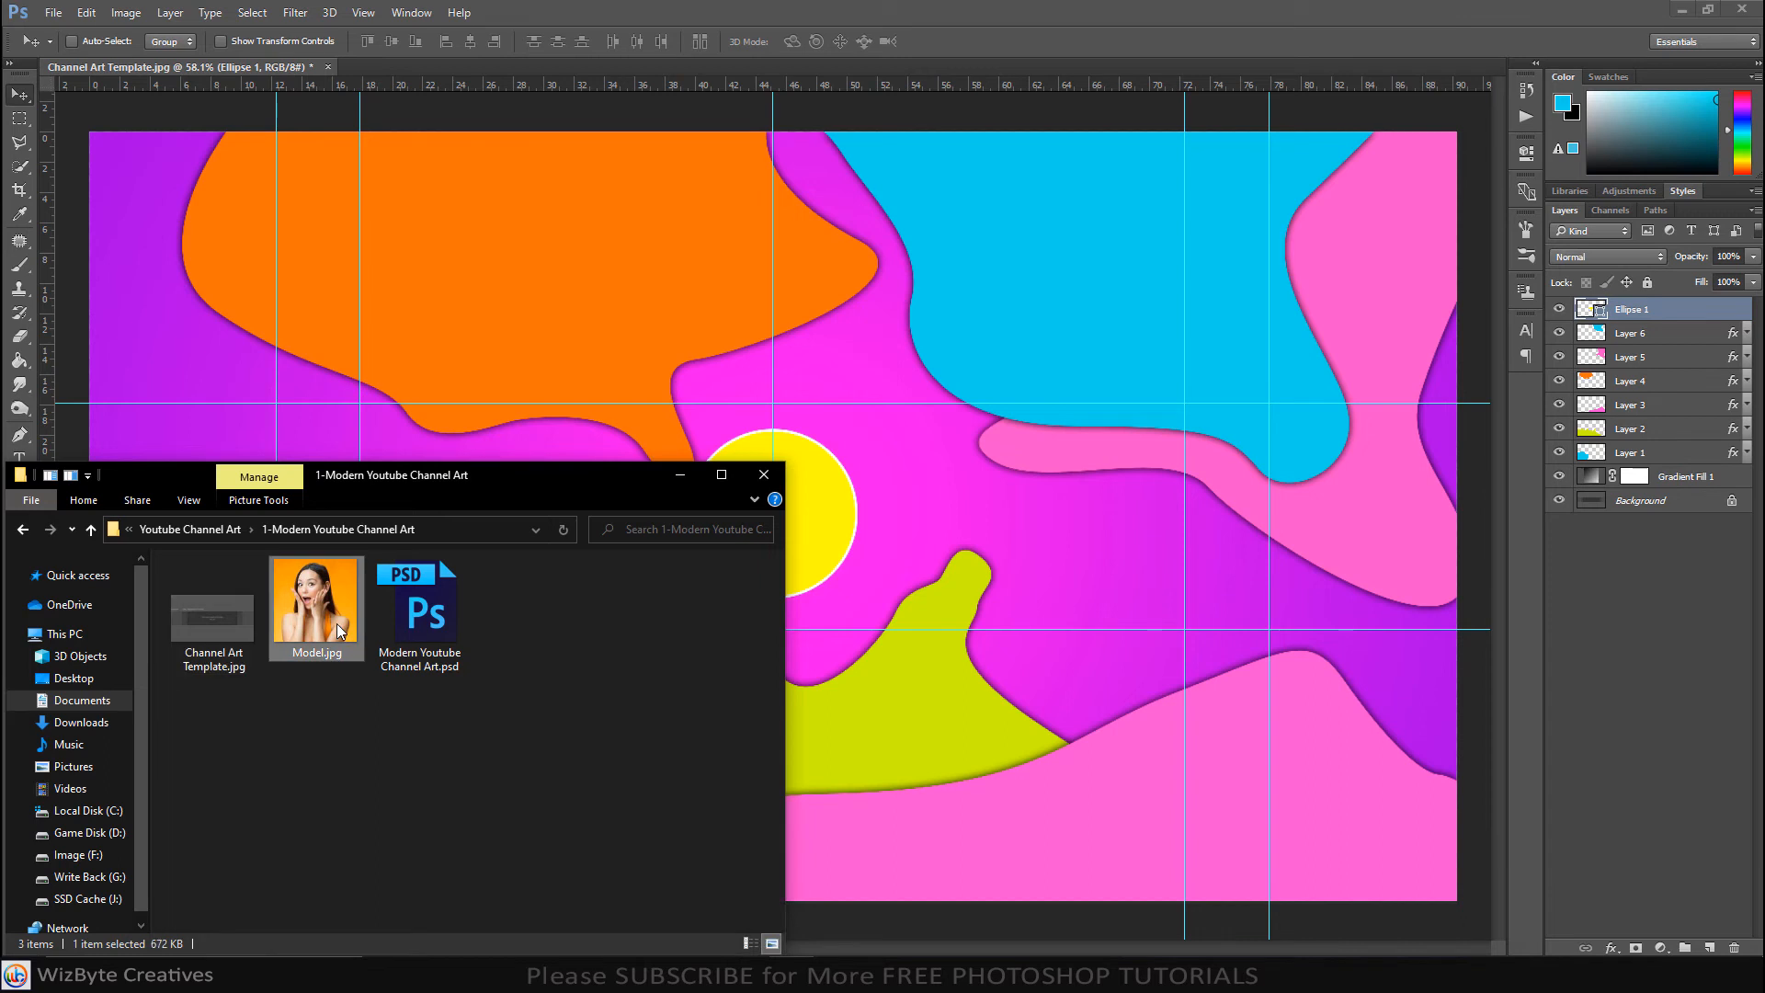
pyautogui.moveTo(352, 626); pyautogui.dragTo(820, 565)
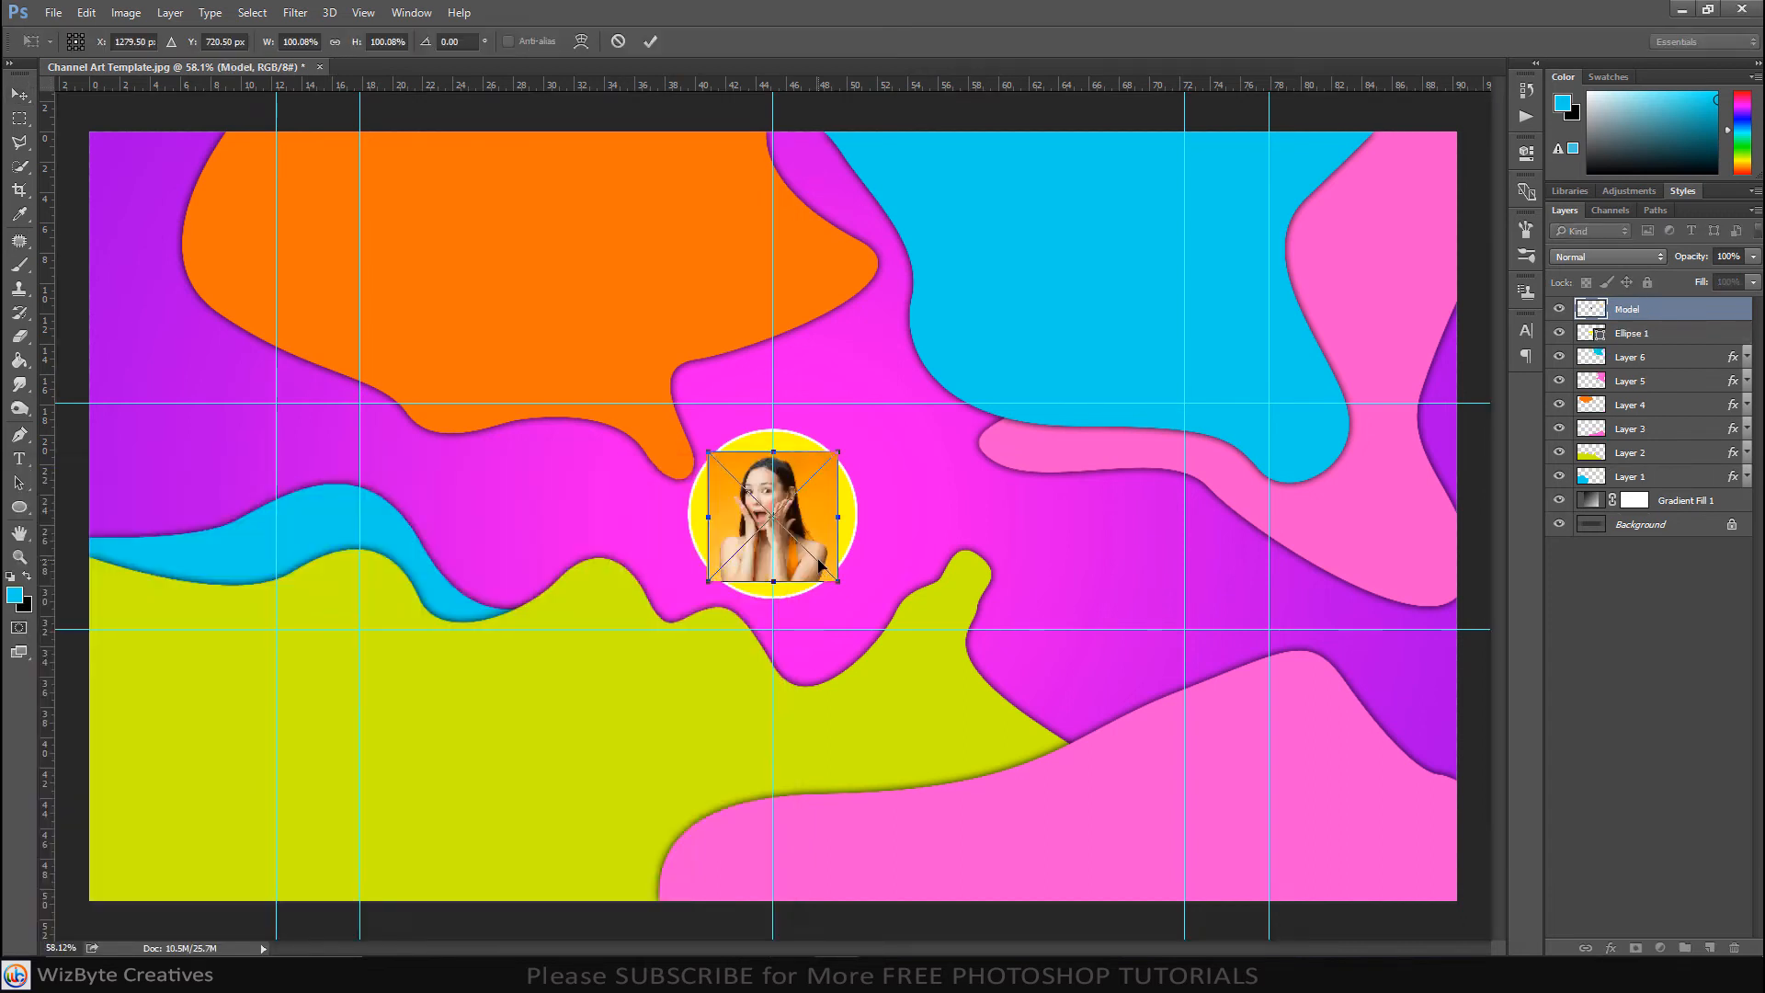
pyautogui.moveTo(838, 452); pyautogui.dragTo(876, 448)
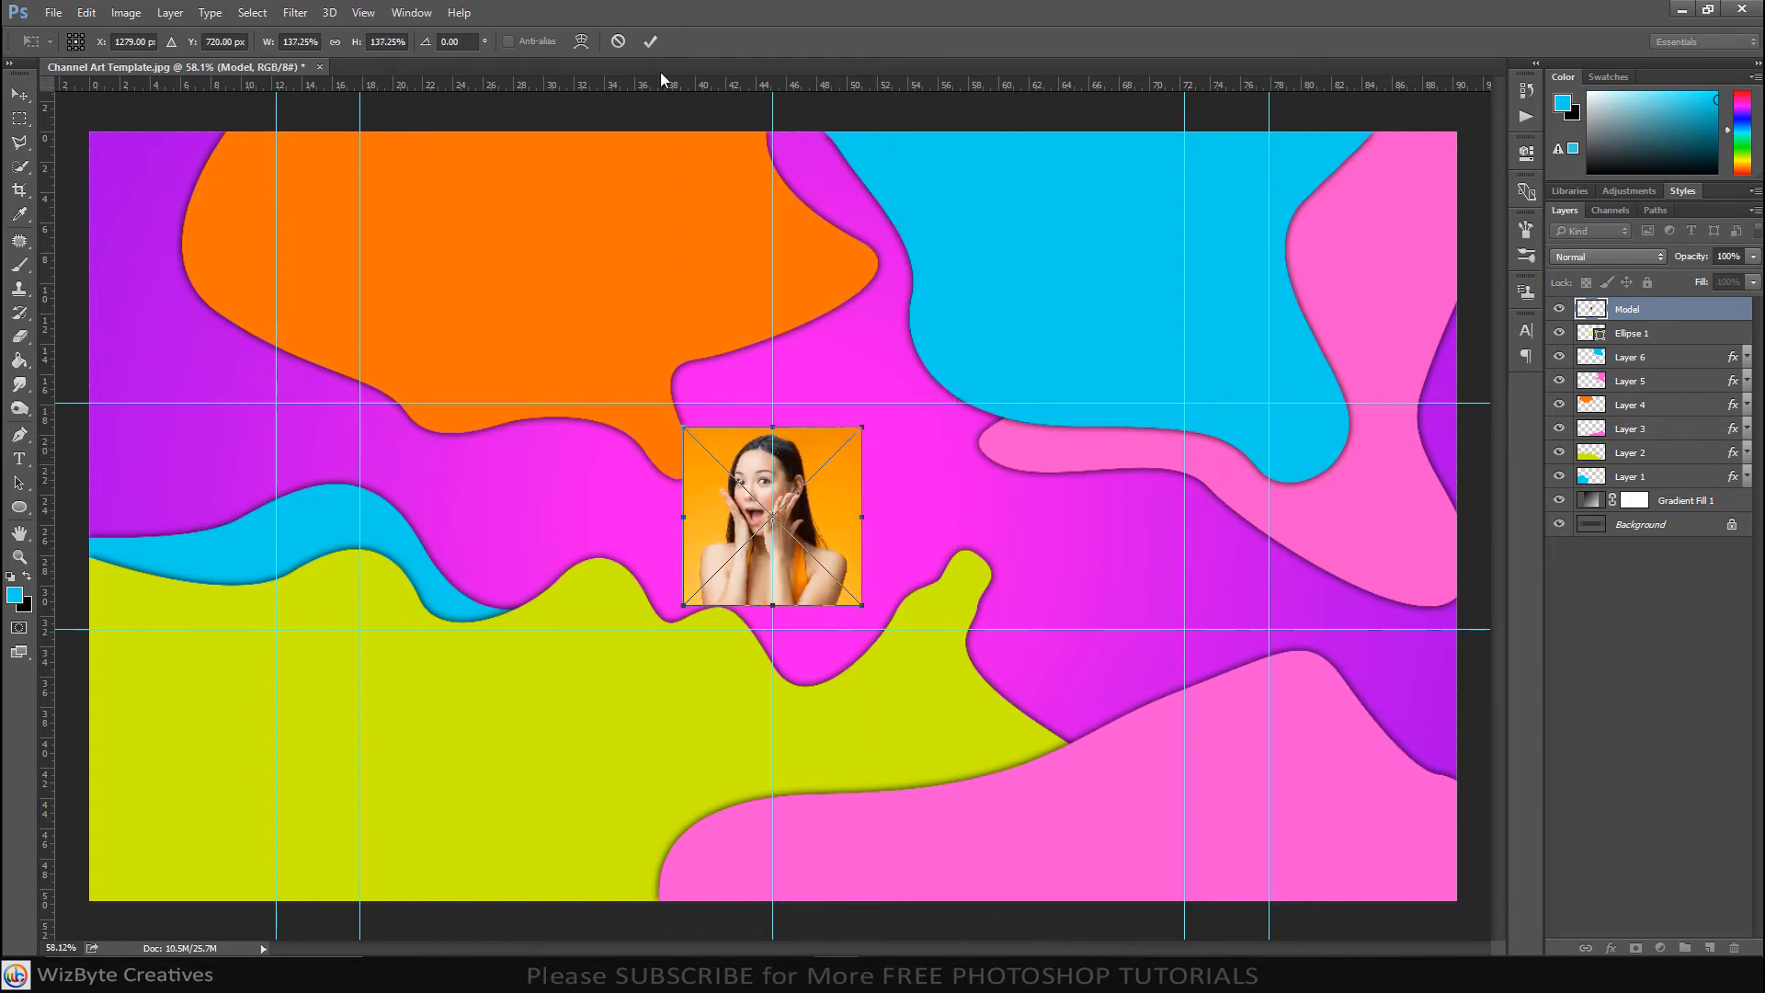
pyautogui.click(652, 41)
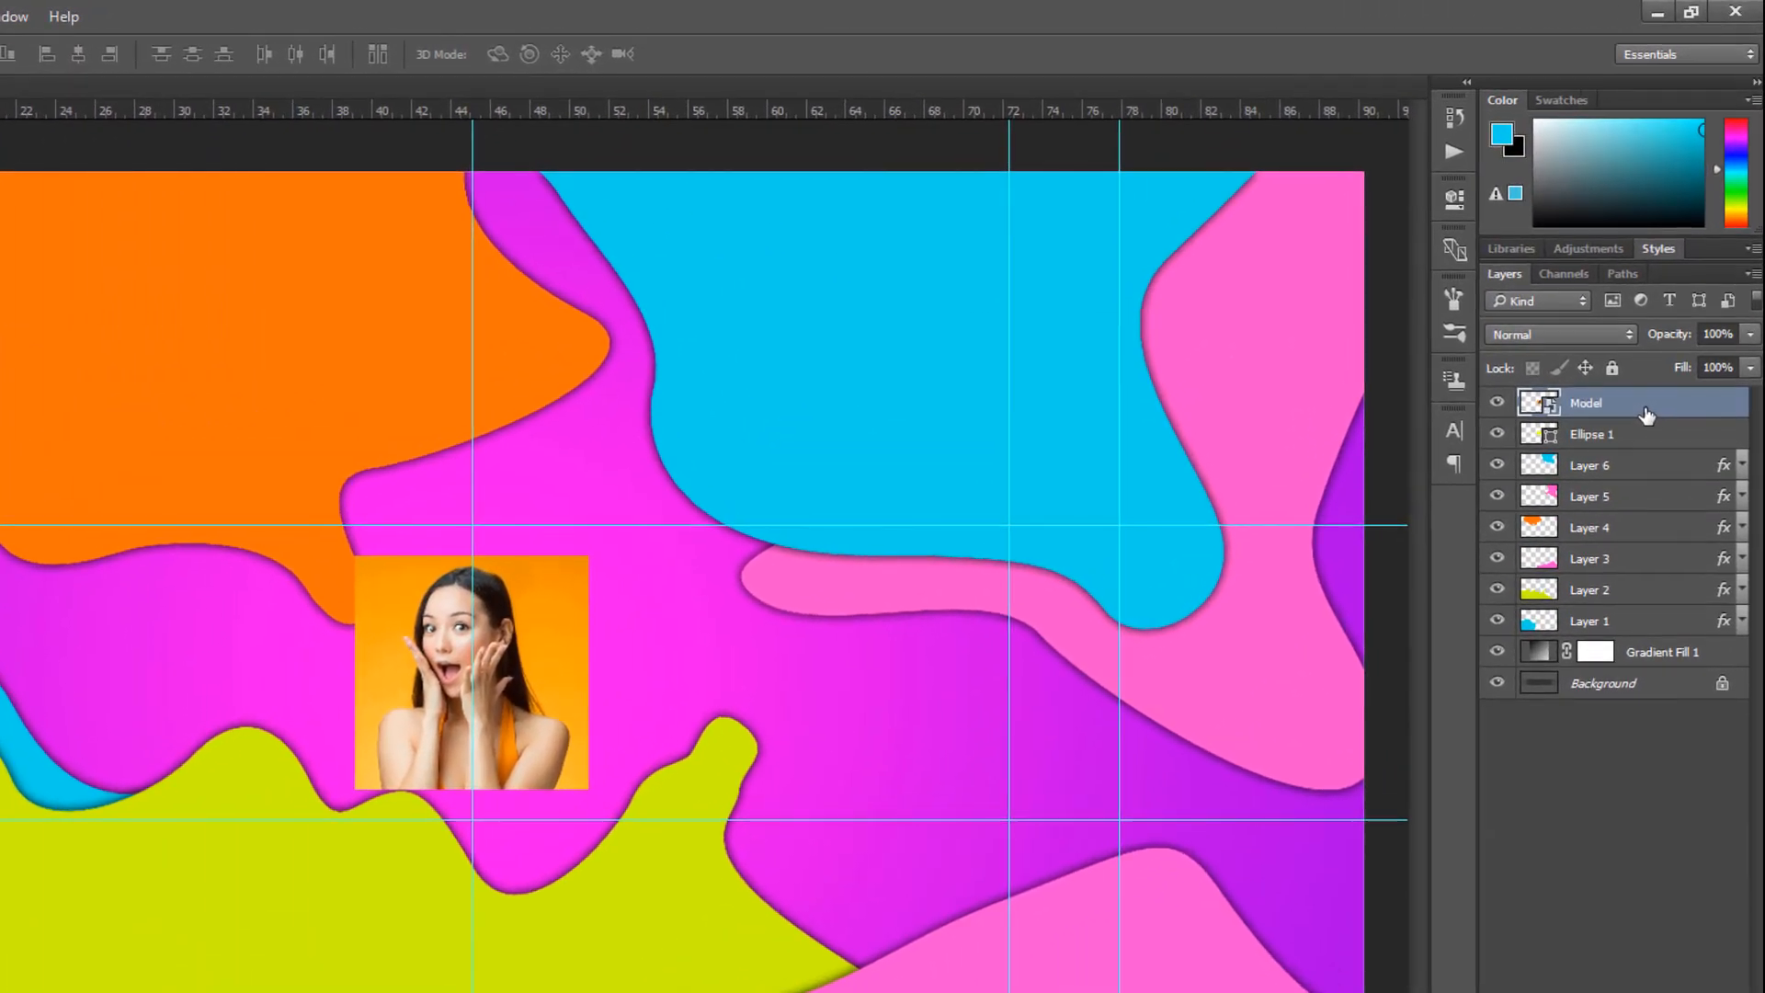
# Clip the Model layer to the circle with a clipping mask and shift the photo slightly right inside it.
pyautogui.rightClick(1645, 416)
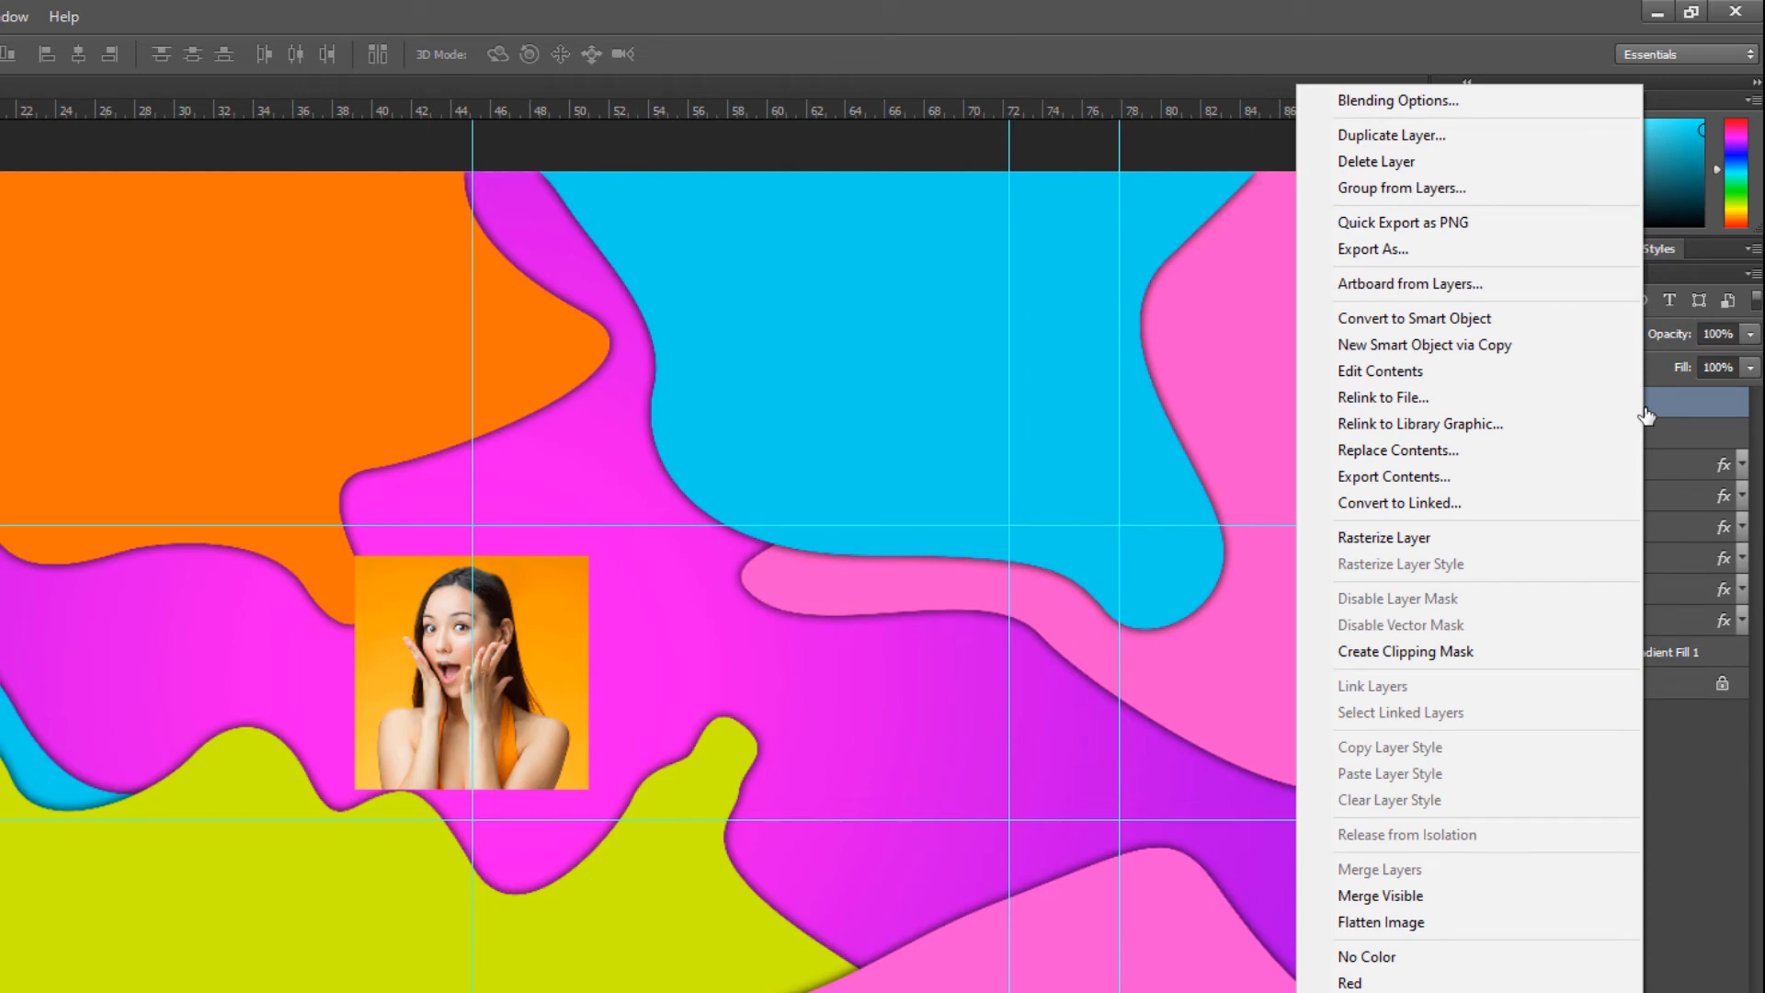
pyautogui.click(1477, 655)
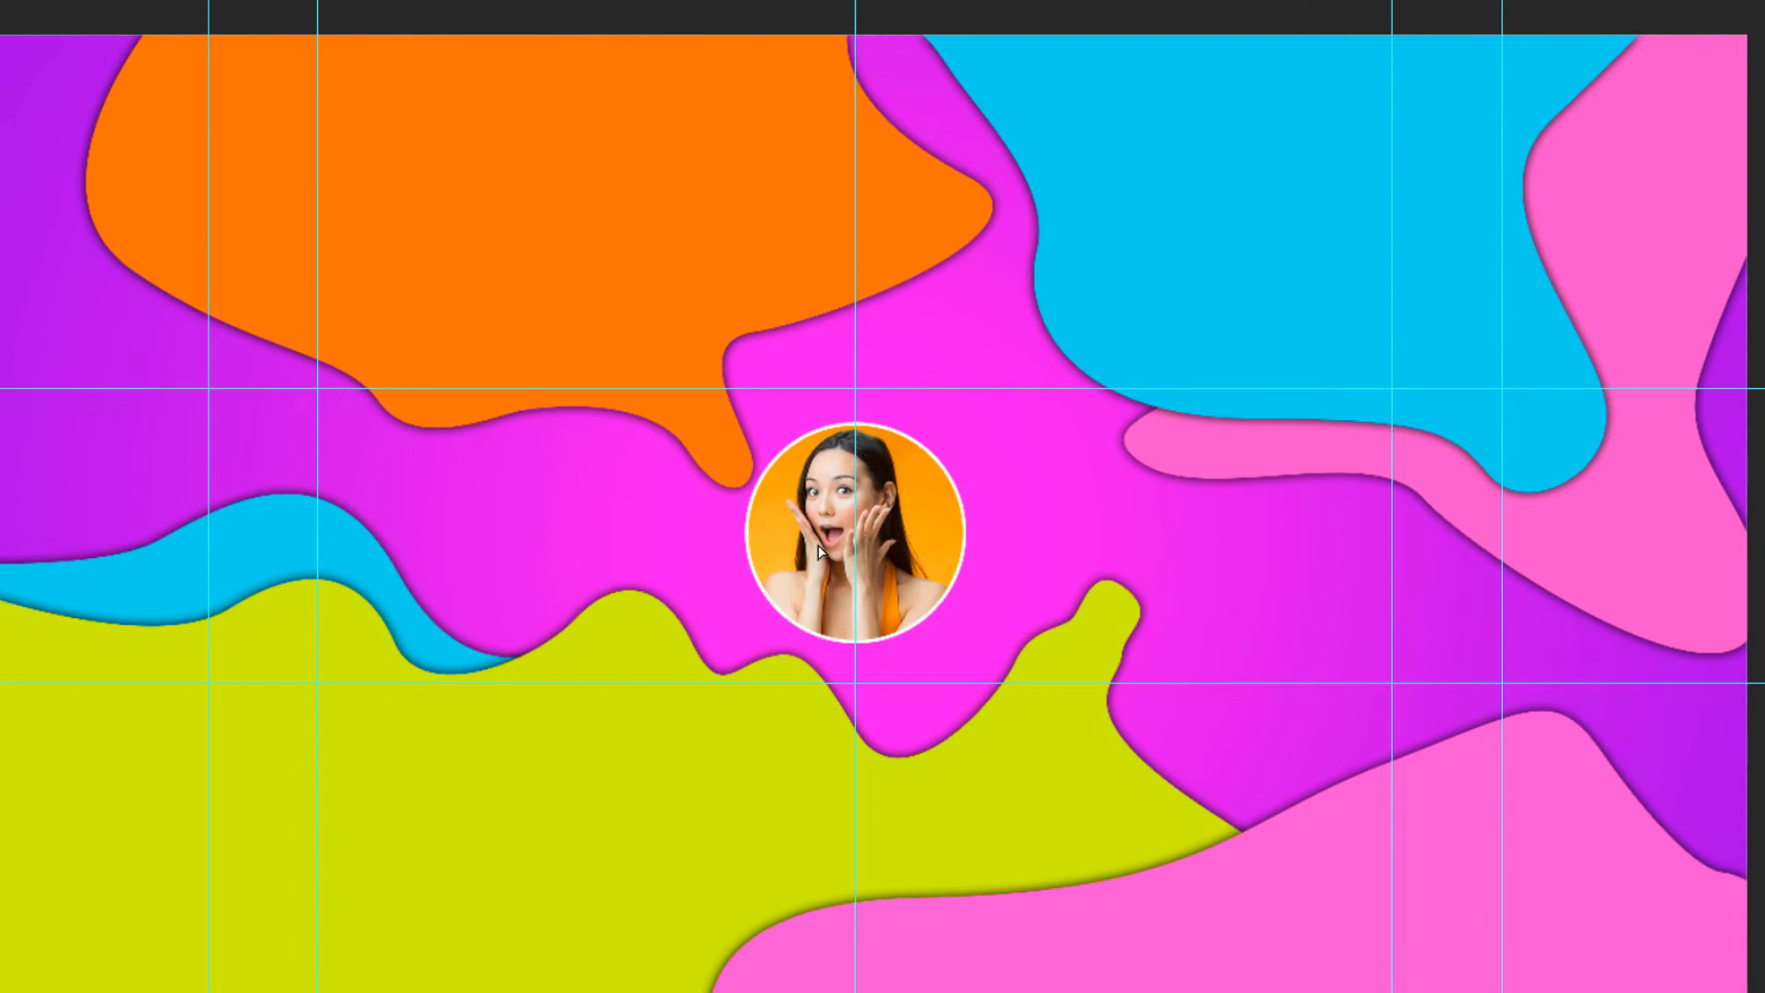
pyautogui.moveTo(820, 553); pyautogui.dragTo(822, 554)
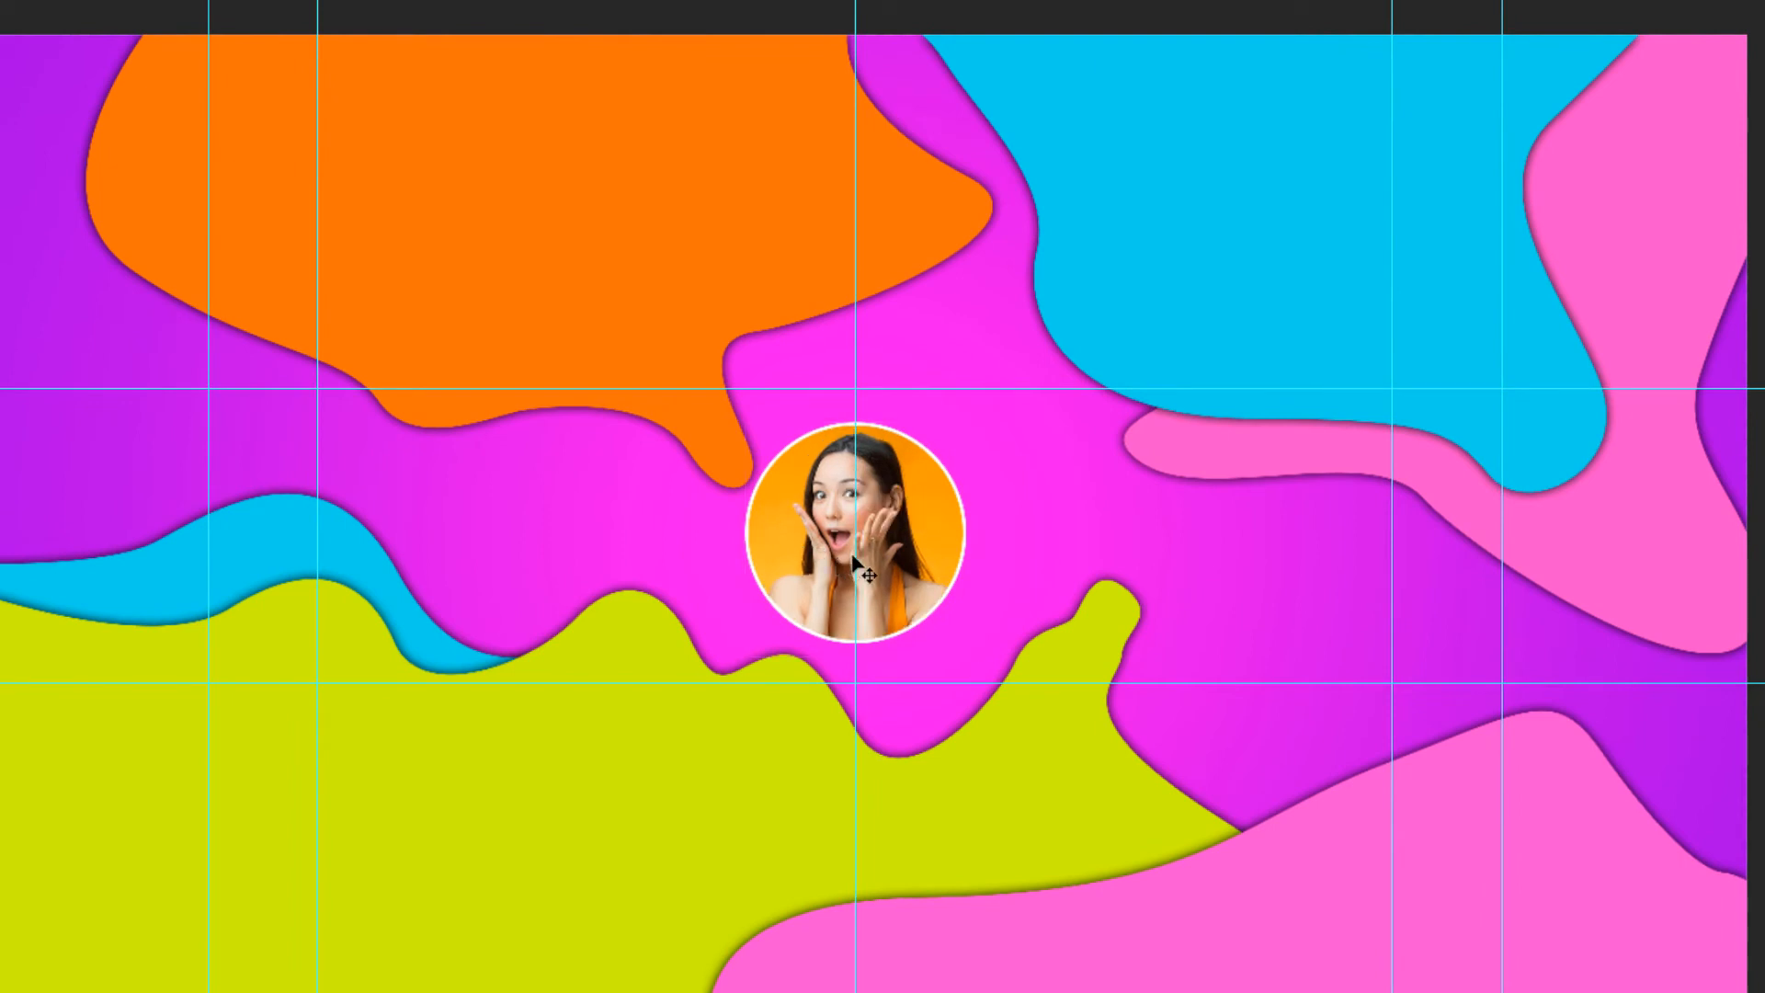
# Scale the model photo down to 134.29% so it fits the circular frame more closely.
pyautogui.hotkey('ctrl', 't')
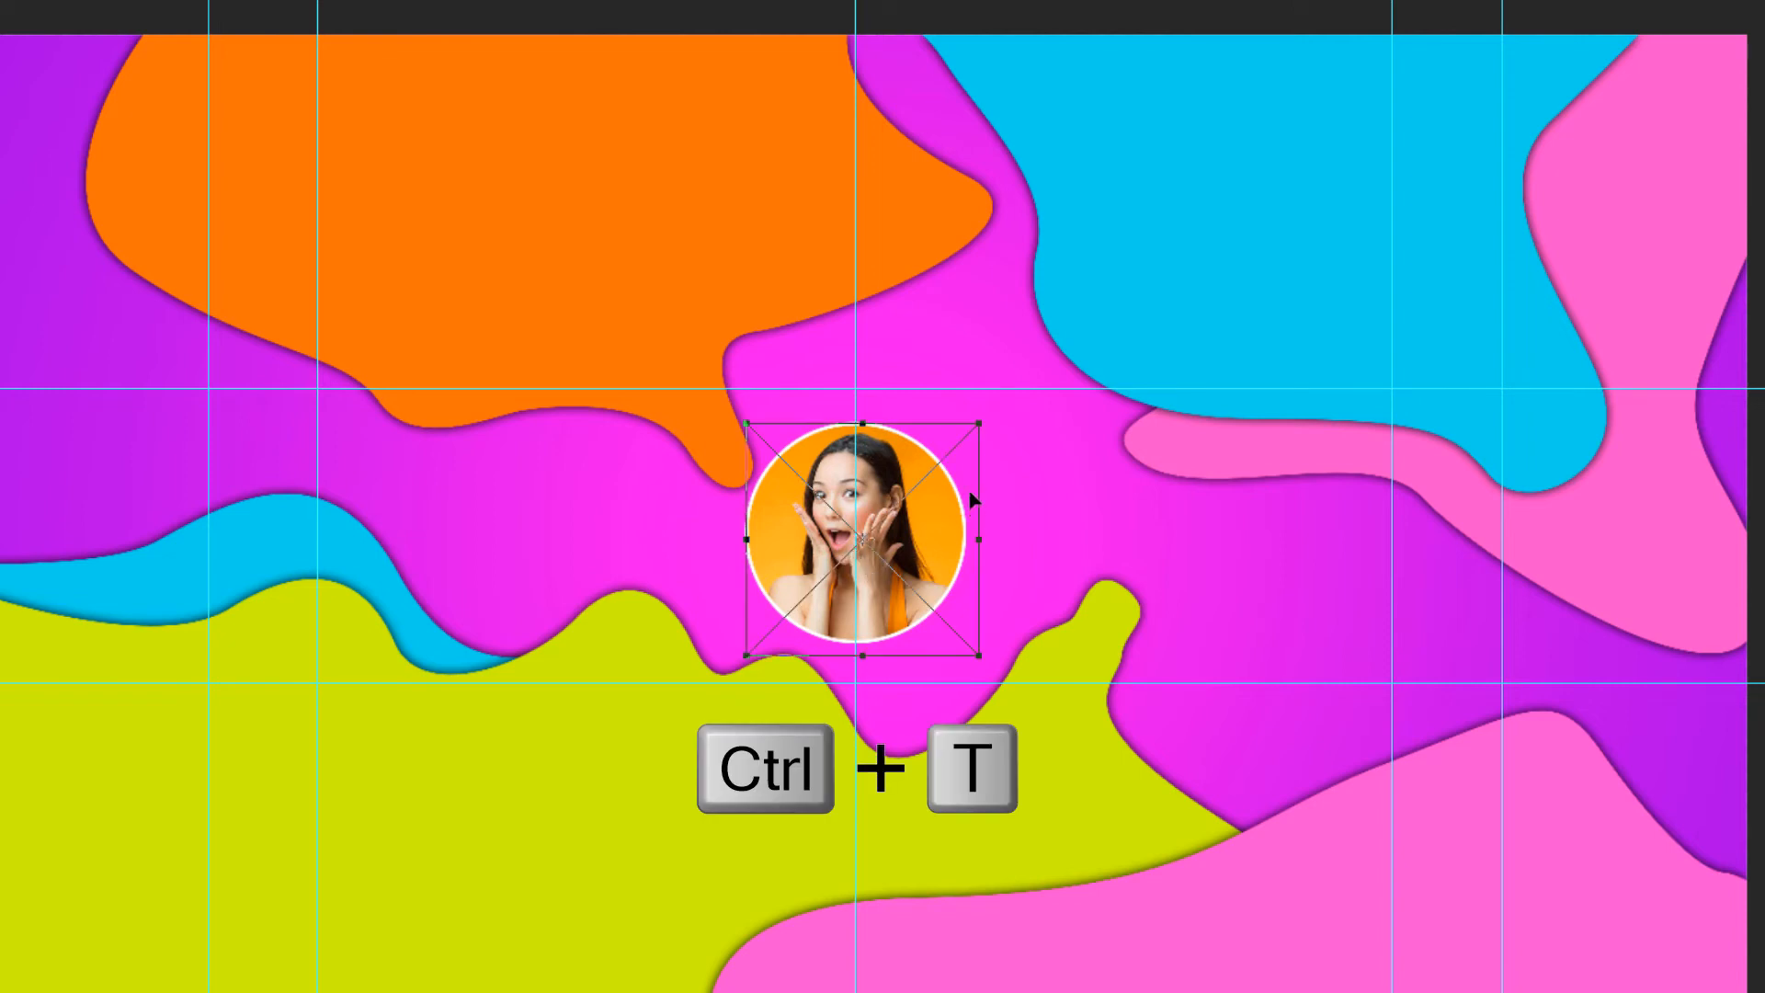
pyautogui.moveTo(977, 424); pyautogui.dragTo(997, 464)
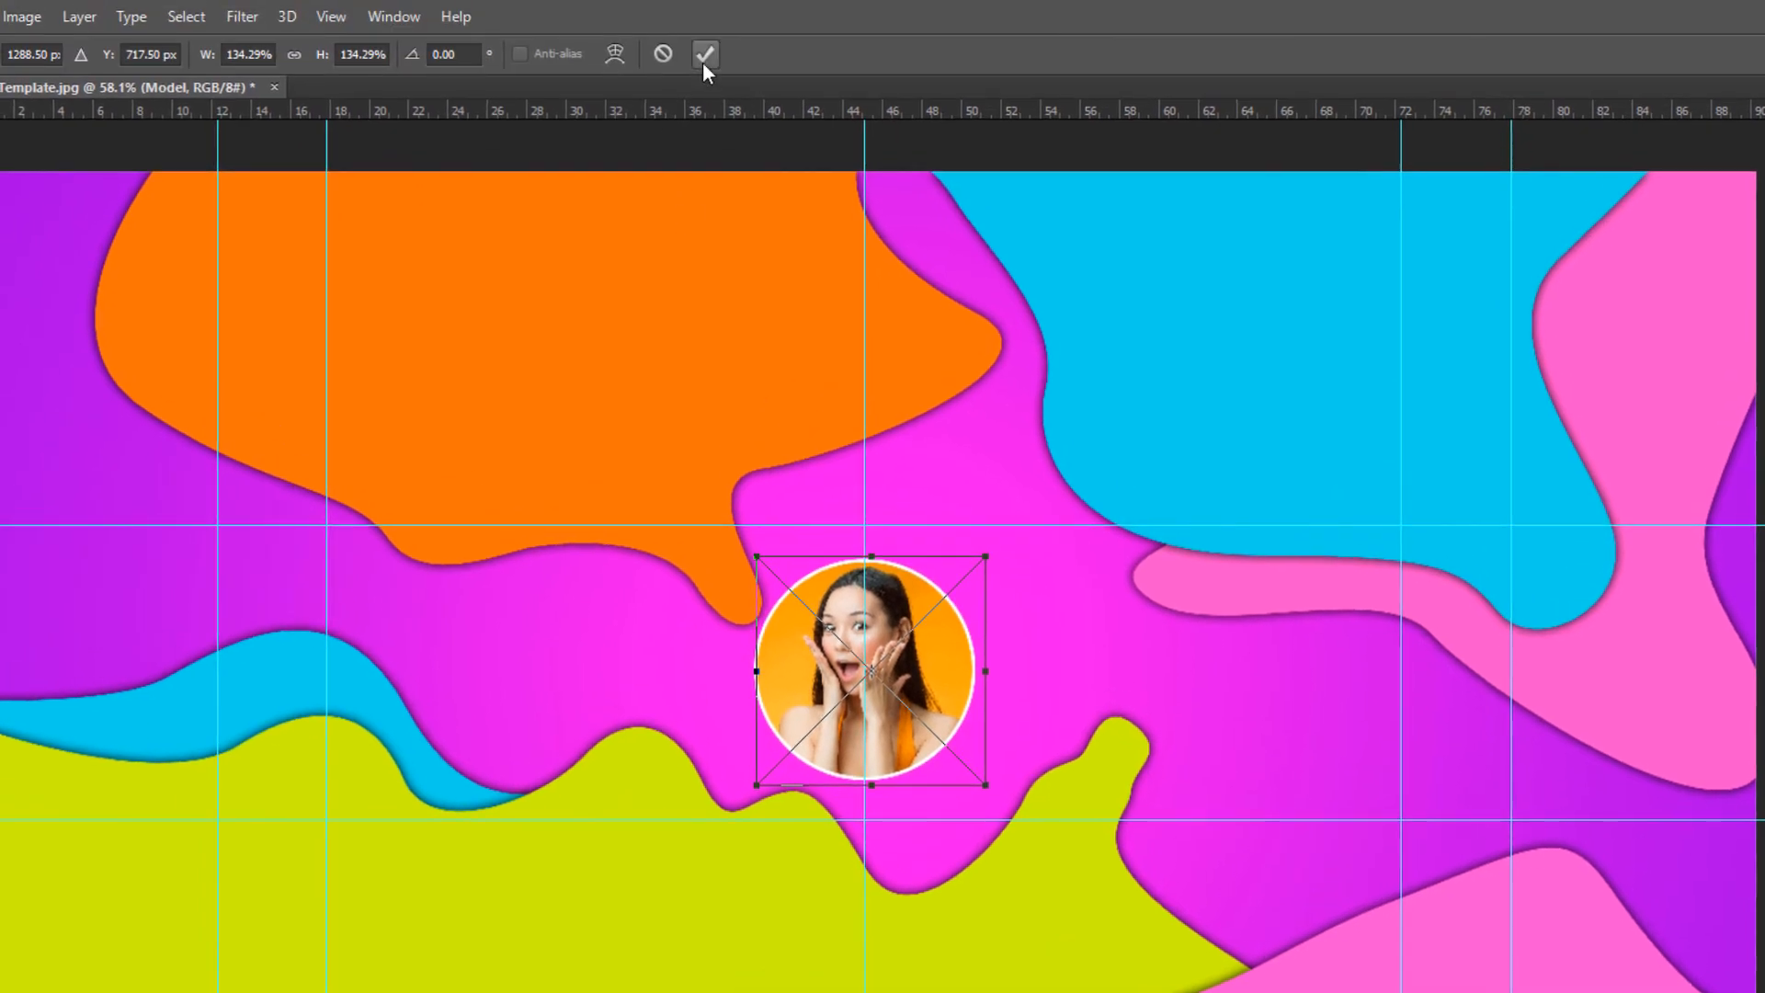
pyautogui.click(703, 59)
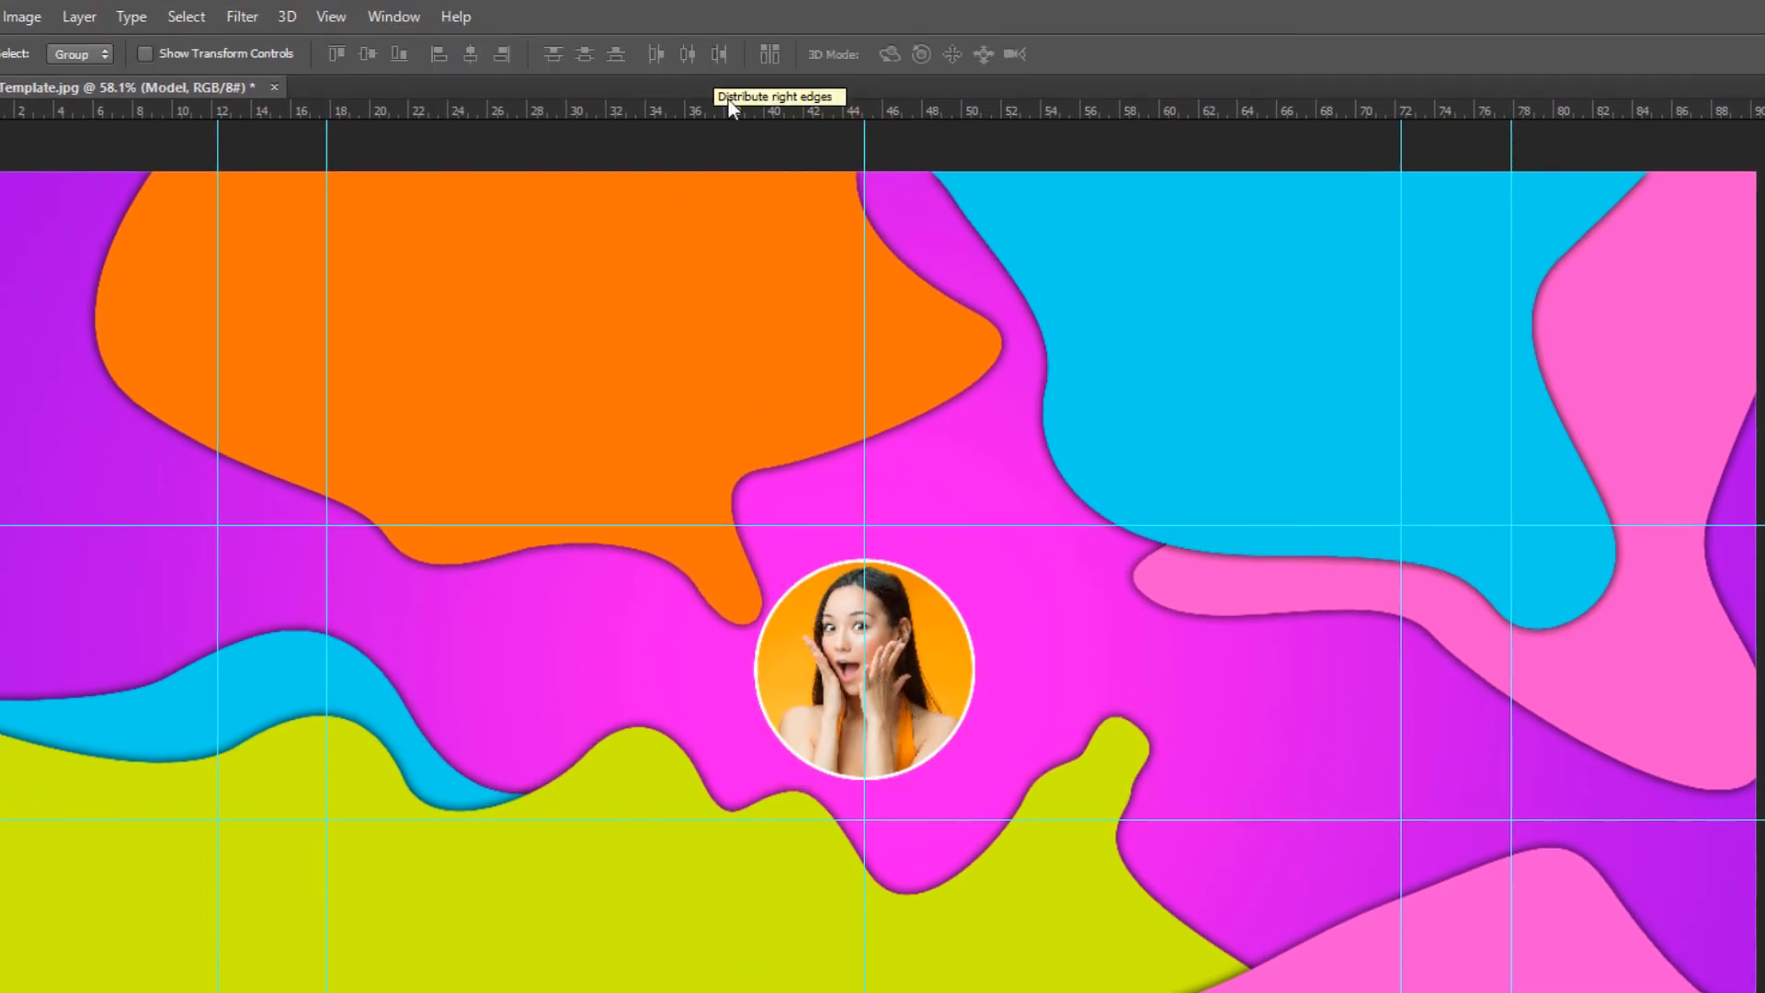
# Set up the Type tool with the Anodina Bold font.
pyautogui.scroll(-2, 802, 477)
pyautogui.scroll(1, 802, 487)
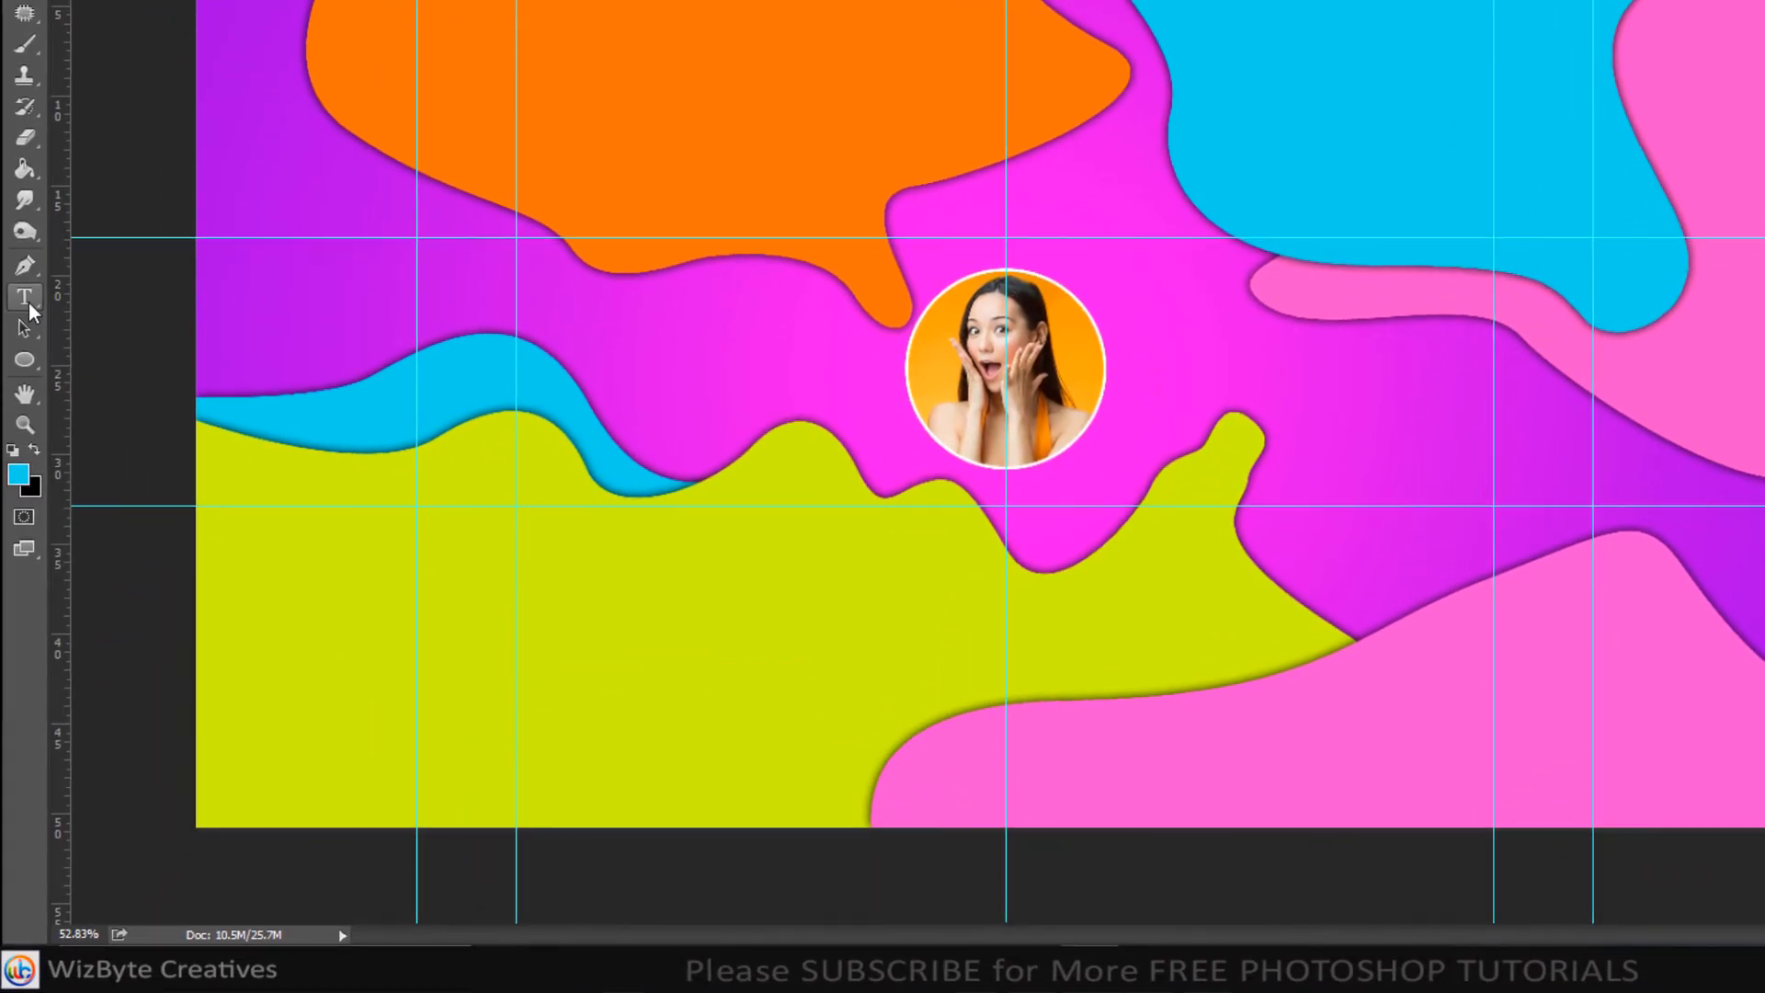
pyautogui.click(30, 308)
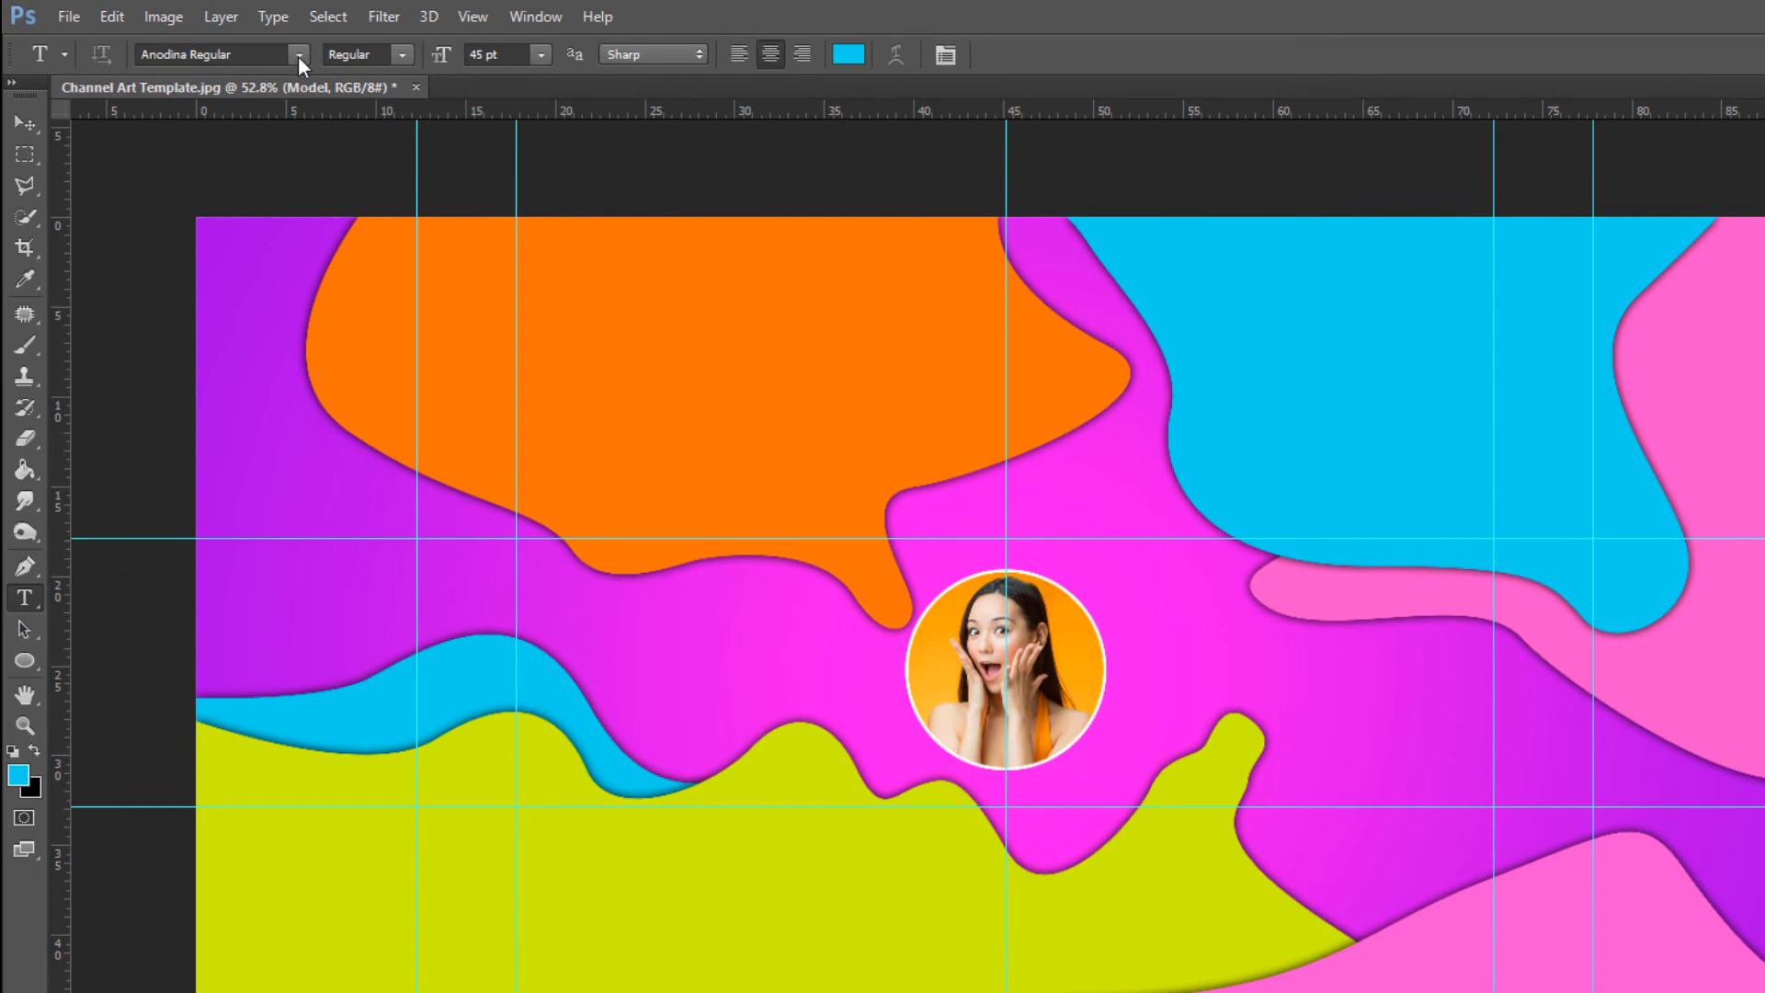
pyautogui.click(299, 55)
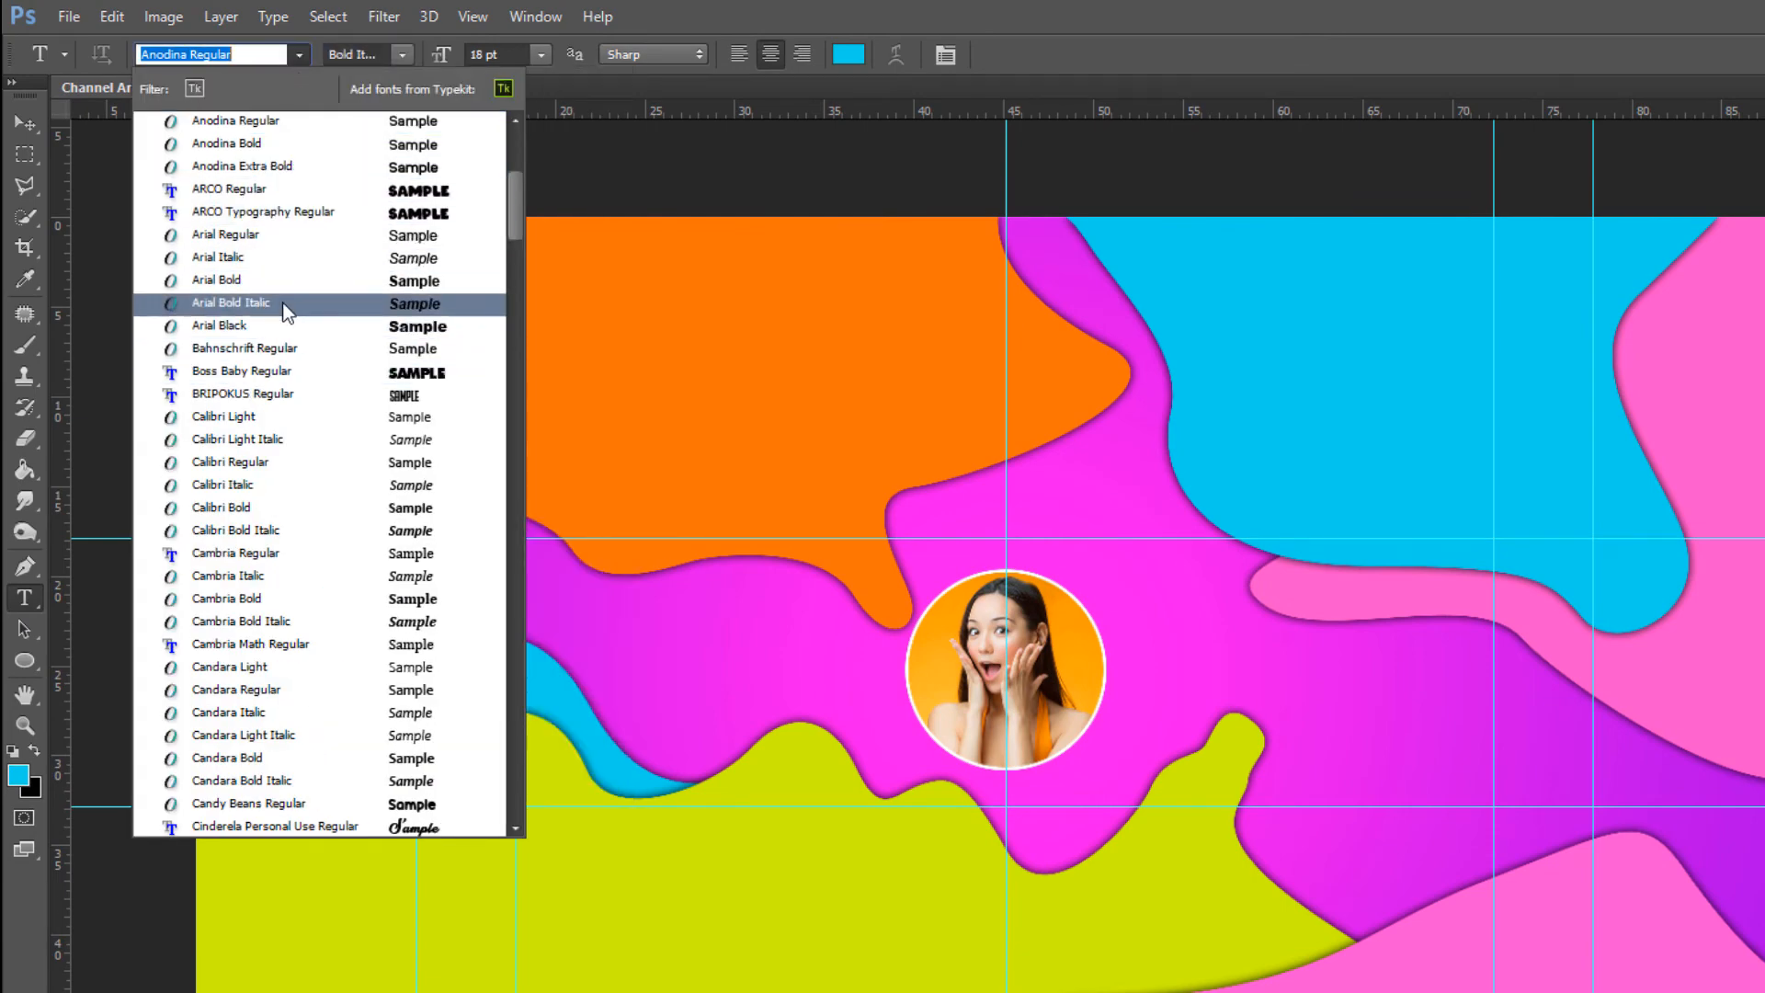
pyautogui.click(257, 143)
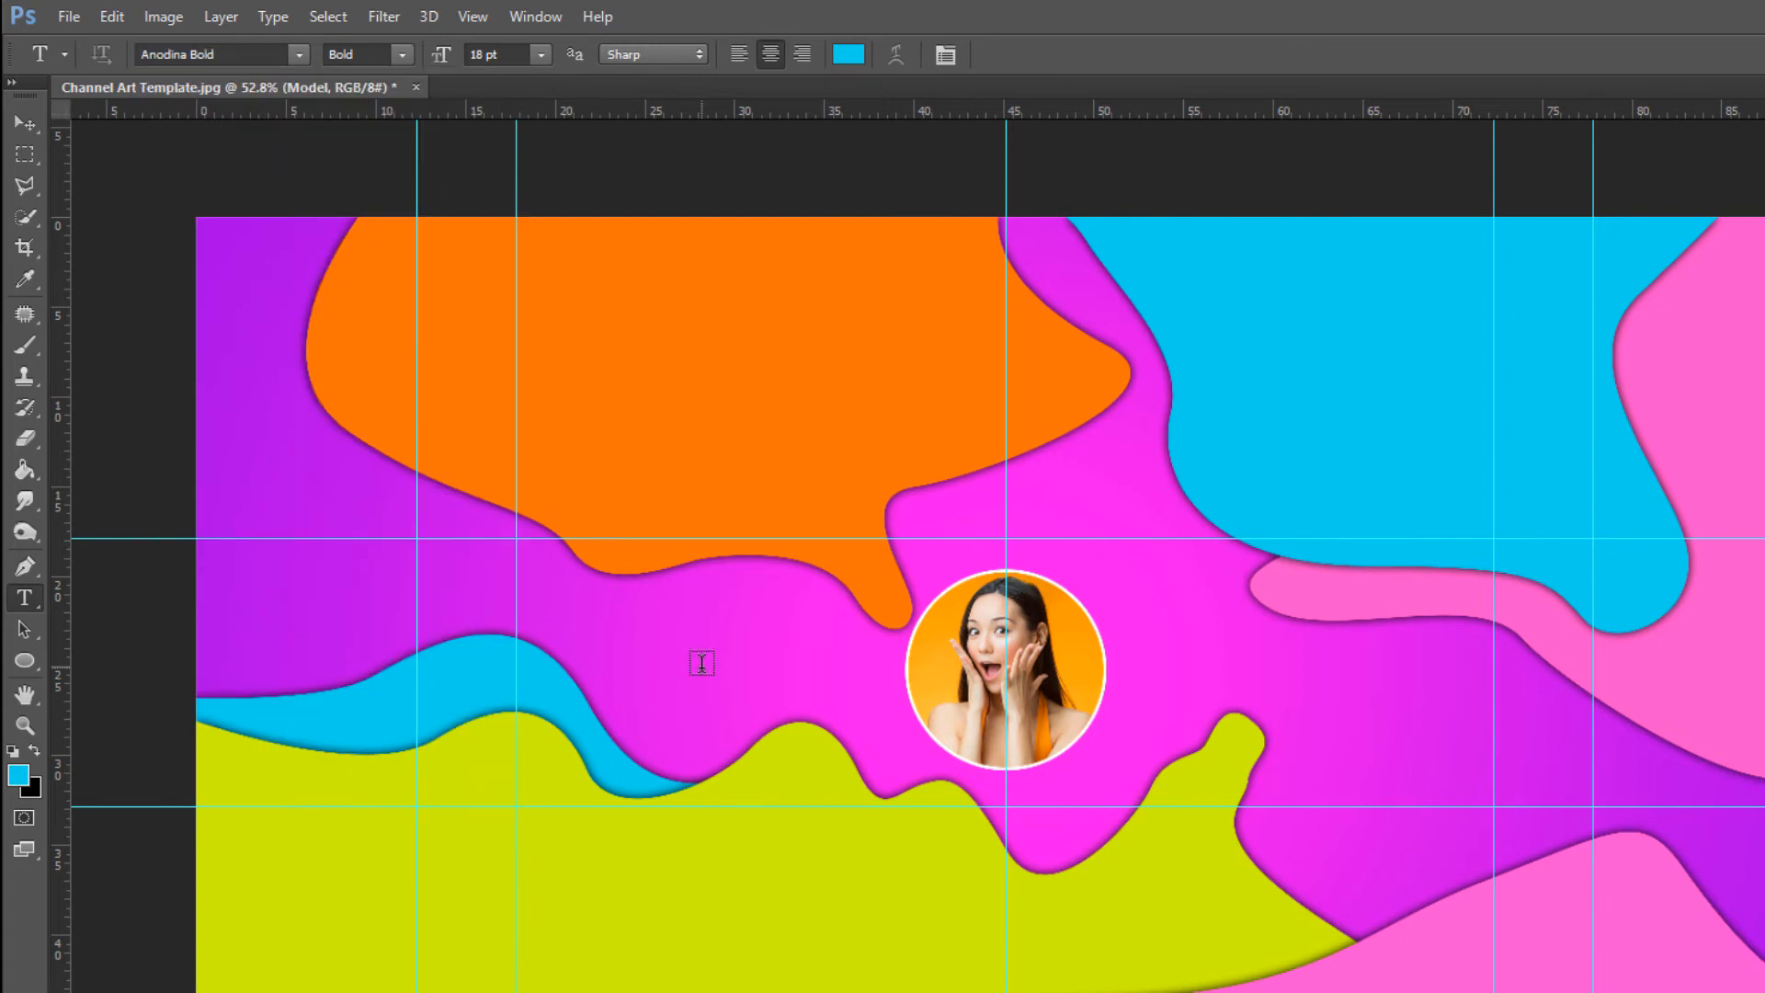
pyautogui.click(299, 55)
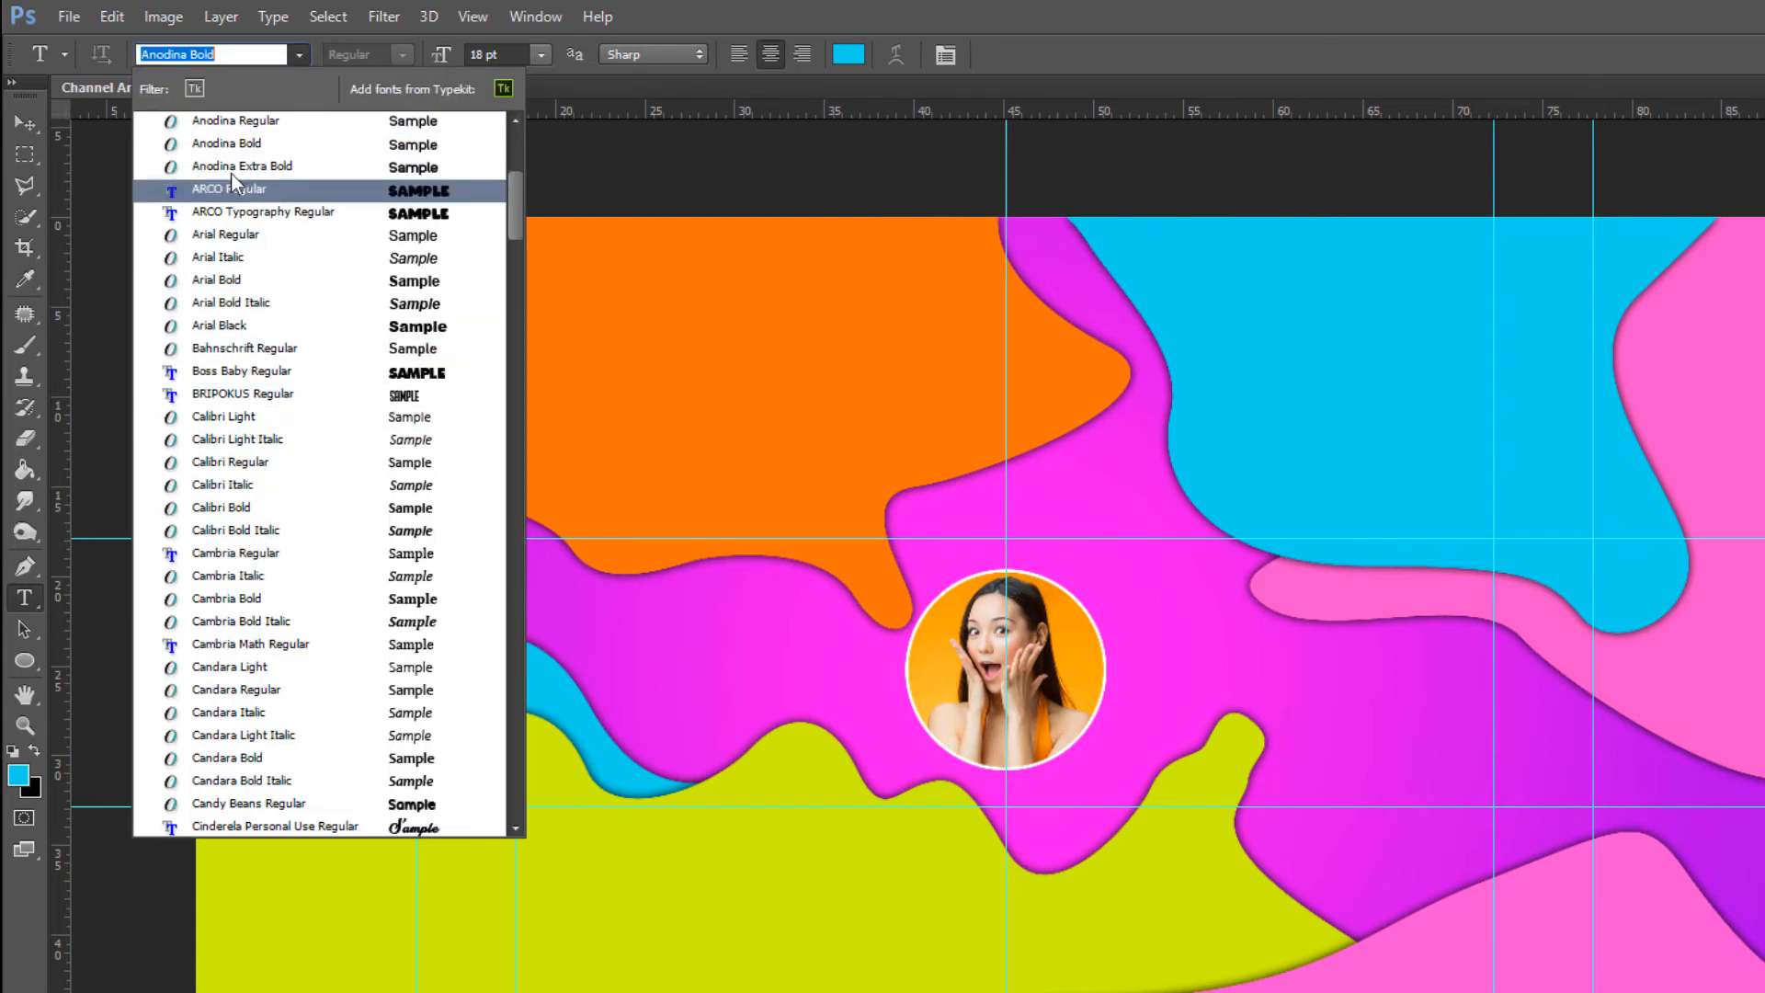
pyautogui.scroll(1, 262, 171)
pyautogui.click(262, 171)
# Set the text color to white and the font size to 60 pt.
pyautogui.click(848, 54)
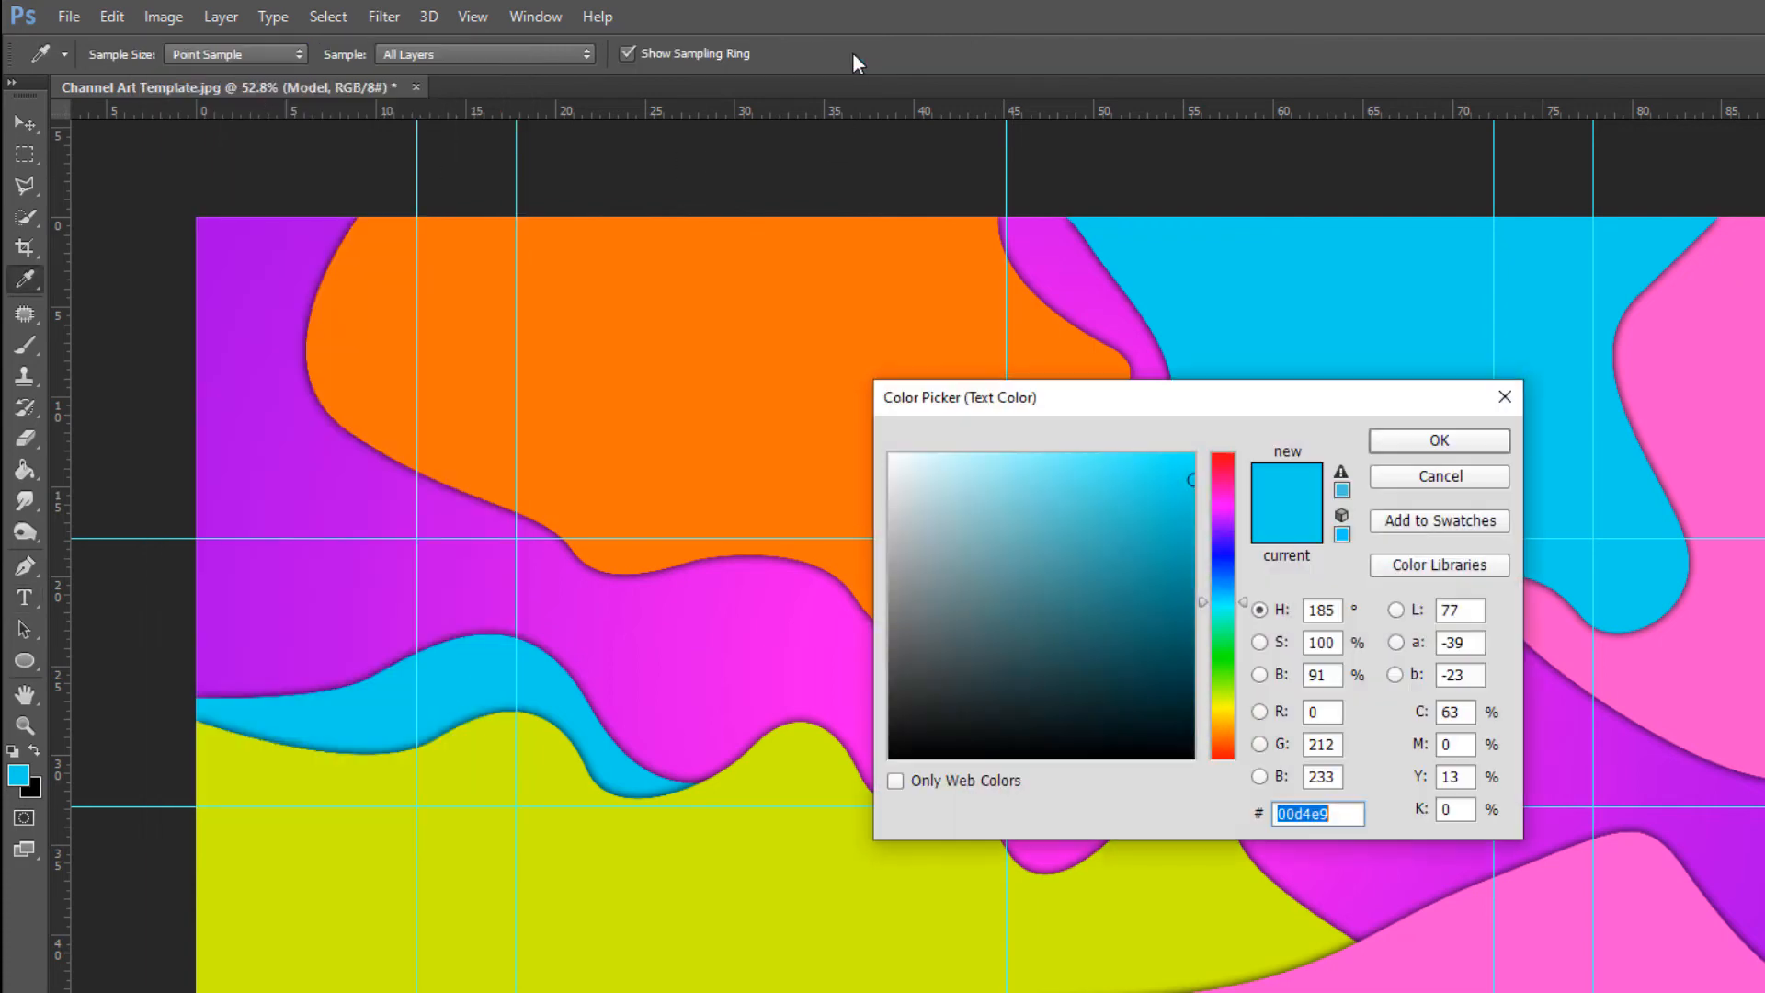
pyautogui.moveTo(972, 530); pyautogui.dragTo(846, 412)
pyautogui.click(1439, 441)
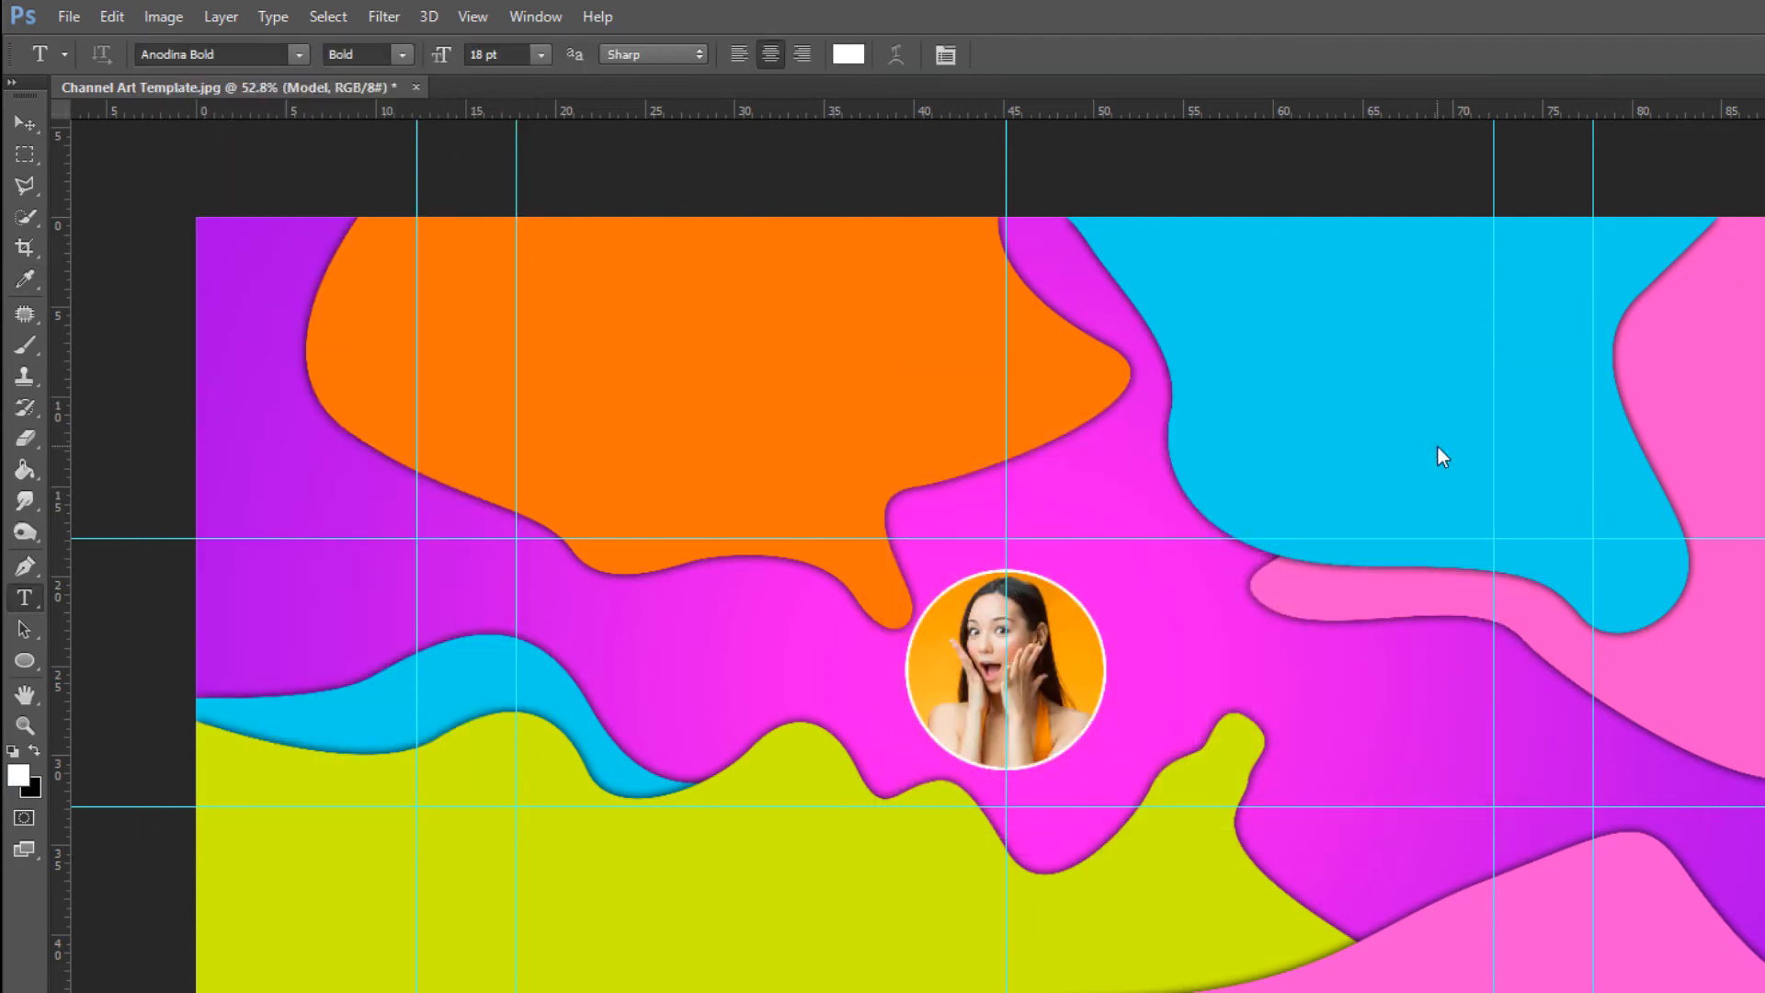
pyautogui.click(735, 664)
pyautogui.click(848, 54)
pyautogui.click(1430, 443)
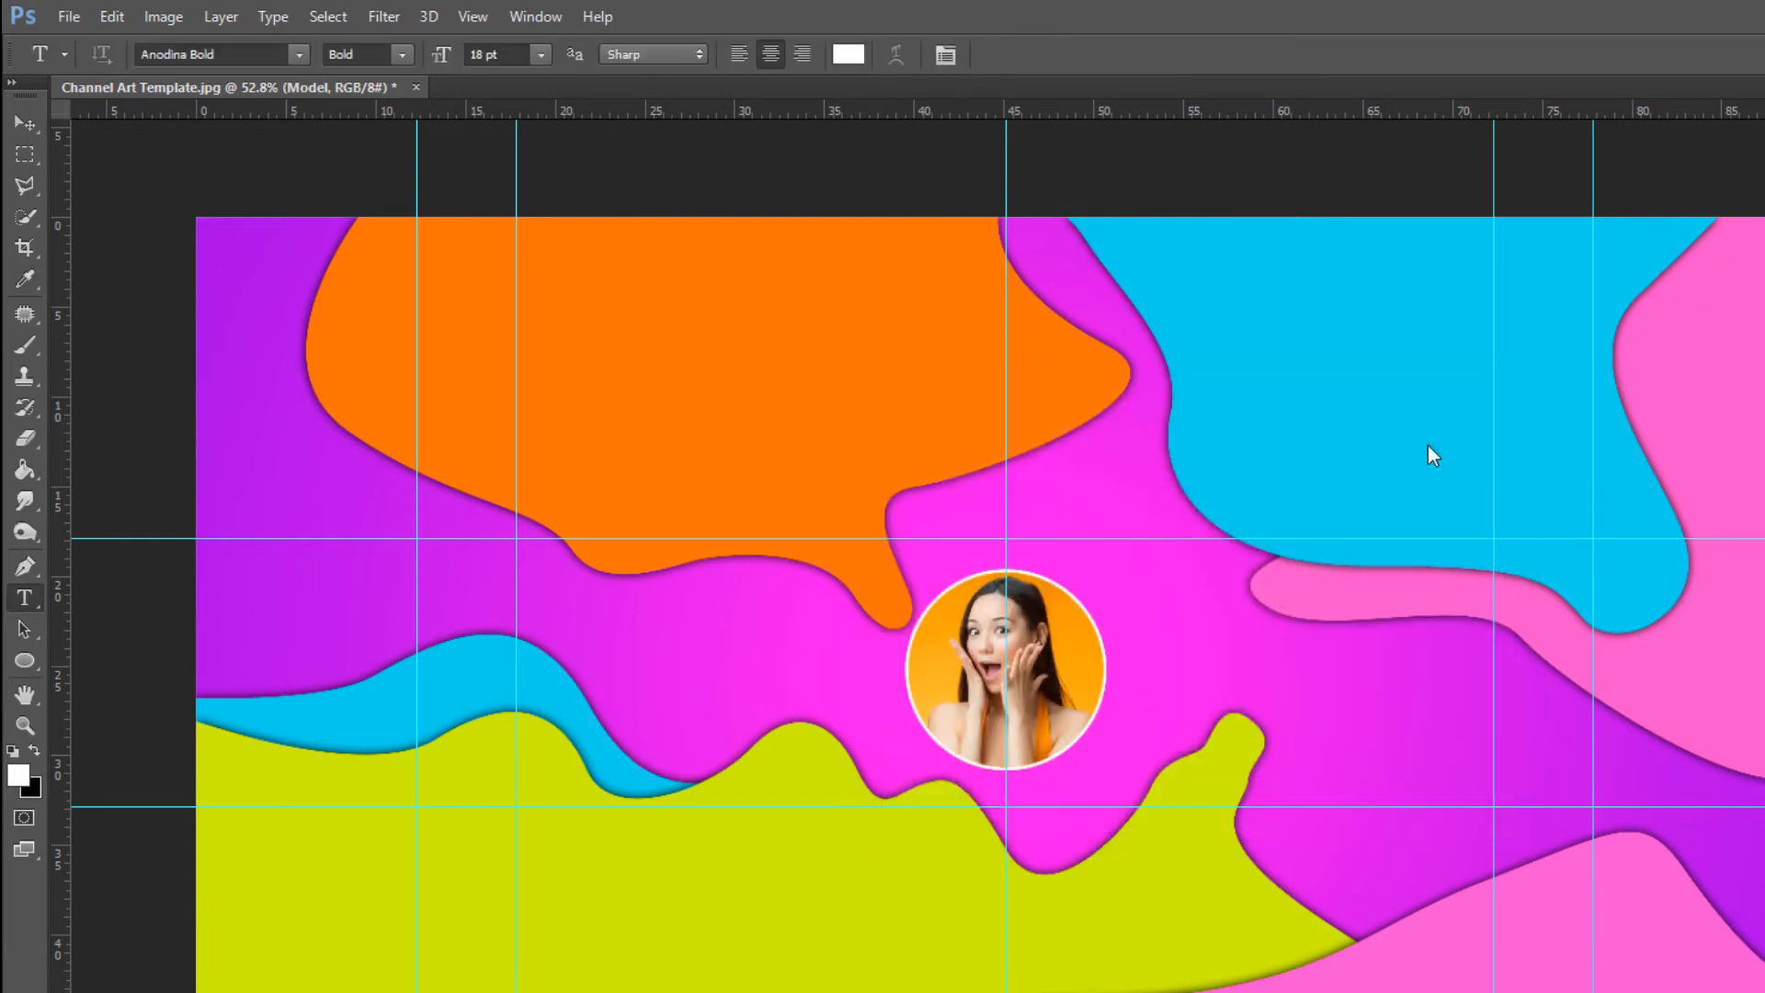
pyautogui.click(513, 55)
pyautogui.write('60')
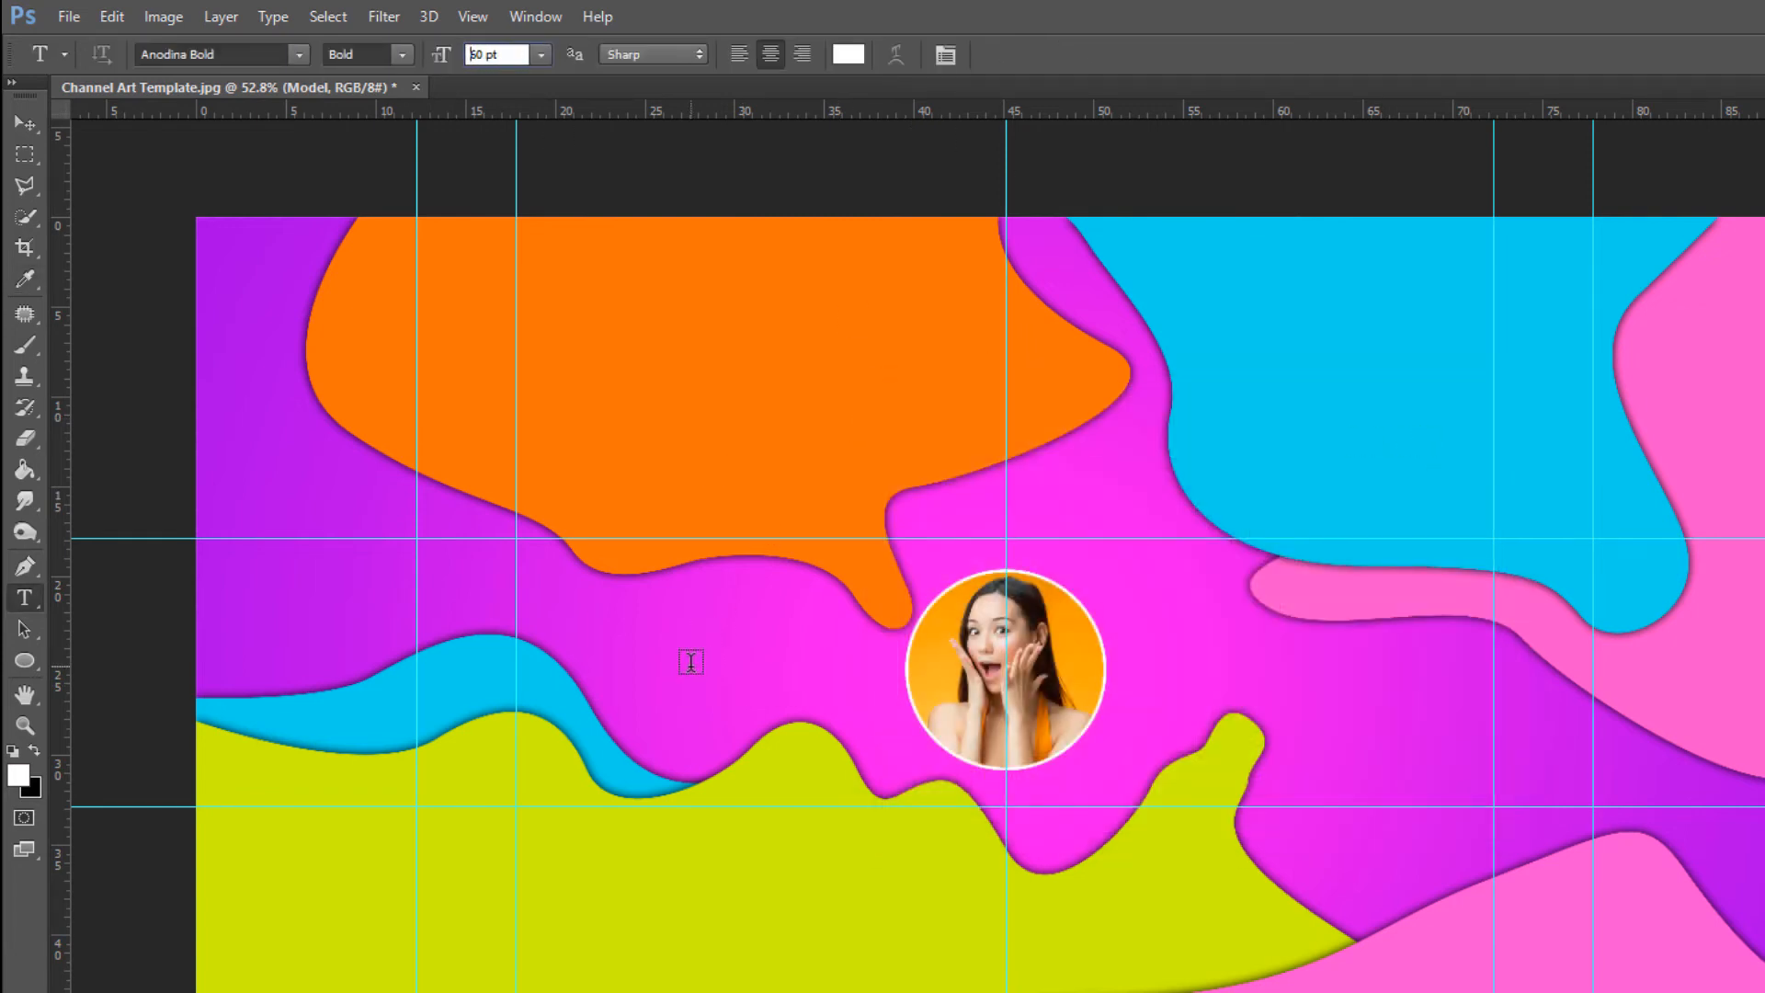
# Add the text "WizByte" with "Channel" on a second line, to the left of the model circle.
pyautogui.click(691, 664)
pyautogui.write('Wizby')
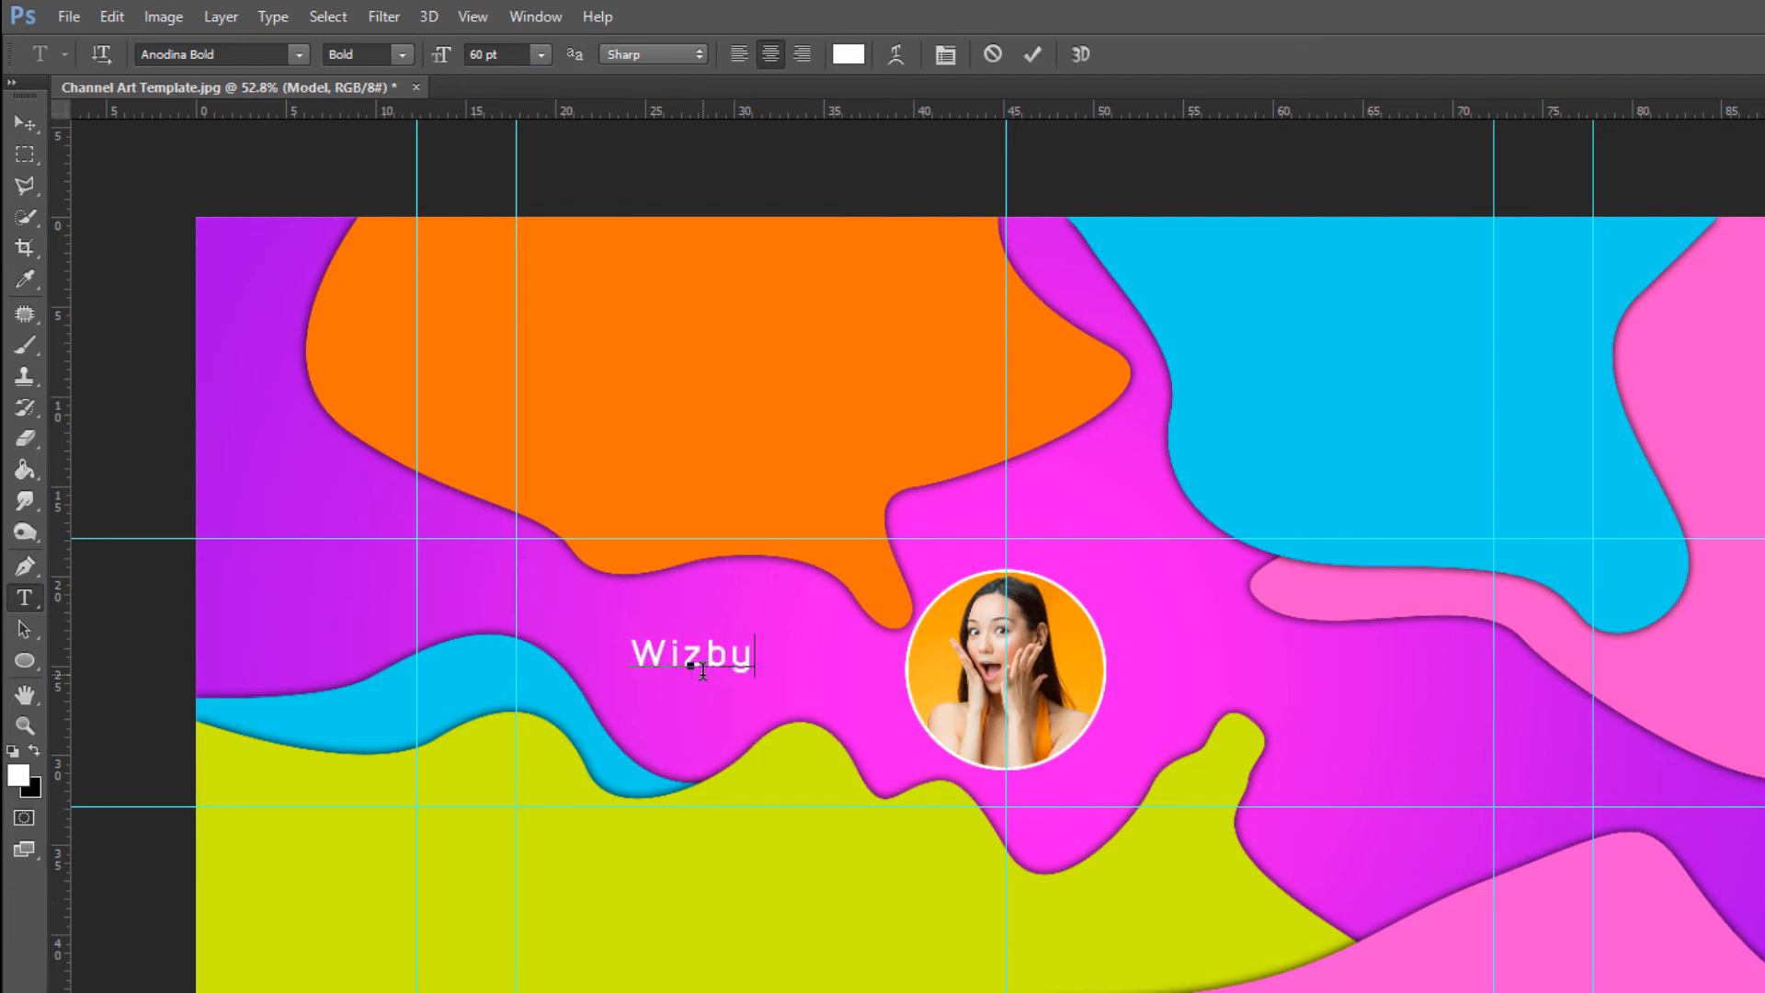
pyautogui.press('BackSpace')
pyautogui.press('BackSpace')
pyautogui.write('Byte')
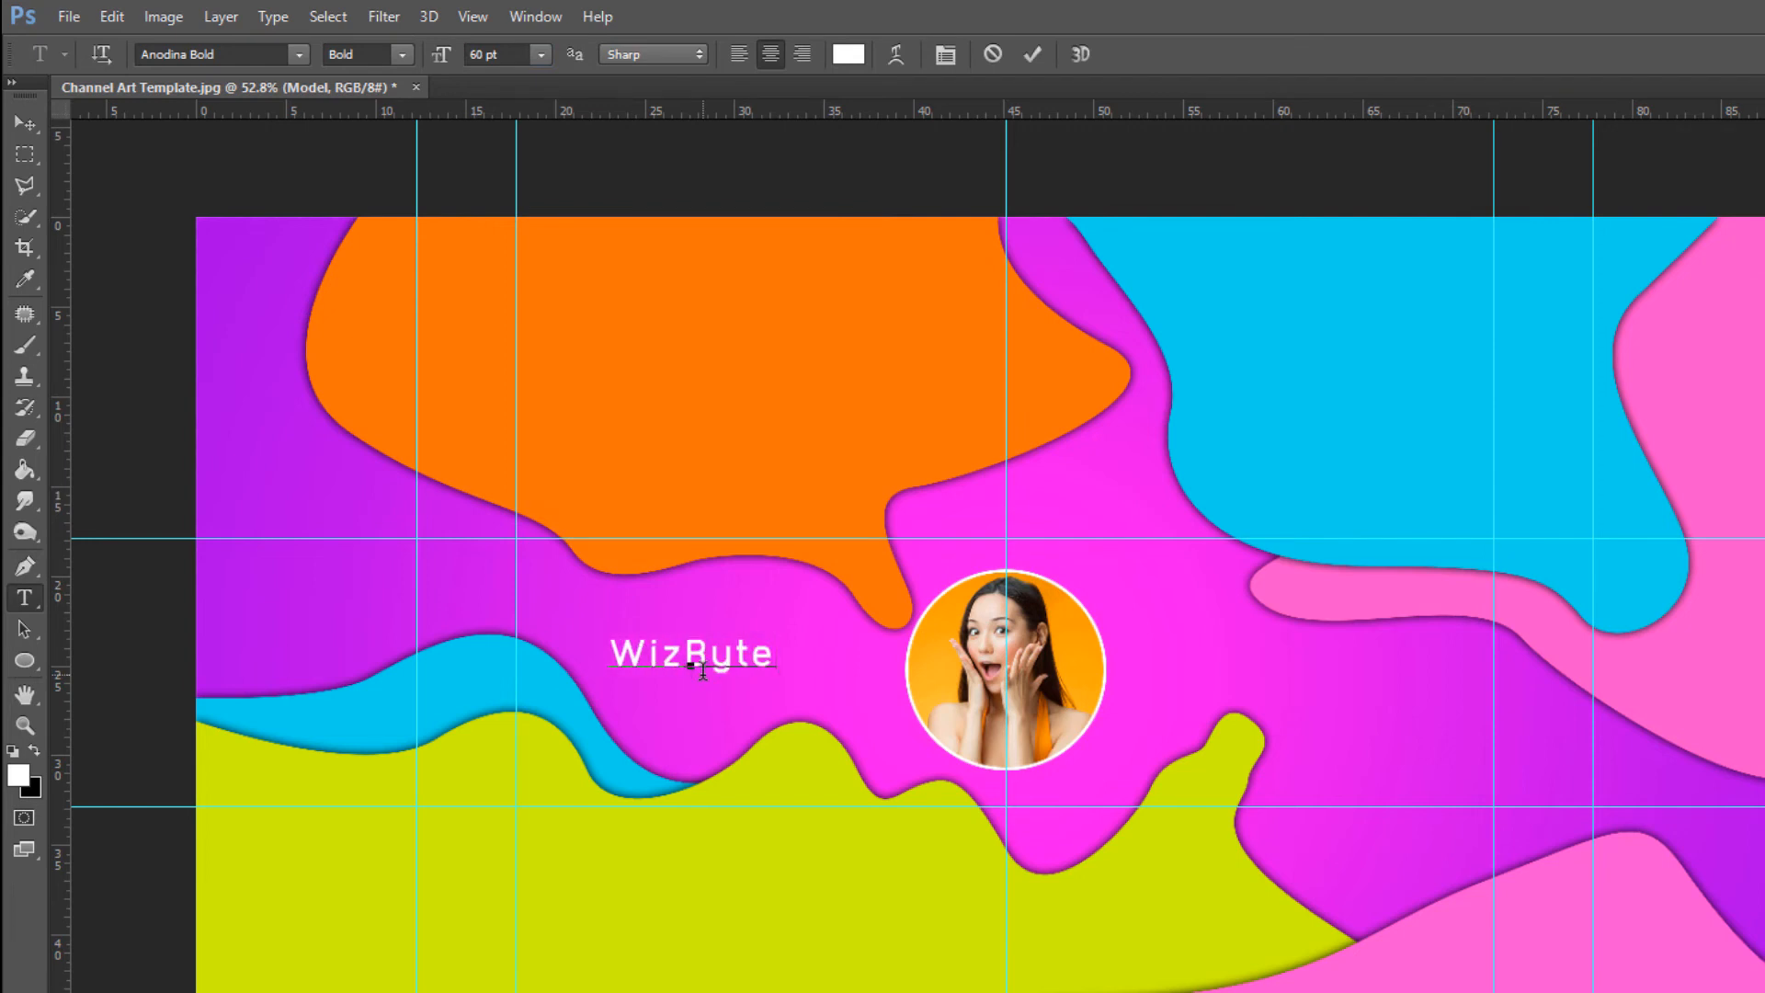
pyautogui.press('Return')
pyautogui.write('Channel')
# Change the font style of the word "Channel" to Regular.
pyautogui.moveTo(777, 698); pyautogui.dragTo(549, 696)
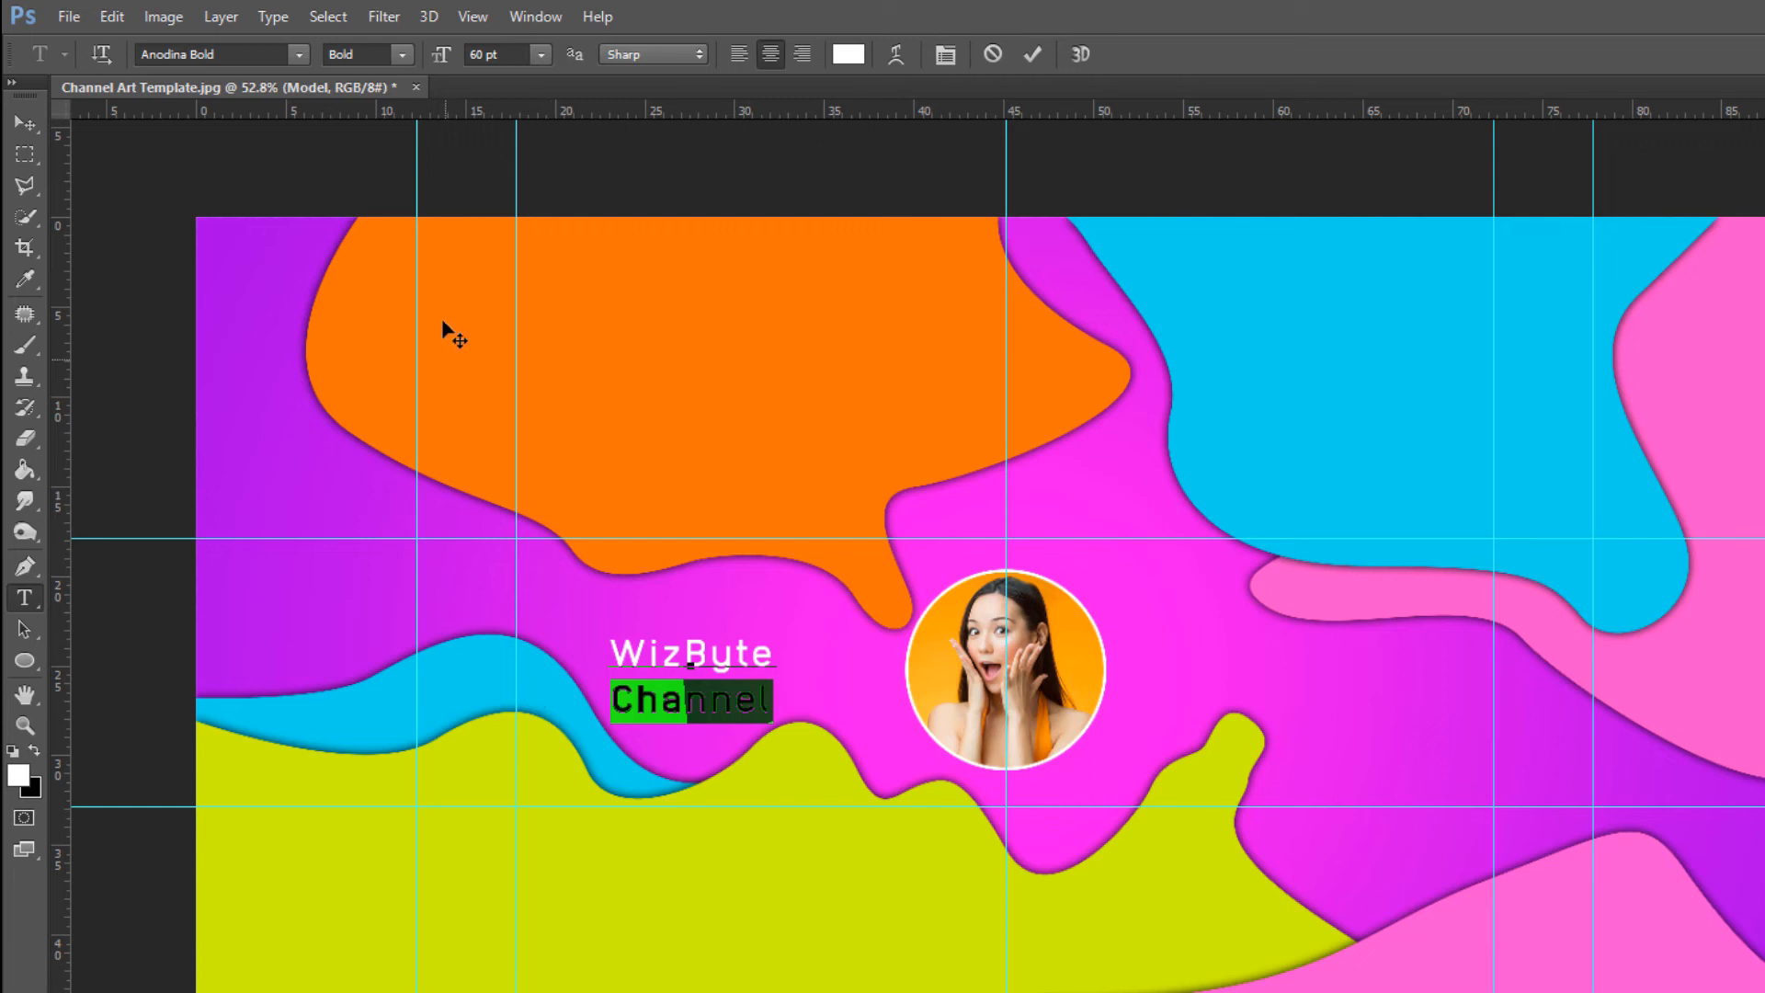
pyautogui.click(399, 54)
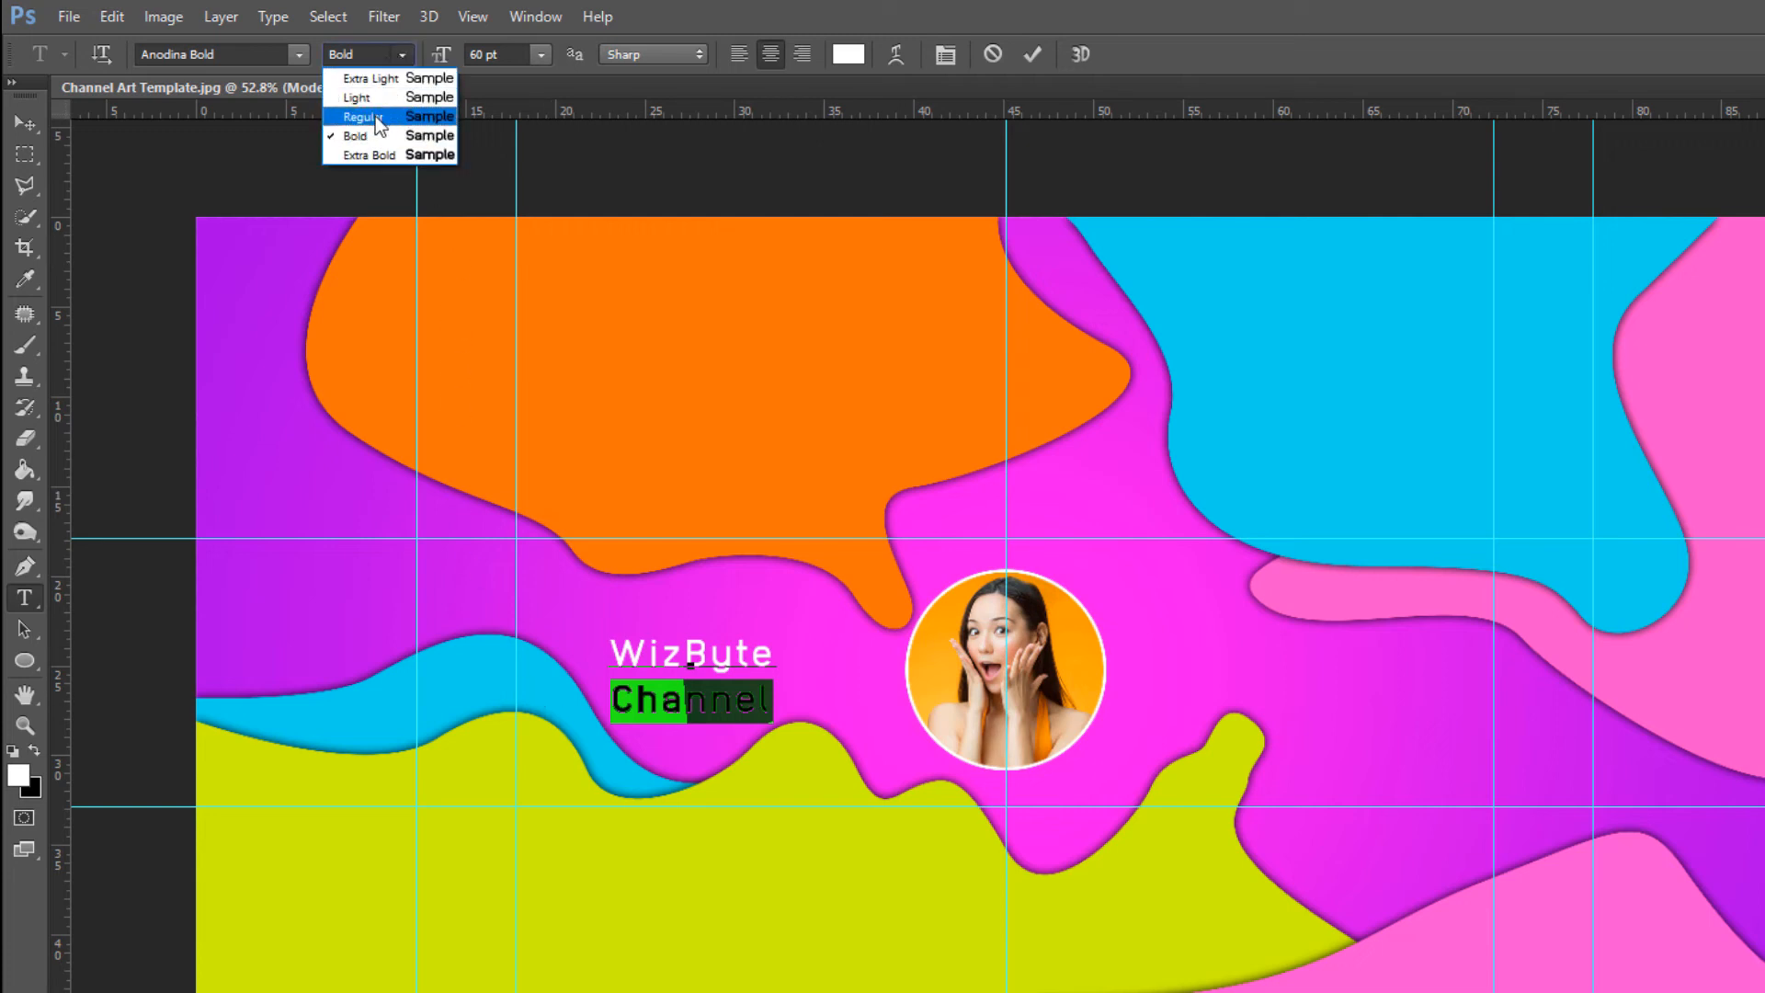
pyautogui.click(379, 117)
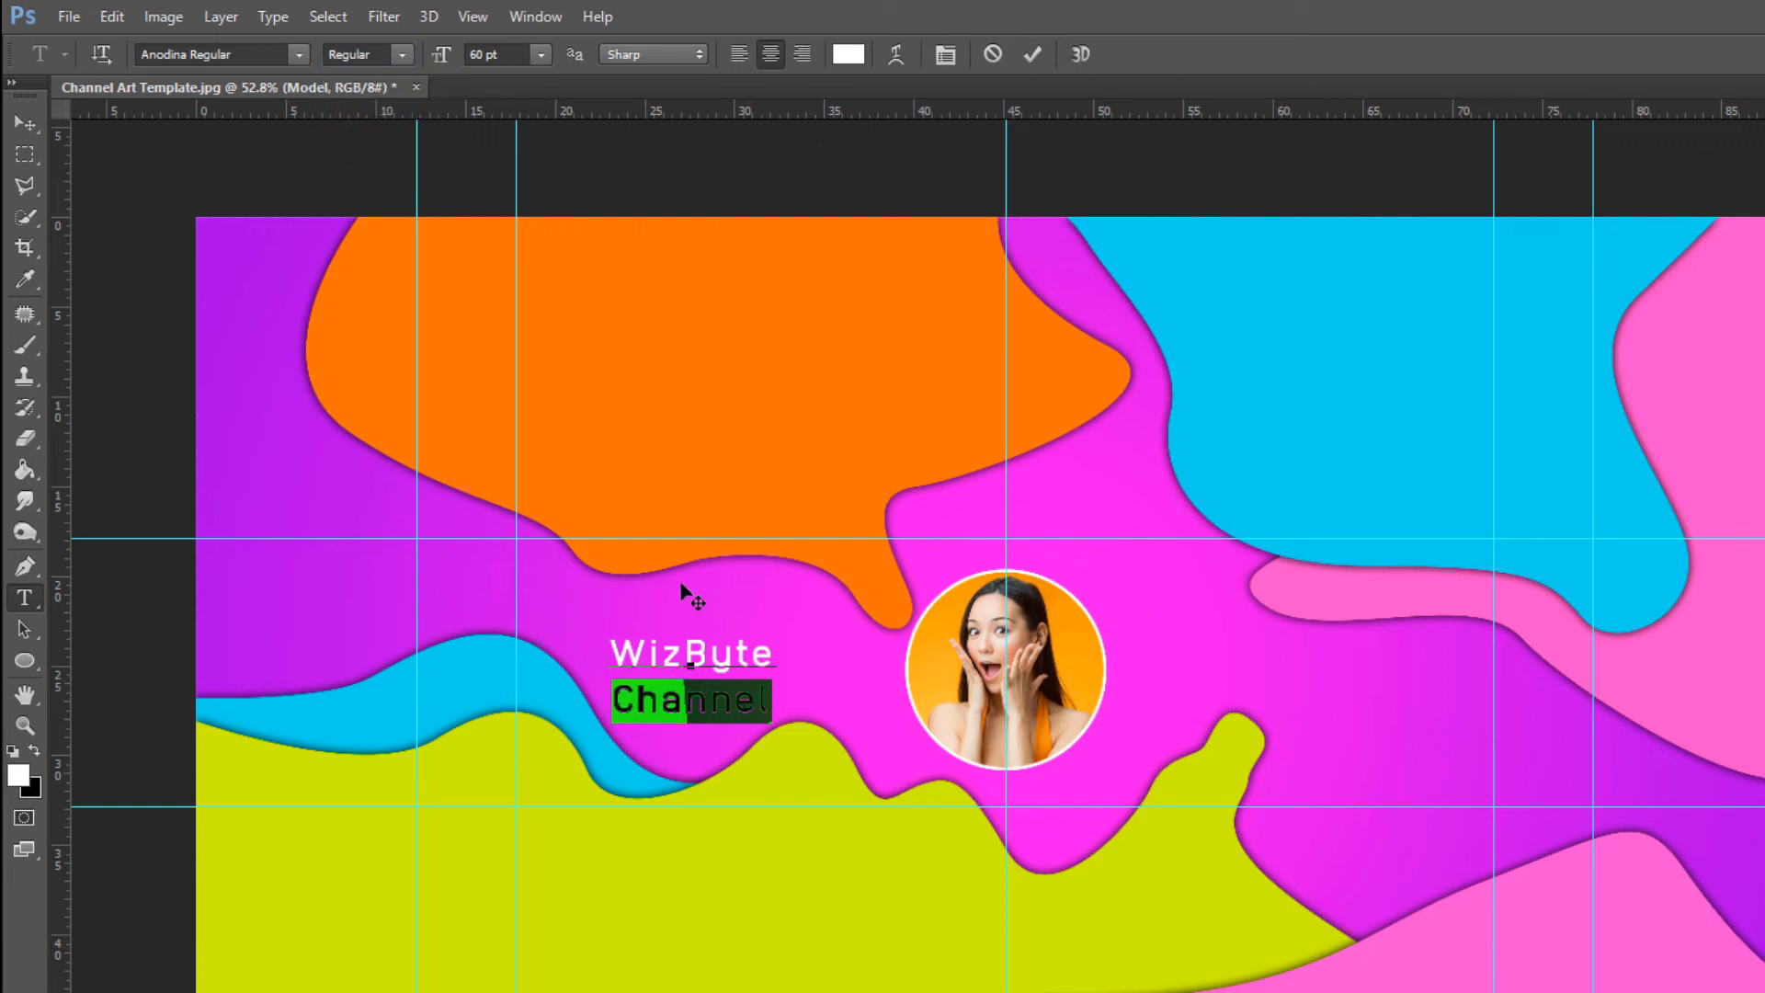
# Reduce the font size of the word "Channel" to 42 pt.
pyautogui.doubleClick(769, 653)
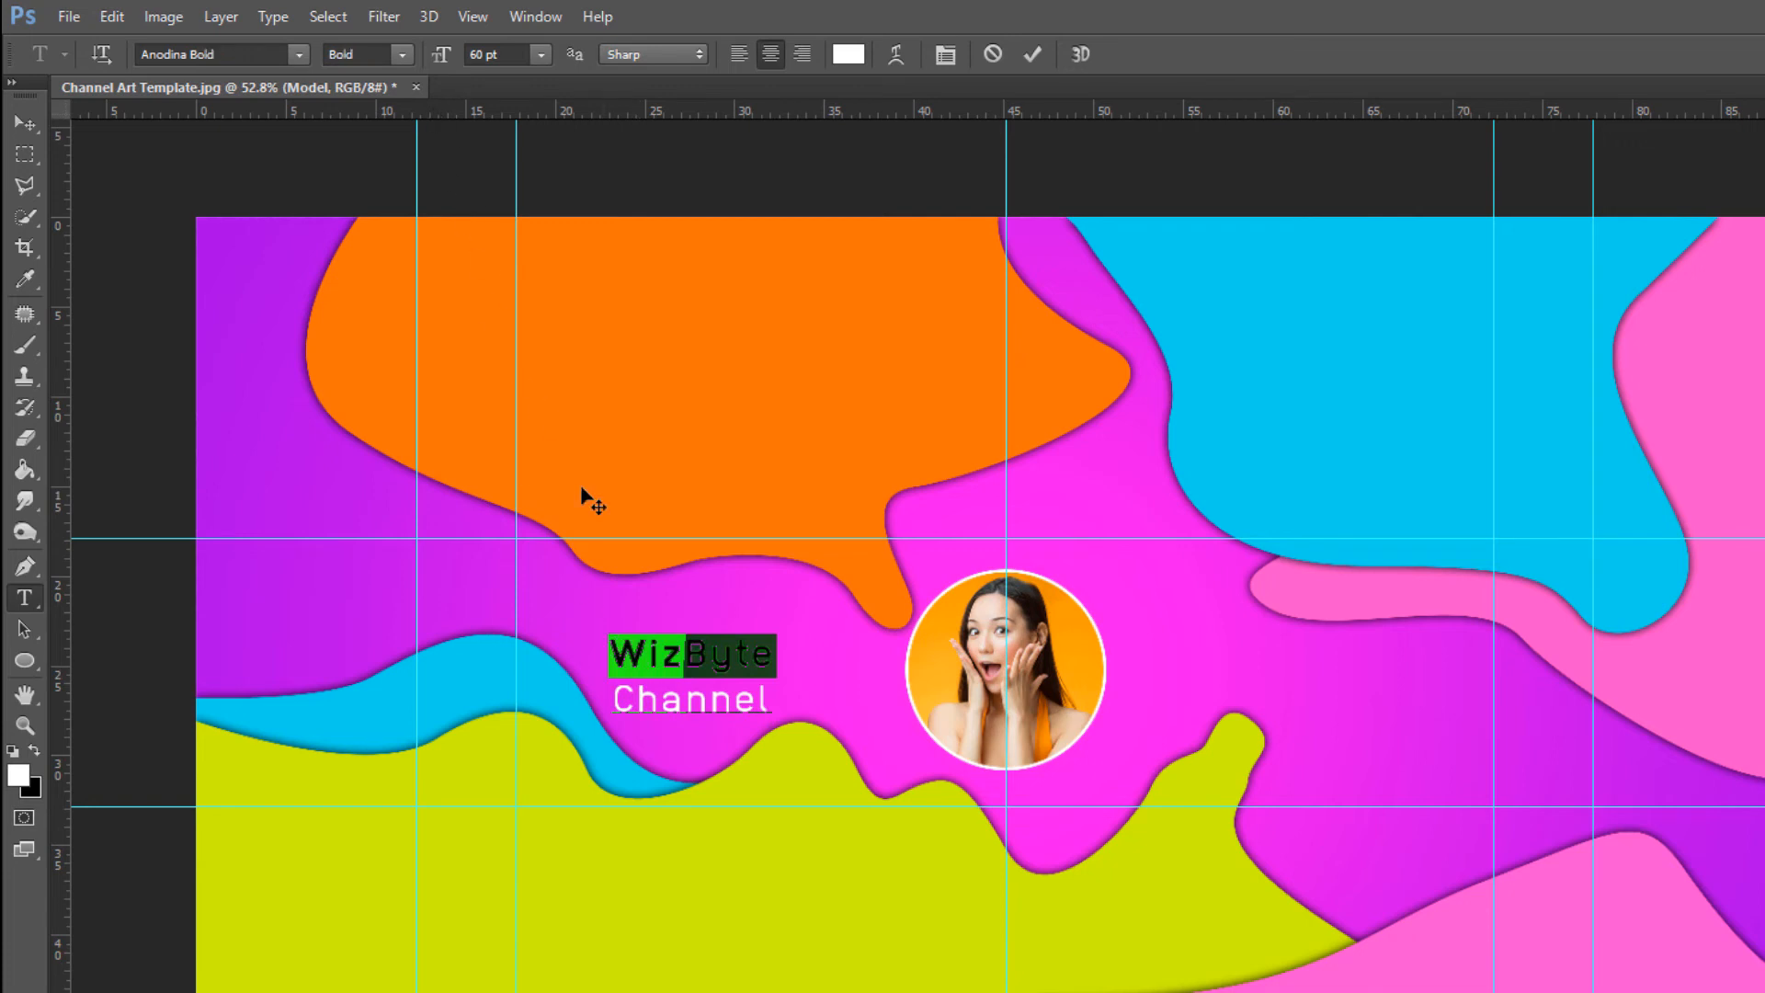
pyautogui.press('Down')
pyautogui.hotkey('shift', 'Left')
pyautogui.hotkey('shift', 'Left')
pyautogui.hotkey('shift', 'Left')
pyautogui.hotkey('shift', 'Left')
pyautogui.hotkey('shift', 'Left')
pyautogui.hotkey('shift', 'Left')
pyautogui.hotkey('shift', 'Left')
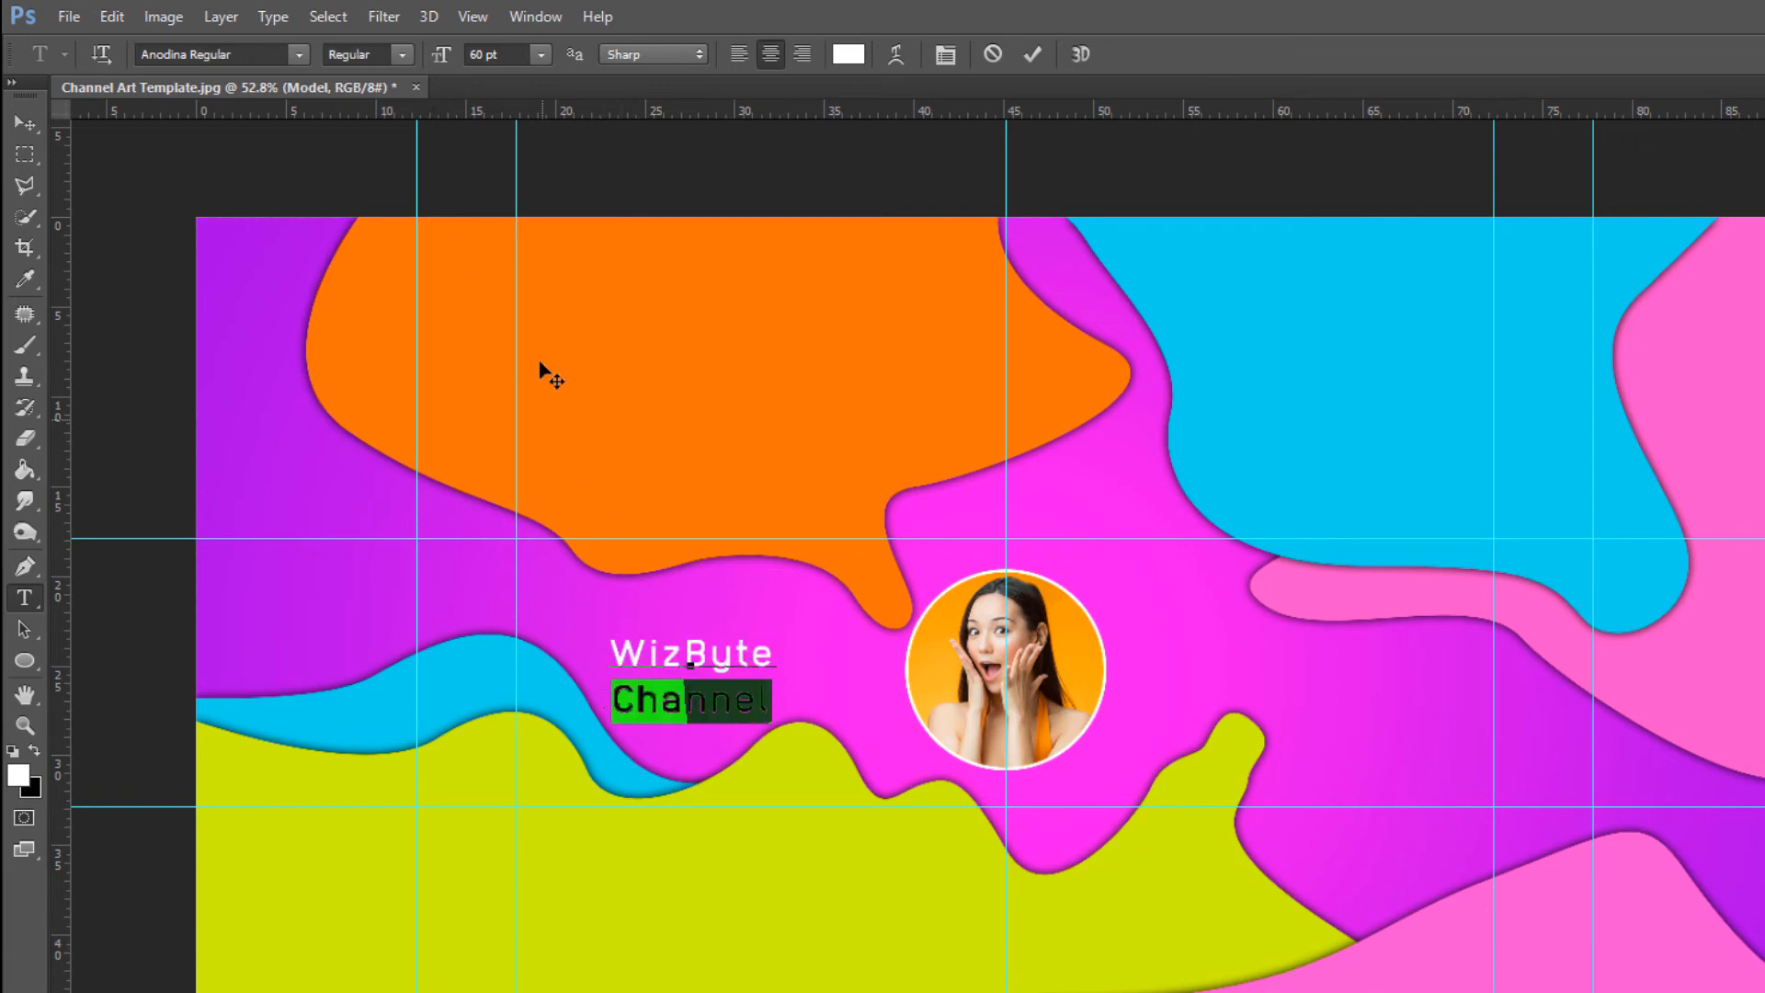
pyautogui.click(475, 55)
pyautogui.press('Down')
pyautogui.press('Down')
pyautogui.press('Down')
pyautogui.press('Down')
pyautogui.press('Down')
pyautogui.press('Down')
pyautogui.press('Down')
pyautogui.press('Down')
pyautogui.press('Down')
pyautogui.press('Down')
pyautogui.press('Down')
pyautogui.press('Down')
pyautogui.press('Down')
pyautogui.press('Down')
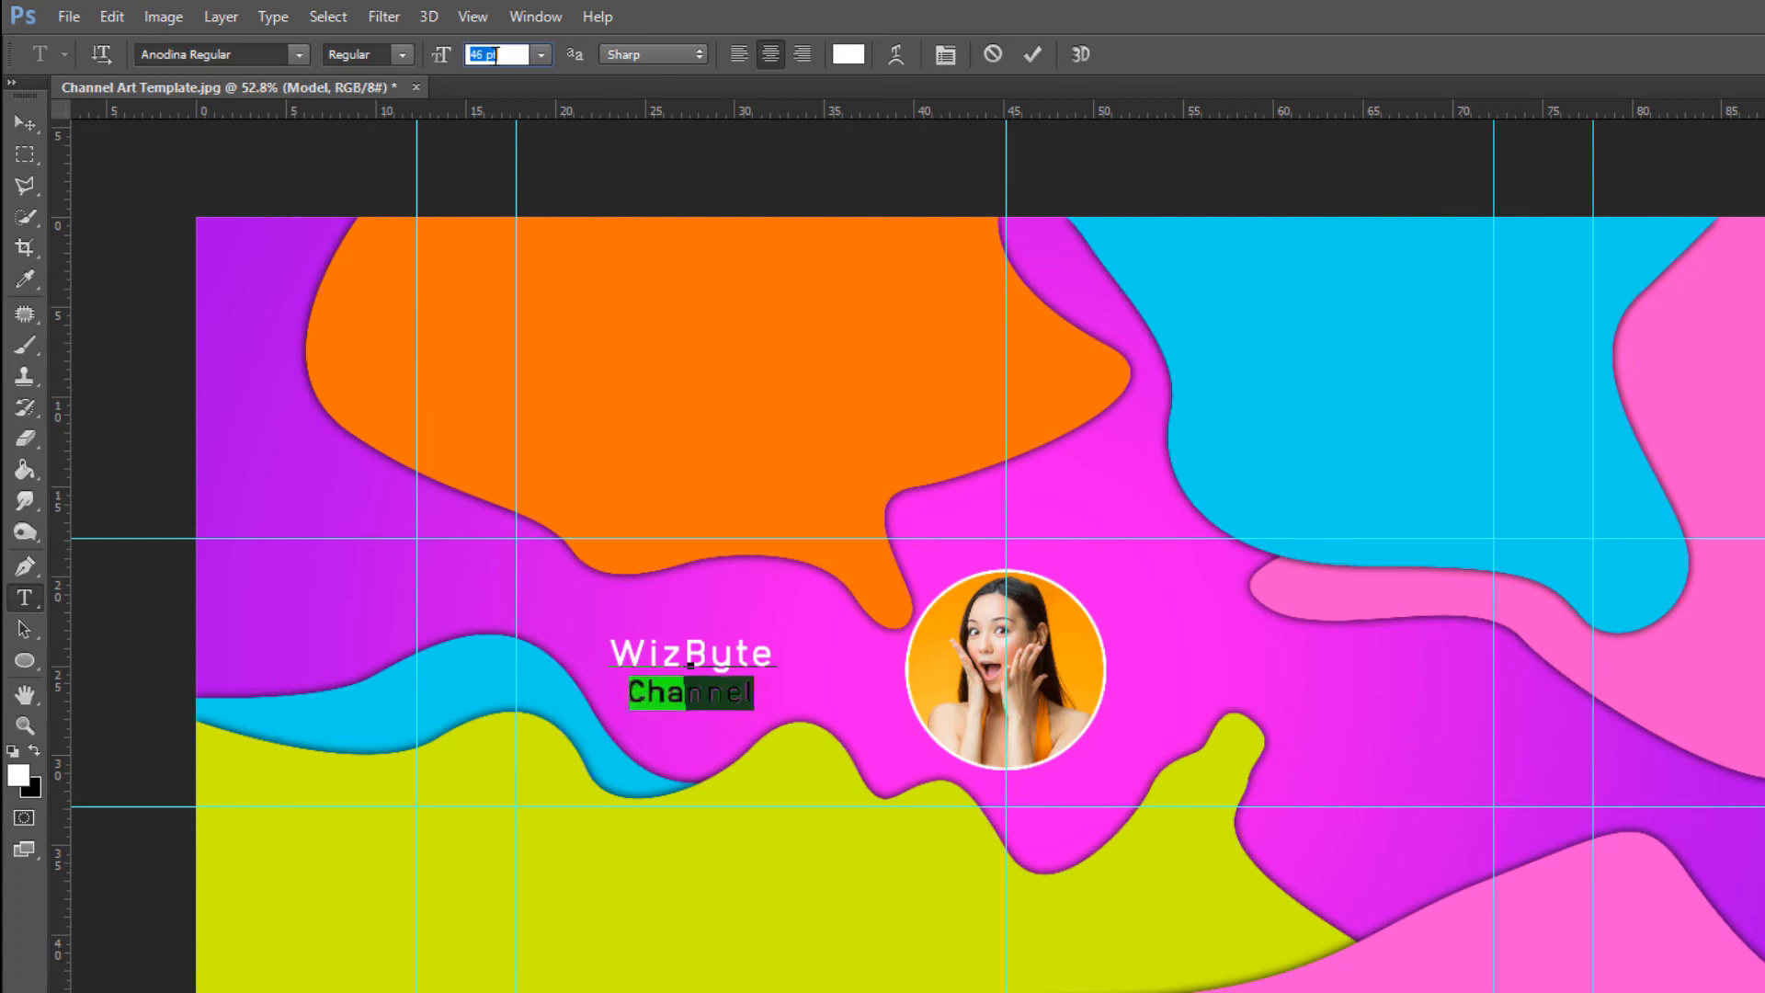
pyautogui.press('Down')
pyautogui.press('Down')
pyautogui.press('Down')
pyautogui.press('Down')
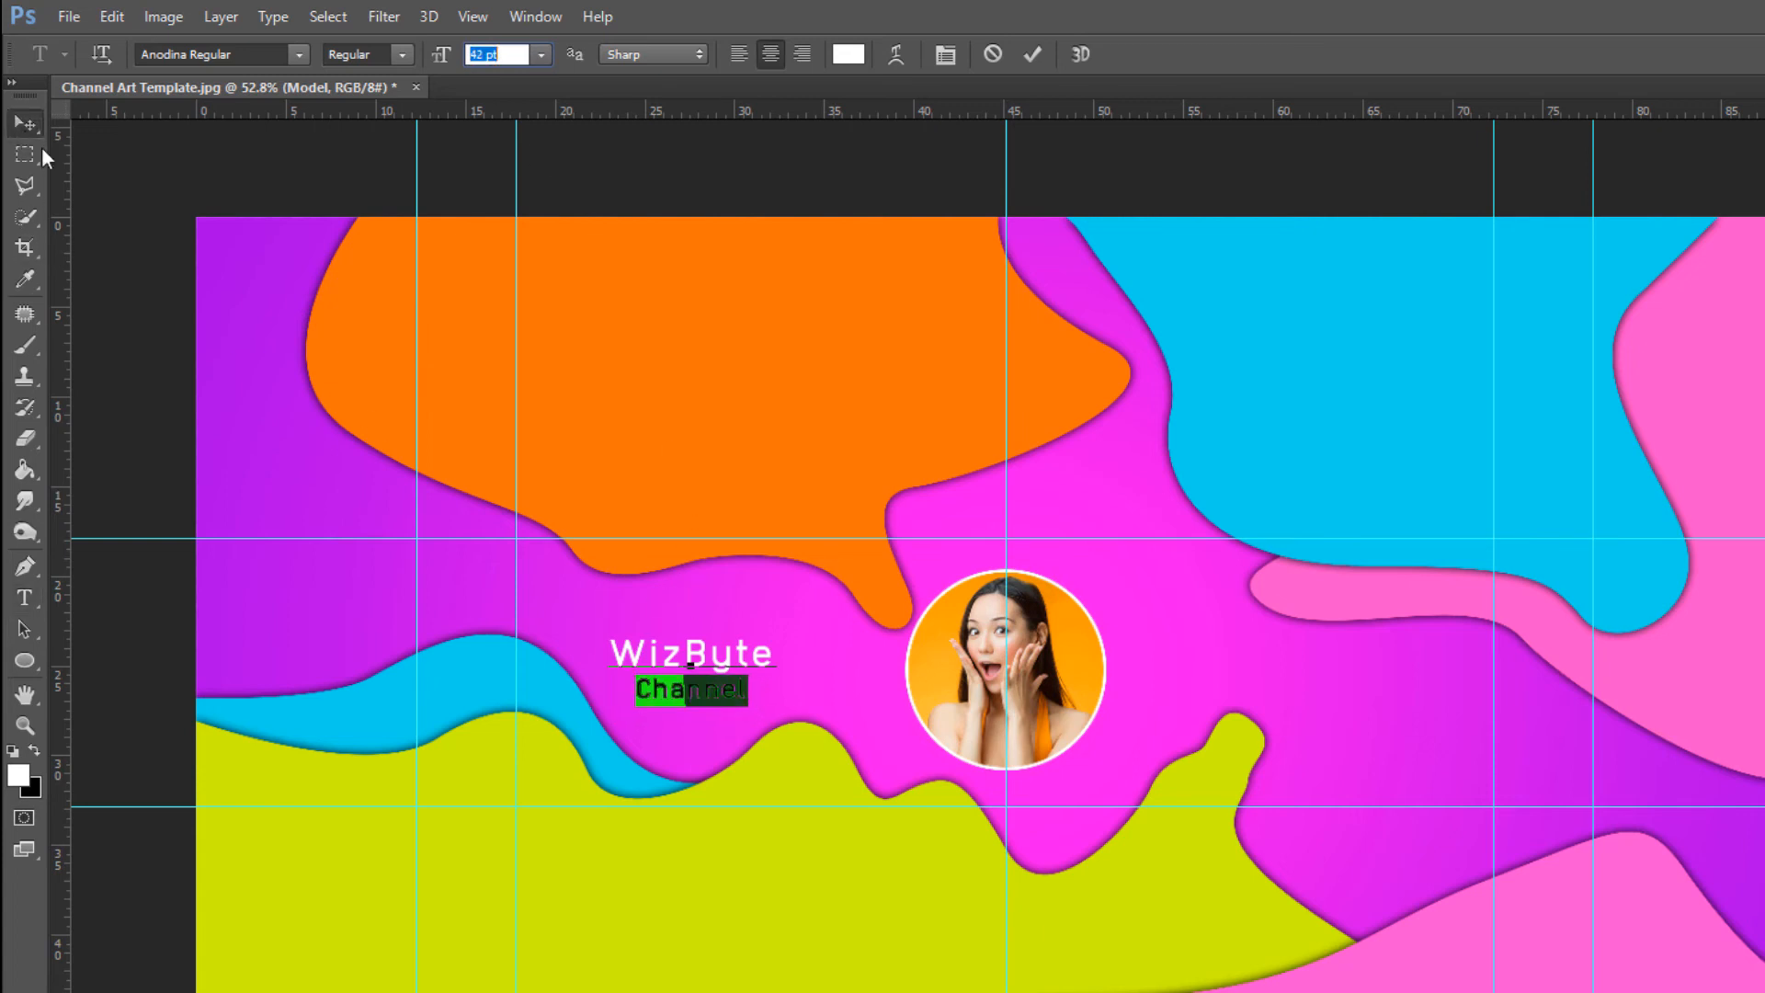
# Scale the WizByte Channel text to 138.86% and shift it right, level with the model circle, at X 825.50 px, Y 716 px.
pyautogui.click(26, 123)
pyautogui.hotkey('ctrl', 't')
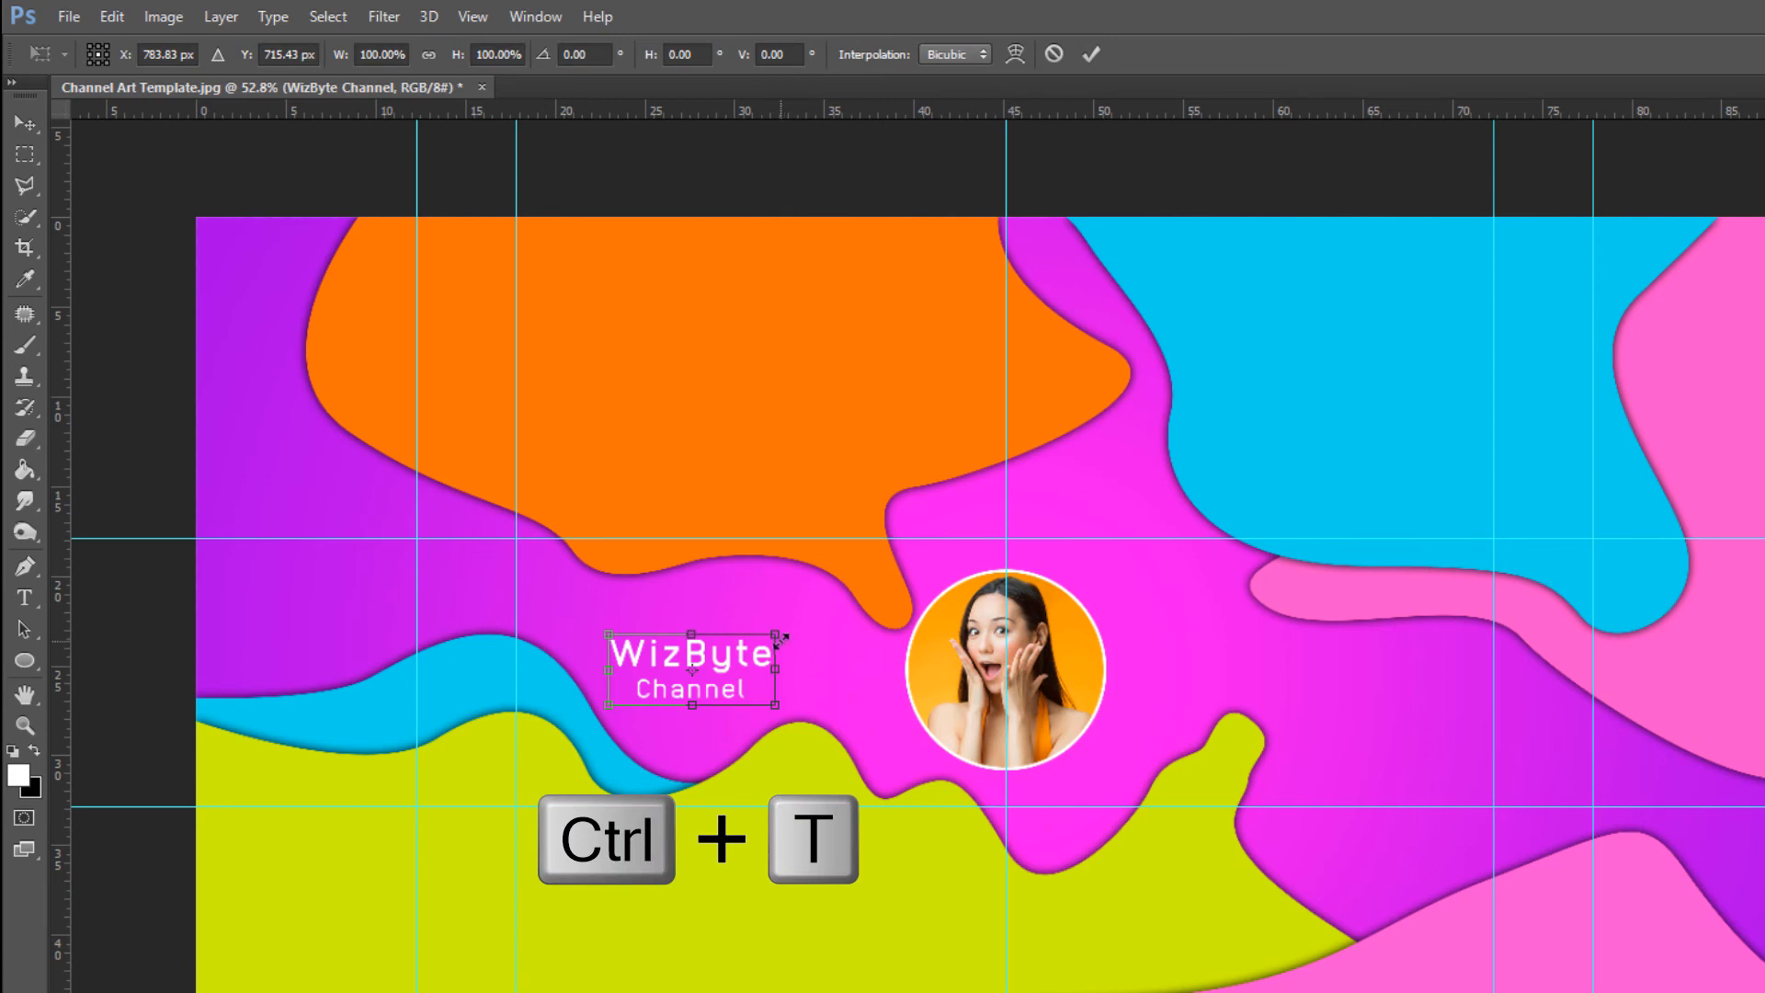
pyautogui.moveTo(779, 636); pyautogui.dragTo(817, 619)
pyautogui.moveTo(749, 675); pyautogui.dragTo(777, 675)
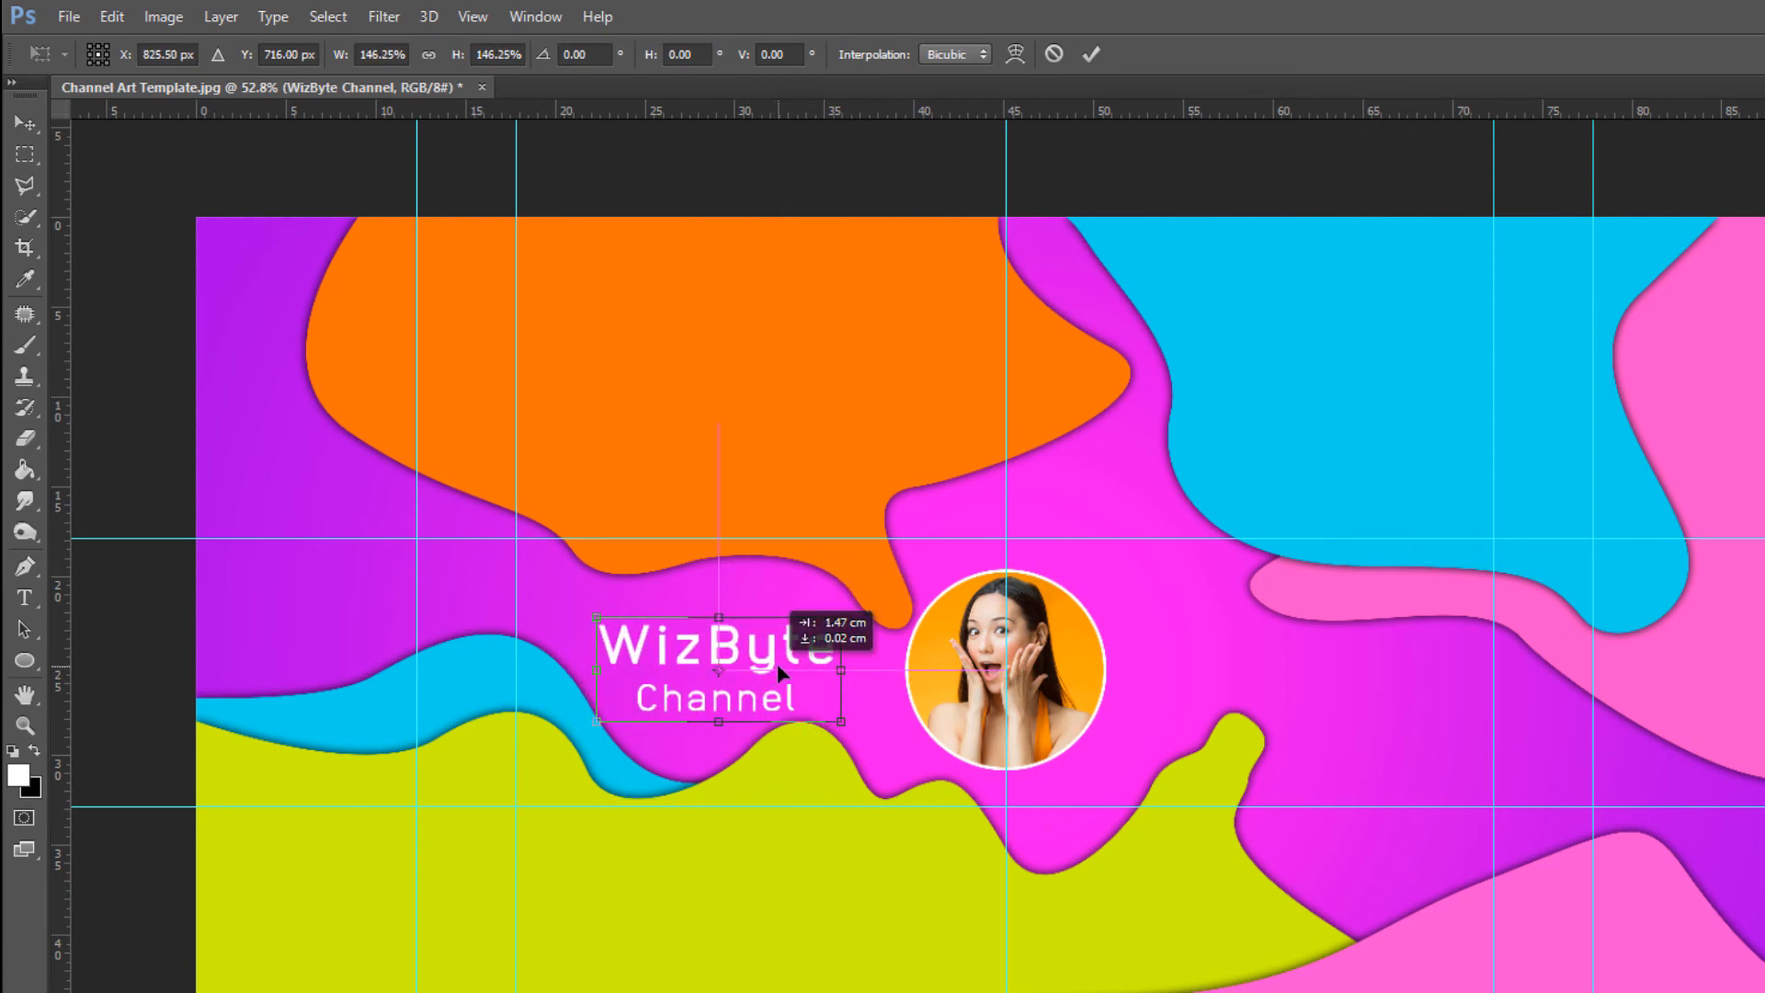
pyautogui.moveTo(842, 617); pyautogui.dragTo(840, 619)
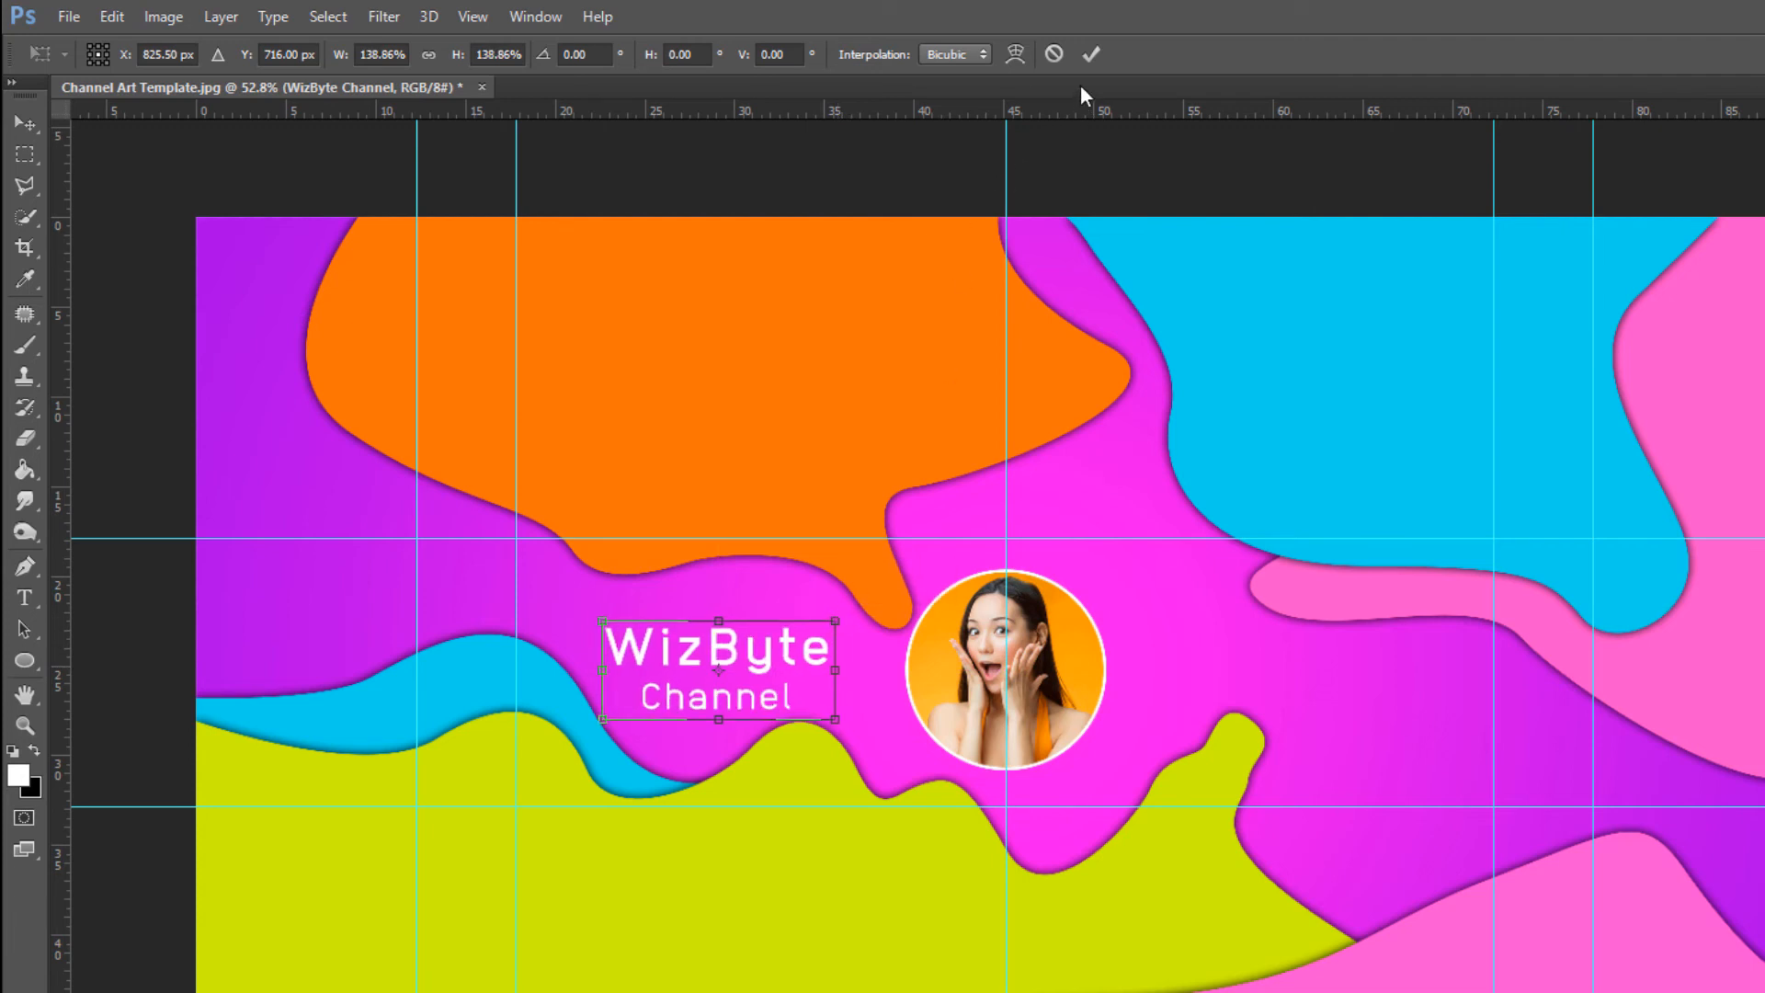
pyautogui.click(1090, 57)
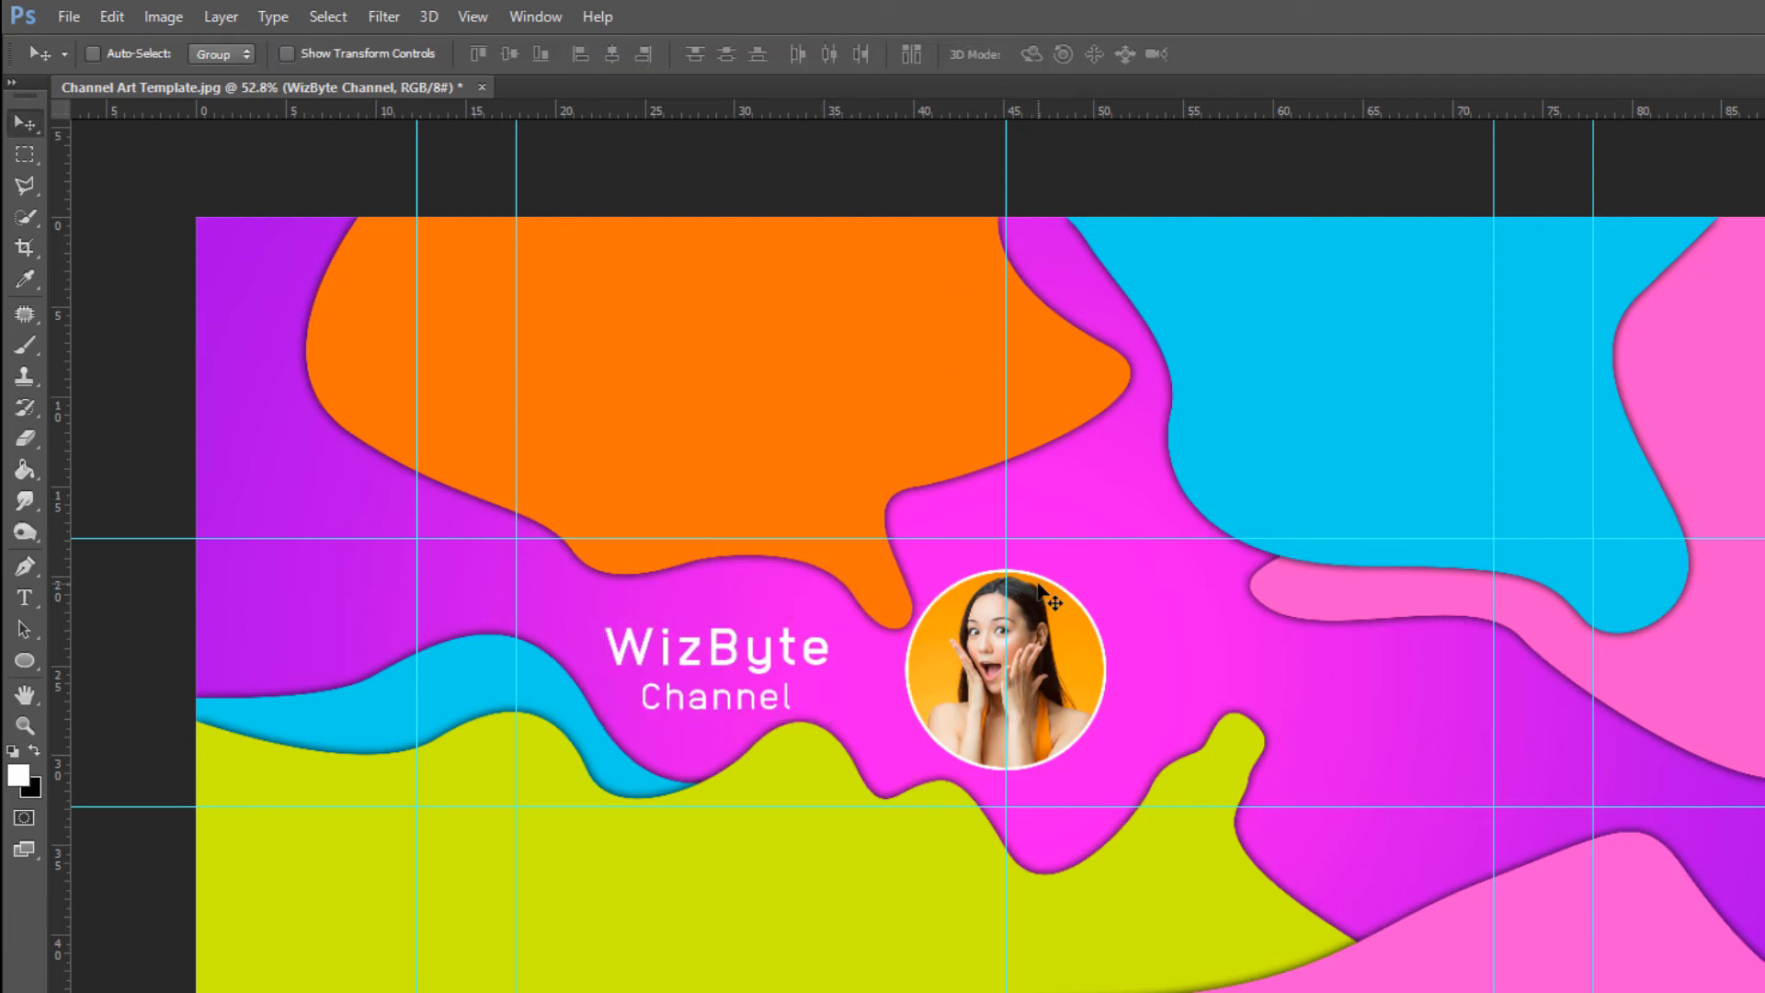
# Add the text "Follow me here" in 42 pt Anodina Regular to the right of the model circle and nudge it slightly upward.
pyautogui.click(34, 600)
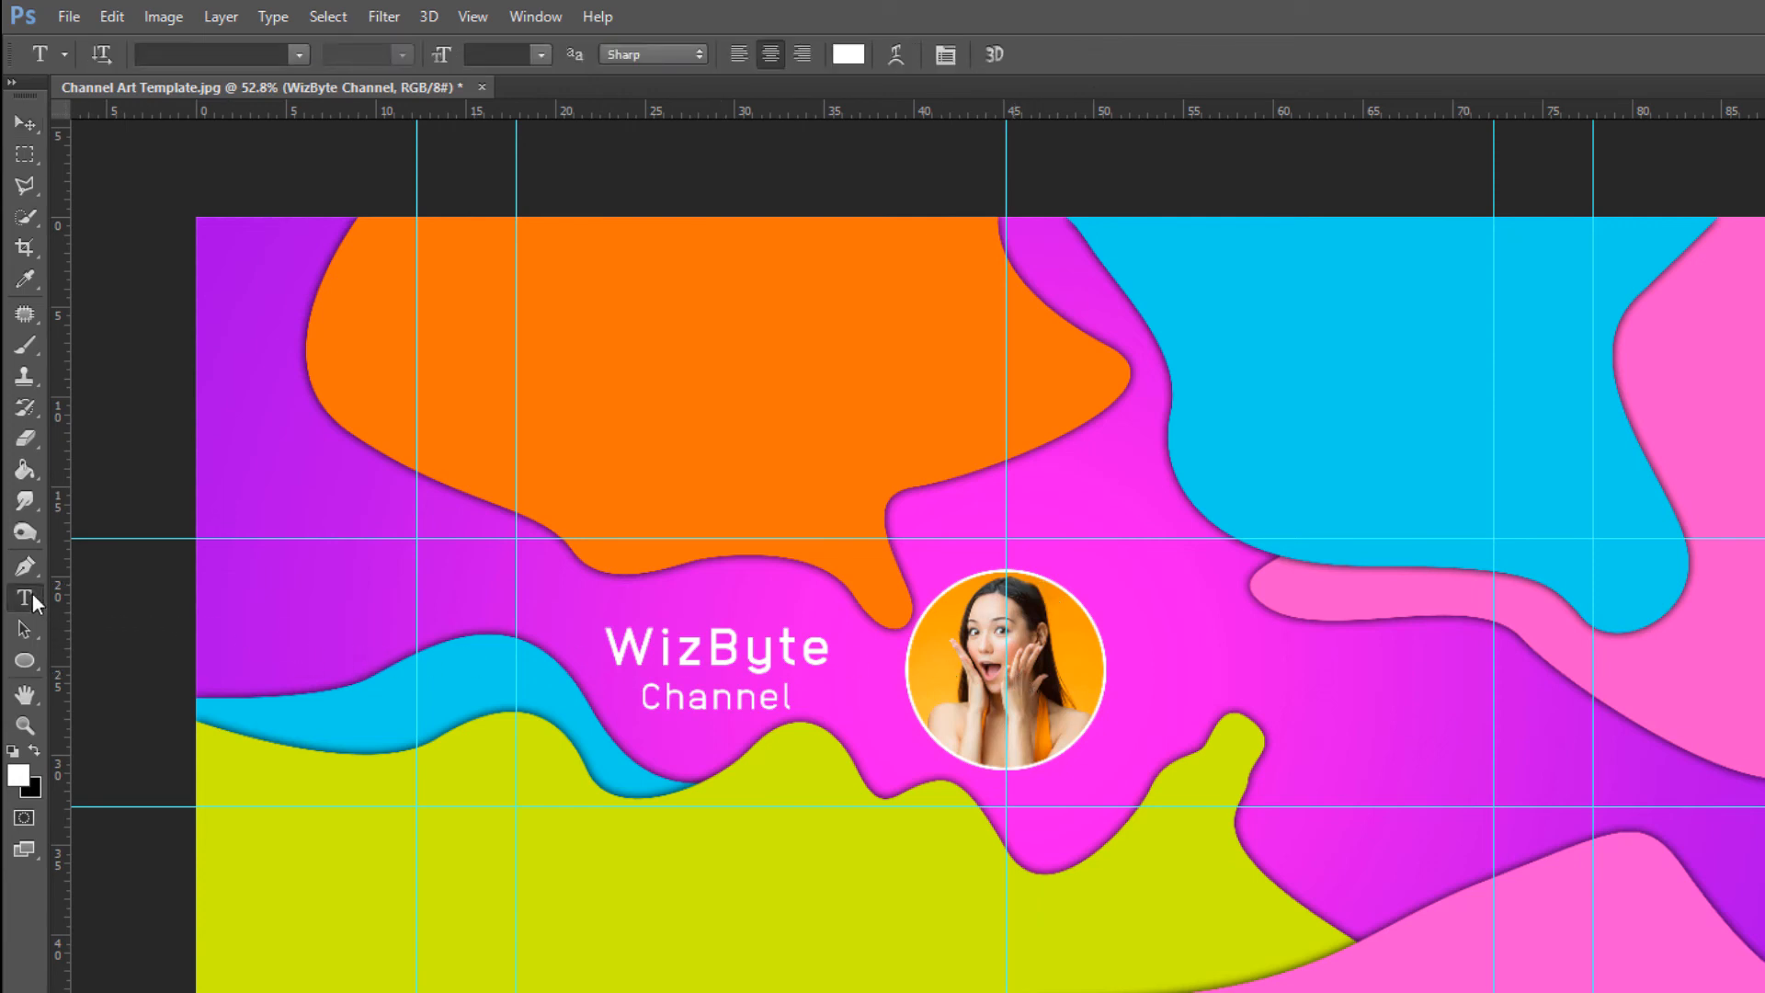
pyautogui.click(1303, 672)
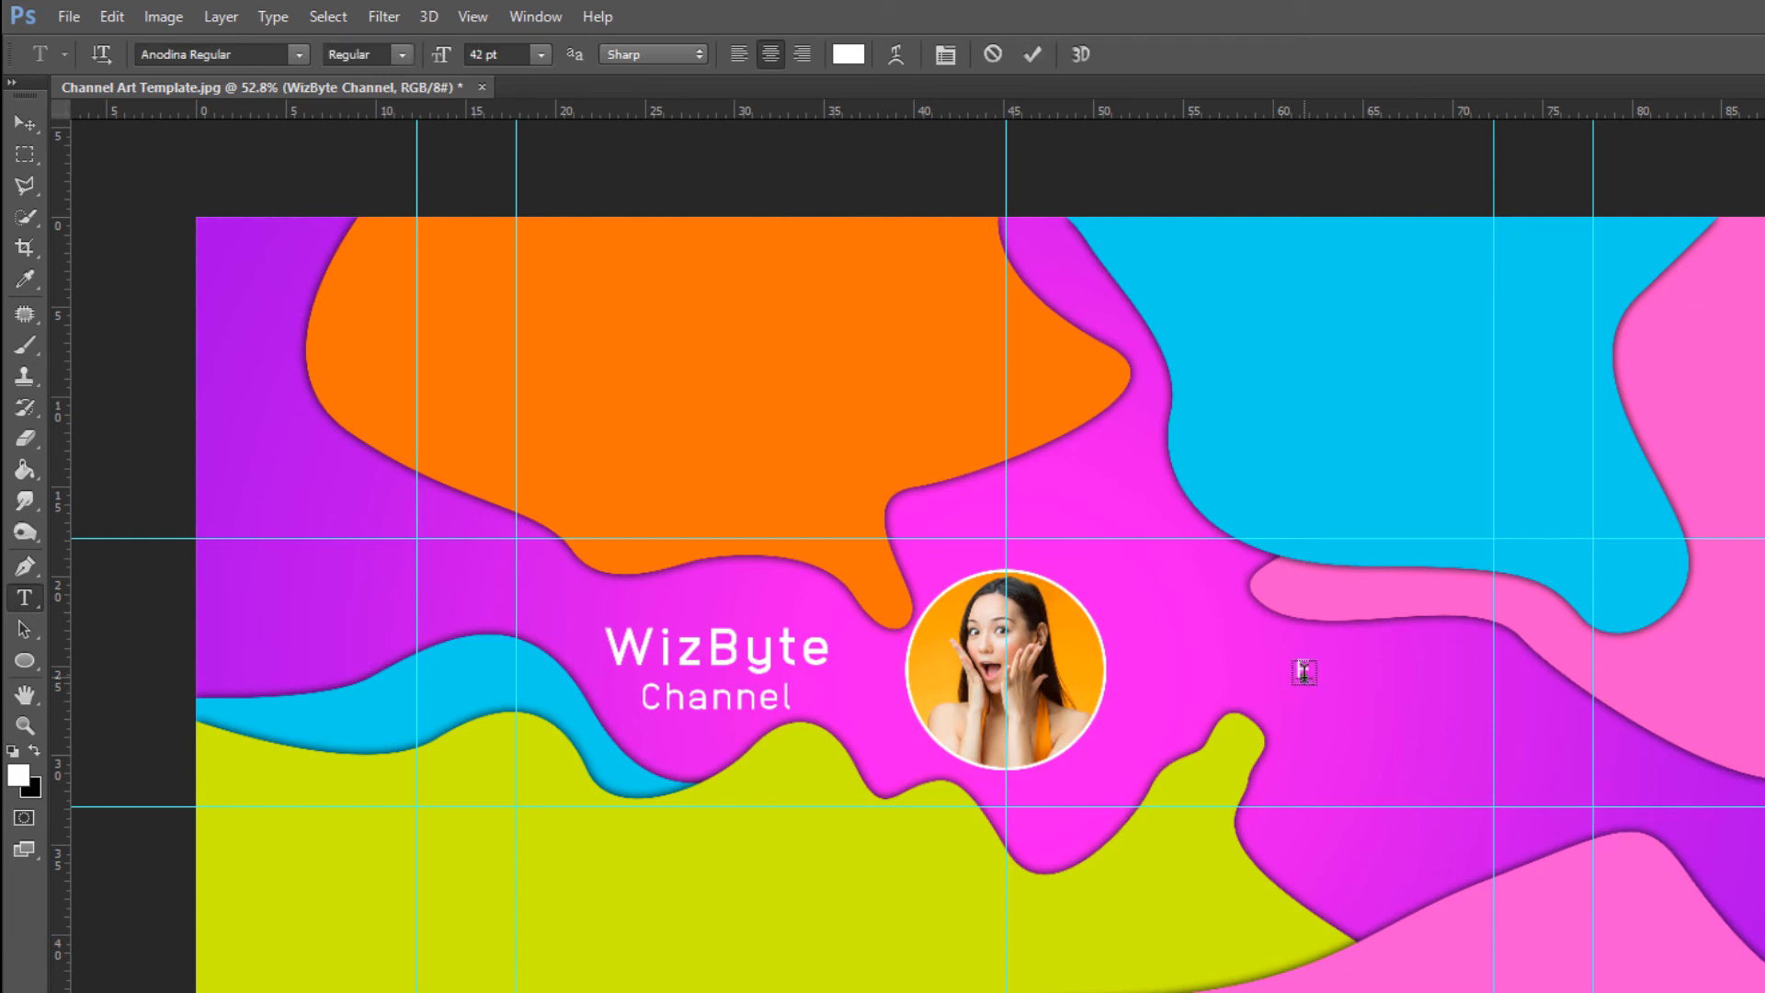
pyautogui.write('Follow me here')
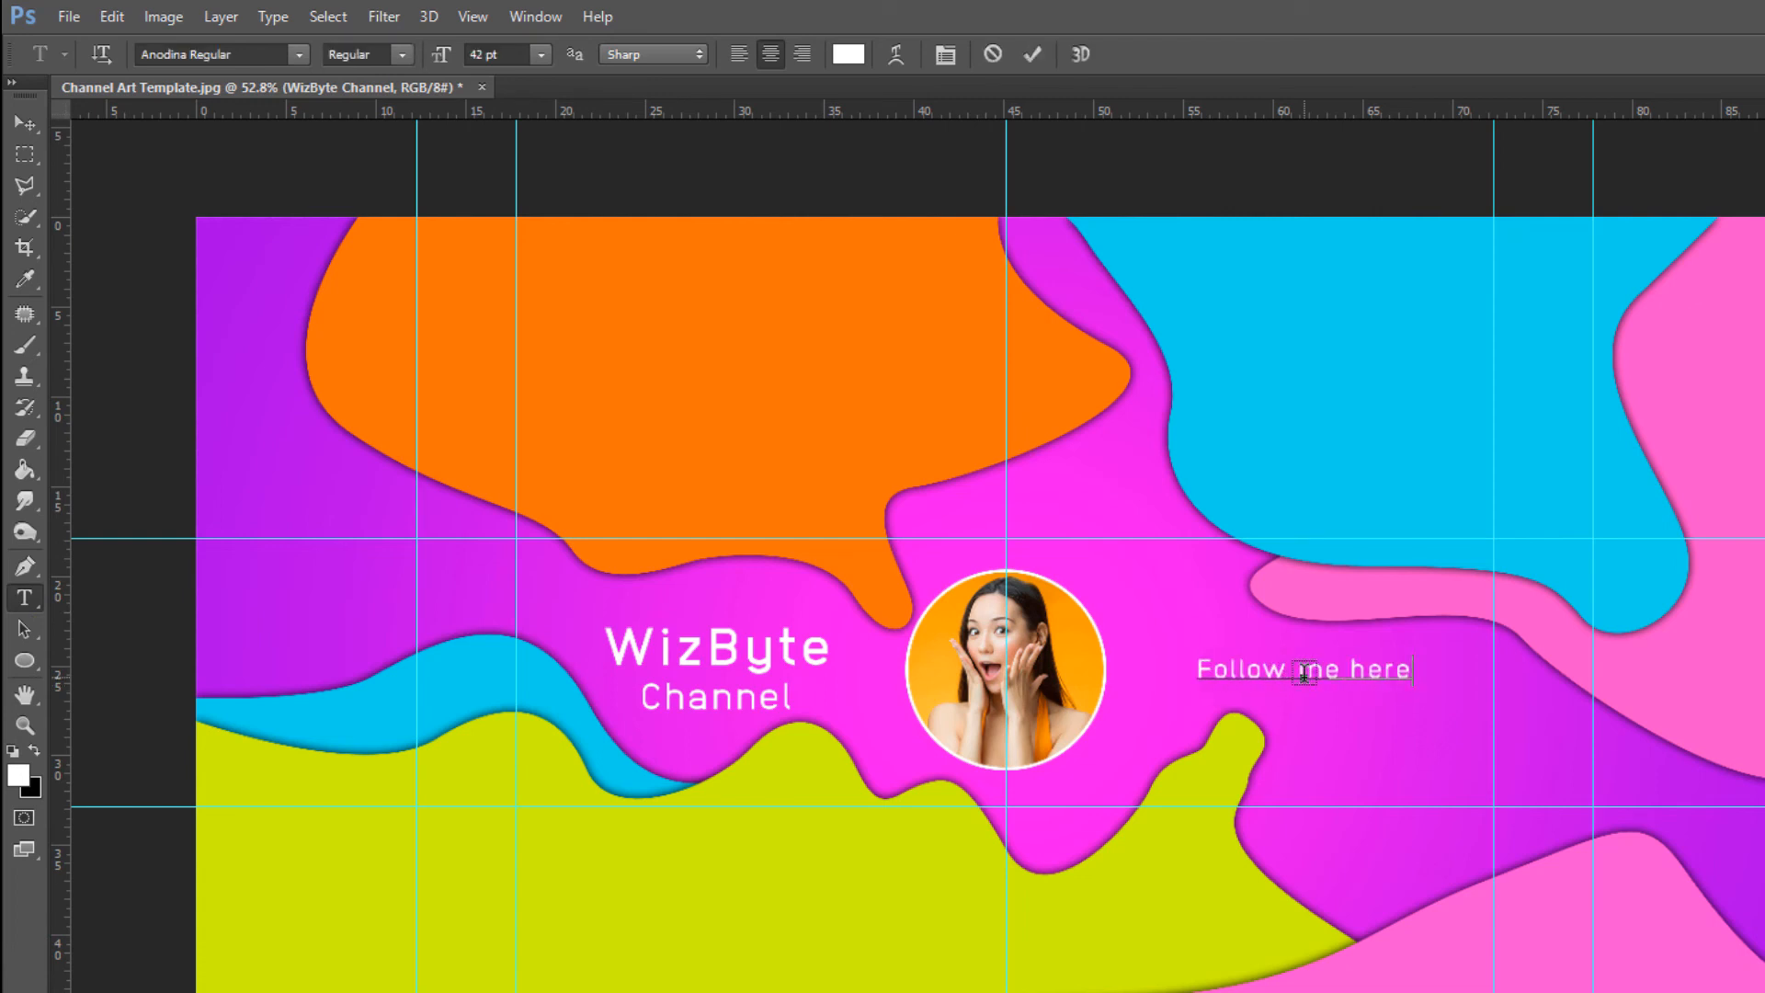
pyautogui.moveTo(1323, 726); pyautogui.dragTo(1316, 680)
pyautogui.click(24, 124)
pyautogui.hotkey('ctrl', 't')
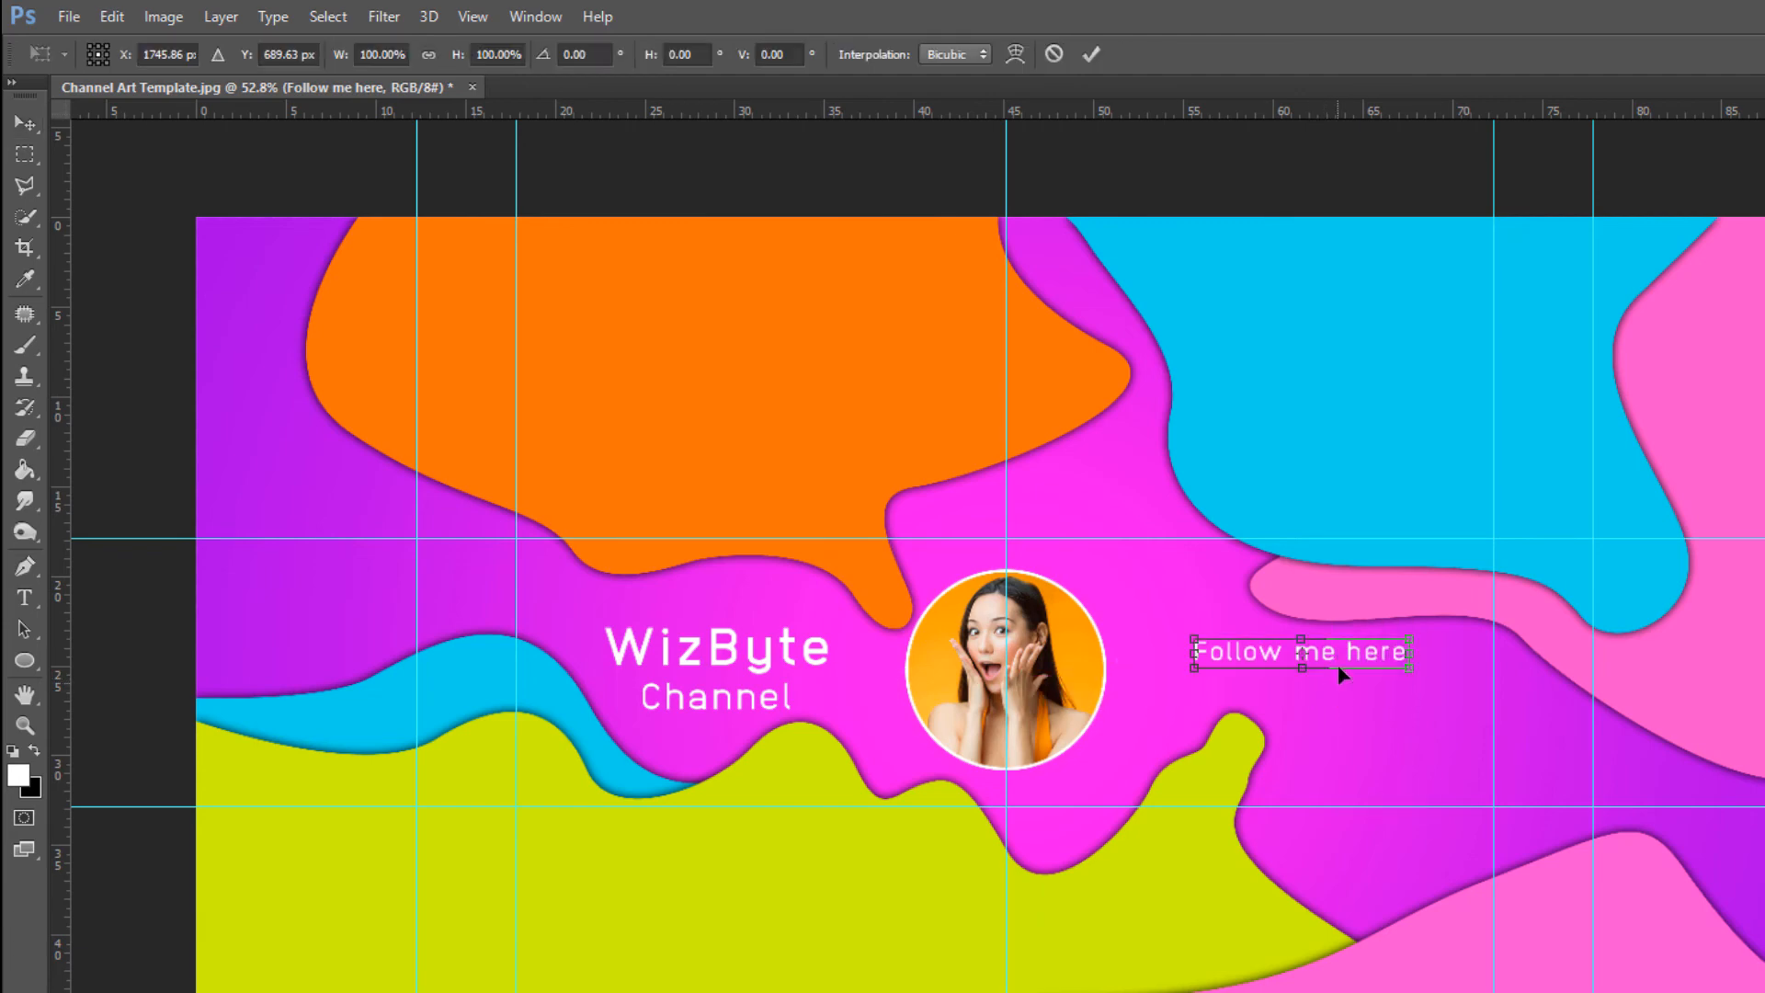
pyautogui.press('Return')
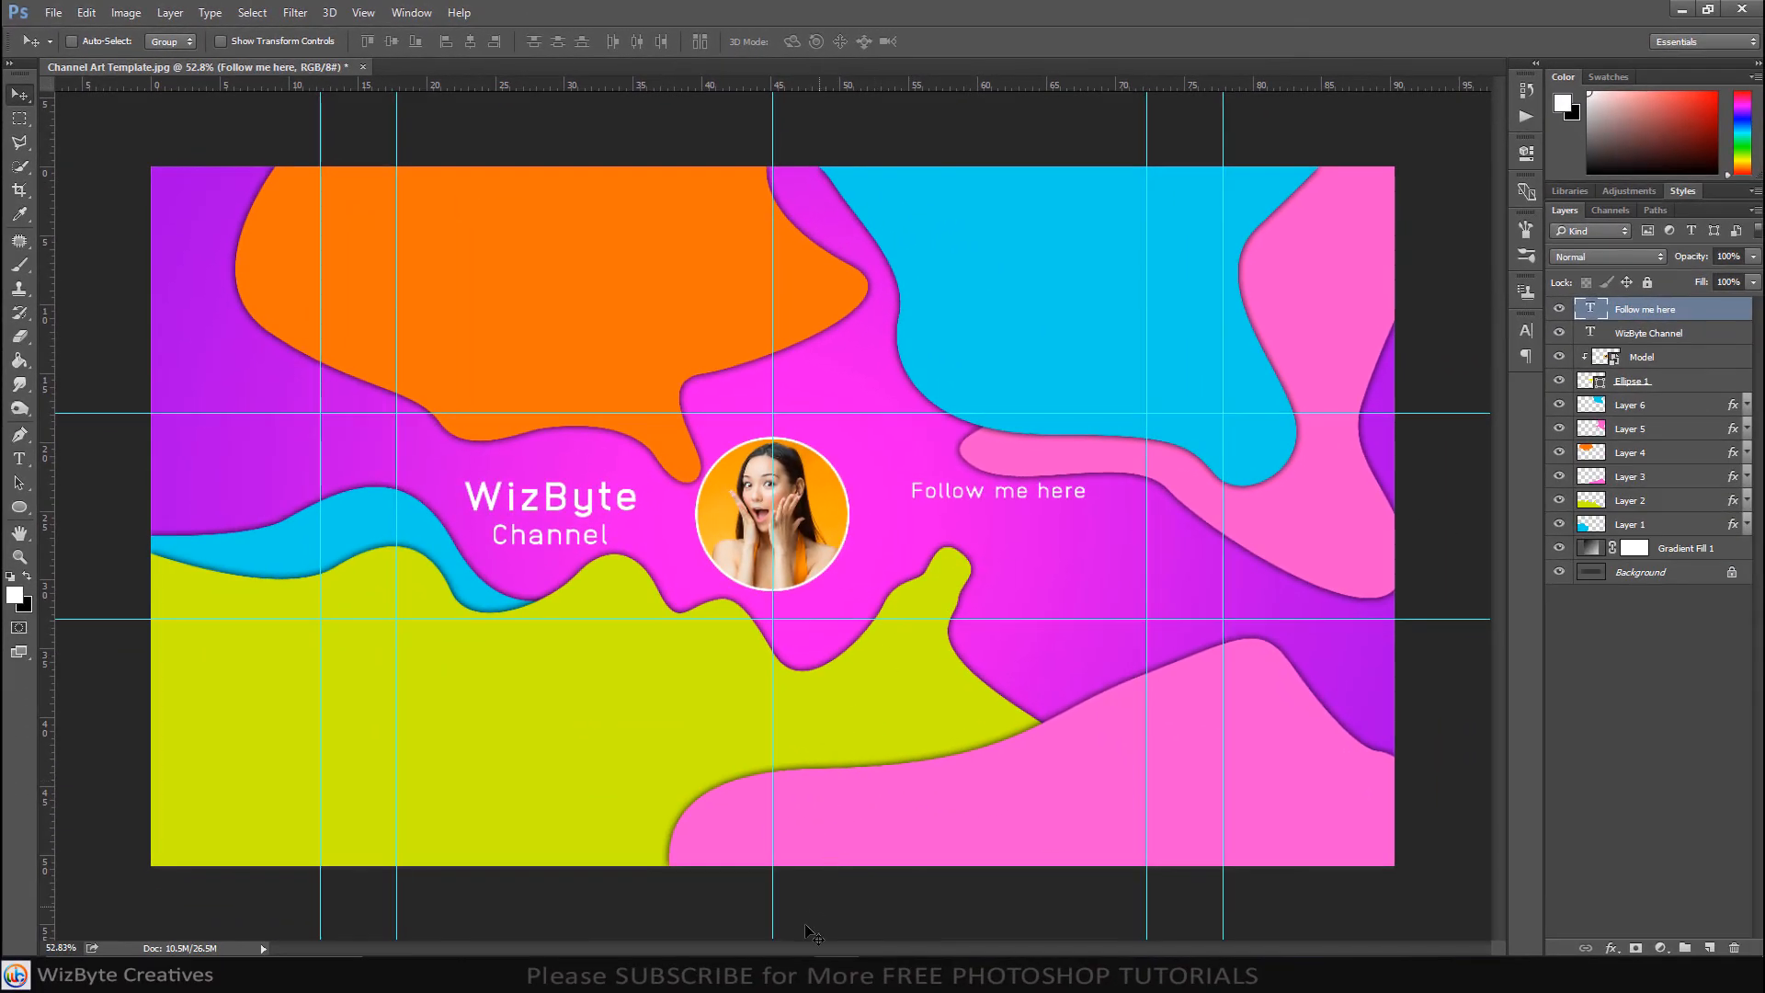
# Place Social media icon.png from the 1-Modern Youtube Channel Art folder in File Explorer directly below the "Follow me here" text.
pyautogui.click(791, 883)
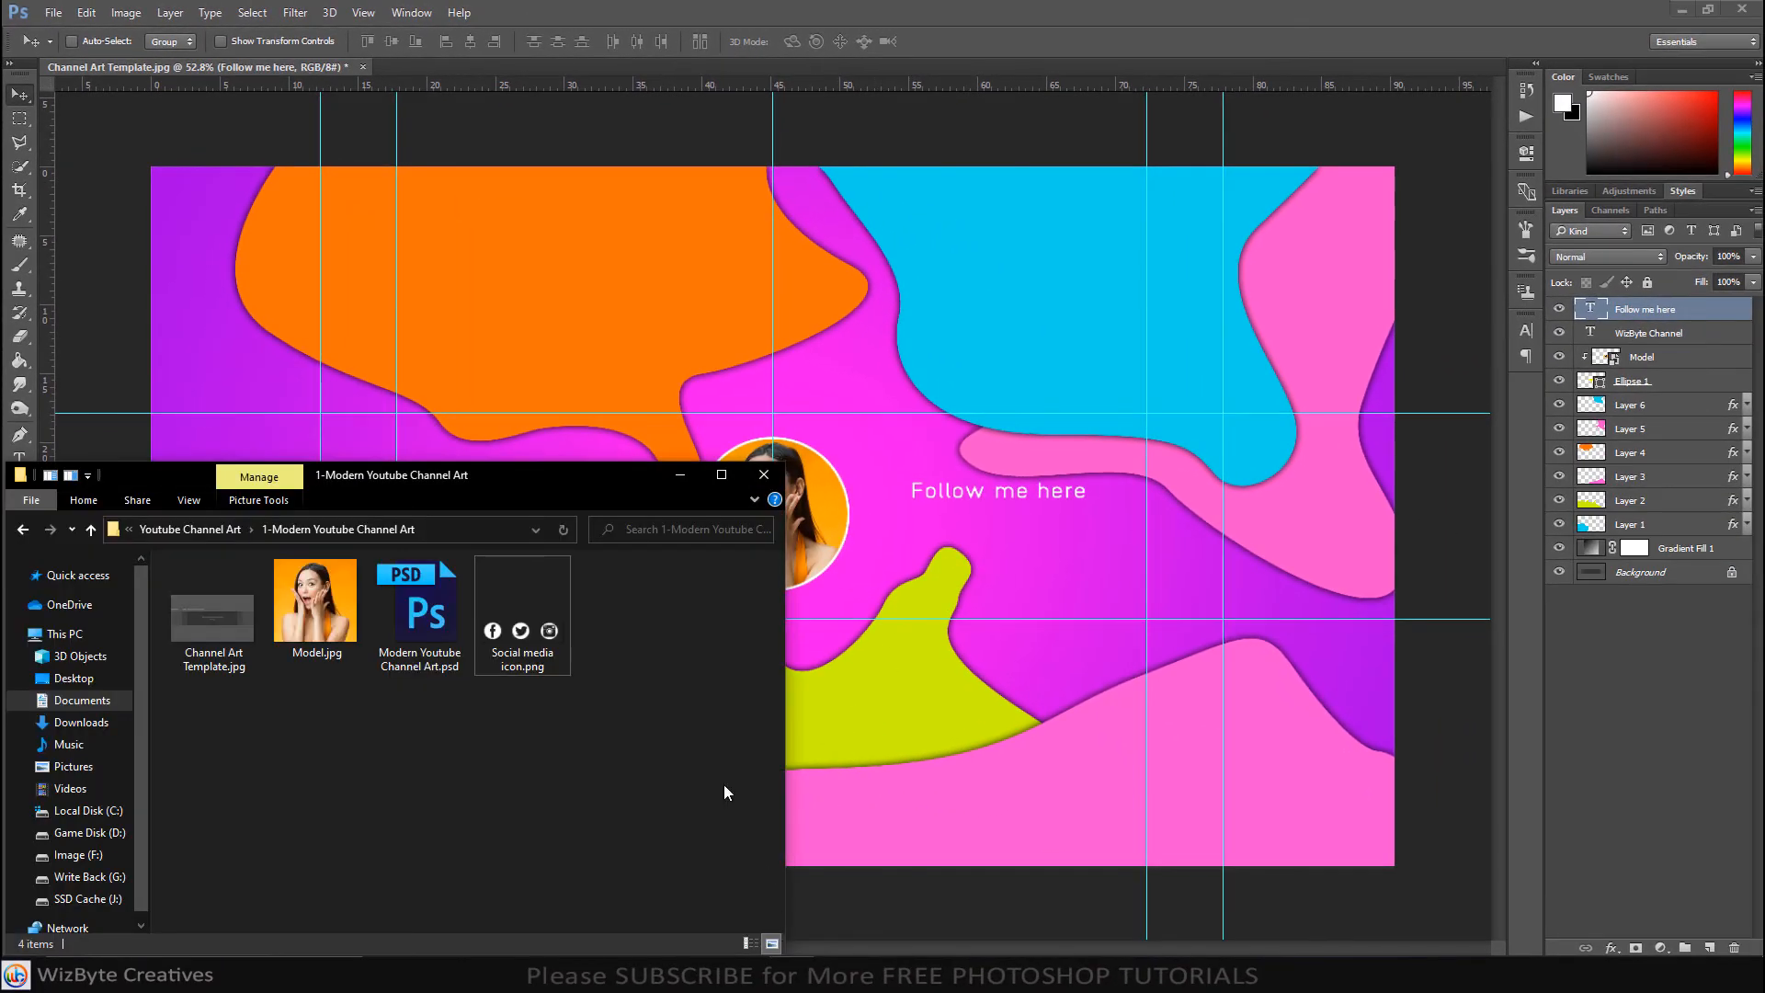
pyautogui.click(548, 630)
pyautogui.moveTo(535, 616); pyautogui.dragTo(1026, 568)
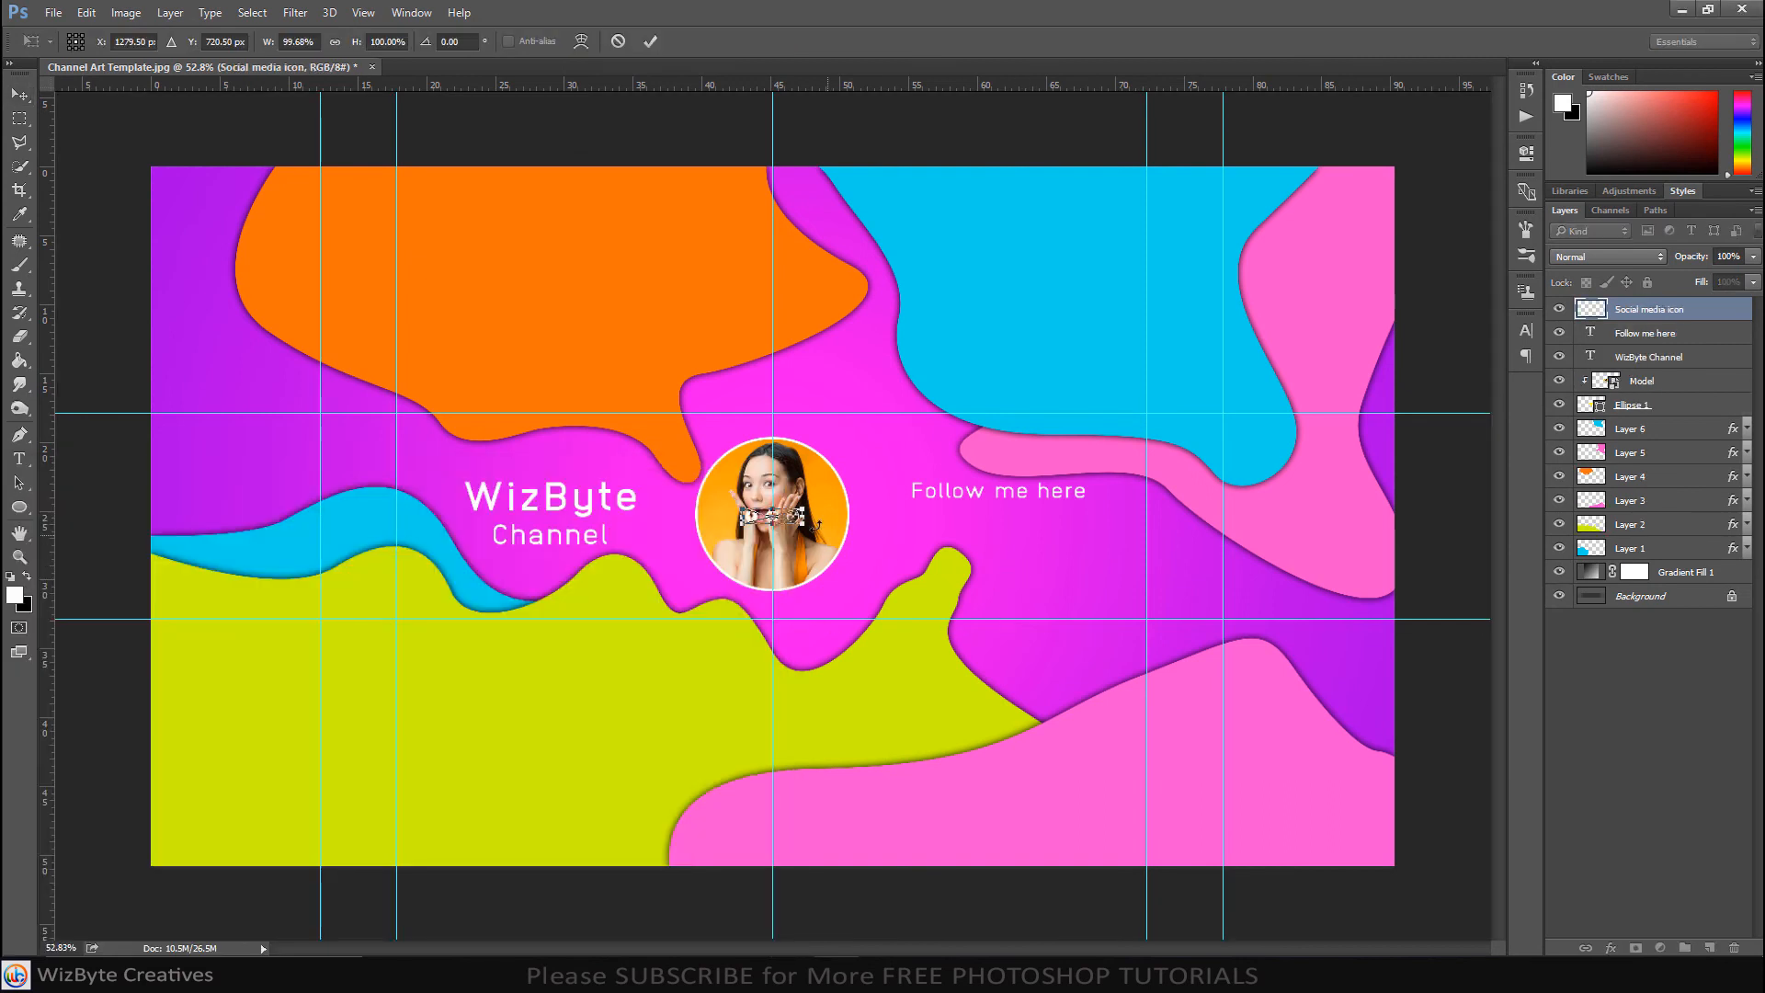
pyautogui.scroll(2, 787, 521)
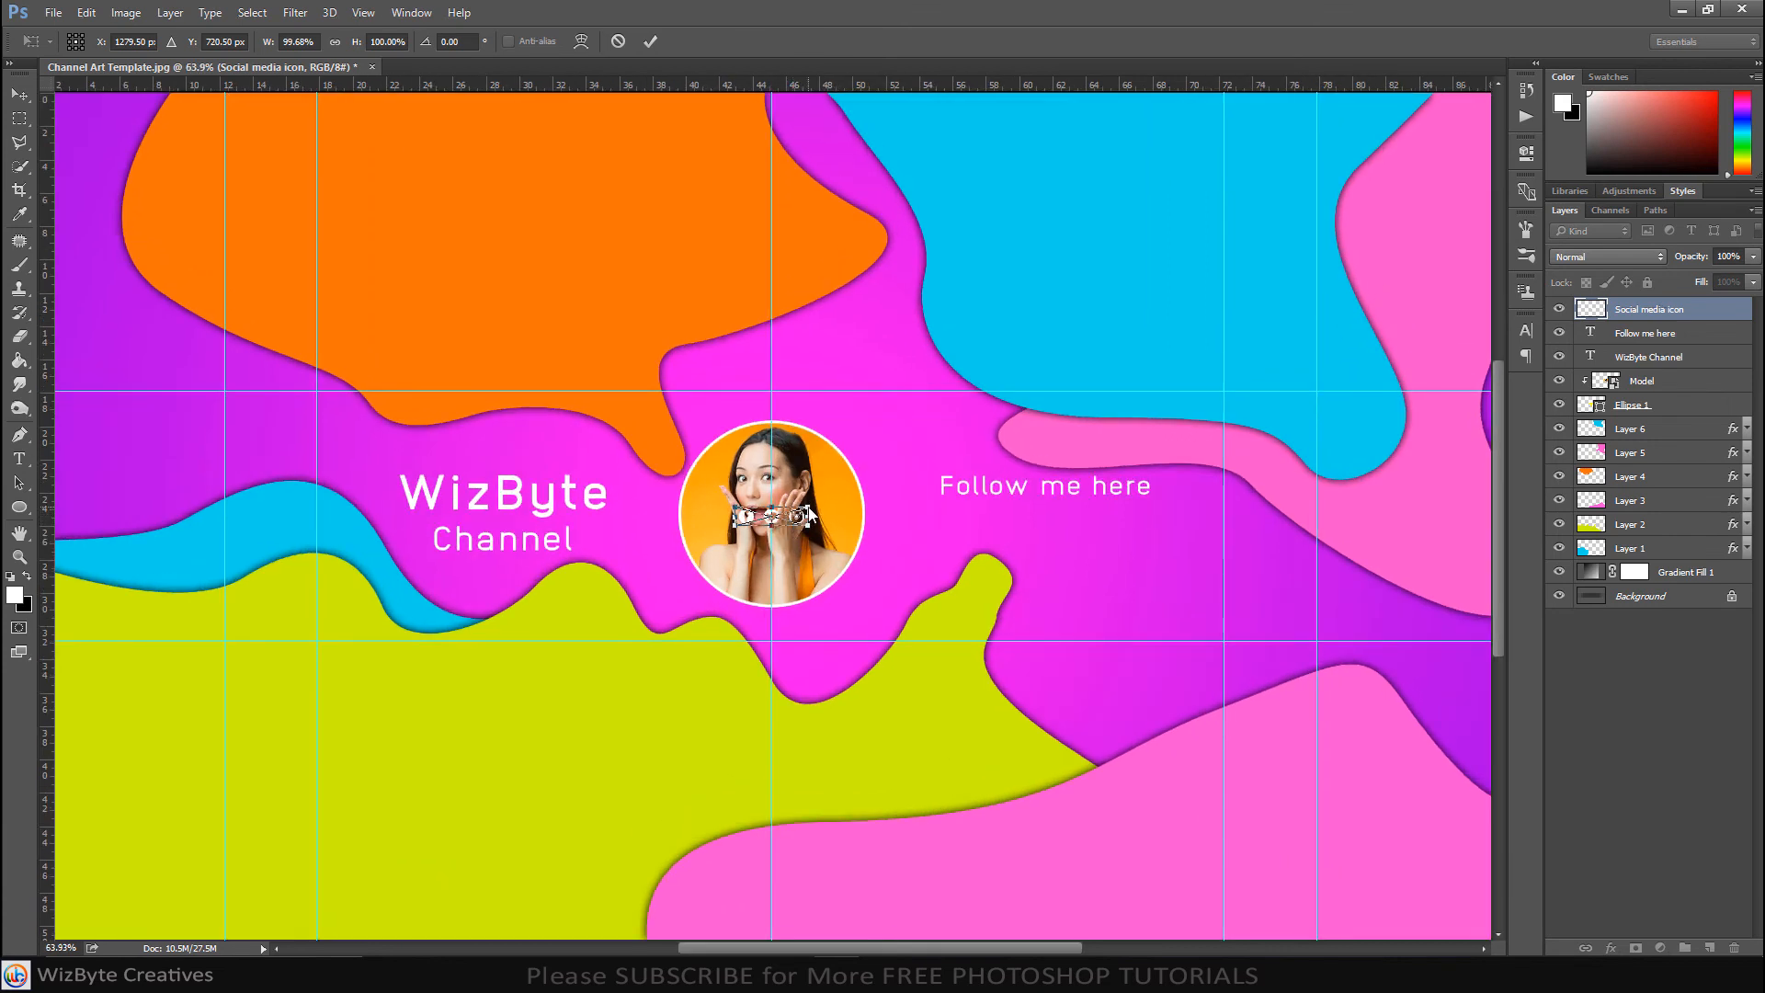
pyautogui.moveTo(809, 513); pyautogui.dragTo(1148, 505)
pyautogui.press('Return')
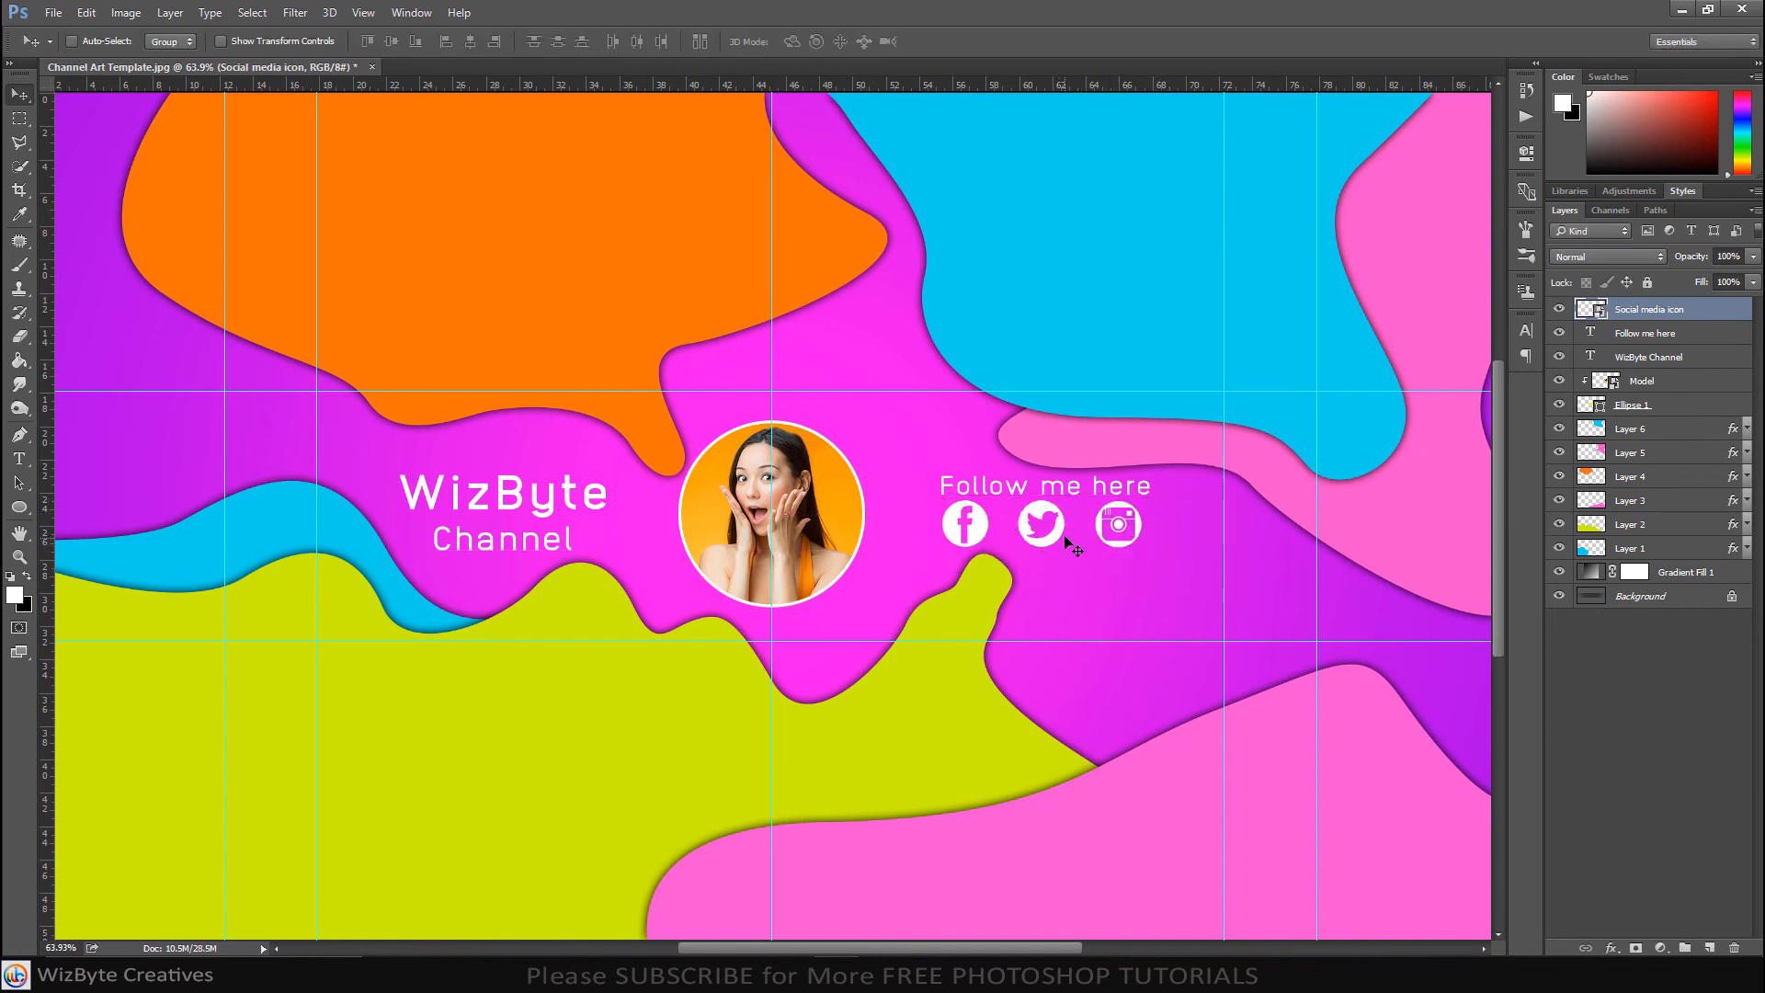
# Scale the social media icons down slightly, keeping them centered under "Follow me here".
pyautogui.hotkey('ctrl', 't')
pyautogui.moveTo(1153, 497); pyautogui.dragTo(1141, 500)
pyautogui.click(650, 41)
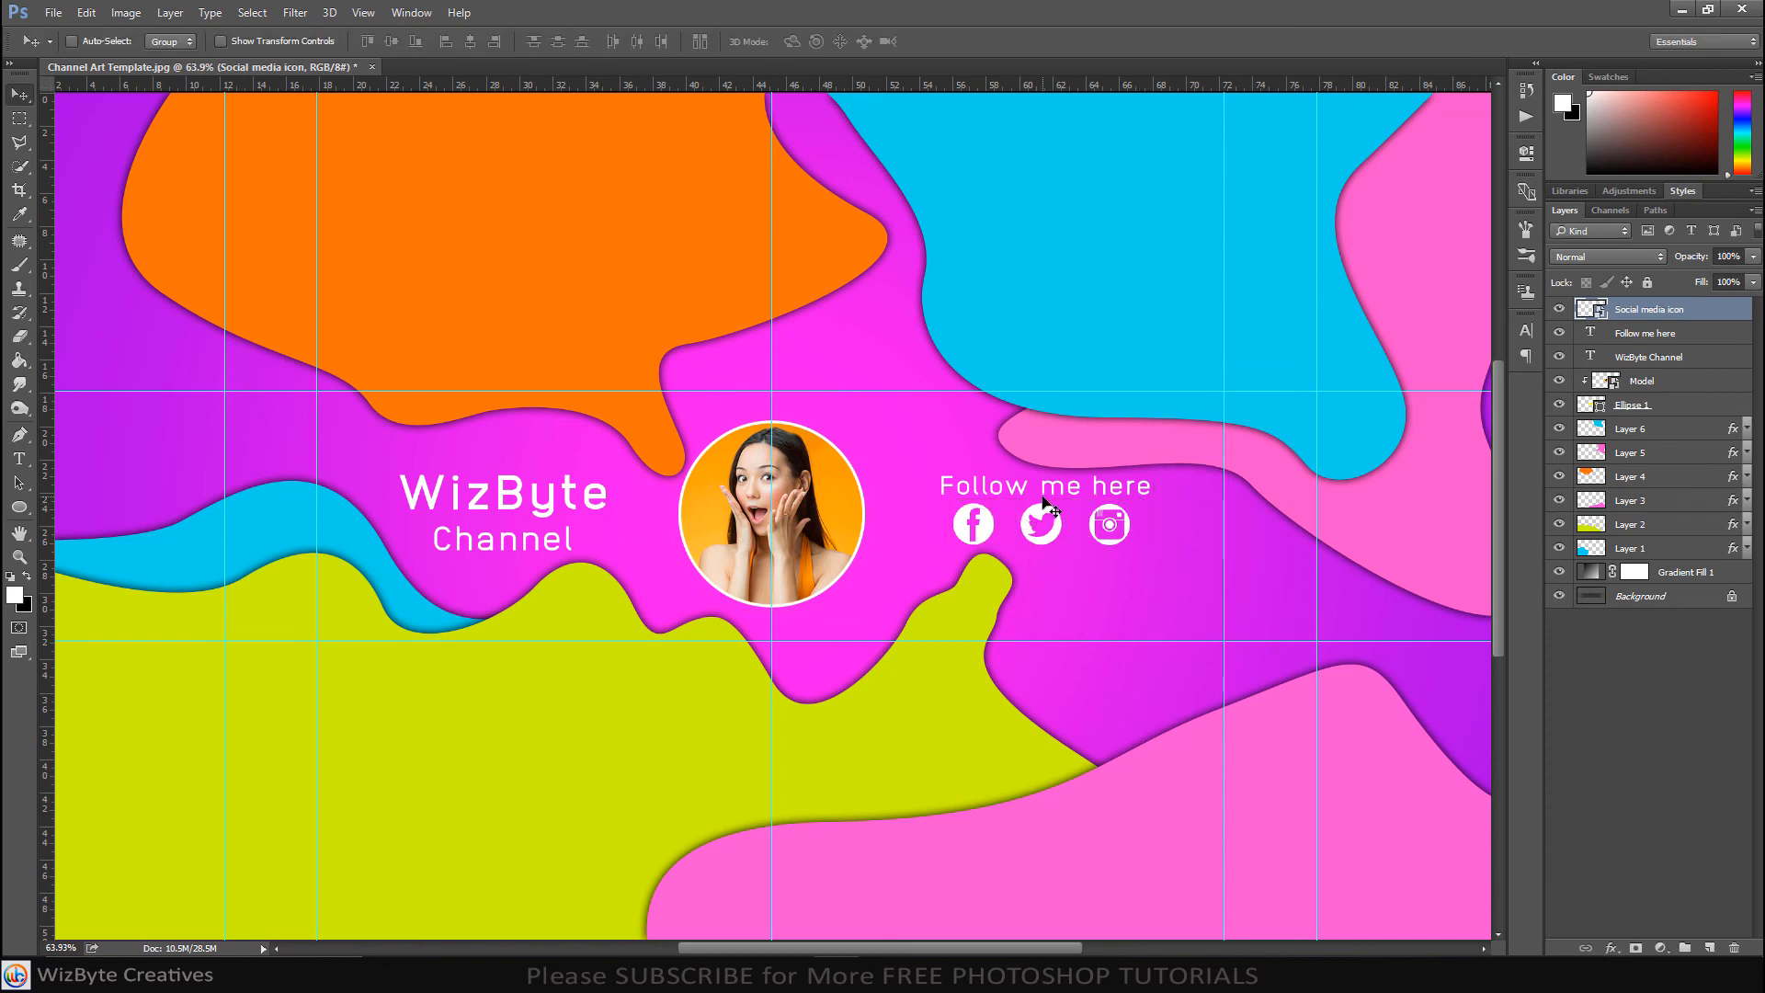
# Merge all visible layers into one and unlock the resulting Background layer.
pyautogui.hotkey('ctrl', 'shift', 'e')
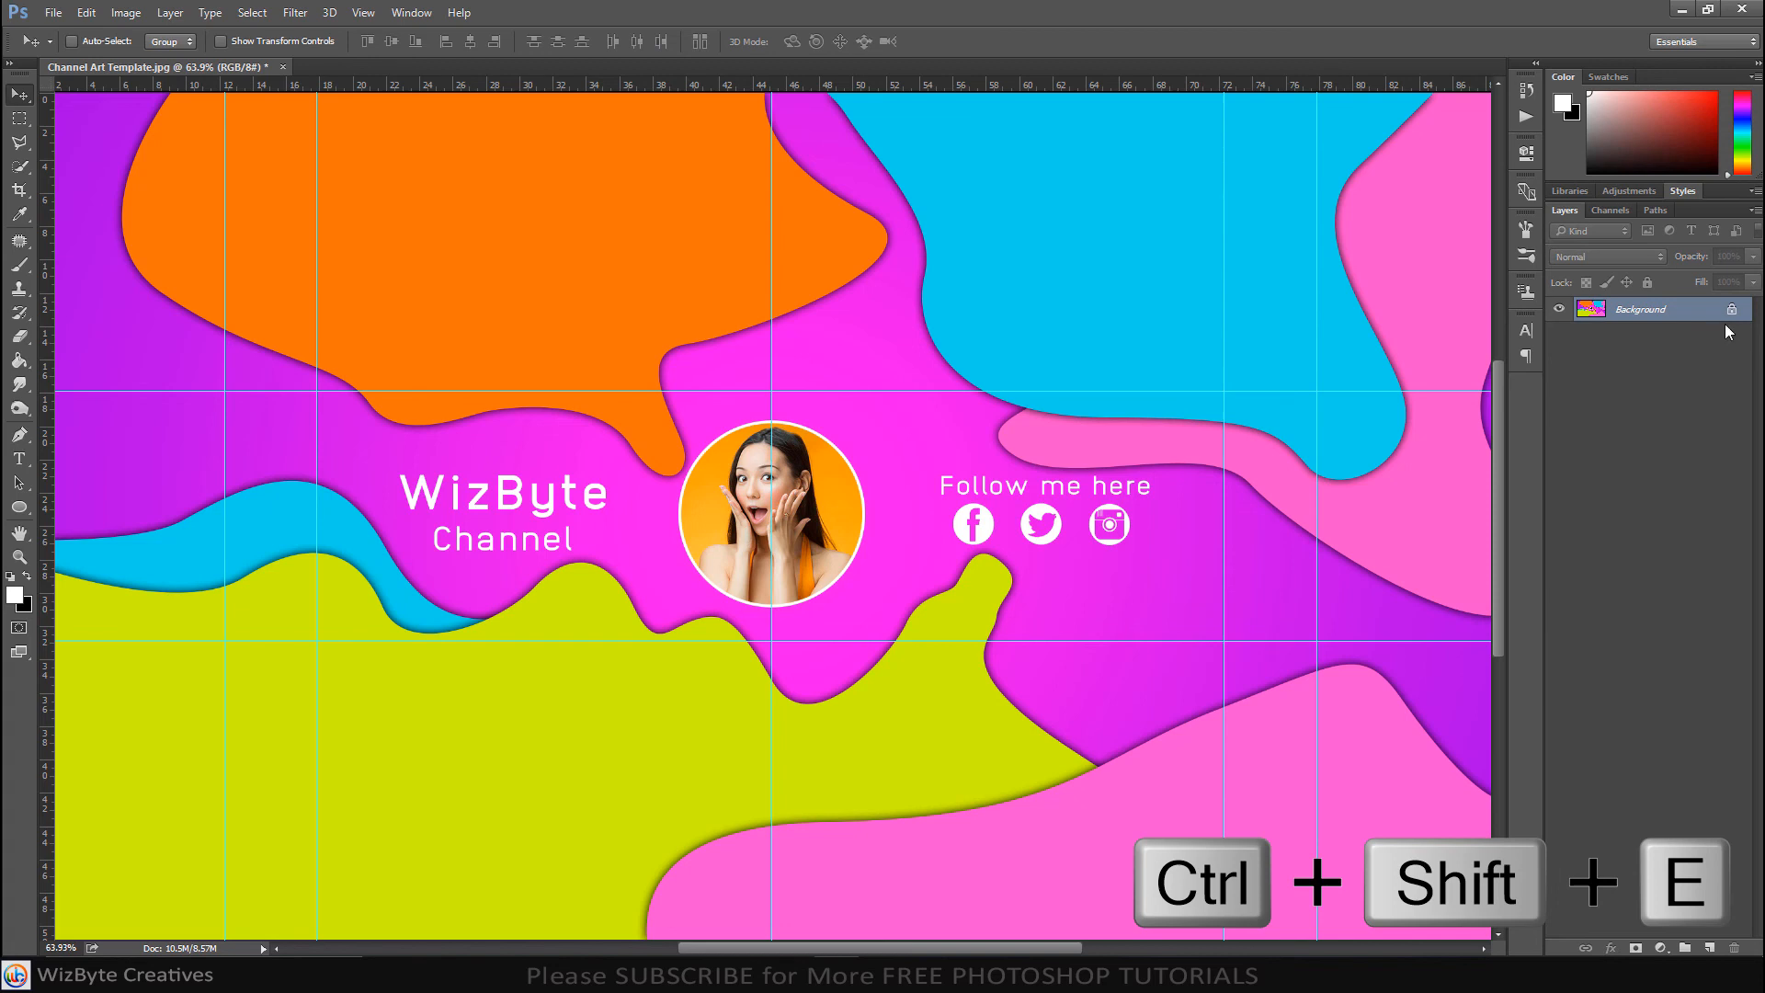
pyautogui.click(1734, 313)
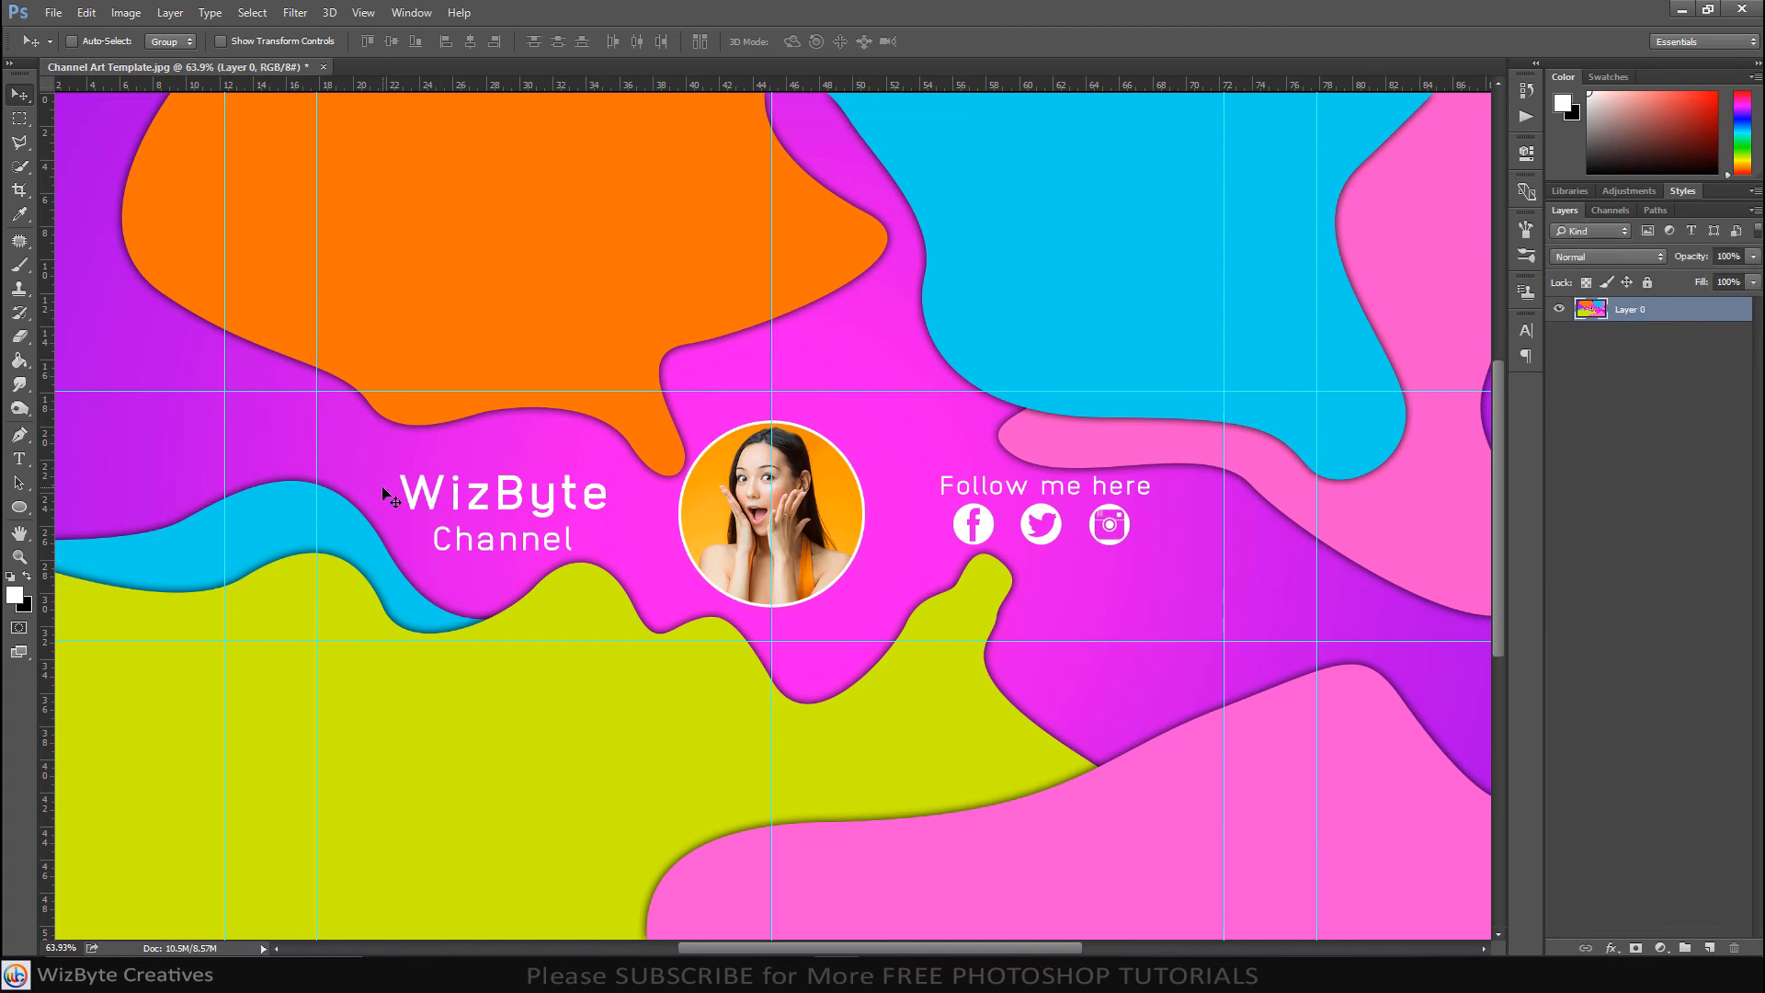
pyautogui.hotkey('ctrl', '-')
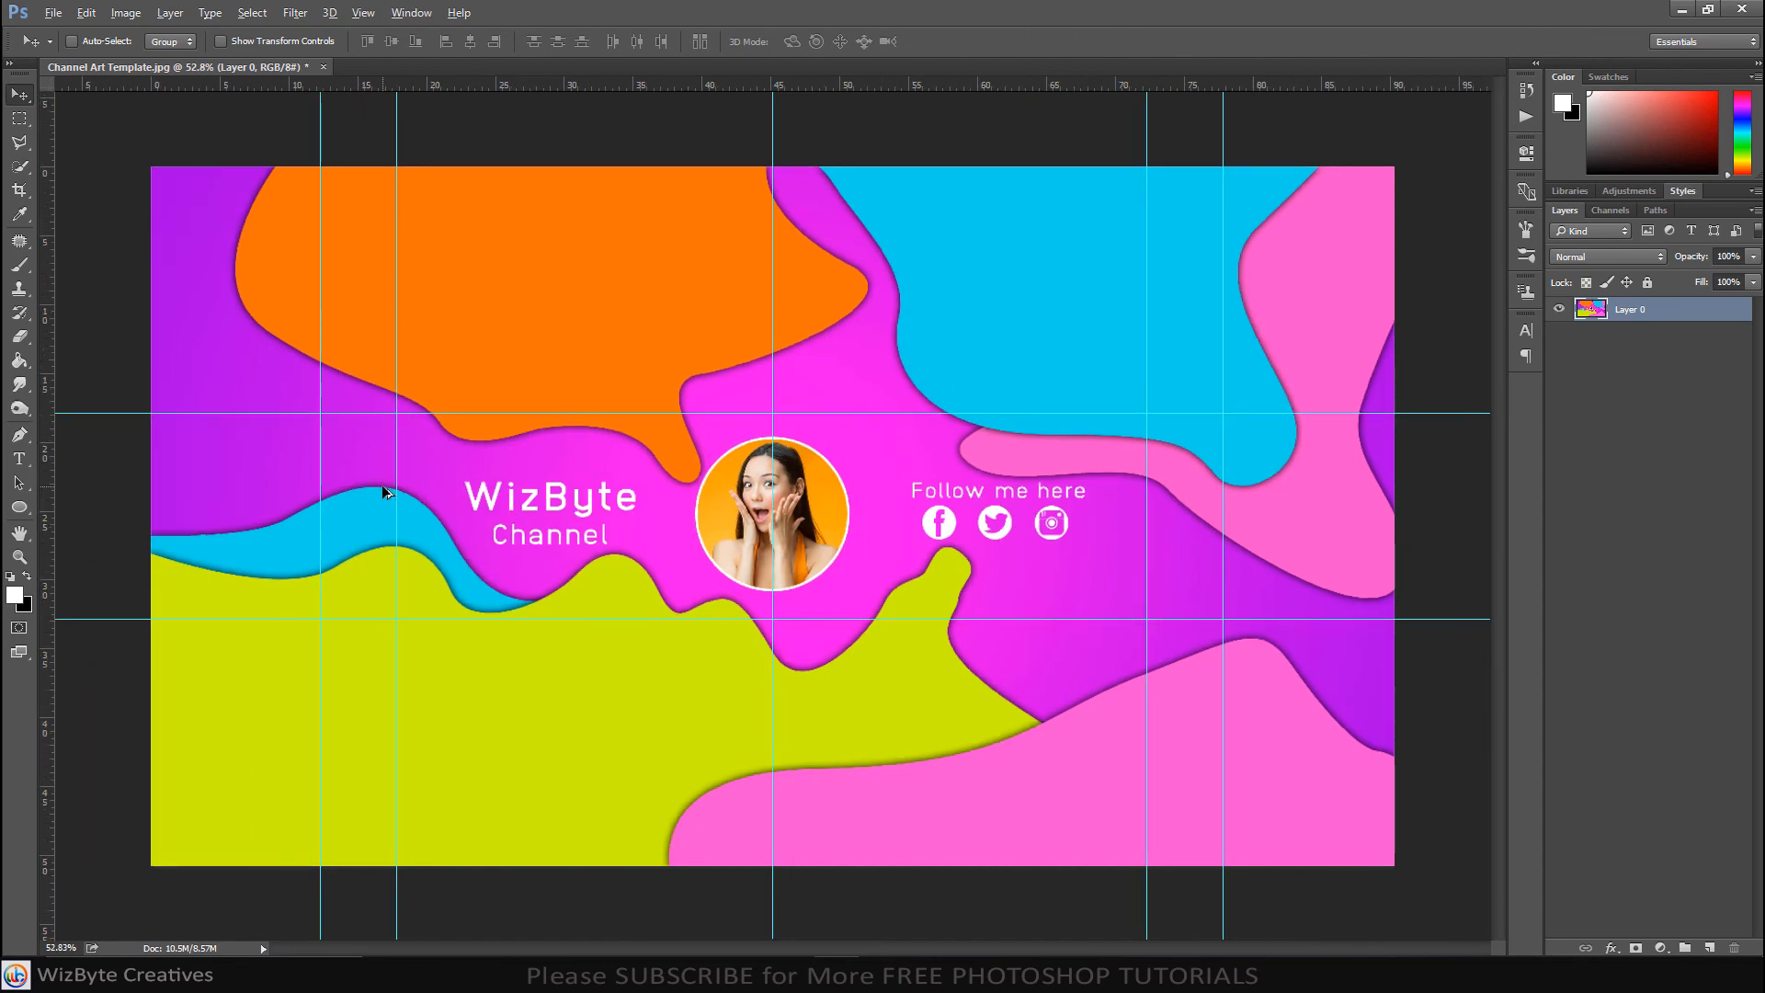